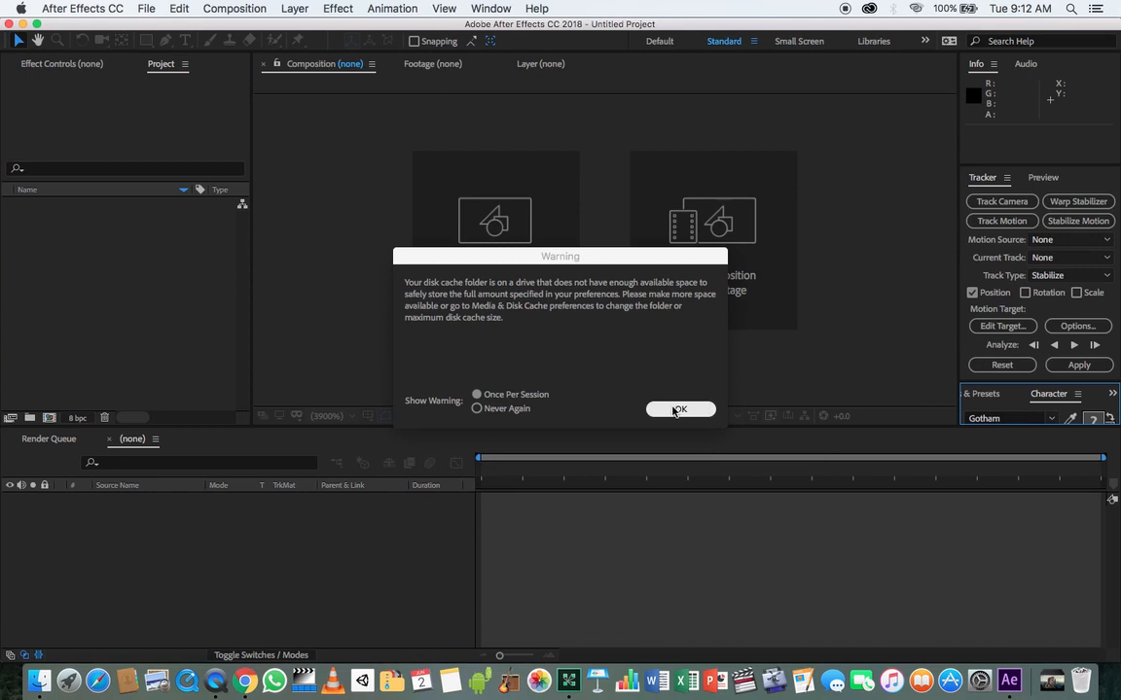
Start a new project and save it as Tom Cruise in the GreenScreen Composition folder, replacing the existing file
left_click(678, 409)
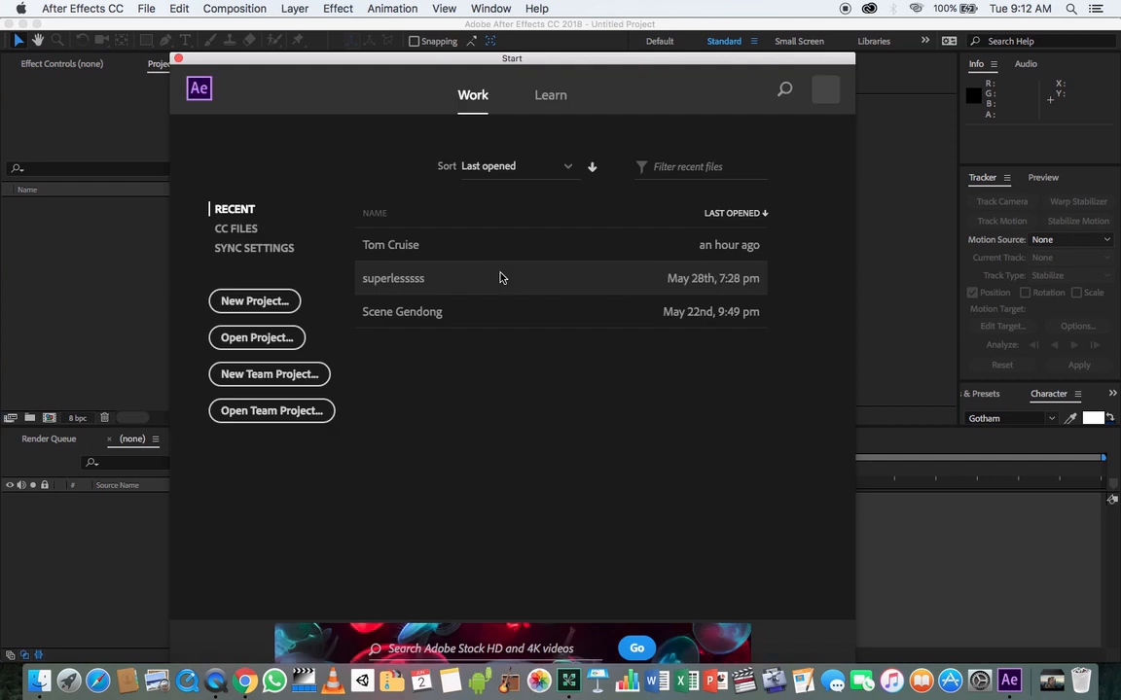
left_click(257, 303)
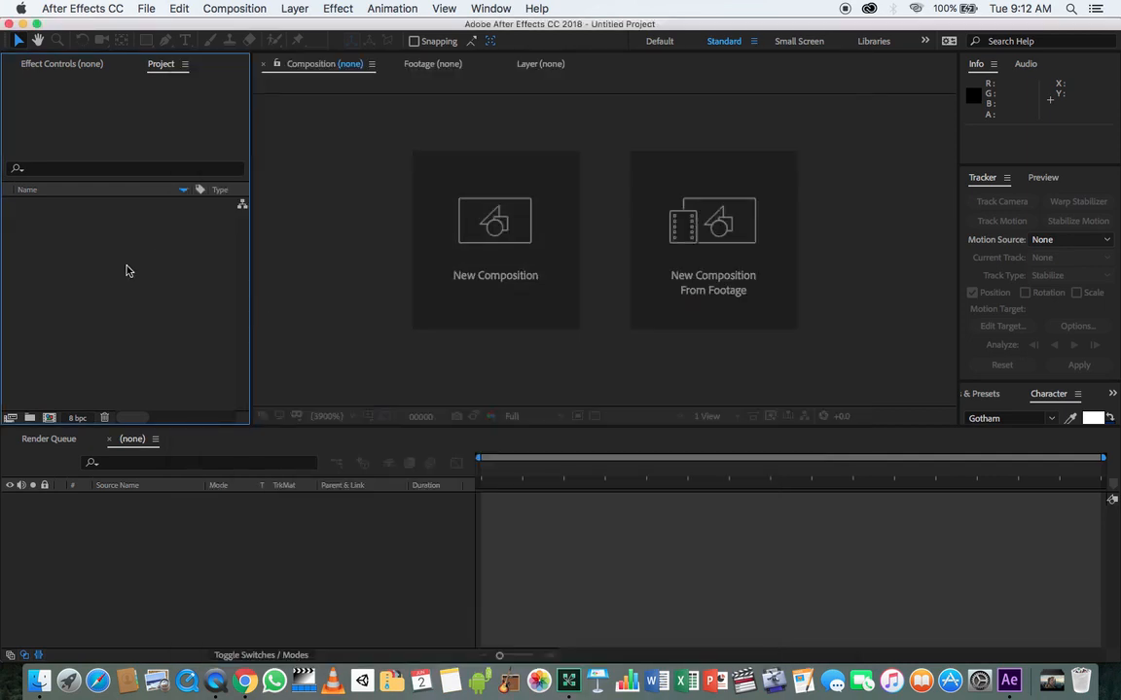
left_click(146, 8)
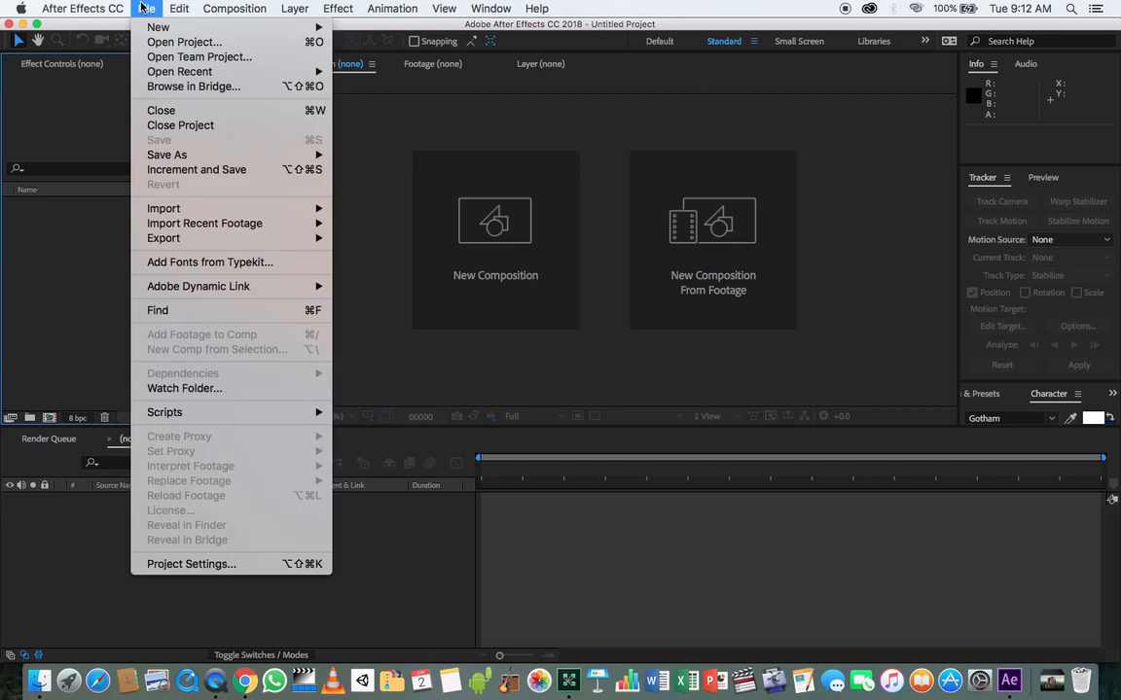
mouse_move(274, 154)
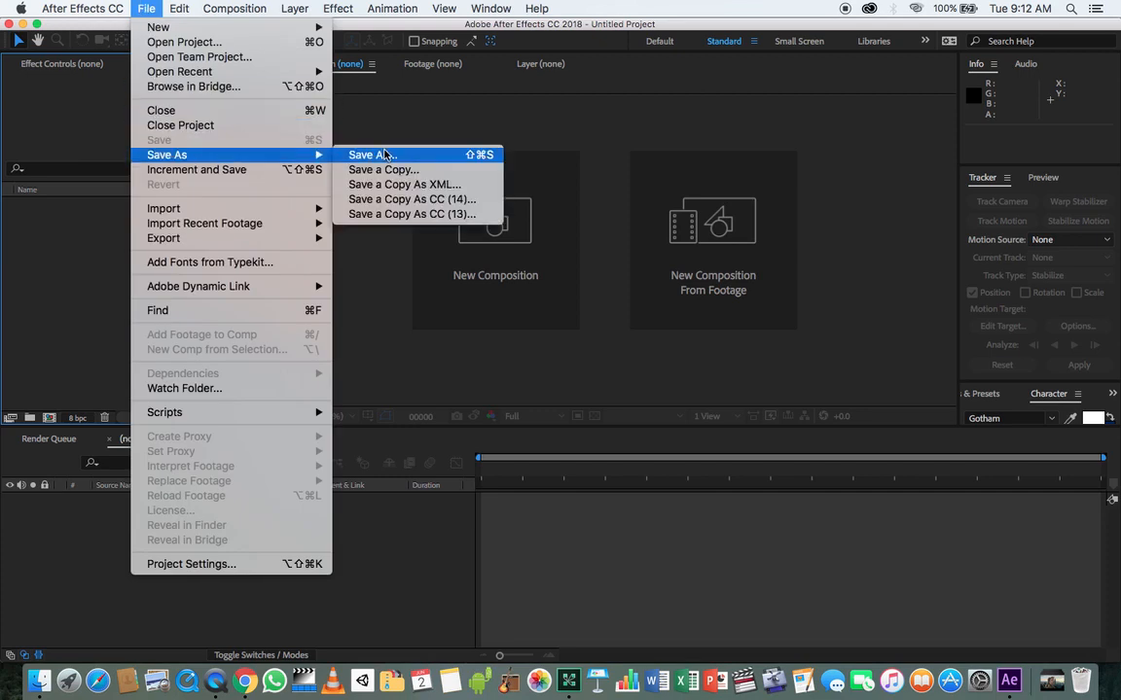
left_click(384, 155)
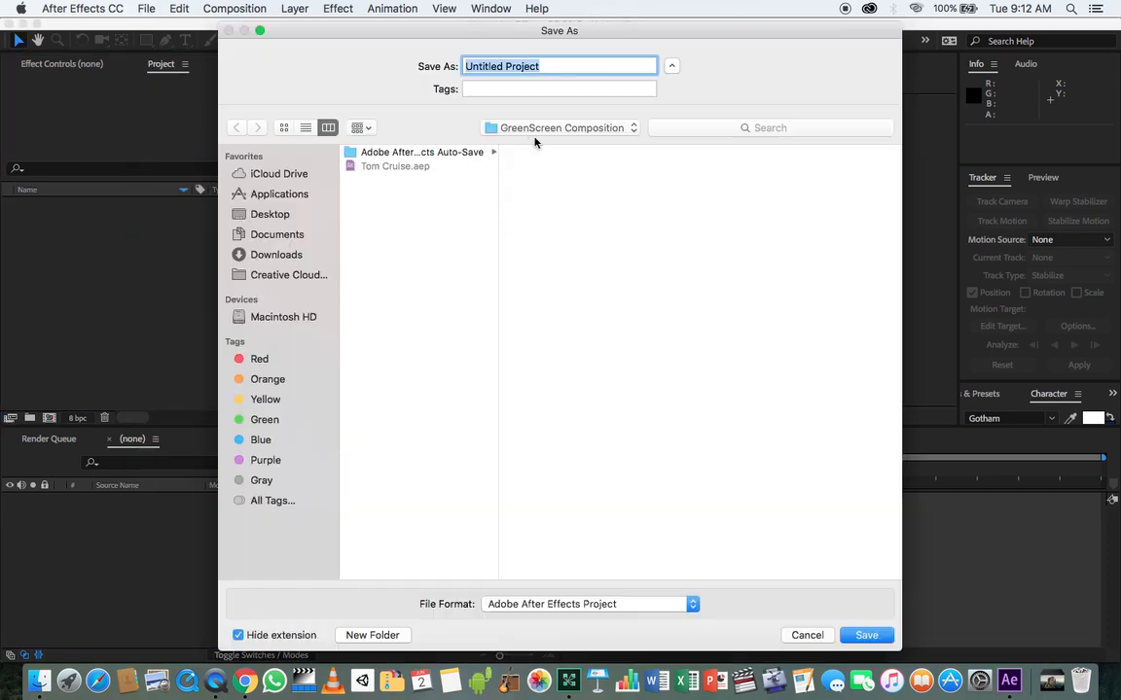
left_click(381, 167)
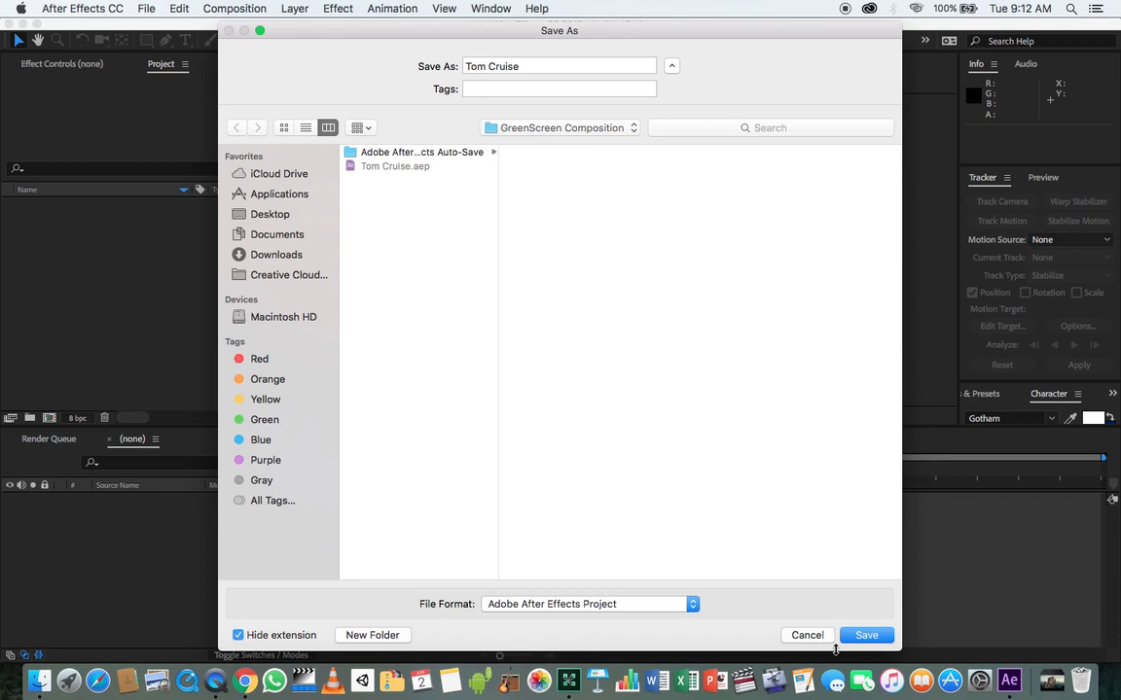
left_click(863, 635)
left_click(677, 140)
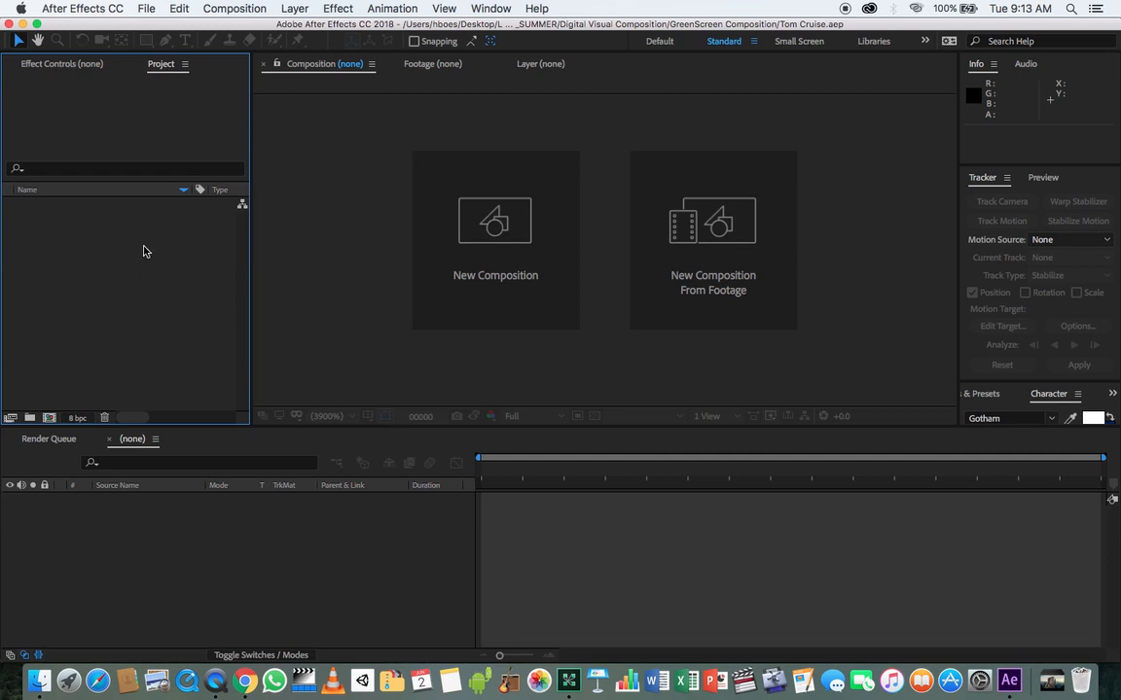
left_click(379, 272)
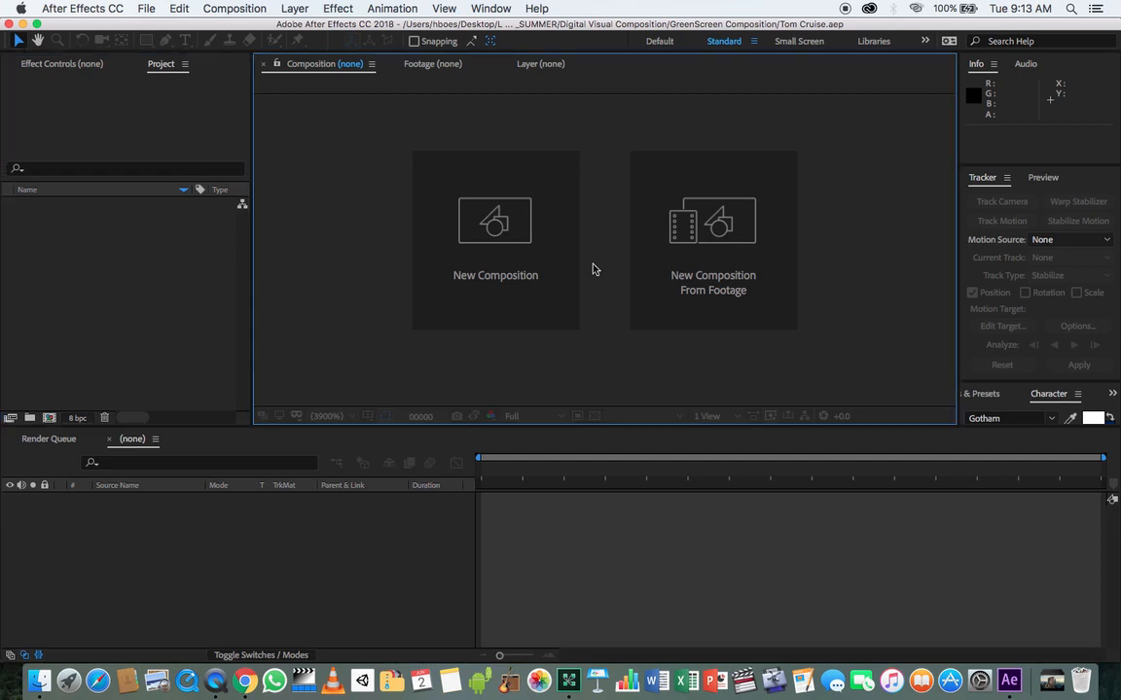
left_click(185, 281)
left_click(234, 545)
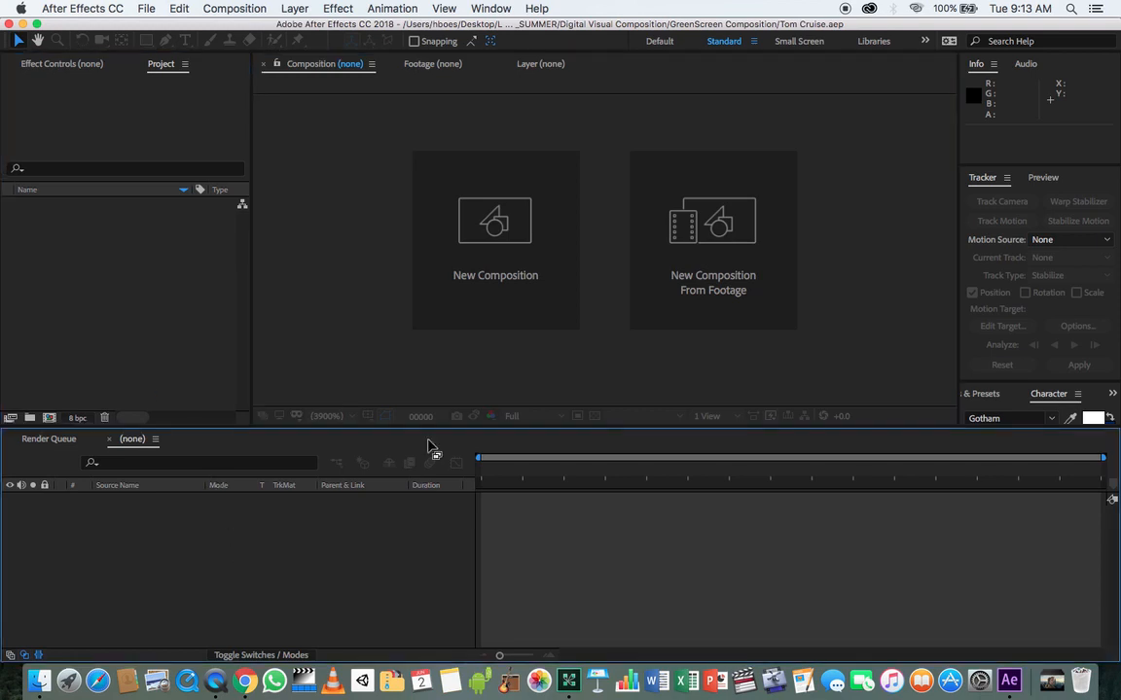
left_click(326, 312)
left_click(89, 313)
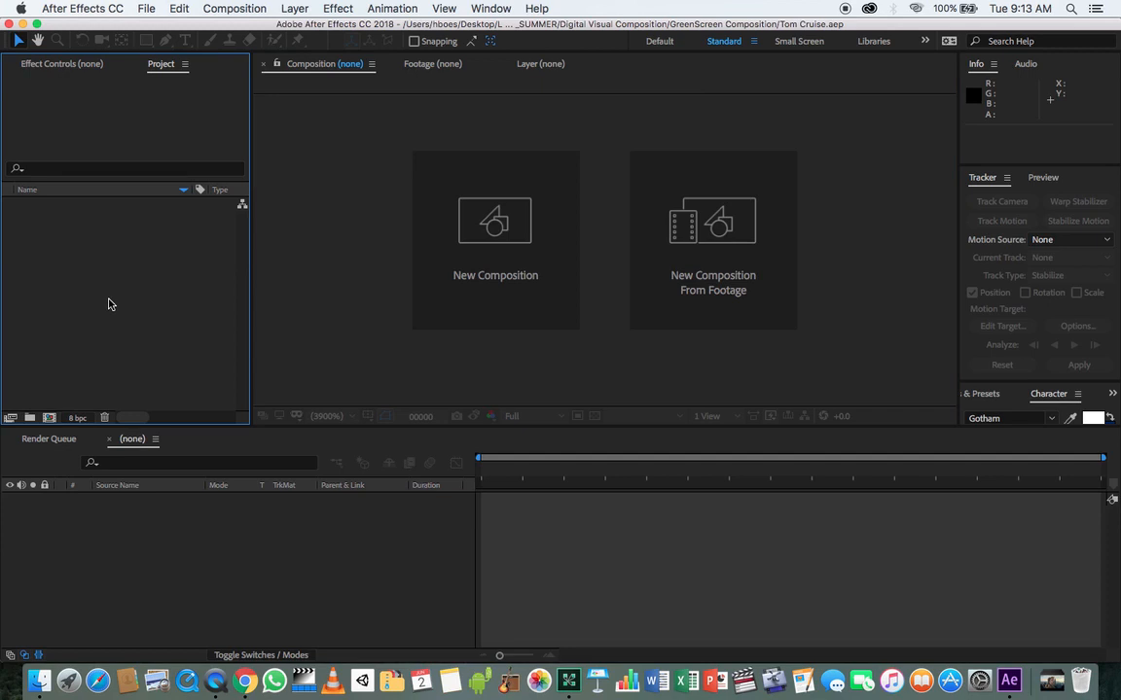
Import Tom Cruise GreenScreen.mov and city-wallpaper-47.jpg as footage
double_click(109, 305)
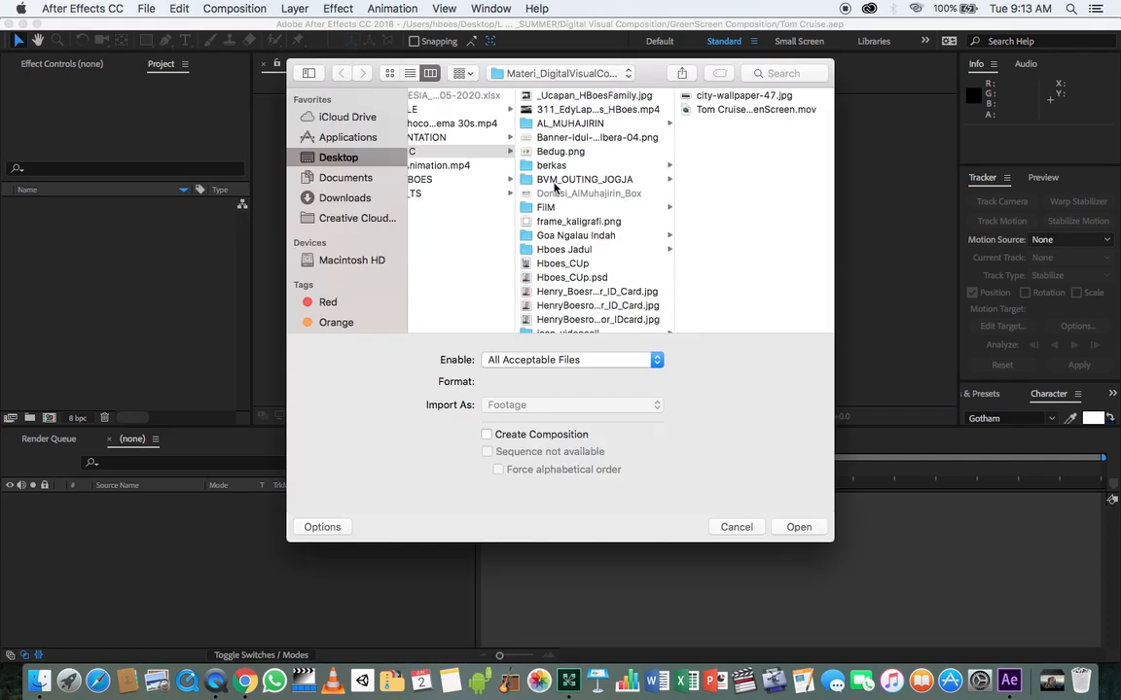
left_click(716, 111)
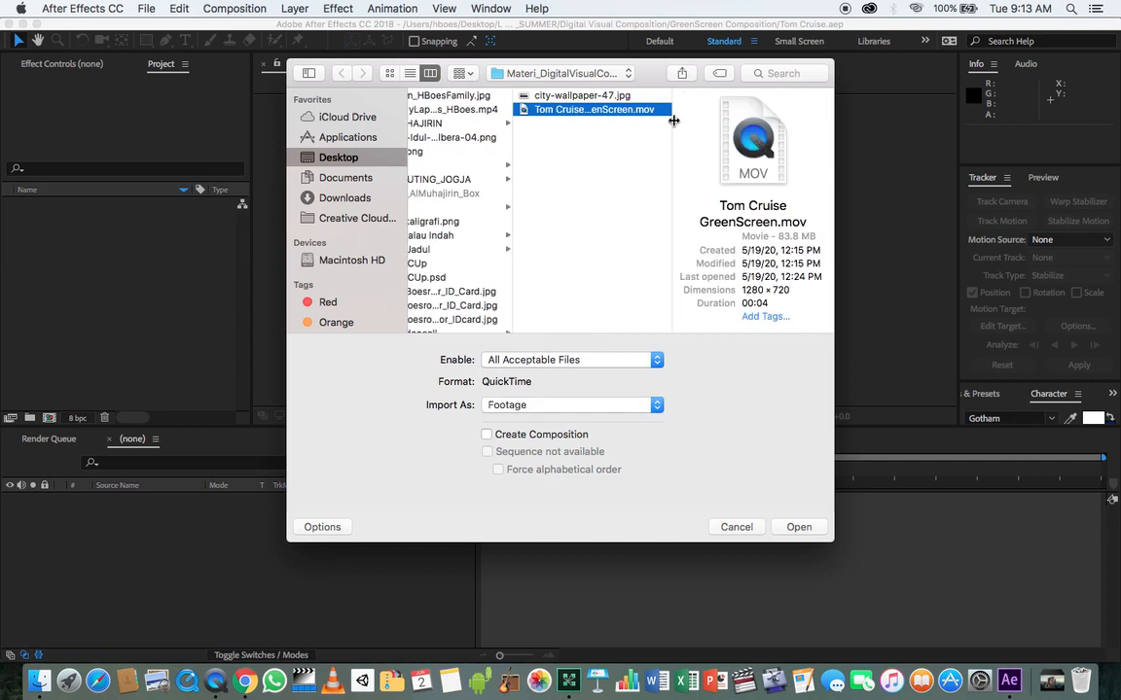
left_click(588, 98, "super")
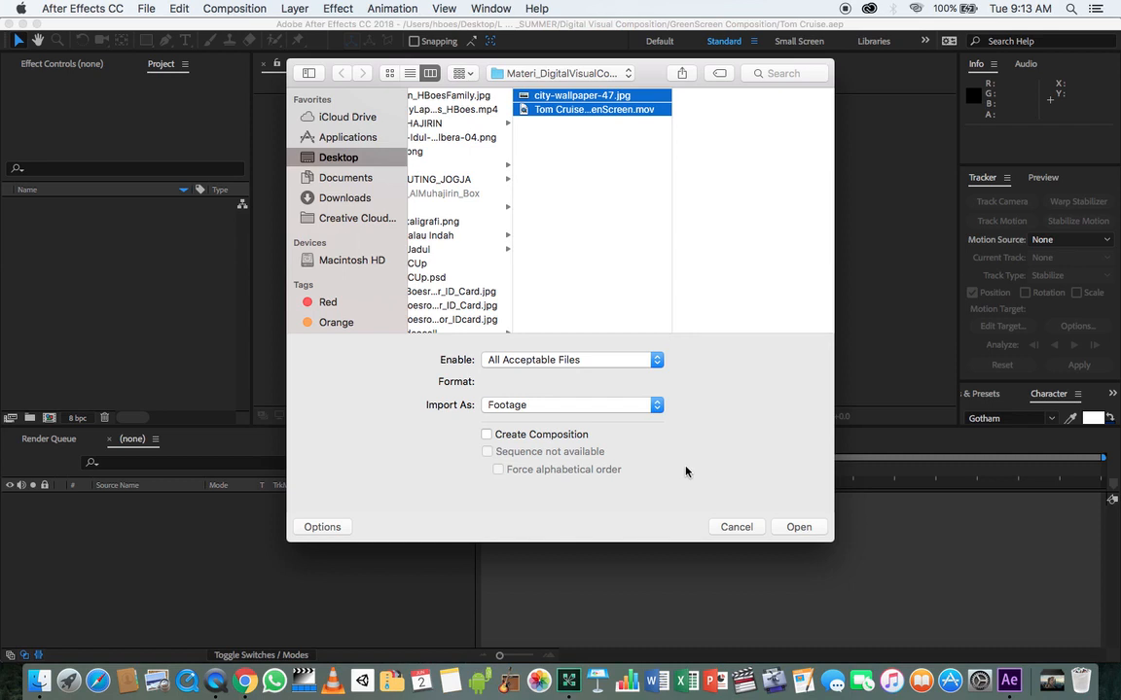
left_click(799, 530)
left_click(44, 274)
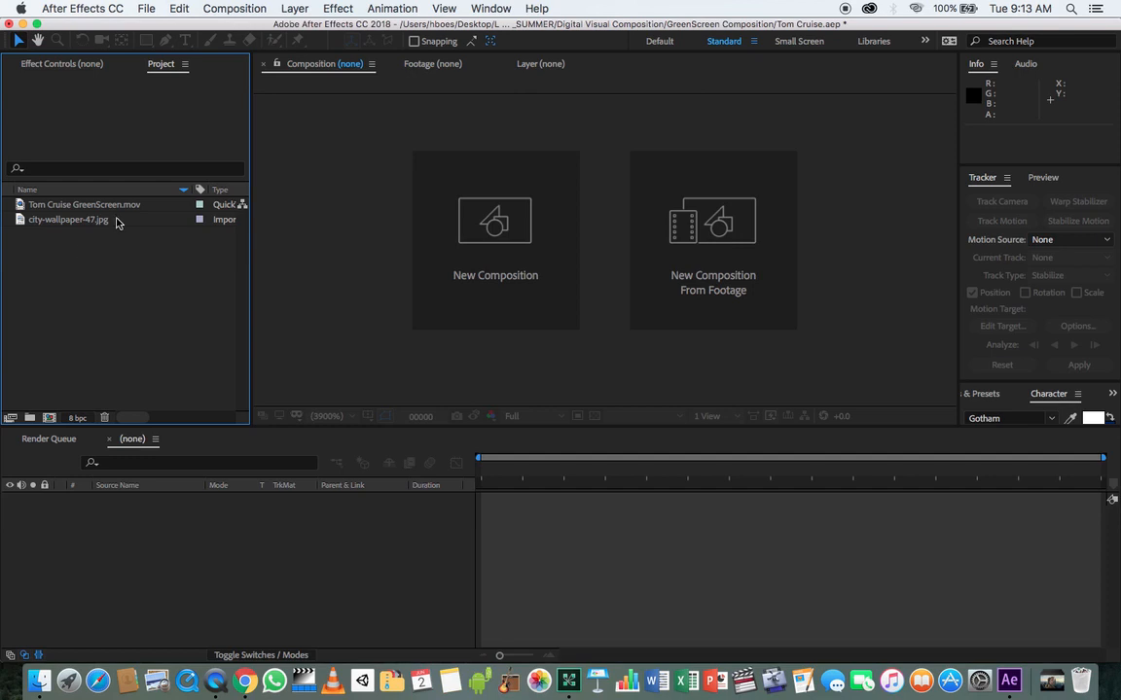
Create a composition from the Tom Cruise GreenScreen.mov footage so it matches the clip's settings
left_click(72, 206)
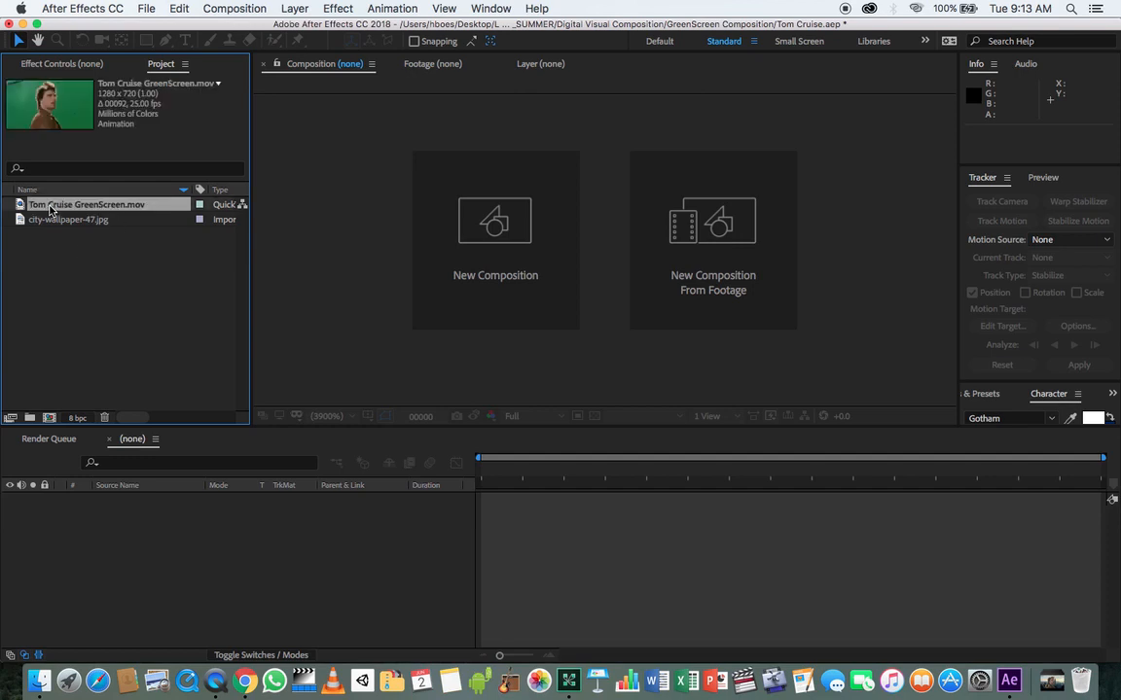
left_click_drag(50, 209, 51, 420)
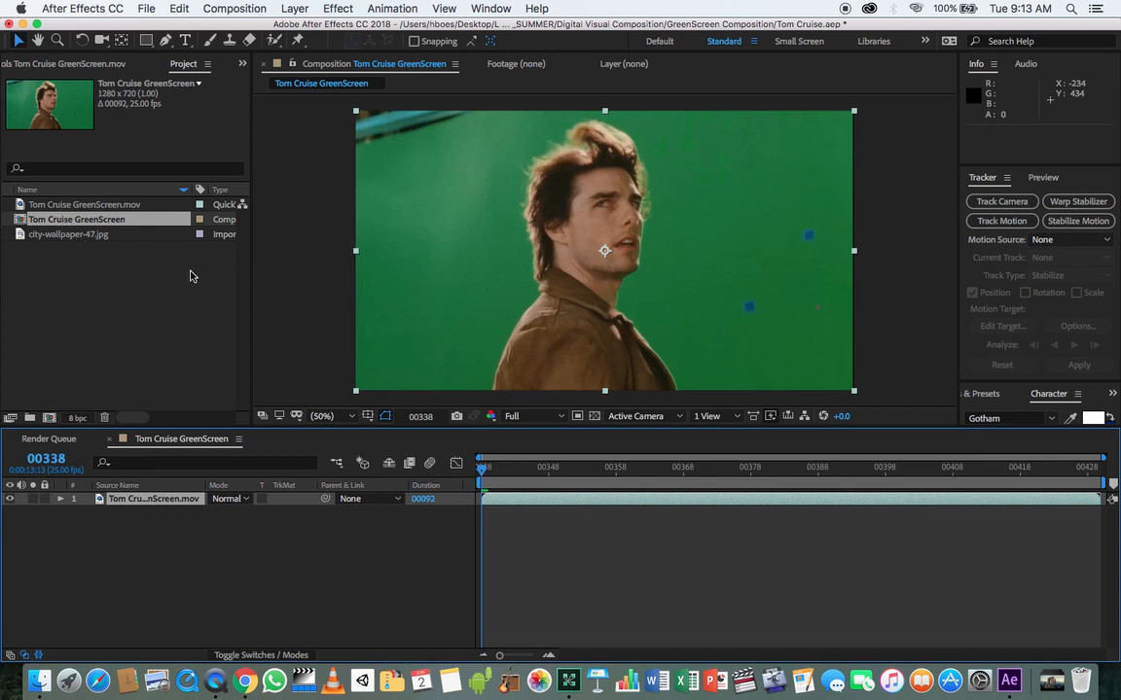
left_click(214, 570)
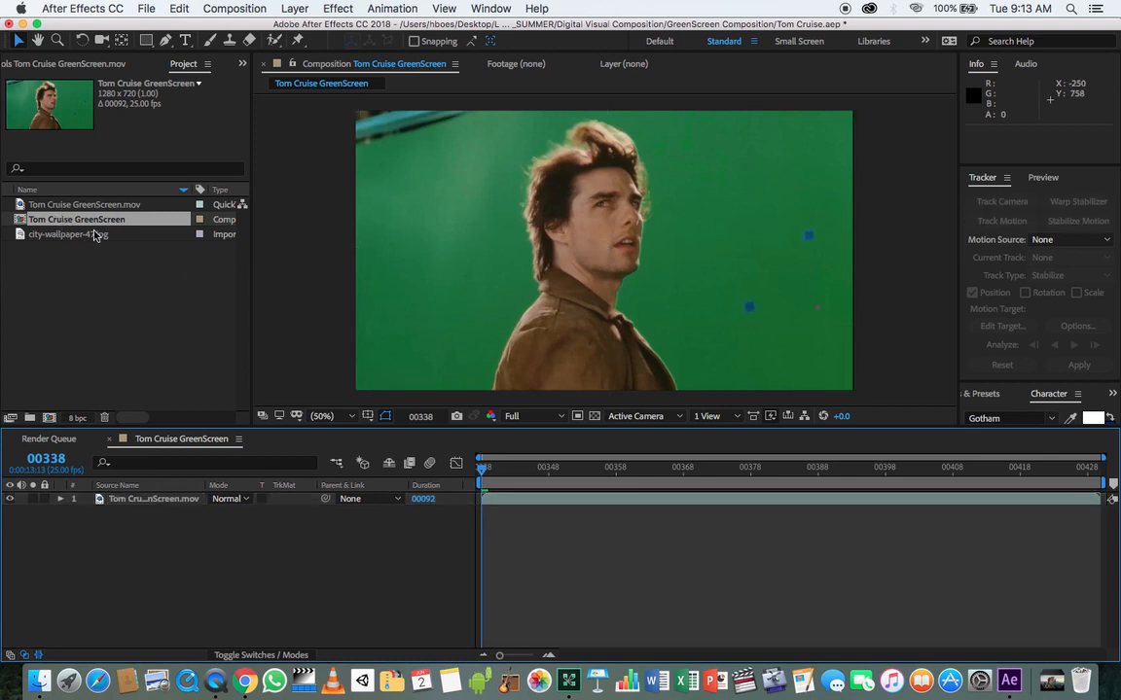
Add city-wallpaper-47.jpg to the composition as a layer beneath the green screen clip
left_click(50, 207)
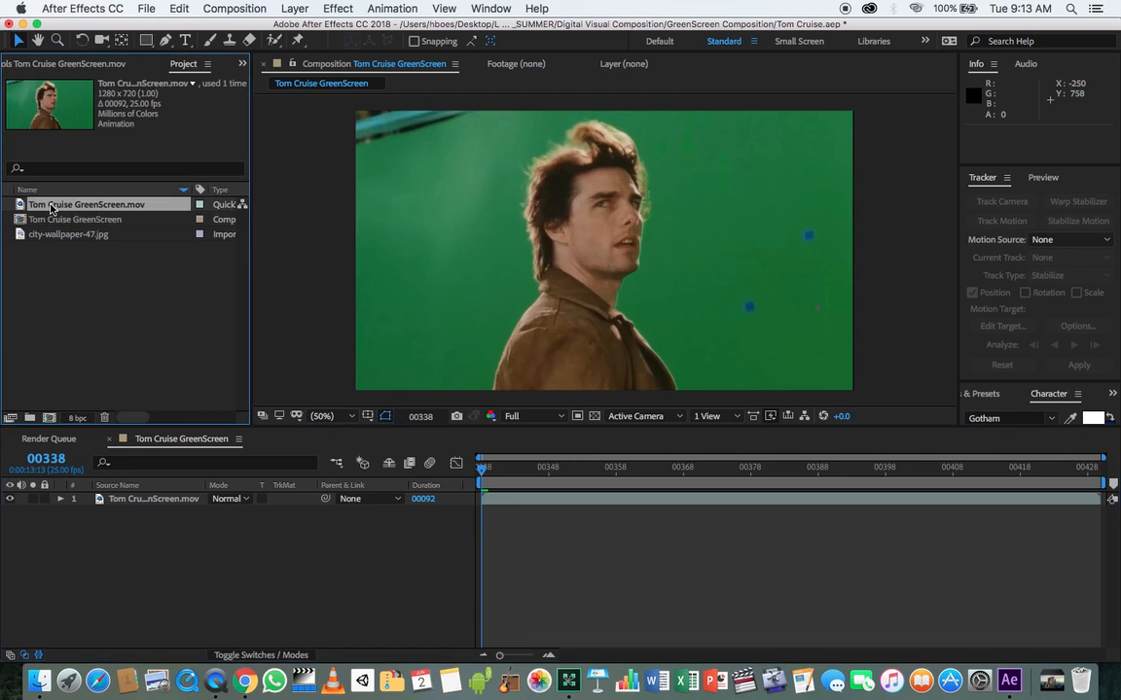
left_click(50, 235)
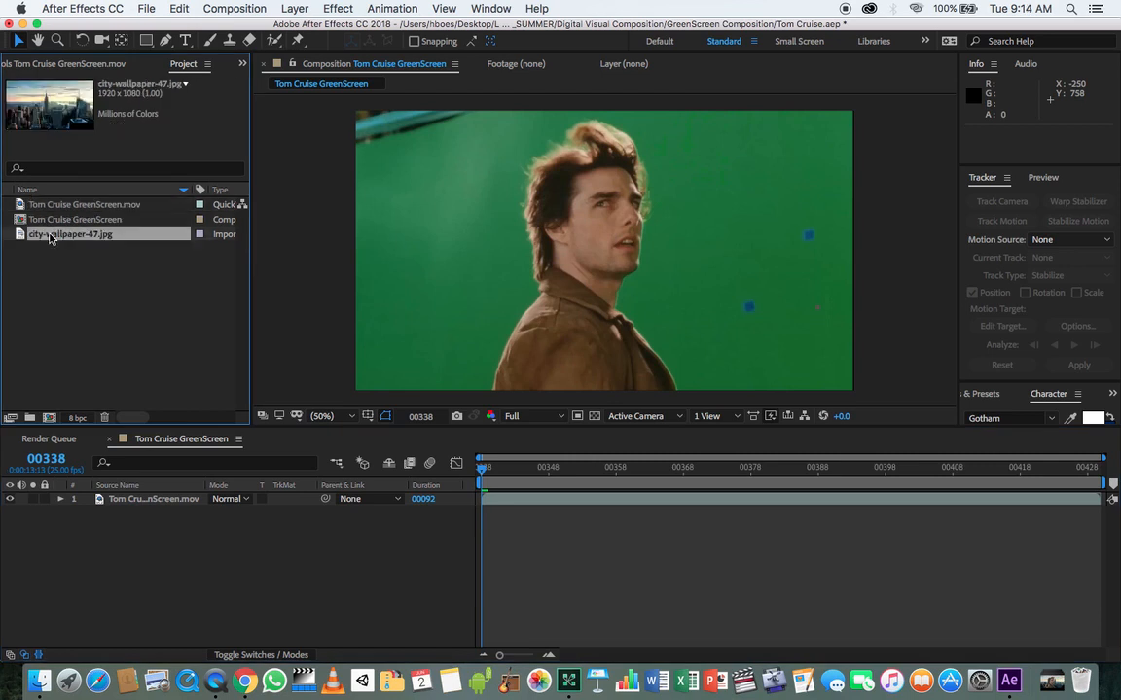
left_click_drag(33, 236, 116, 543)
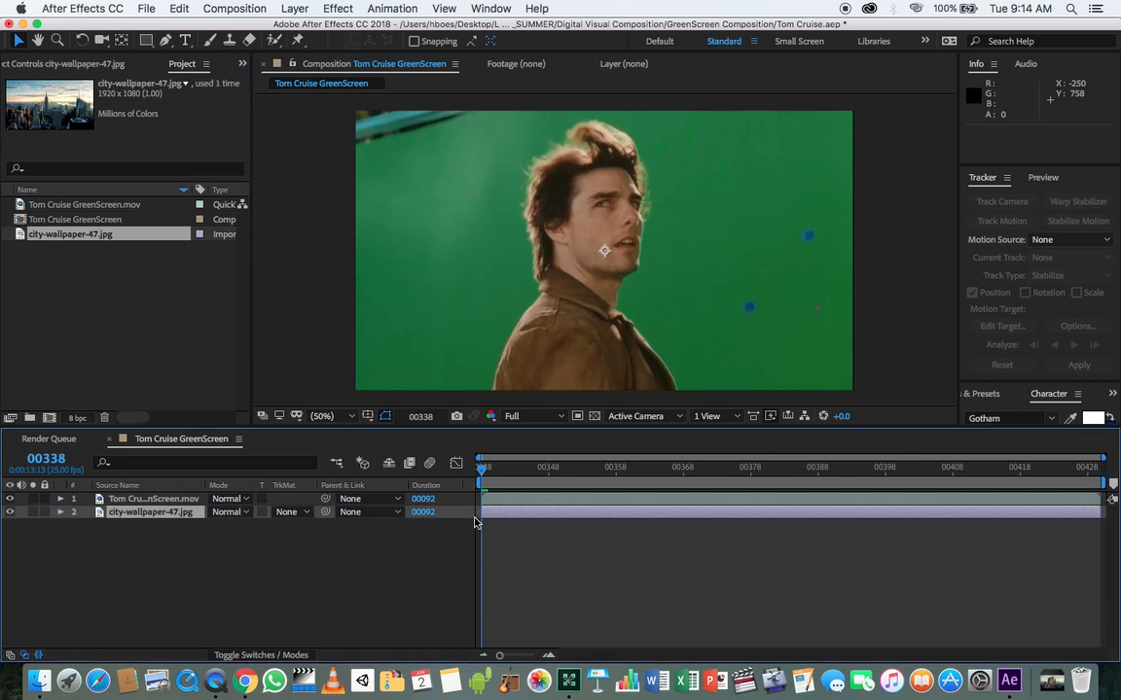
left_click_drag(501, 474, 474, 538)
Apply the Keylight (1.2) keying effect to the Tom Cruise GreenScreen.mov layer
left_click(150, 498)
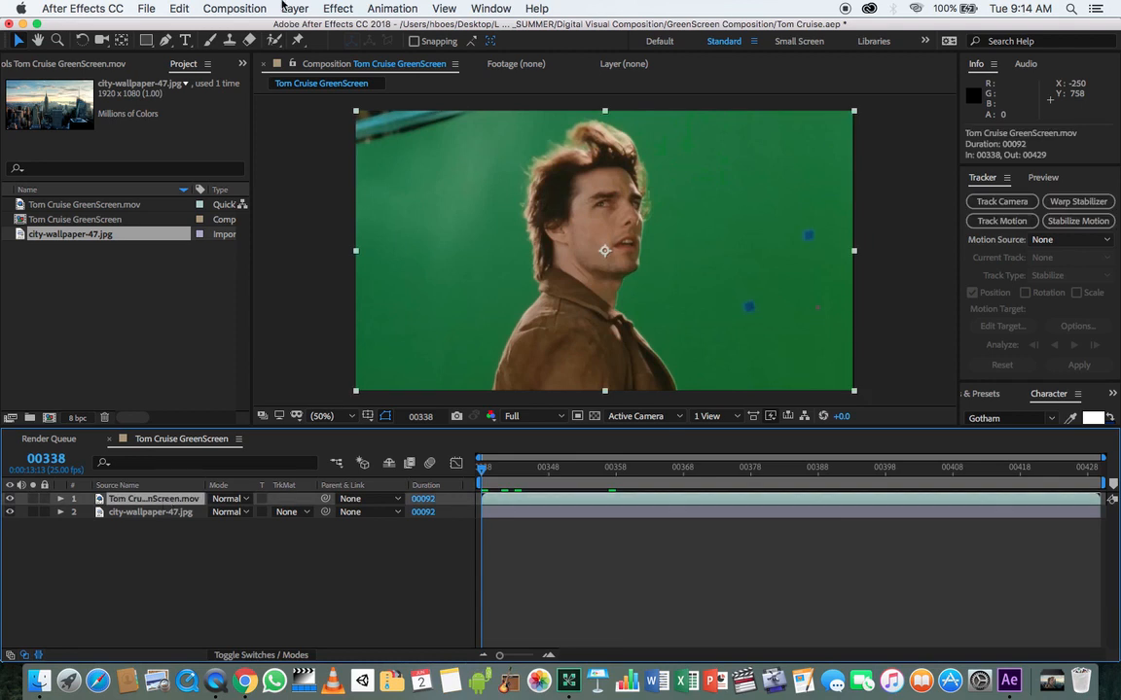
left_click(338, 9)
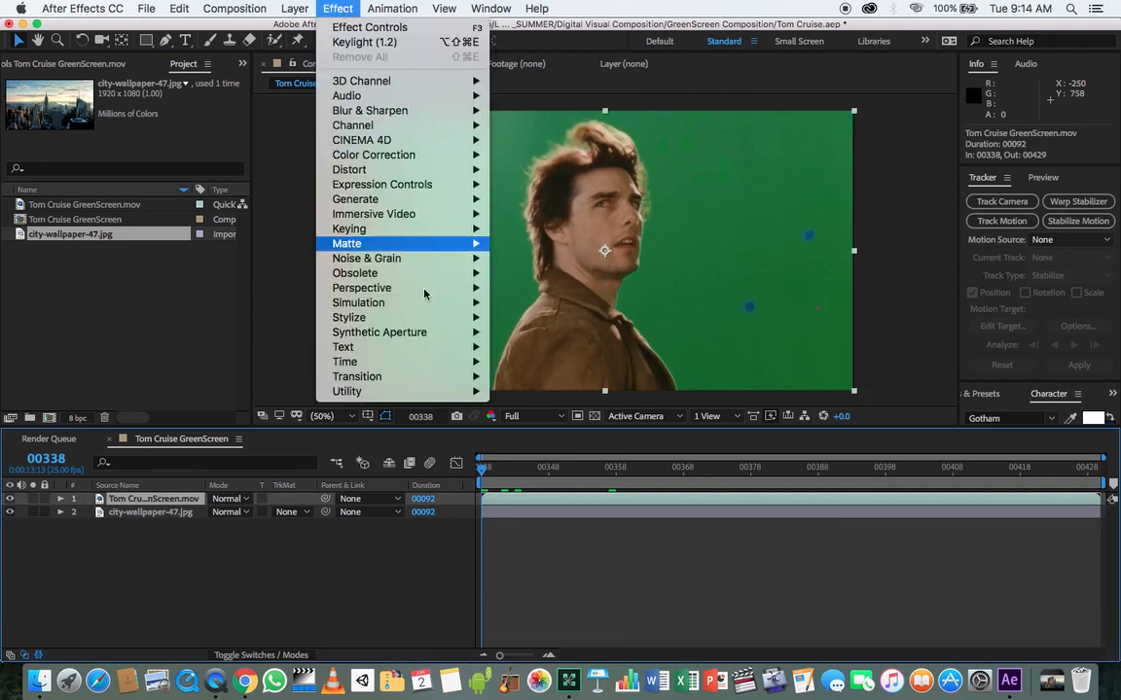
mouse_move(413, 231)
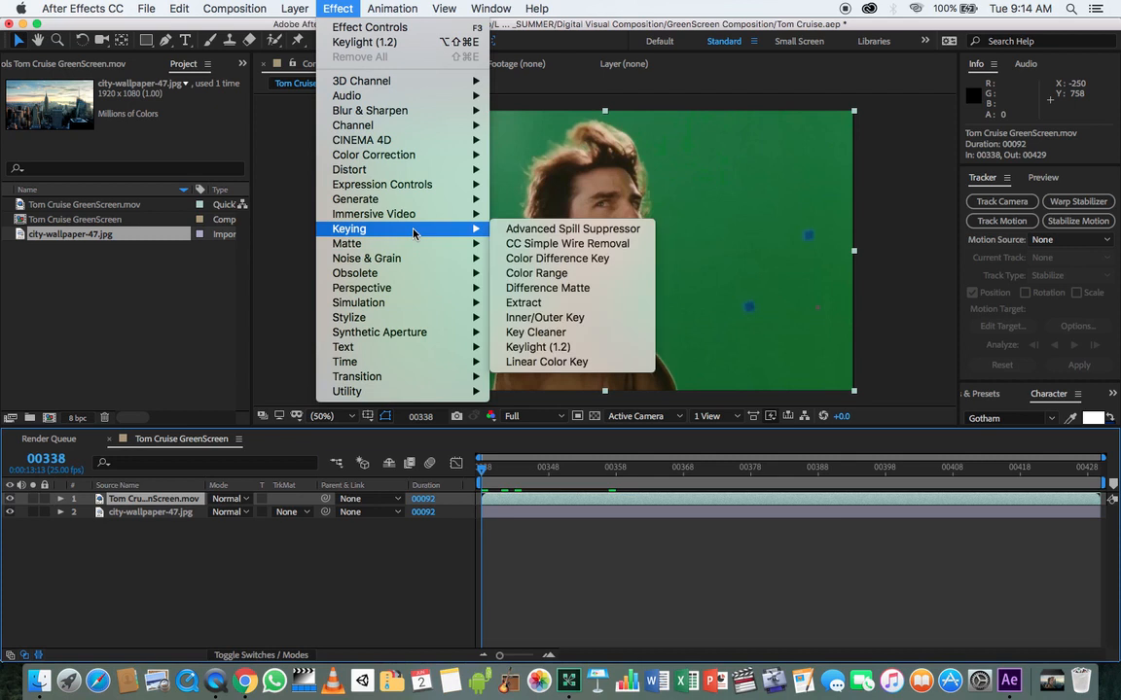
left_click(570, 348)
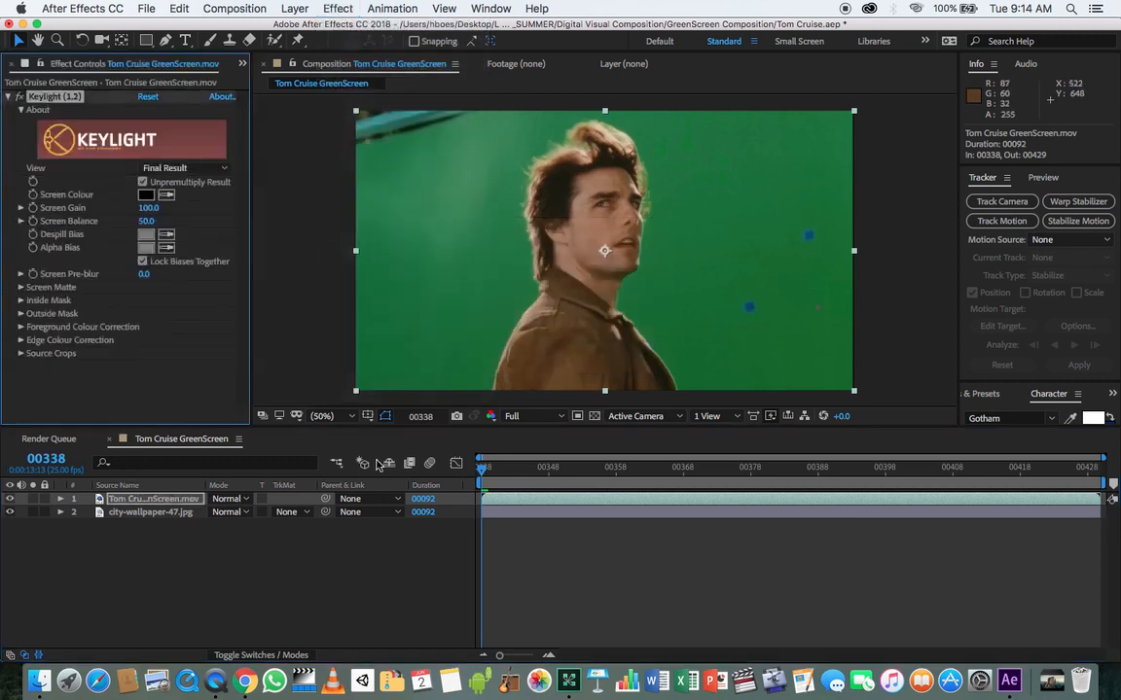
Sample the green backdrop beside the actor as Keylight's Screen Colour
left_click(168, 501)
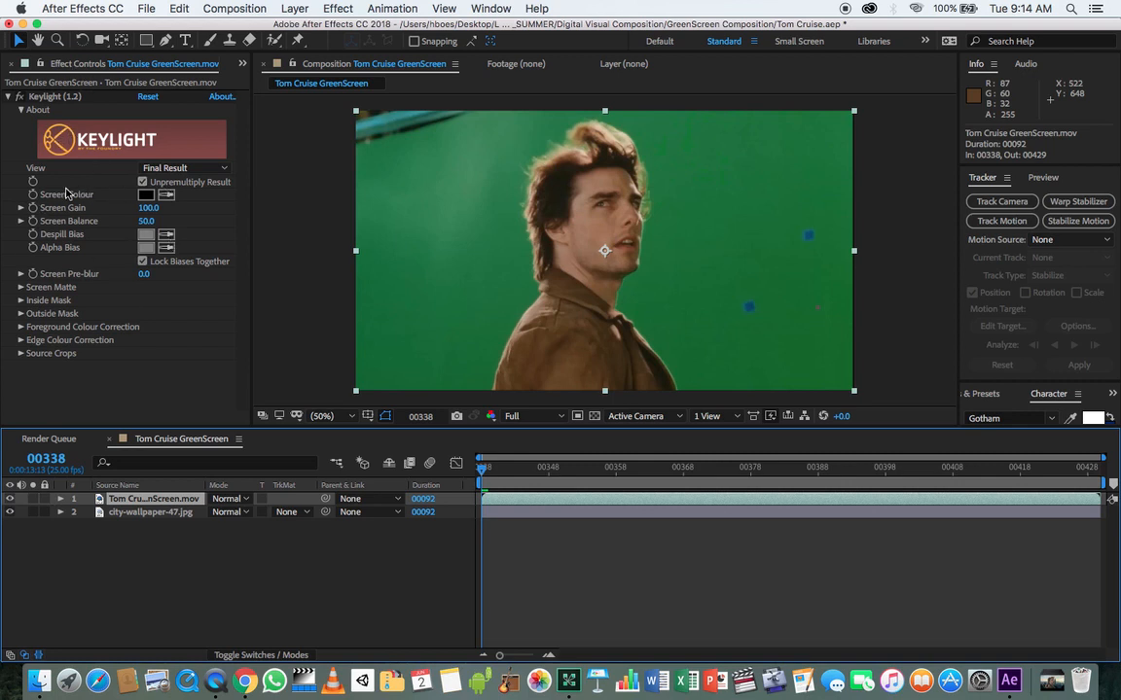
left_click(167, 195)
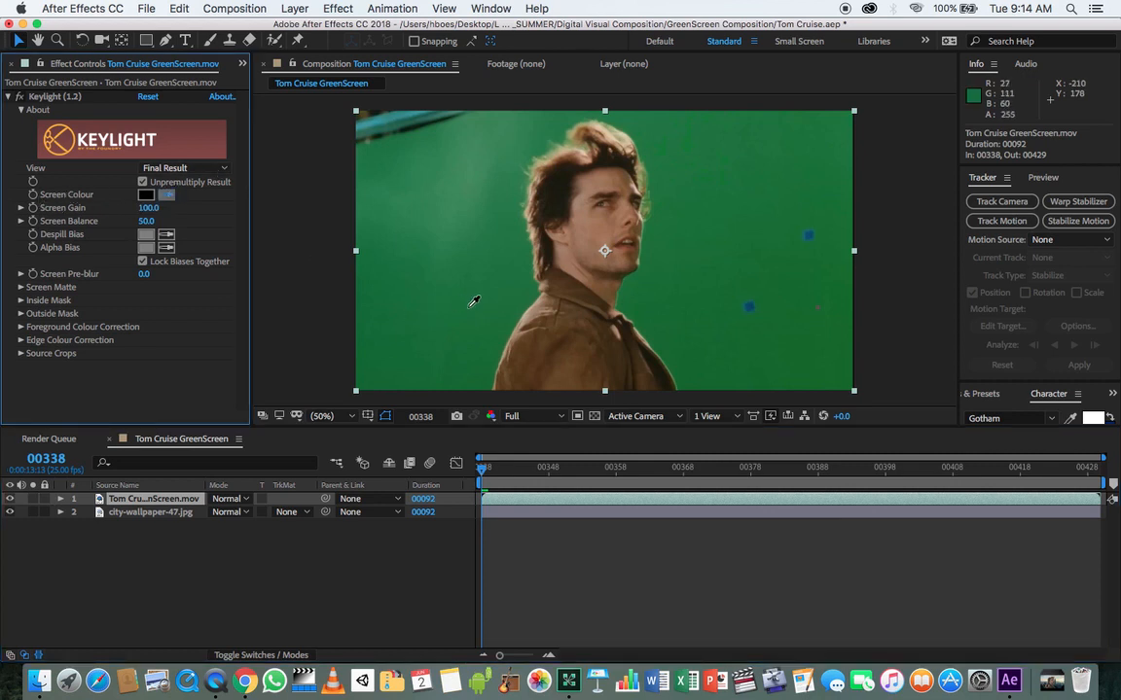
left_click(526, 295)
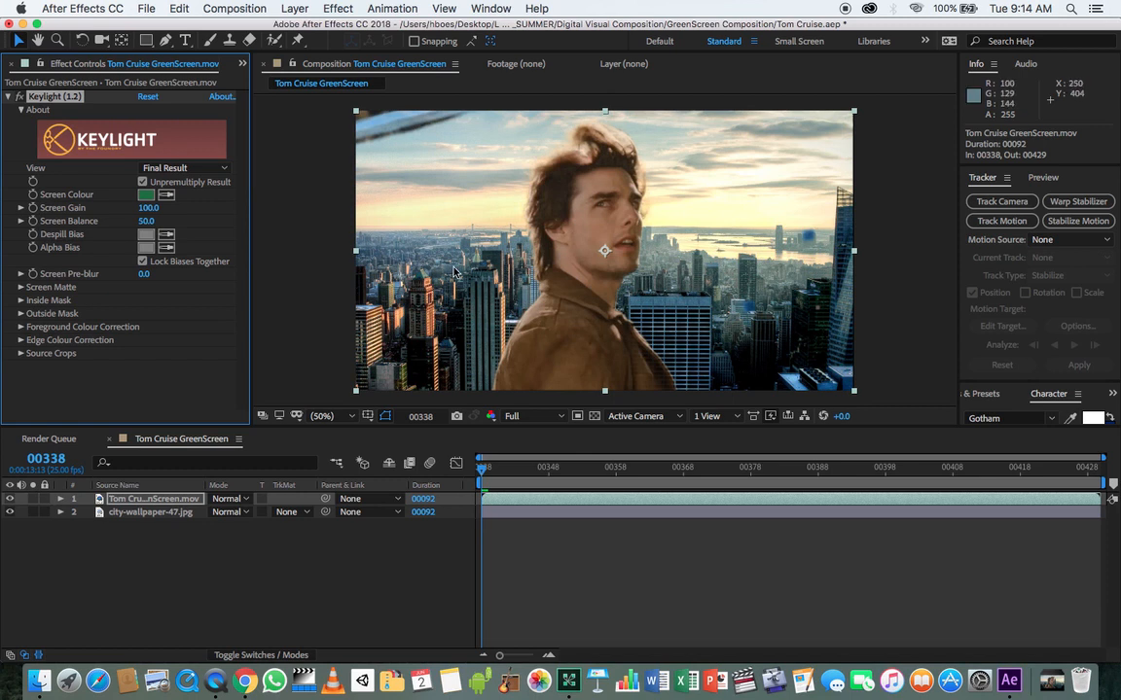
Expand Keylight's Screen Matte settings and switch the effect's view to Screen Matte
left_click(21, 288)
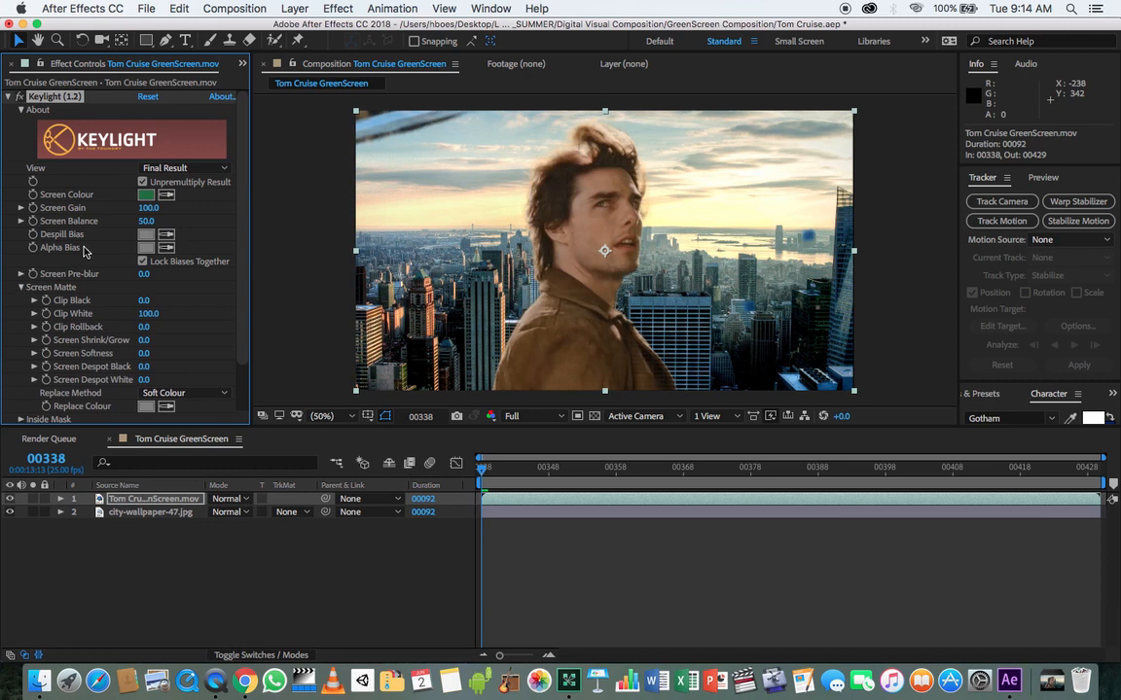
left_click(178, 169)
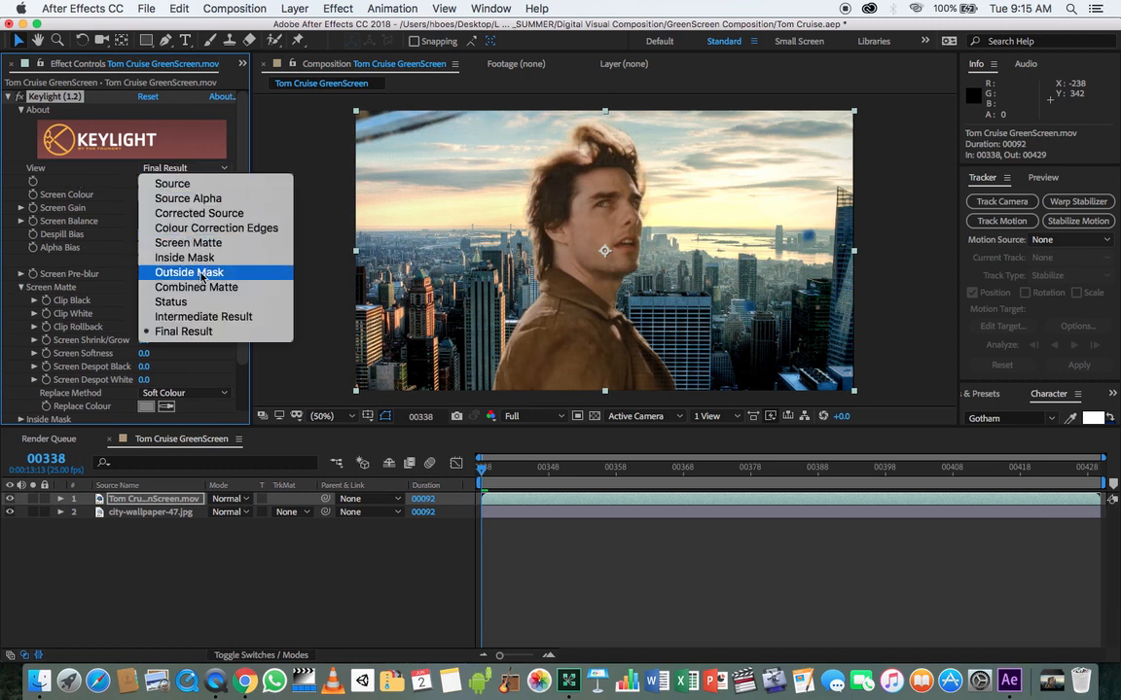
left_click(208, 242)
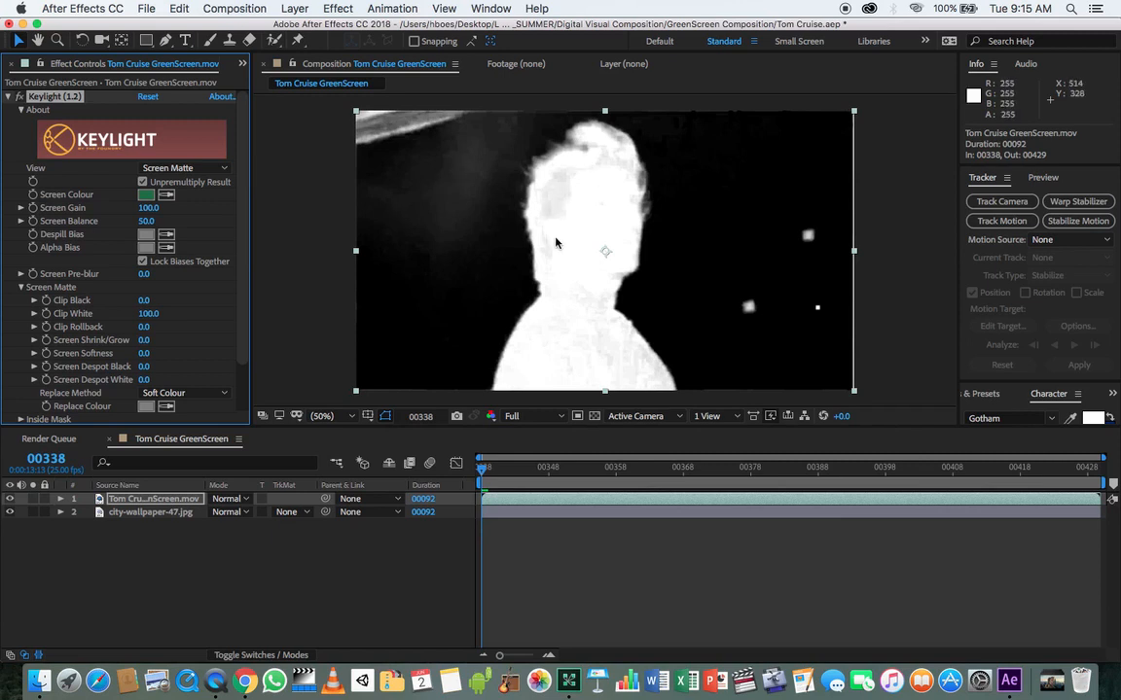
Clean up the screen matte around the head by setting Clip Black to 21 and Clip White to 87
key("period")
key("h")
left_click_drag(555, 230, 599, 252)
key("v")
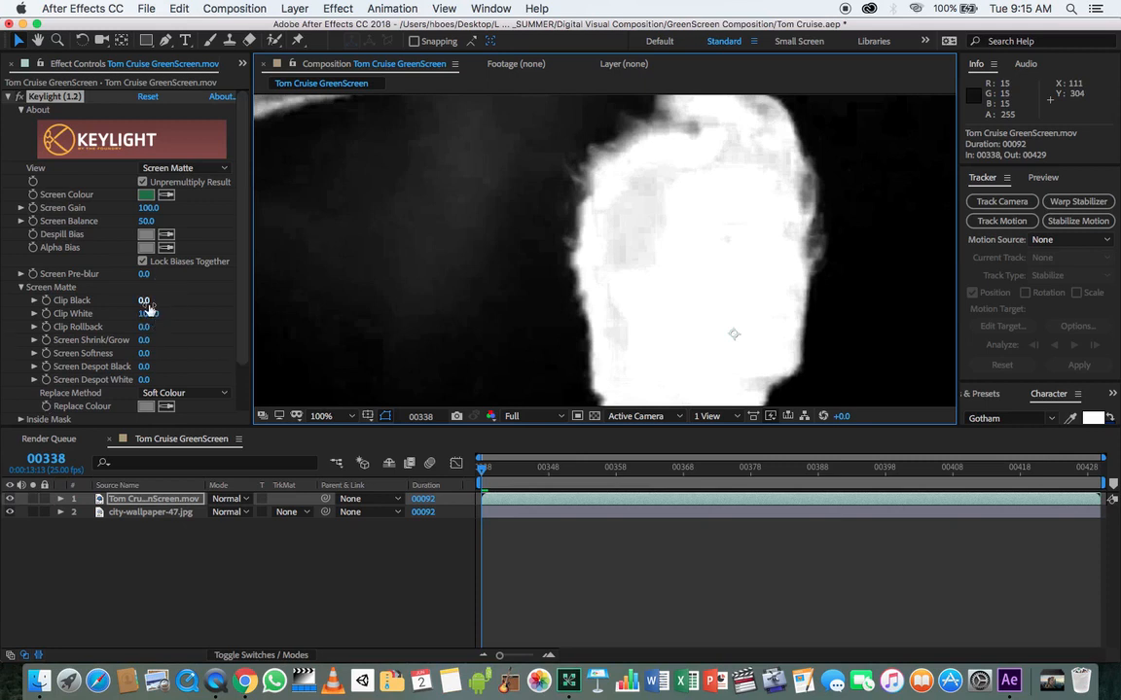
left_click_drag(146, 303, 170, 310)
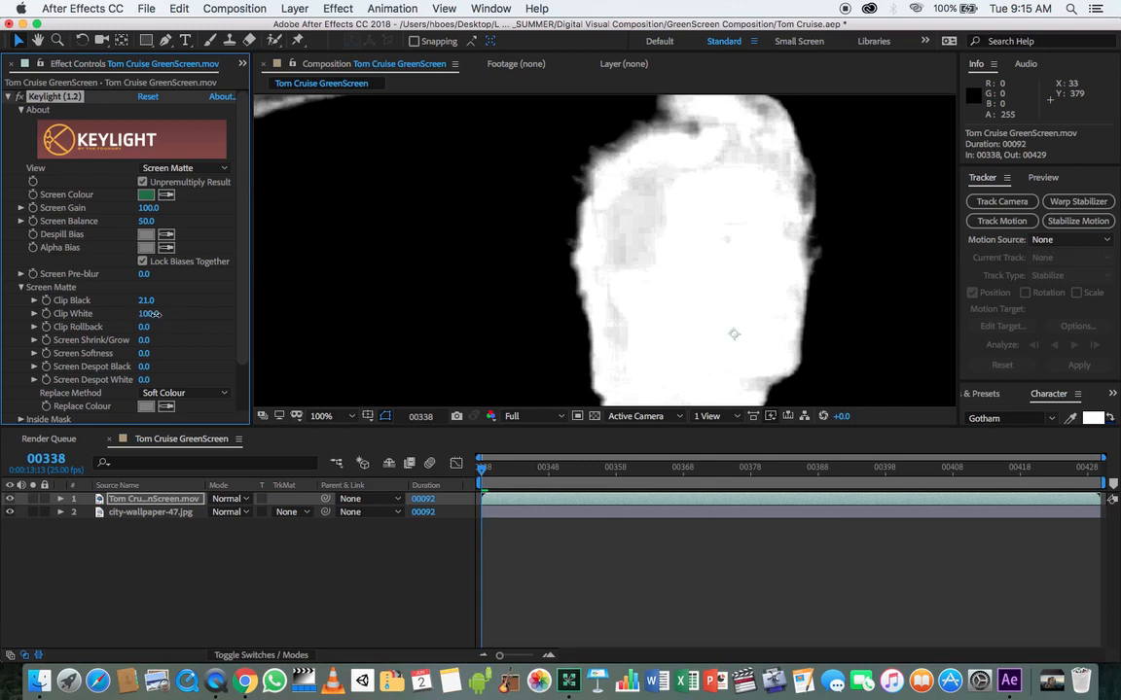
mouse_move(148, 313)
left_mouse_down()
mouse_move(136, 313)
mouse_move(146, 313)
left_mouse_up()
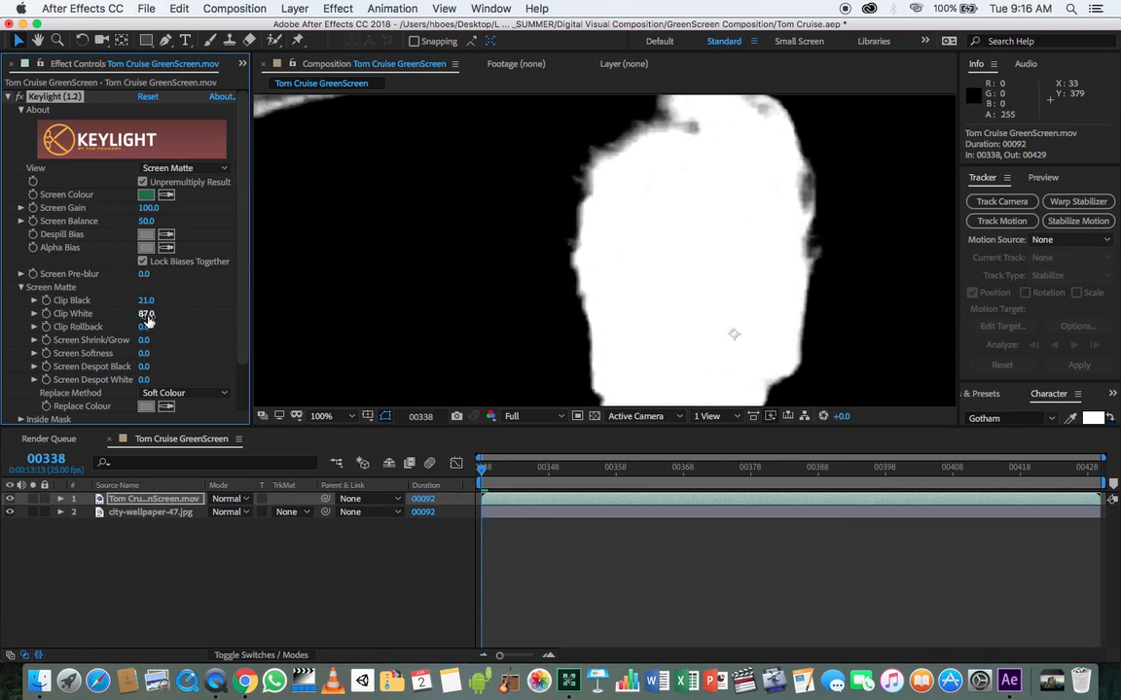
Examine the whole-frame matte across the clip up to about frame 416, returning to the first frame
scroll(490, 290, "down", 3)
scroll(489, 290, "up", 1)
scroll(490, 290, "up", 1)
scroll(489, 290, "down", 1)
key("space")
left_click_drag(532, 241, 479, 211)
left_click_drag(488, 470, 1008, 543)
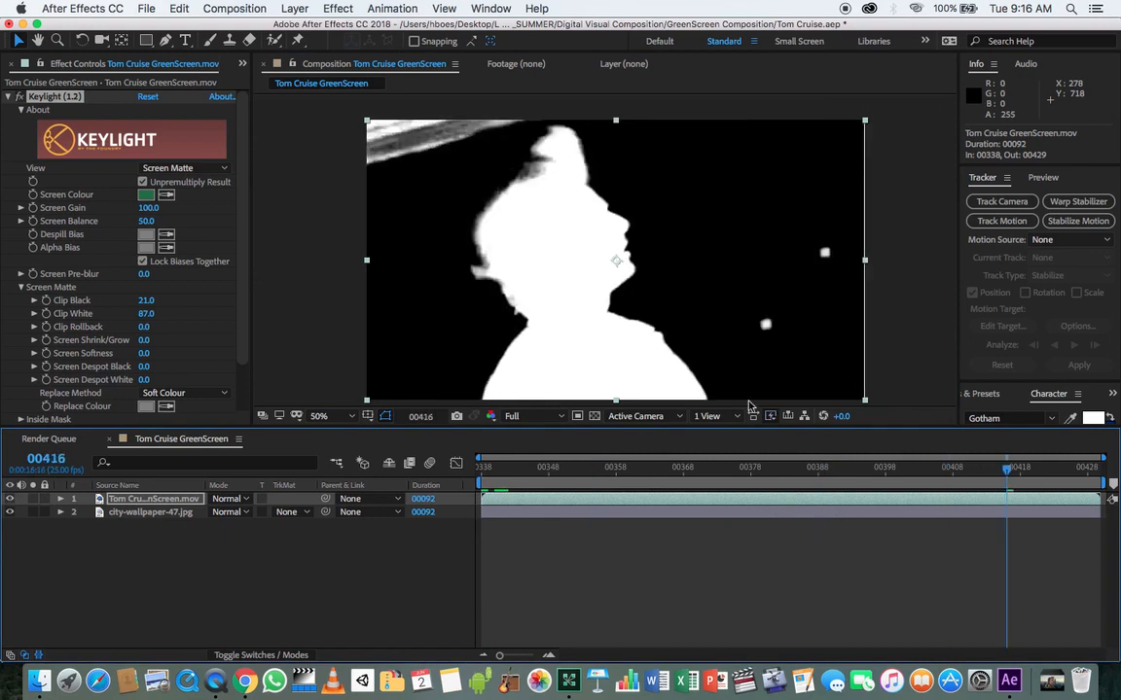
left_click_drag(963, 454, 452, 490)
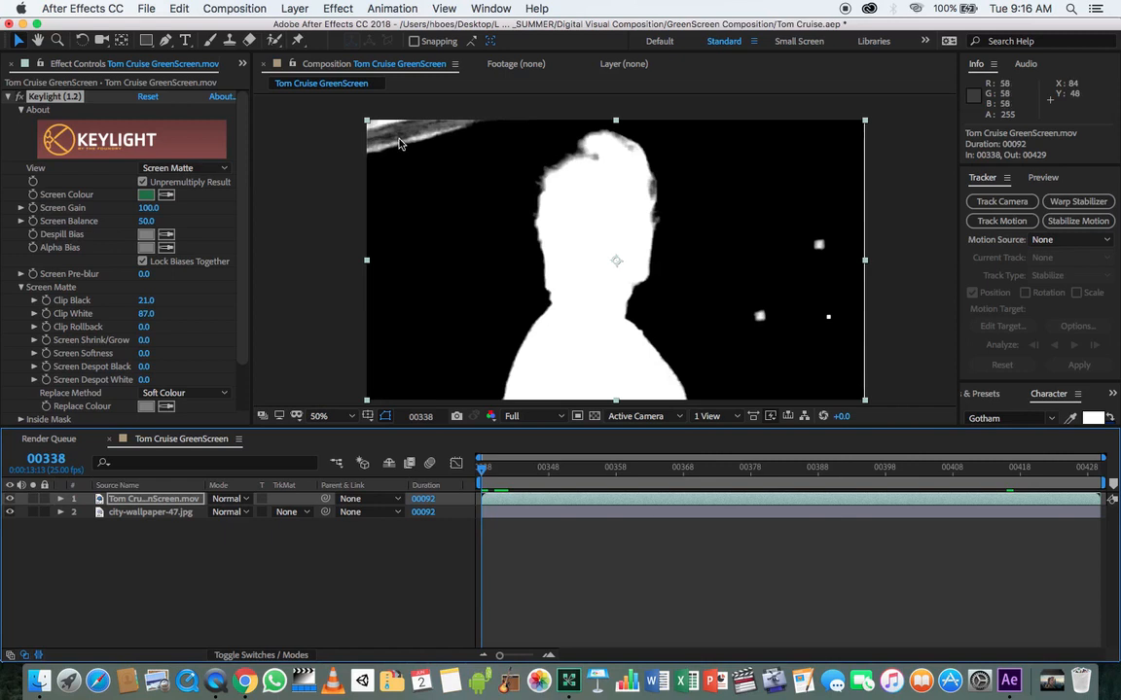
Toggle the Keylight effect off and on repeatedly to compare the original footage with the screen matte
left_click(21, 98)
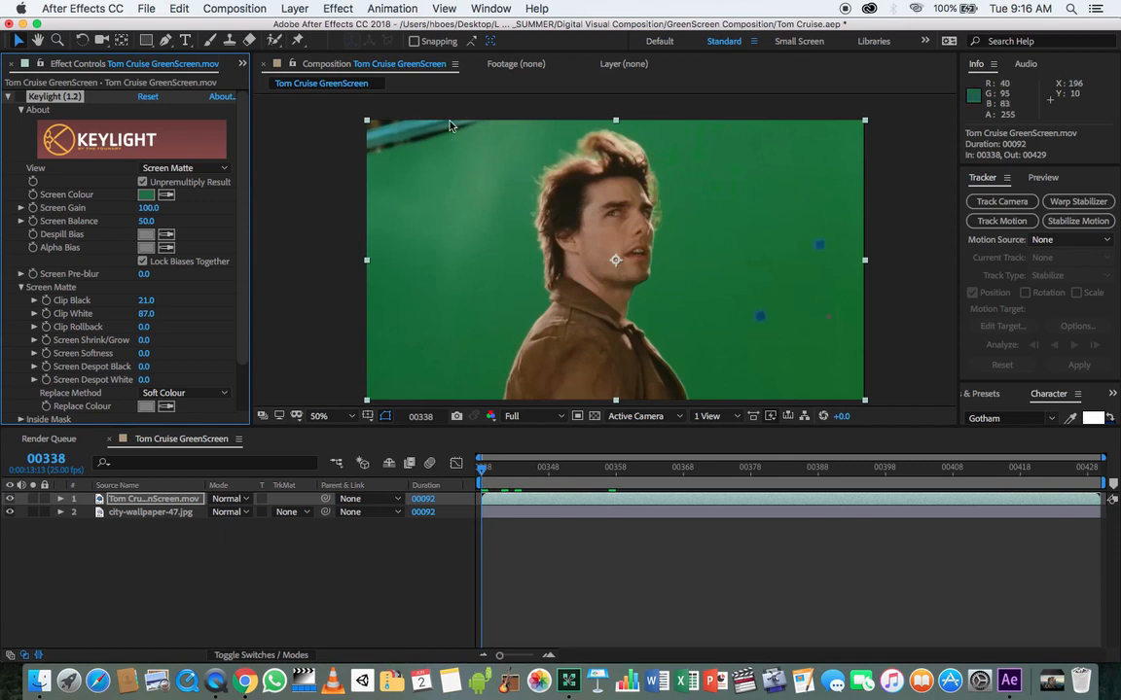
left_click(21, 98)
left_click(20, 97)
left_click(21, 98)
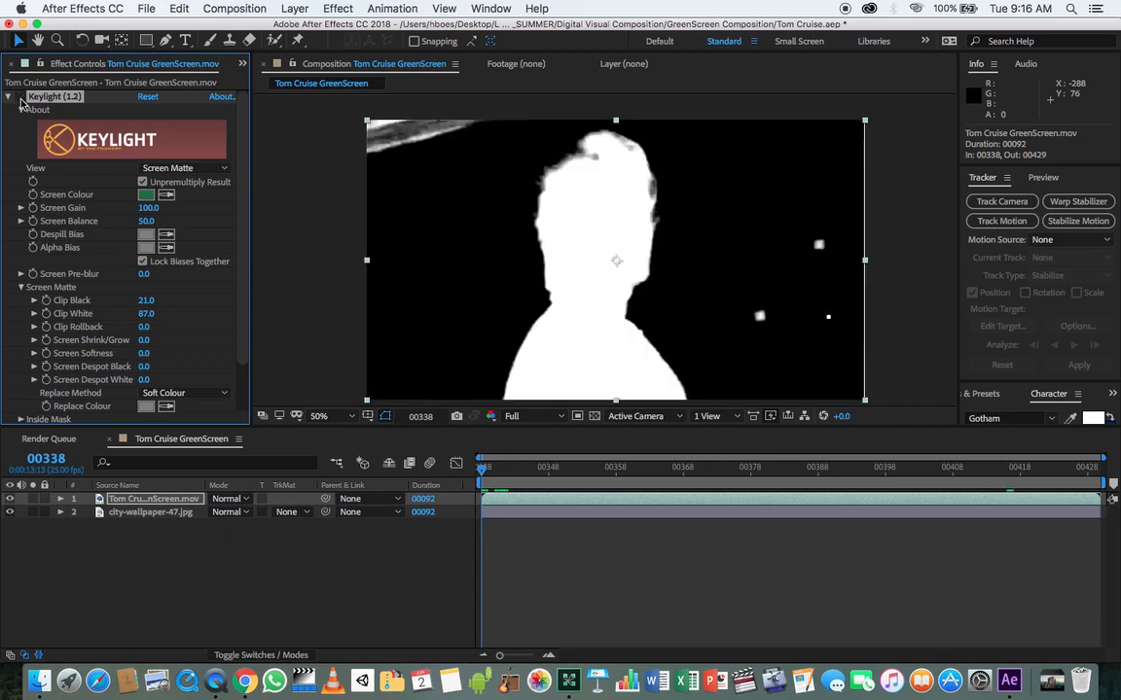
left_click(21, 97)
left_click(20, 97)
left_click(20, 97)
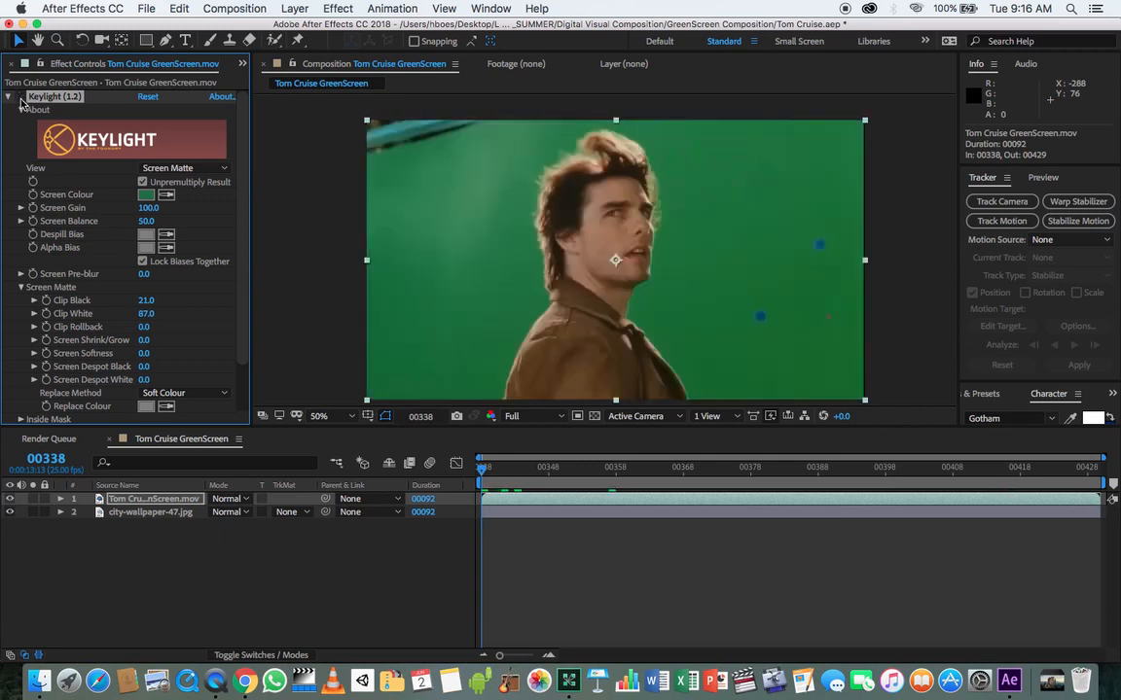
left_click(20, 98)
left_click(20, 97)
left_click(20, 97)
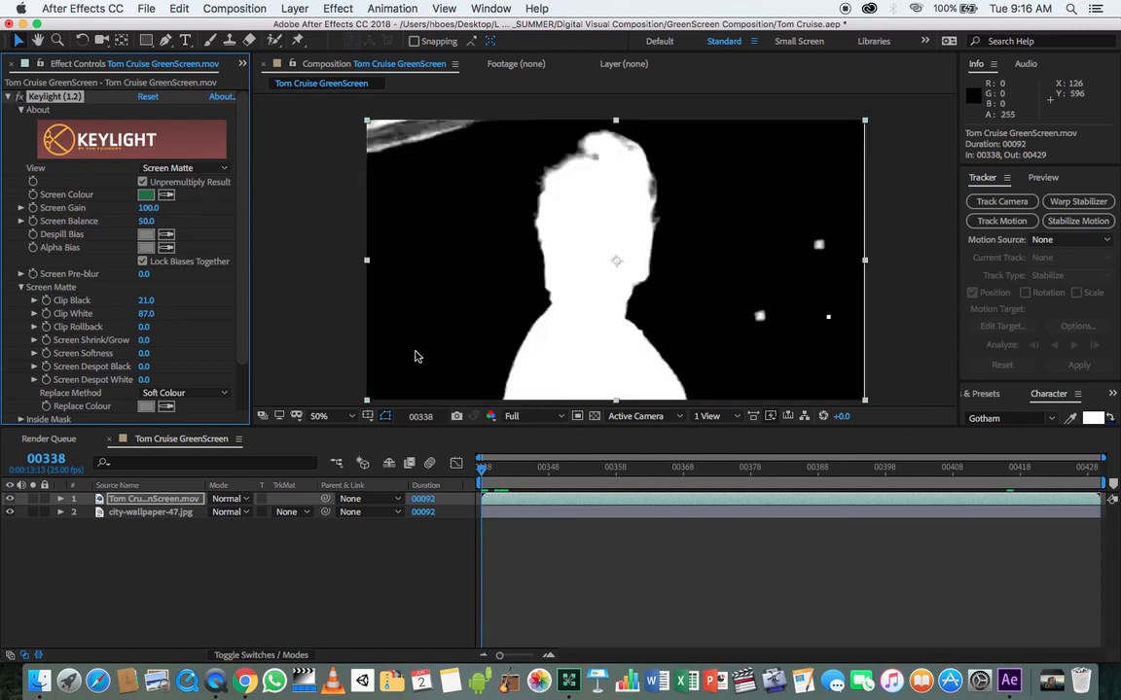
Draw a closed triangular Pen mask on the green screen layer around the stray grey area in the frame's upper-left corner
left_click(126, 543)
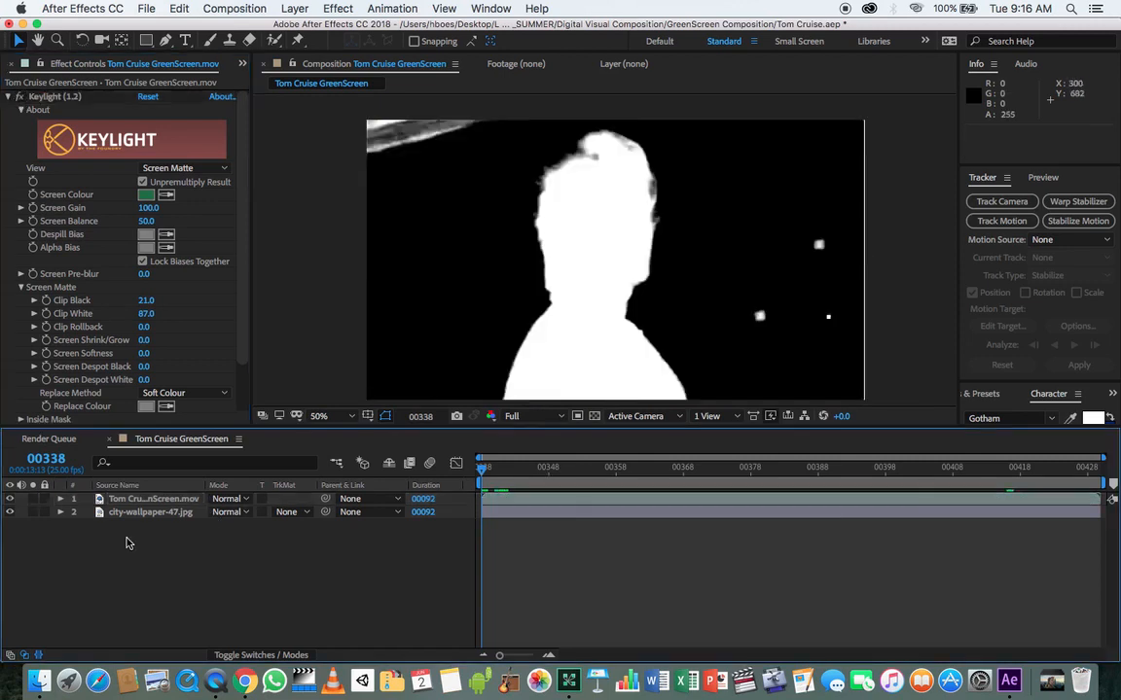
left_click(153, 499)
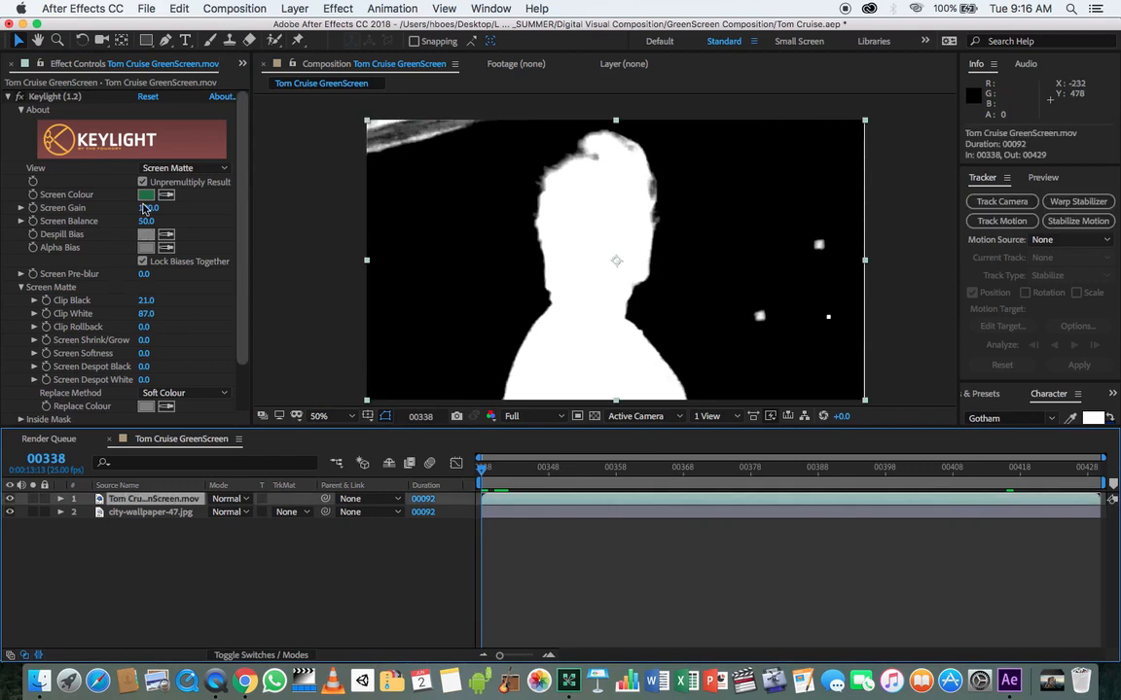
left_click(164, 44)
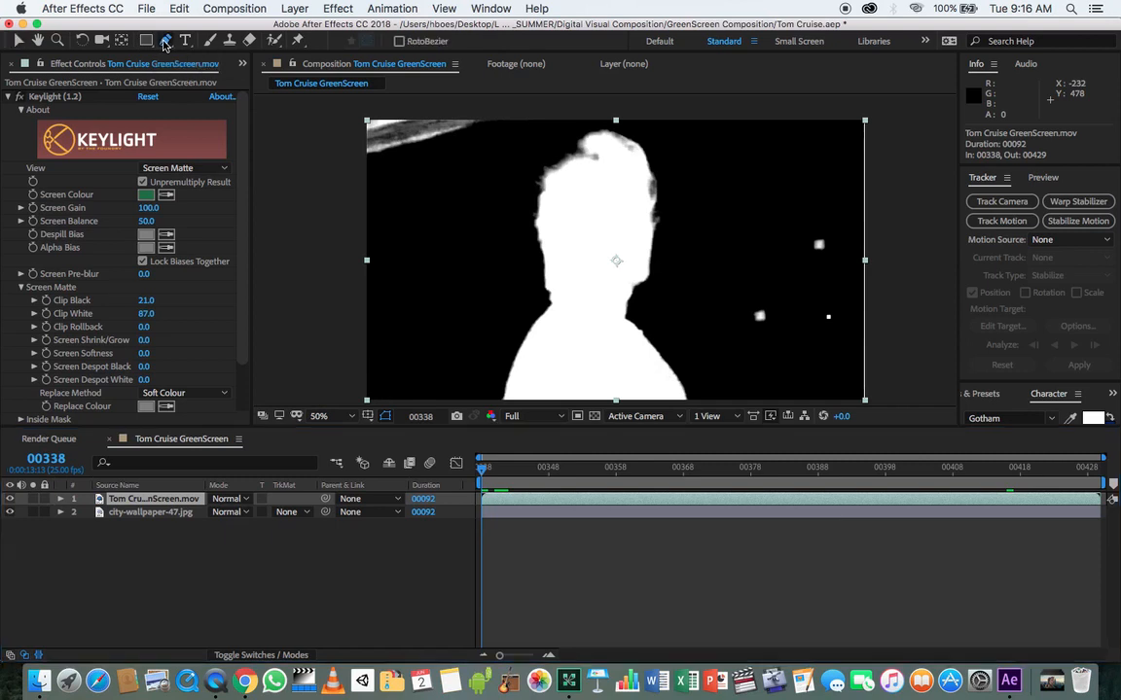
left_click(557, 105)
left_click(329, 209)
left_click(326, 102)
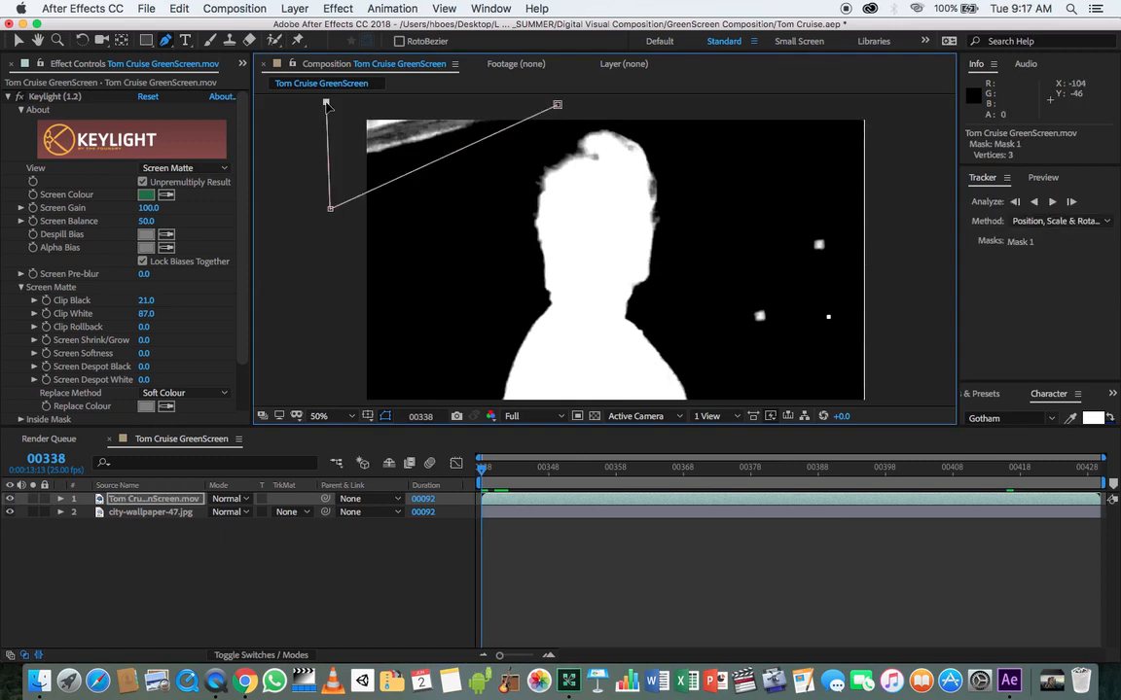
left_click(556, 105)
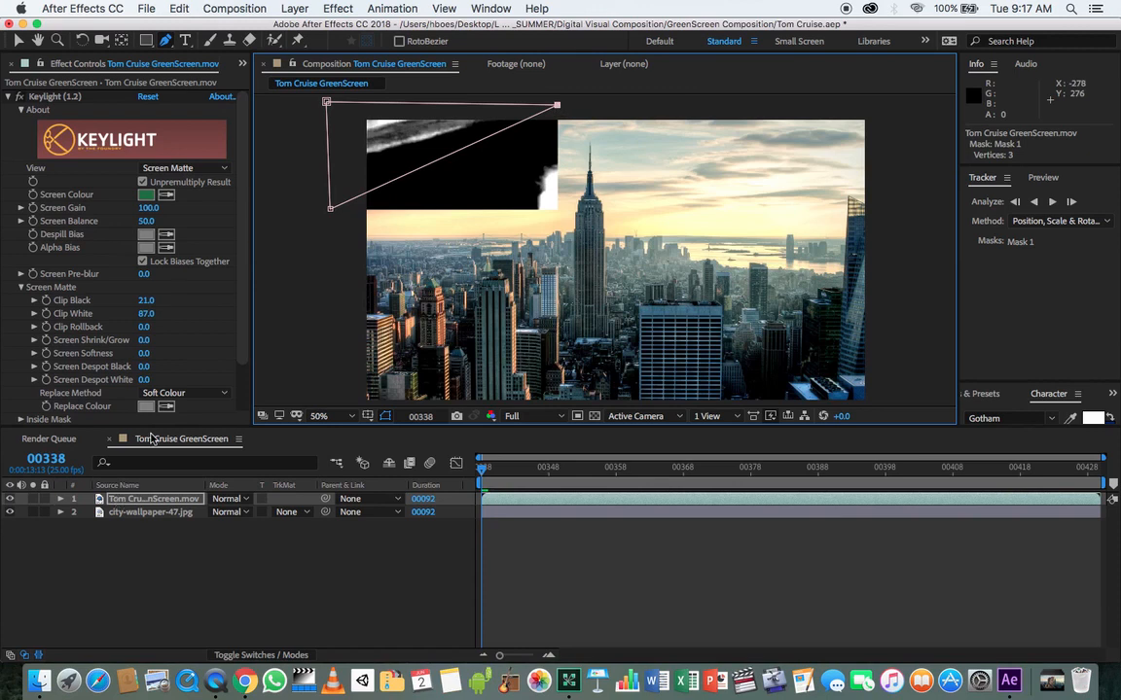
Expand Keylight's Outside Mask settings and assign Mask 1 as the Outside Mask
scroll(217, 298, "down", 3)
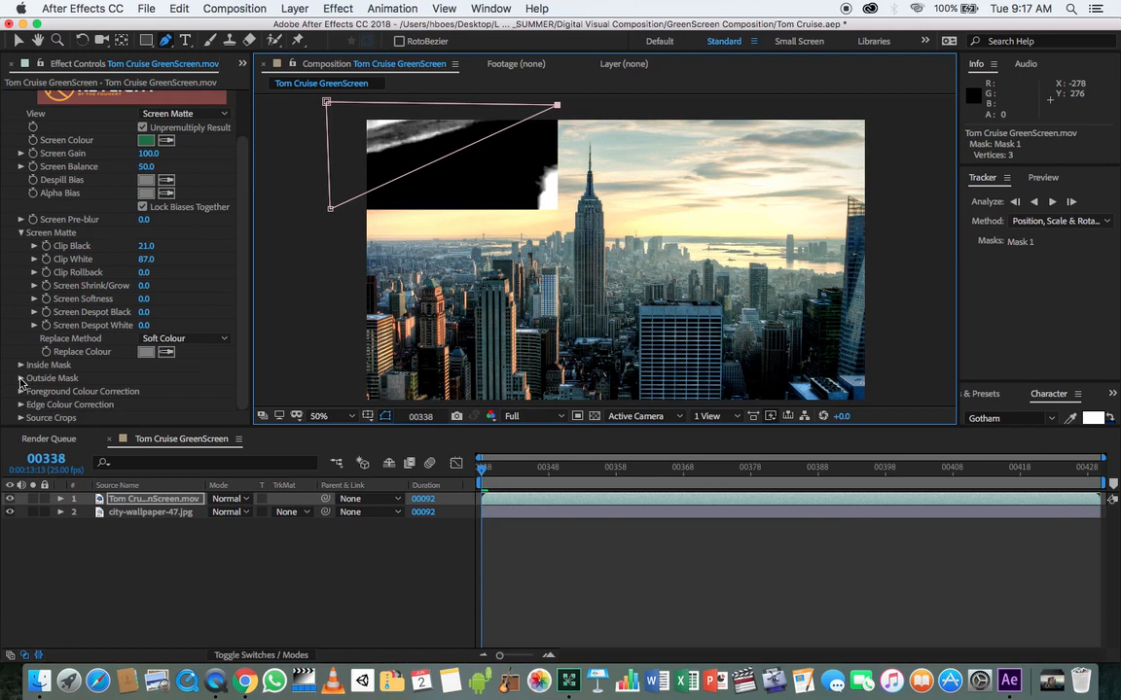
left_click(21, 378)
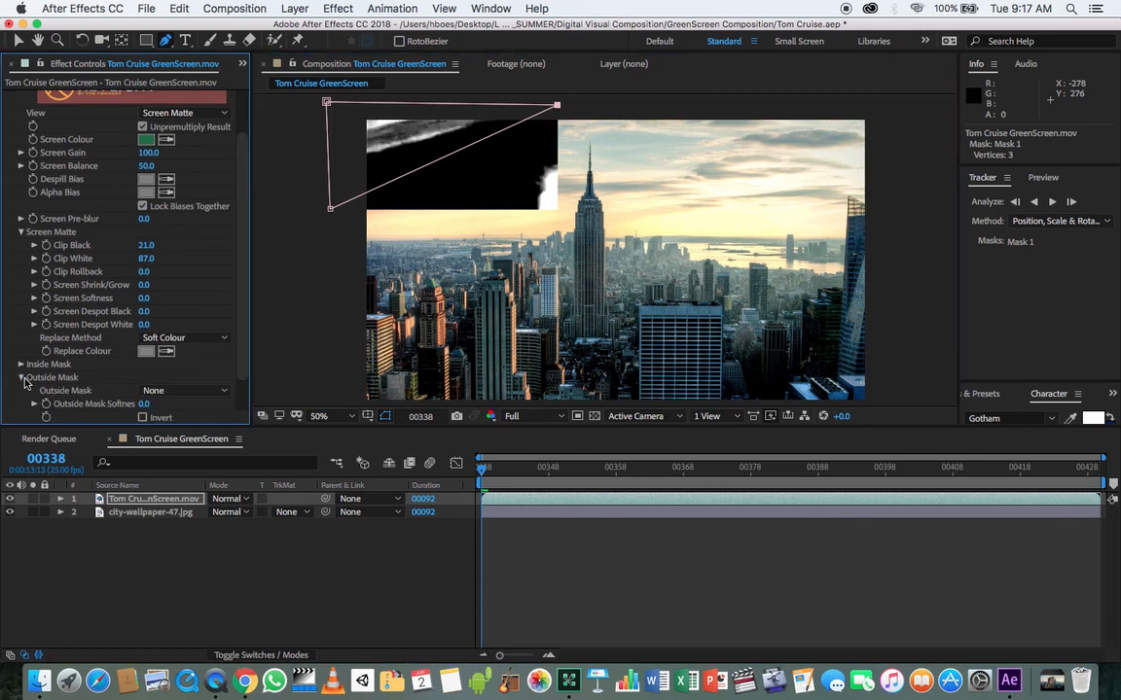
scroll(160, 375, "down", 2)
left_click(178, 351)
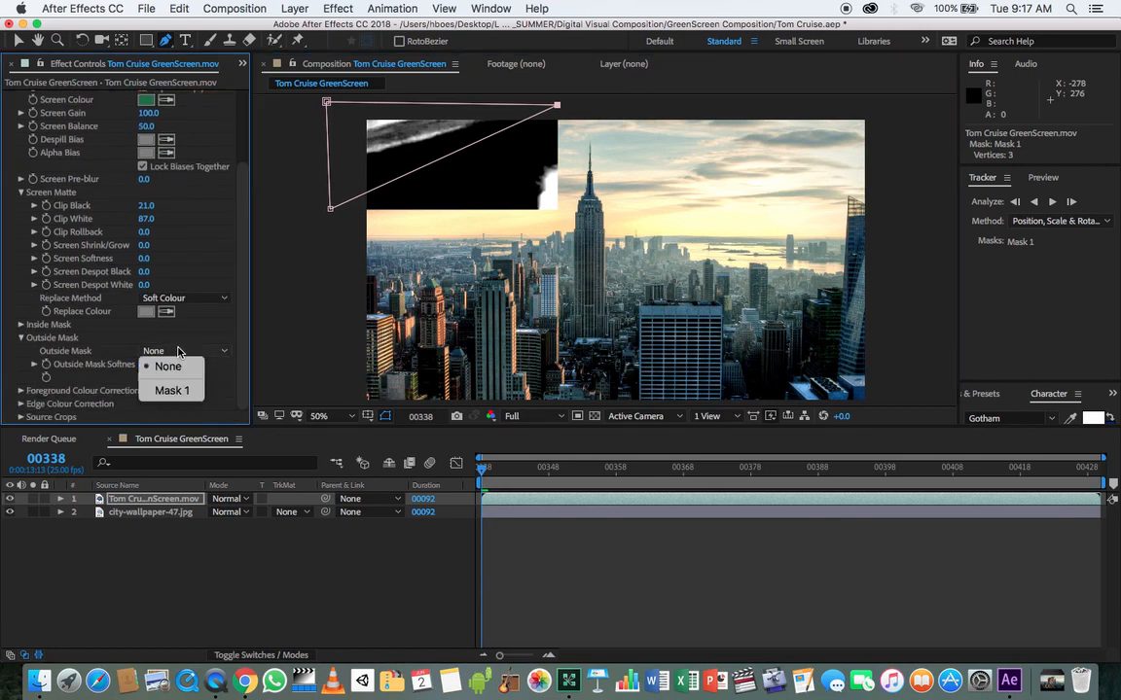
left_click(173, 397)
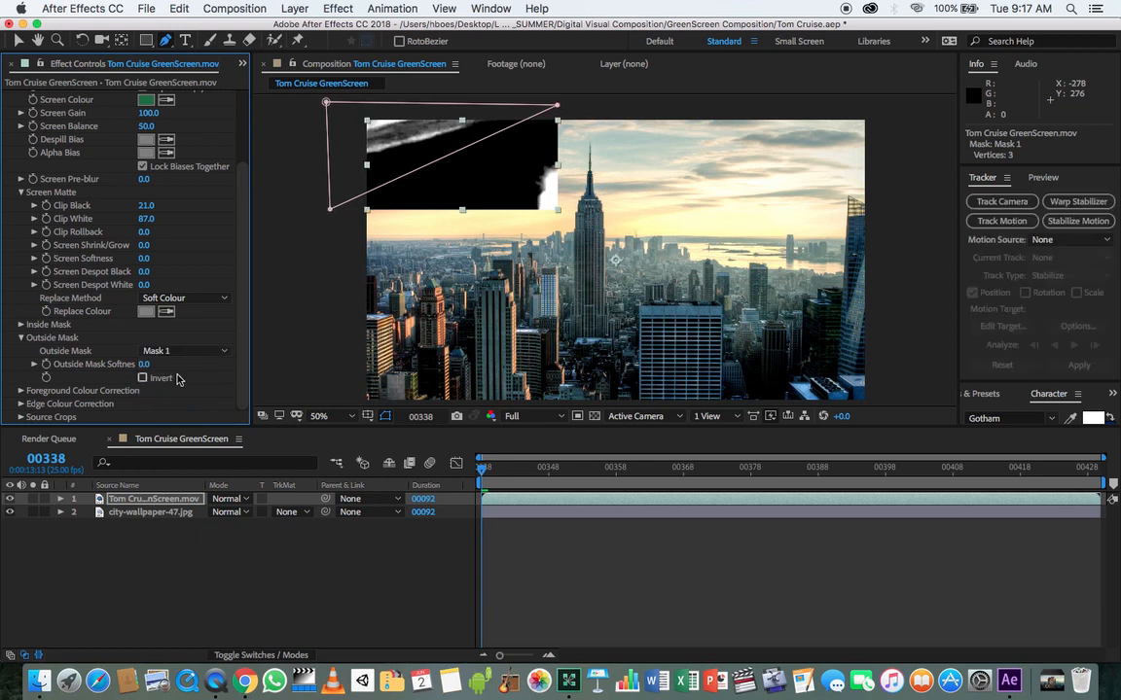
left_click(178, 351)
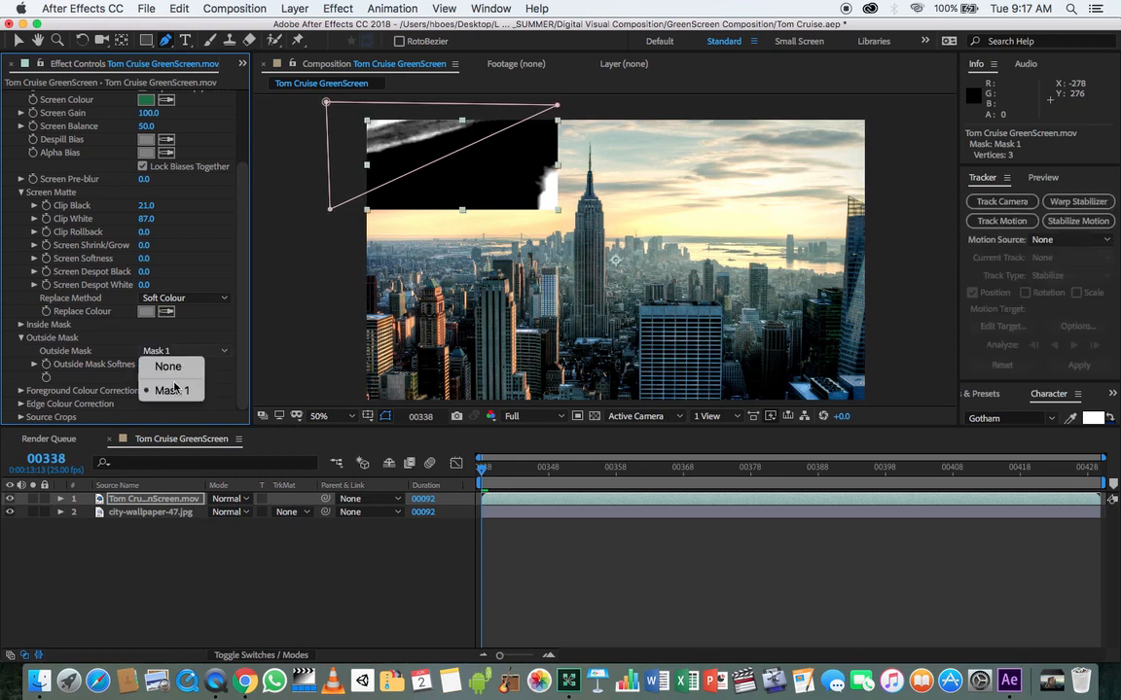
left_click(158, 390)
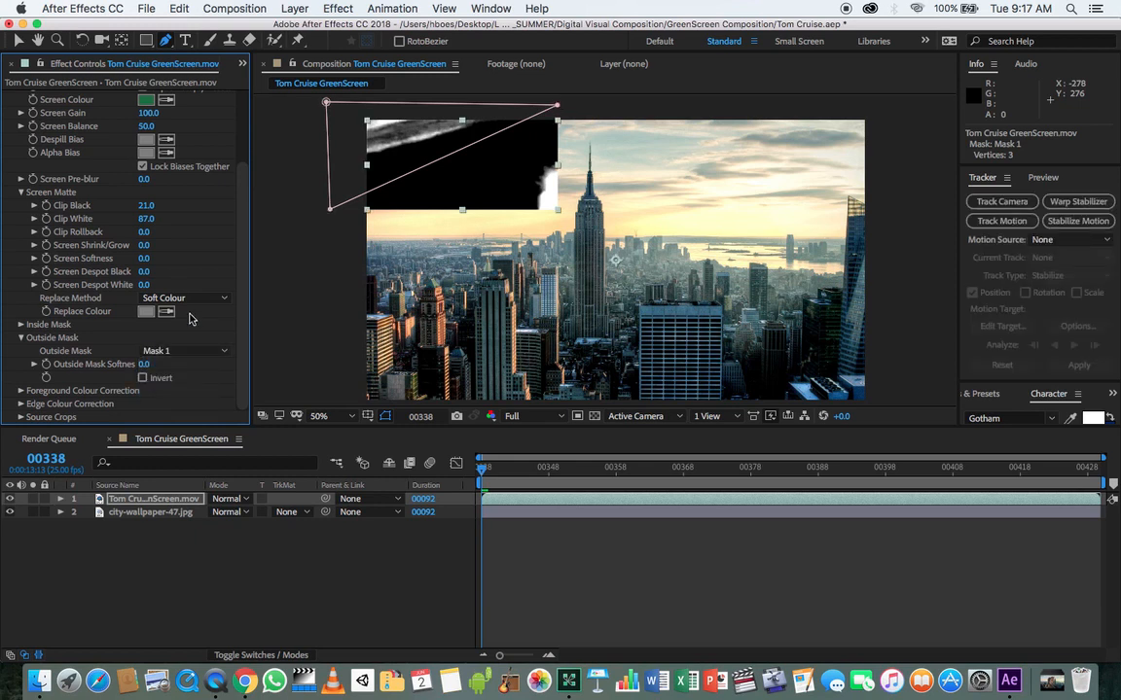
Switch Keylight's view to Combined Matte
scroll(127, 223, "up", 5)
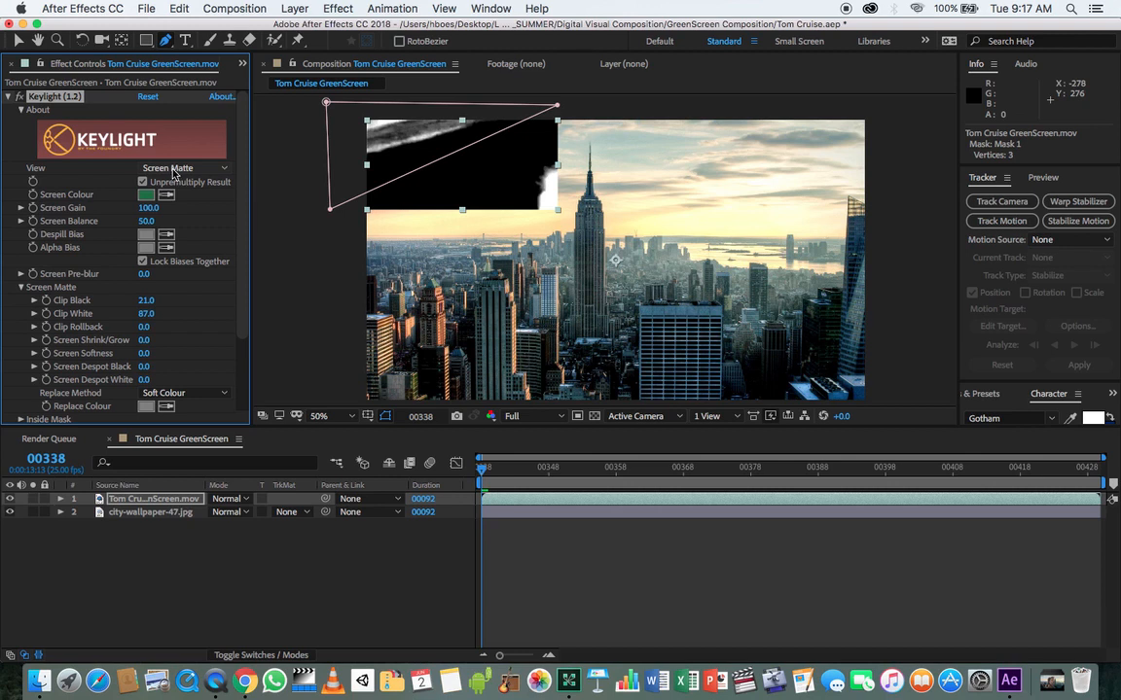
left_click(173, 171)
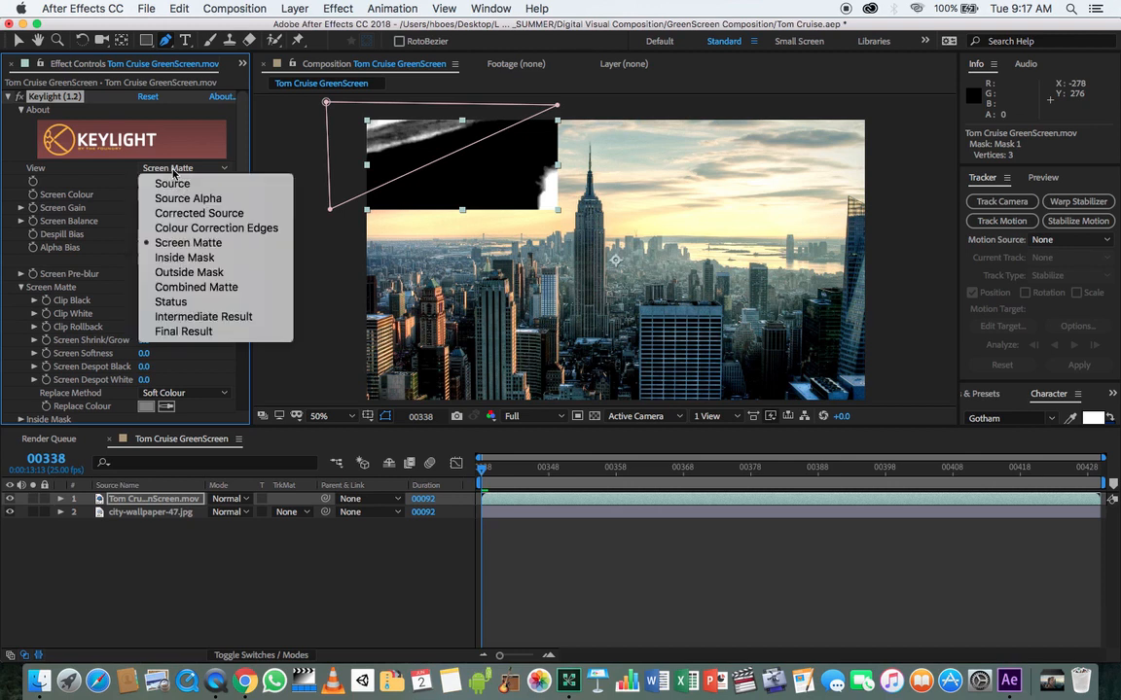
left_click(207, 289)
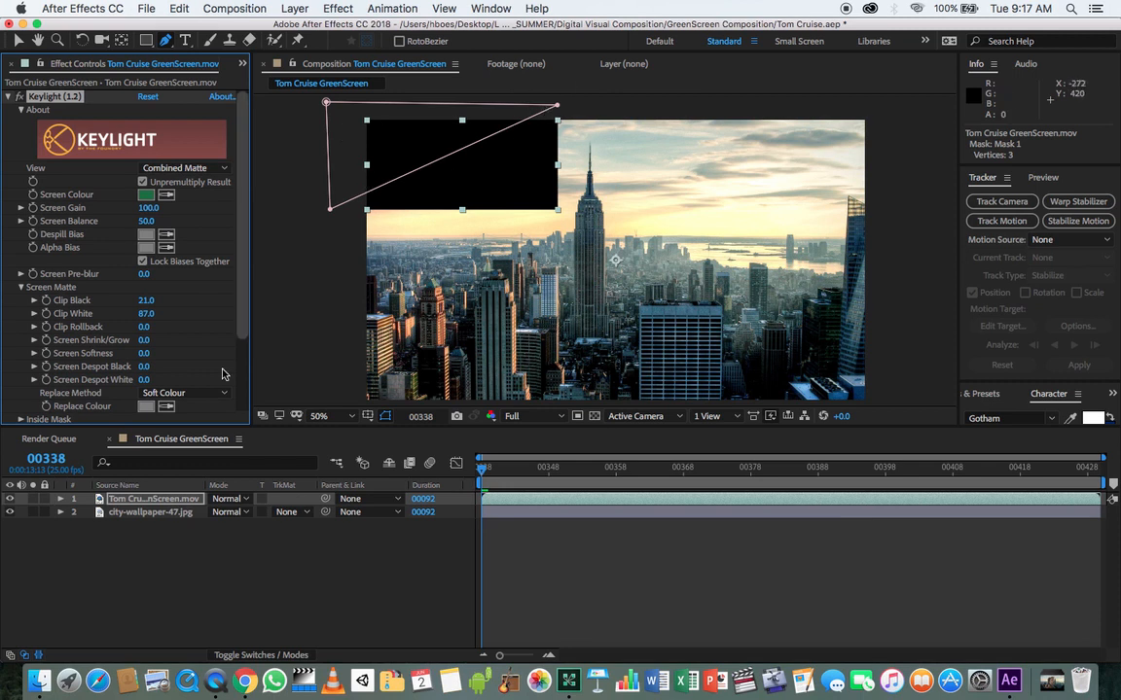
Reveal the green screen layer's mask properties and set Mask 1's mode to None
left_click(178, 536)
left_click(182, 501)
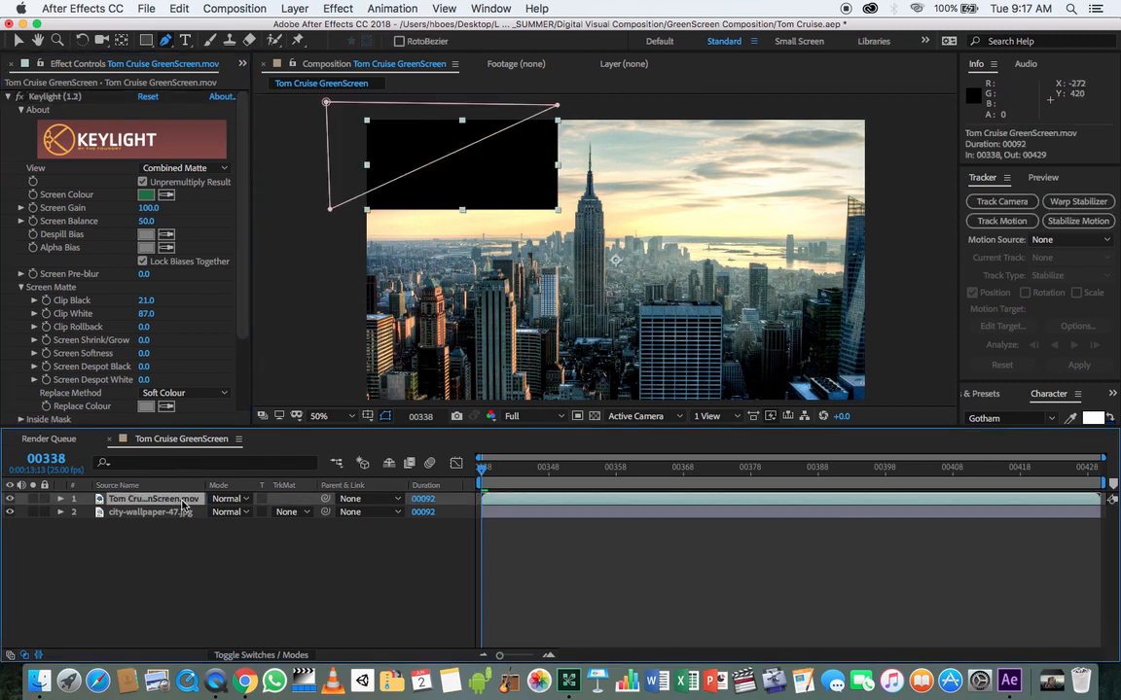
key("m")
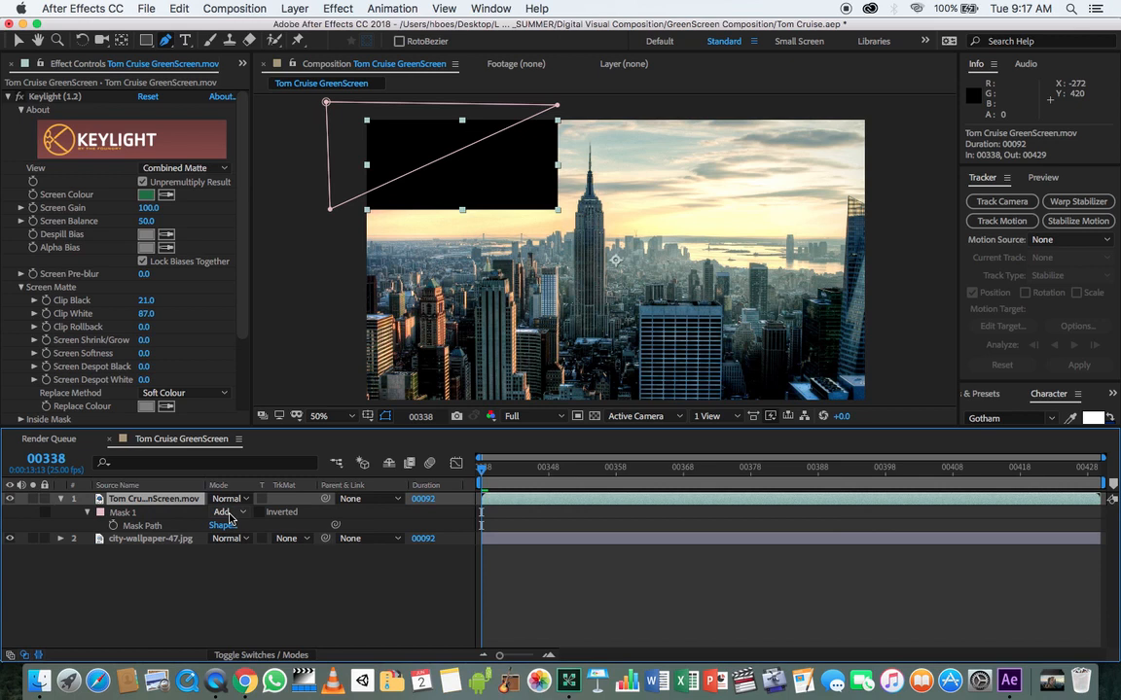
left_click(225, 512)
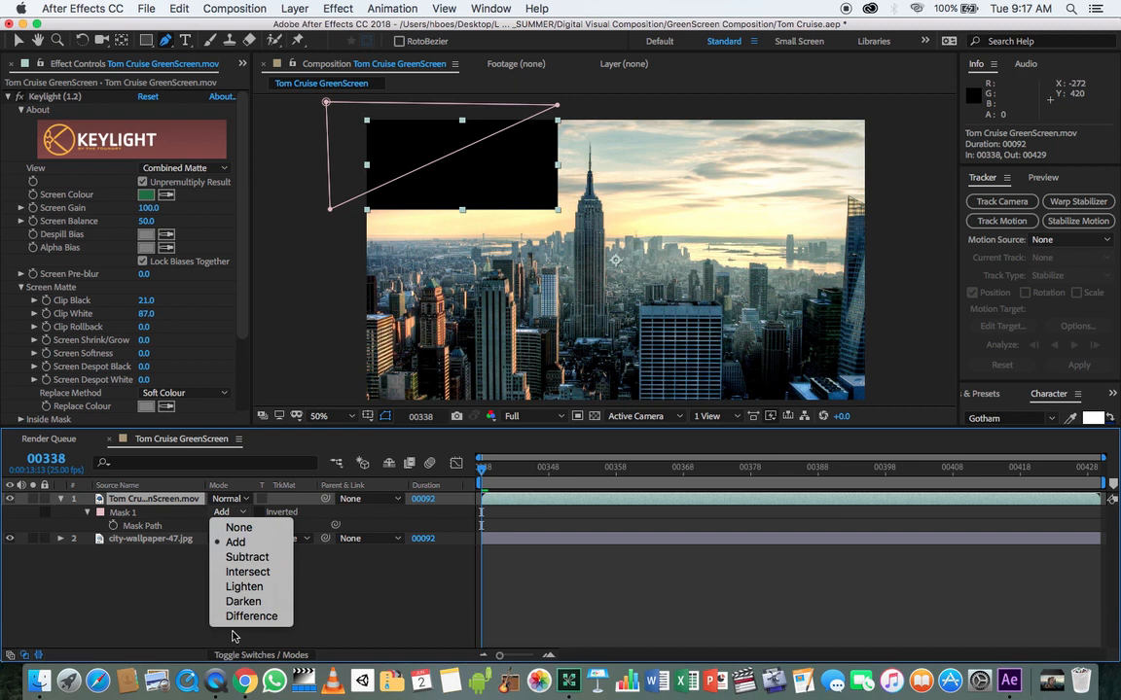
left_click(170, 572)
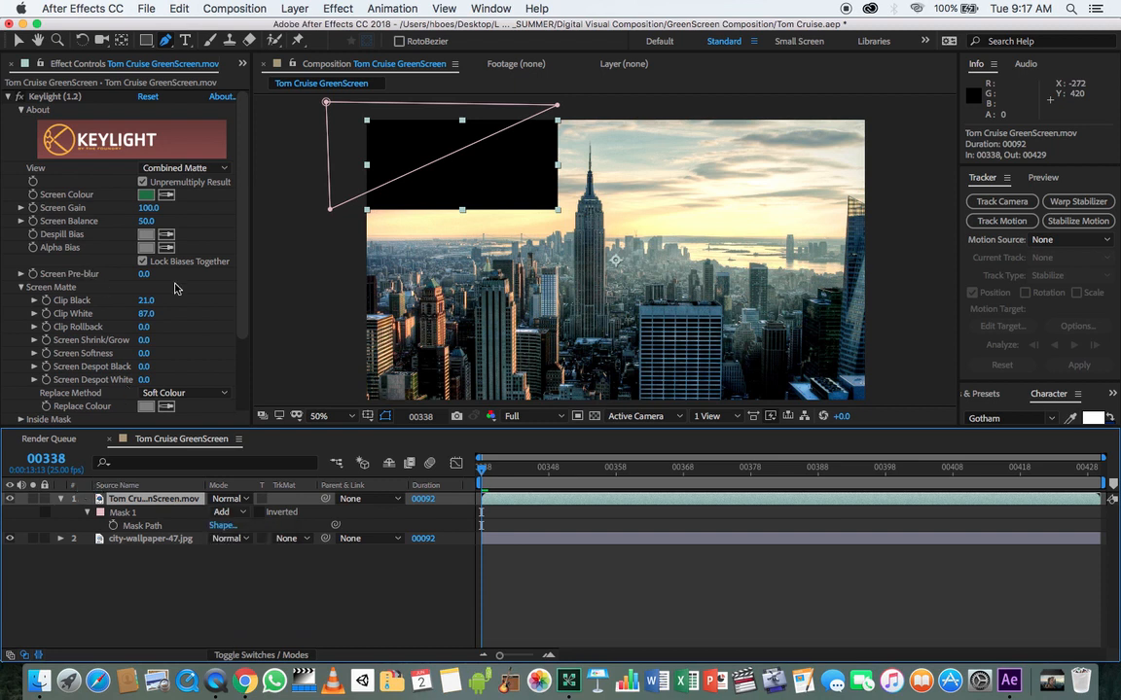
scroll(175, 288, "down", 4)
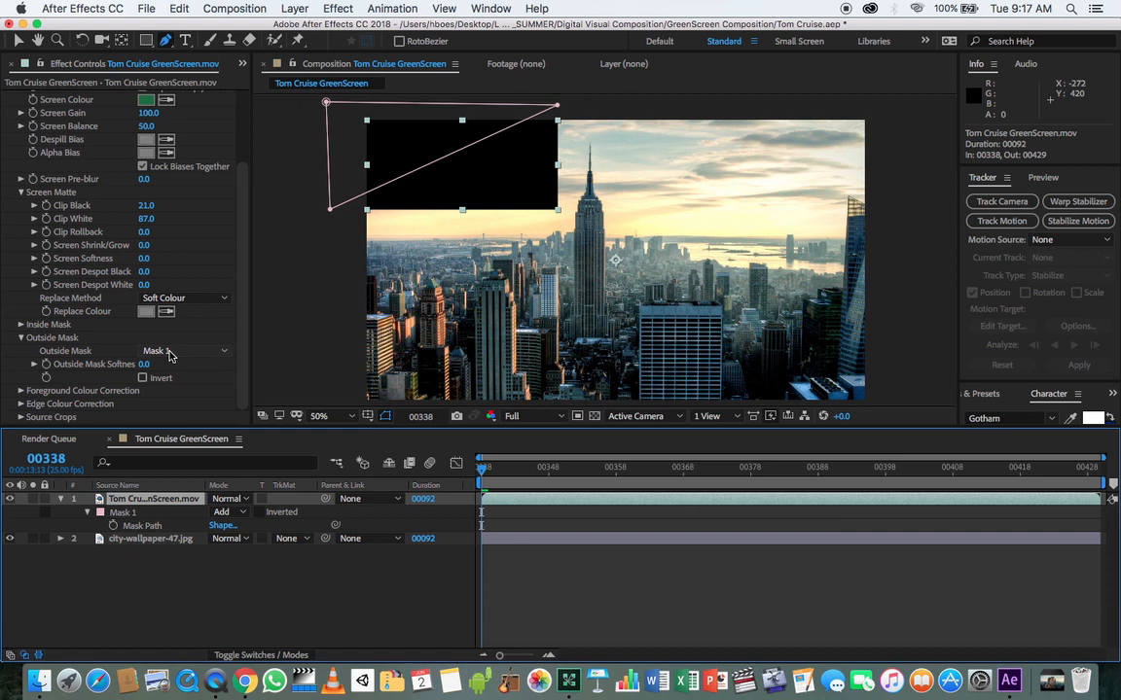
left_click(222, 513)
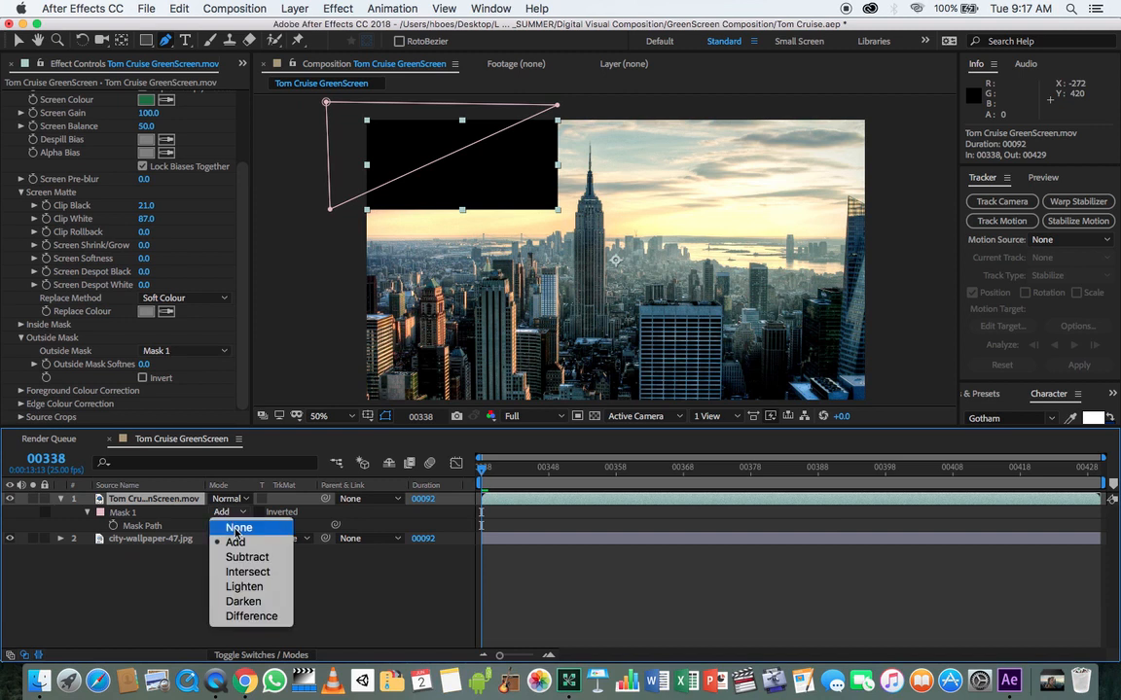
left_click(237, 528)
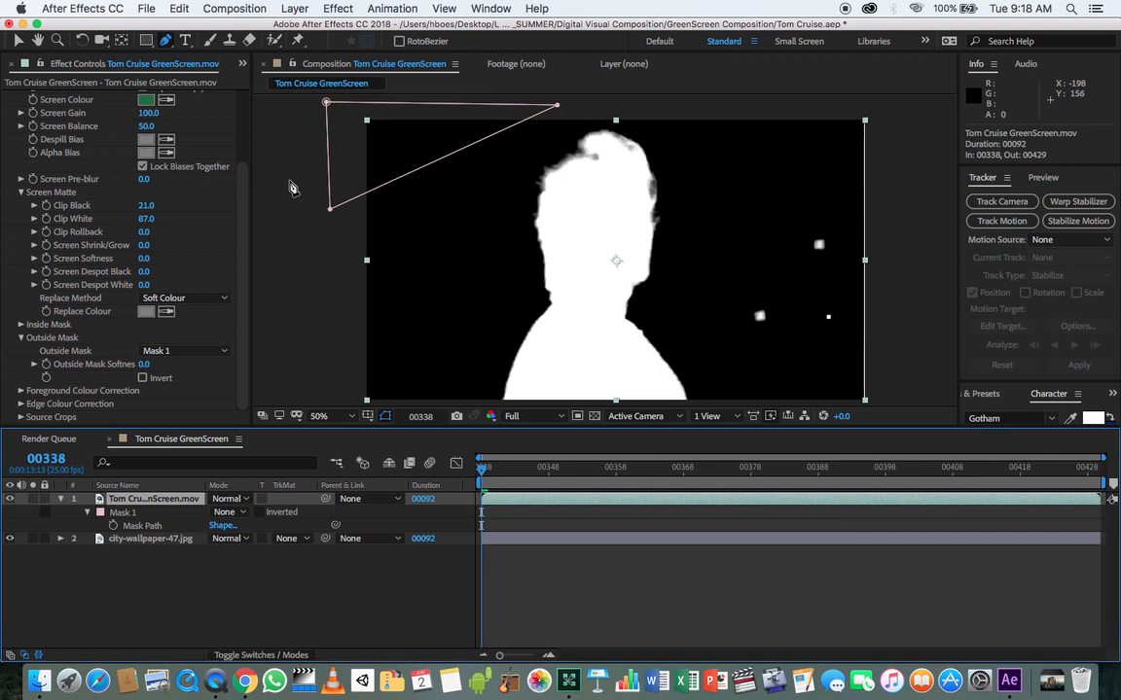
Compare the corner of the matte with Outside Mask set to None and back to Mask 1
left_click(16, 39)
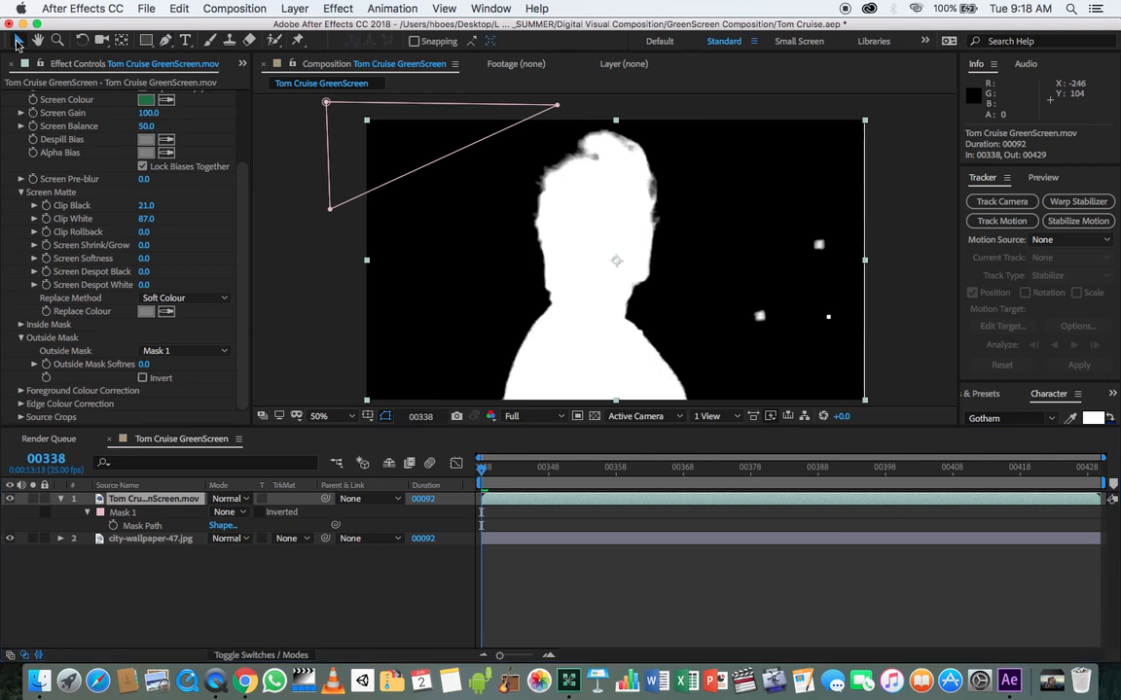
left_click(170, 353)
left_click(166, 367)
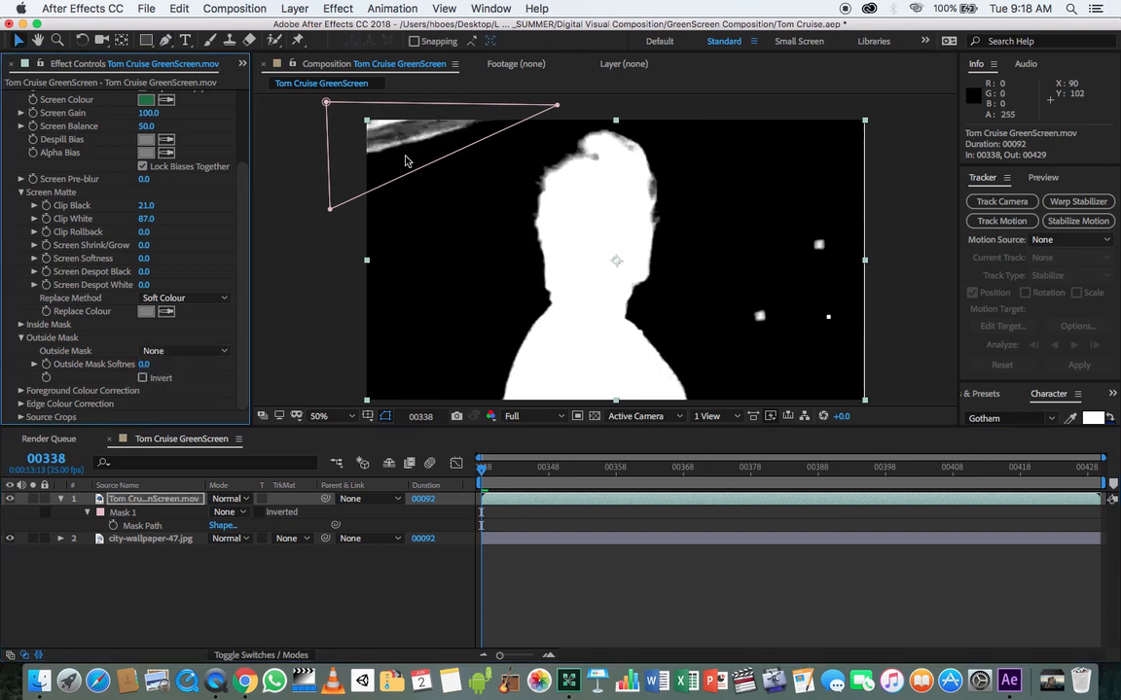
left_click(169, 351)
left_click(187, 393)
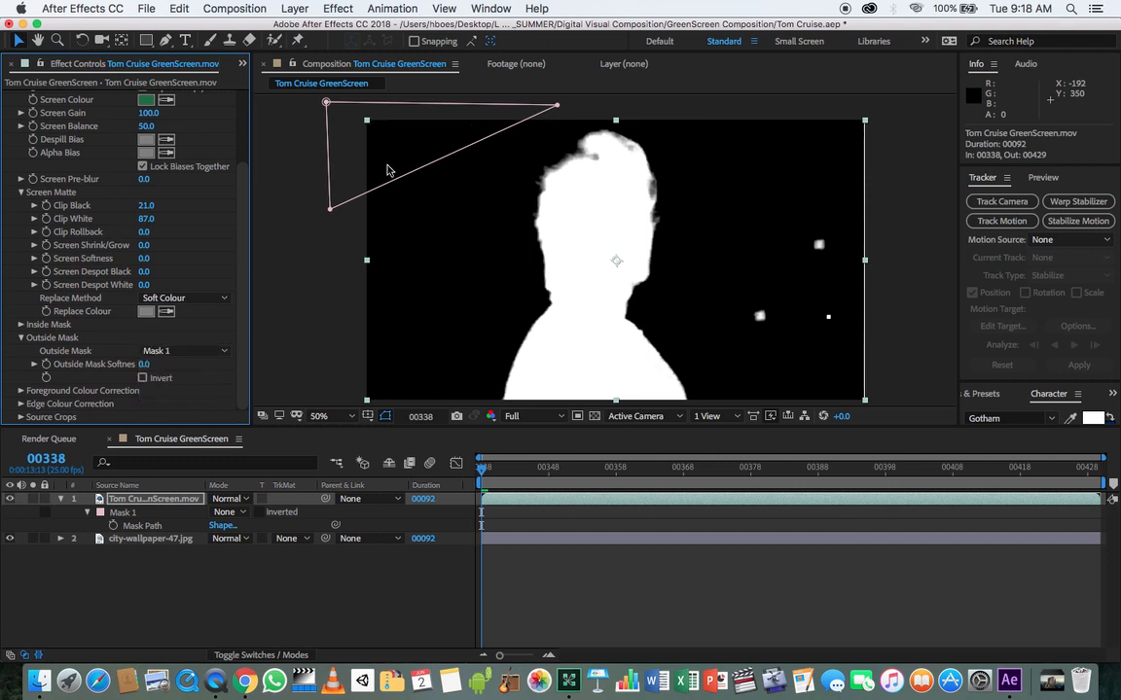
Keyframe Mask 1's Mask Path at frame 338, check the matte through to frame 429, and return to the first frame
left_click(114, 531)
left_click_drag(482, 467, 987, 467)
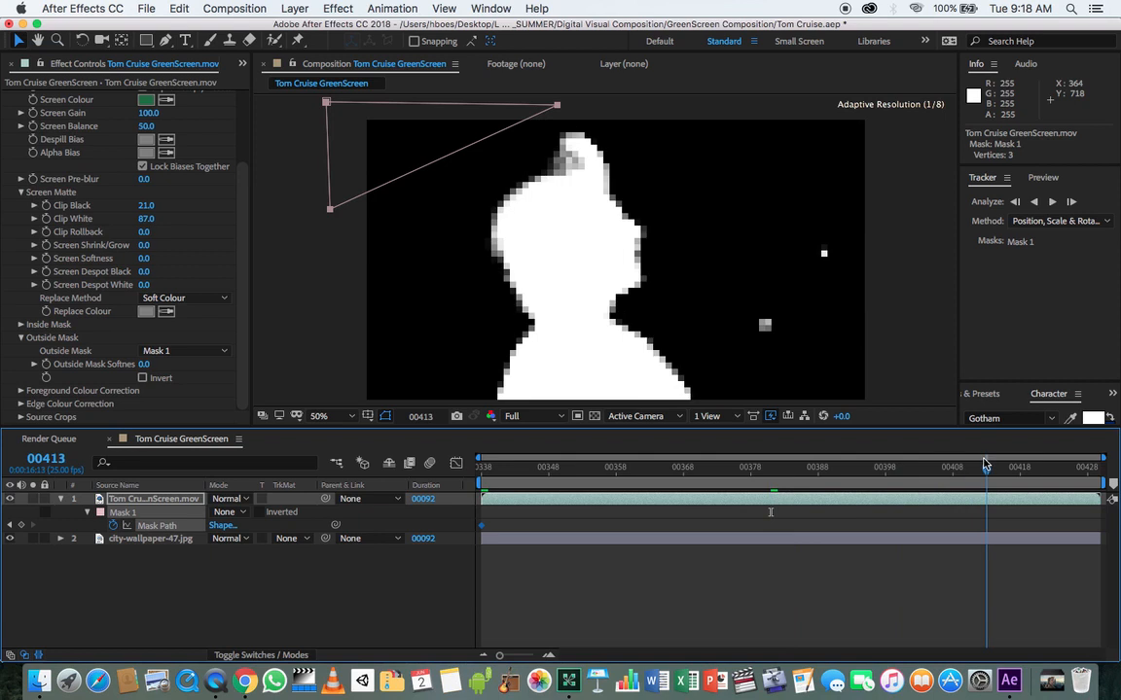
left_click_drag(990, 473, 1094, 469)
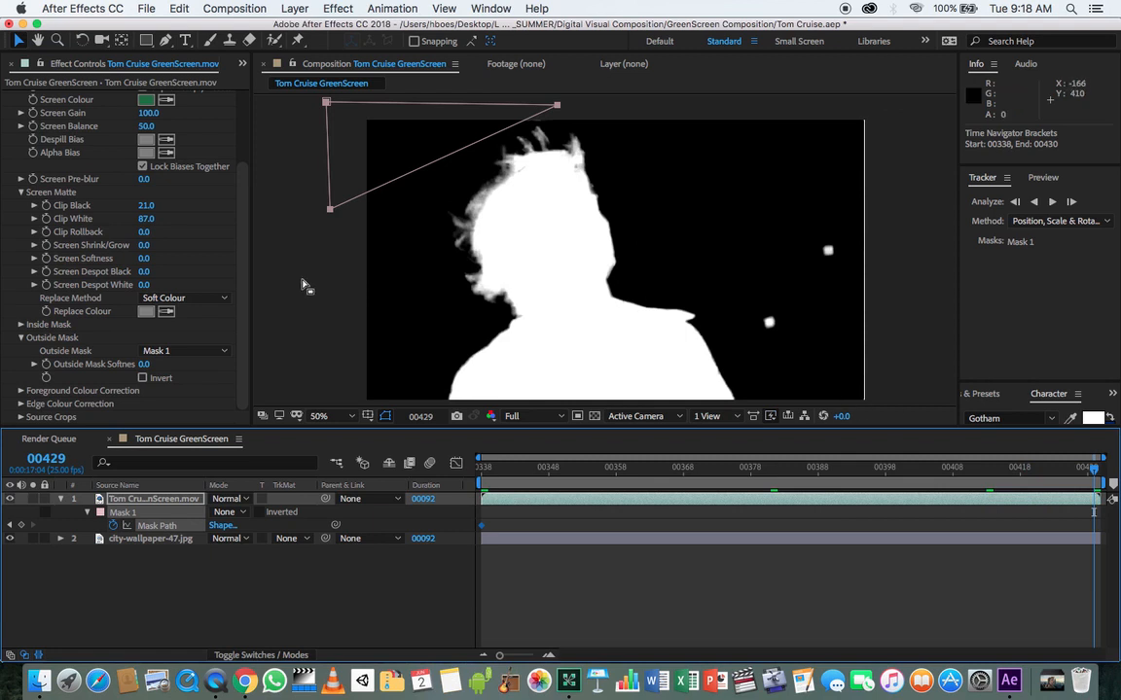
key("Home")
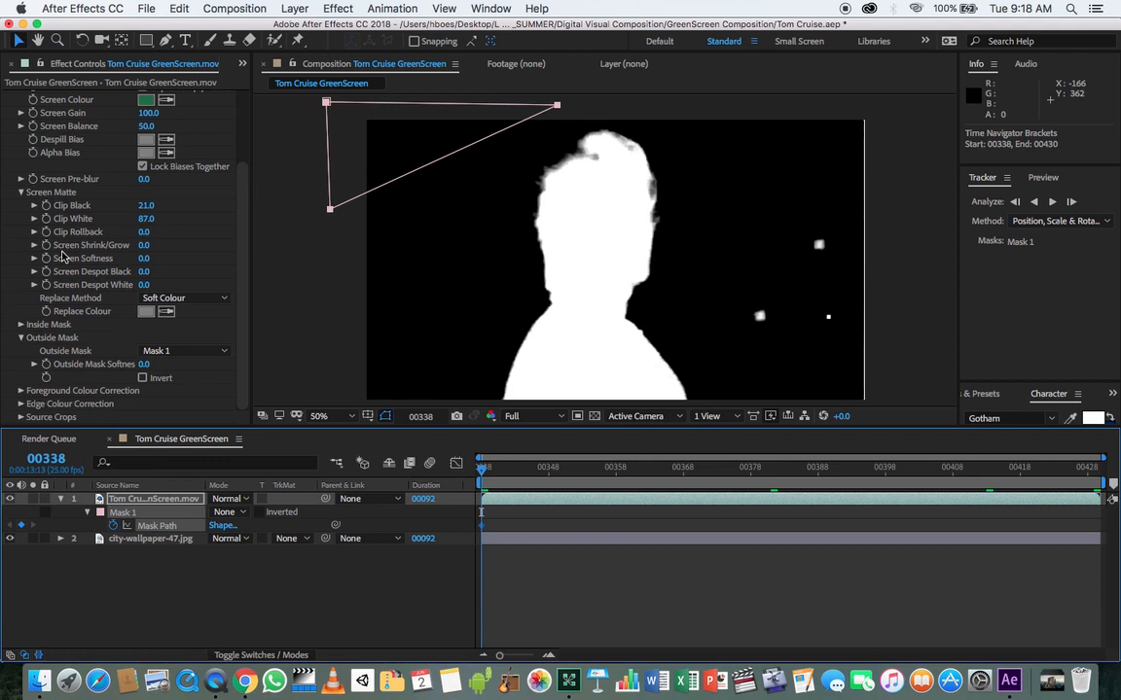
Draw a closed, curved four-point Pen mask on the green screen layer around the tracking markers beside the actor
left_click(130, 501)
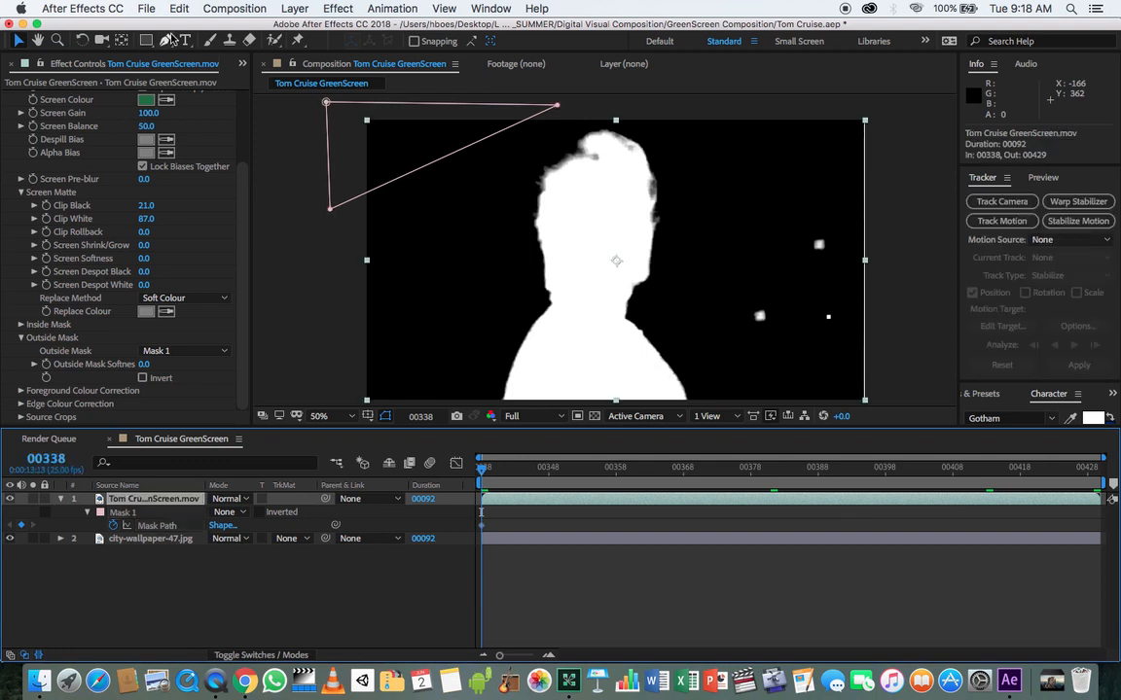
left_click(166, 41)
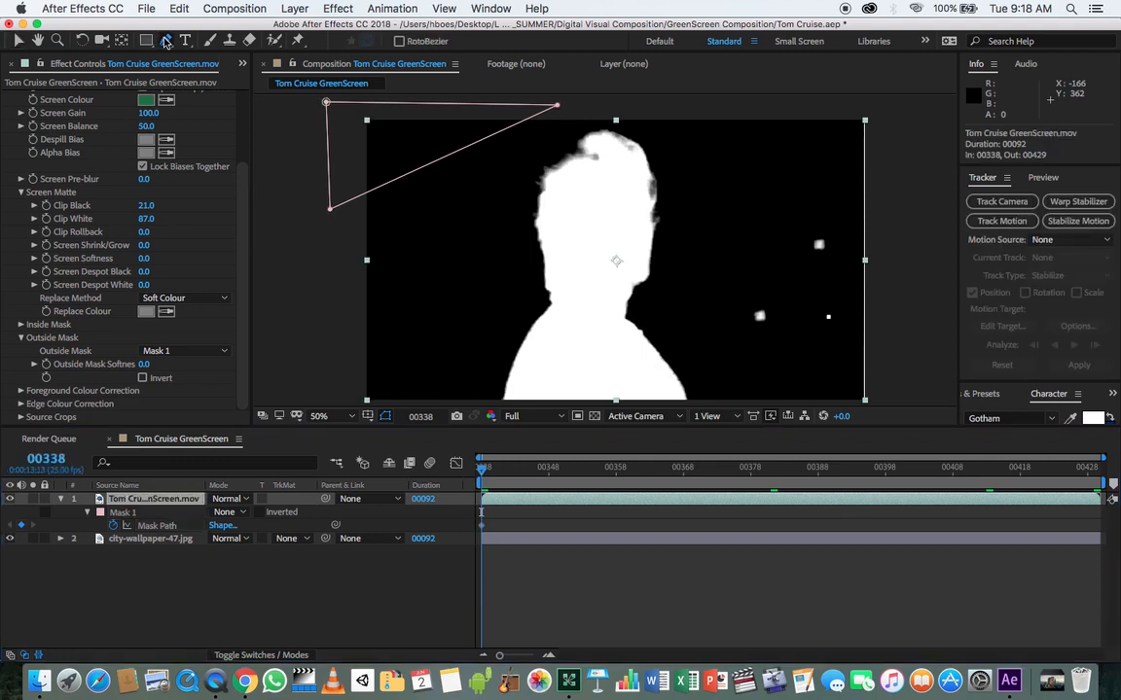
left_click(835, 210)
mouse_move(742, 333)
left_mouse_down()
mouse_move(750, 321)
mouse_move(758, 352)
left_mouse_up()
left_click_drag(848, 294, 866, 274)
left_click(835, 210)
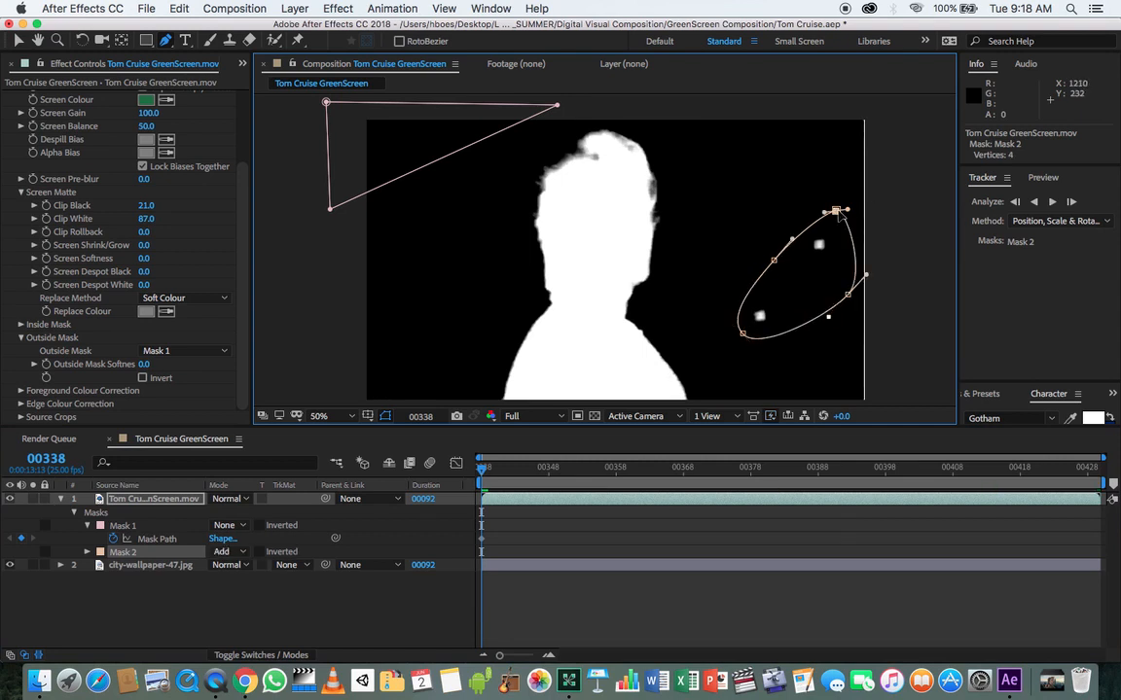
Try Mask 2 with its mode set to None and to Subtract
left_click(226, 551)
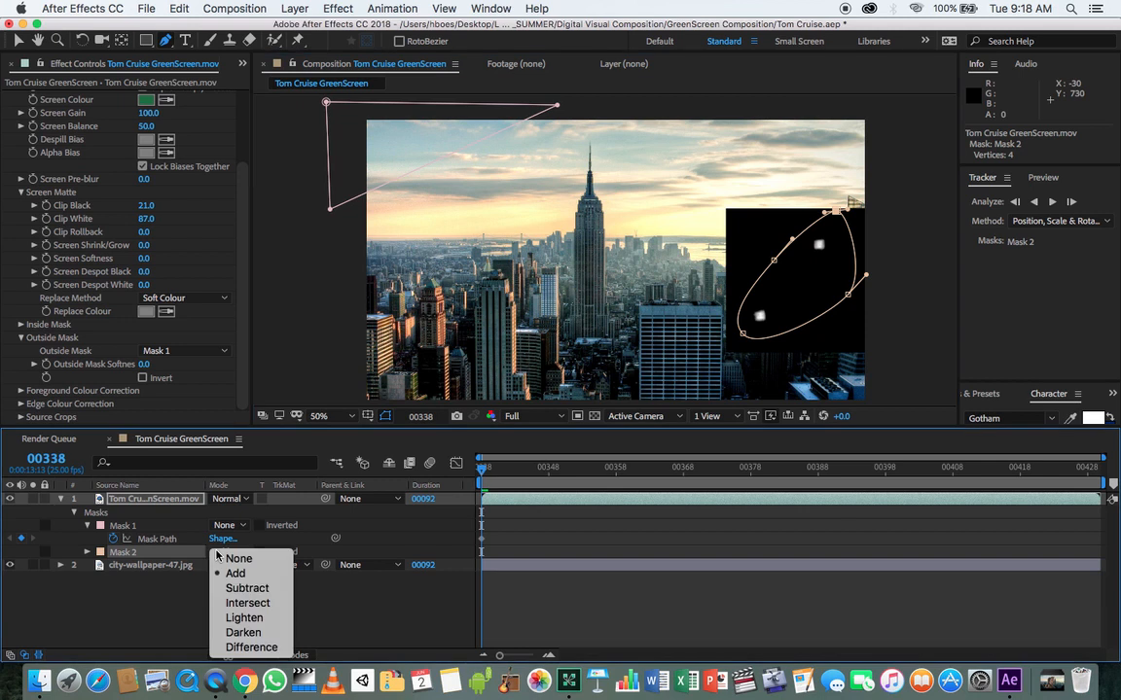
left_click(238, 560)
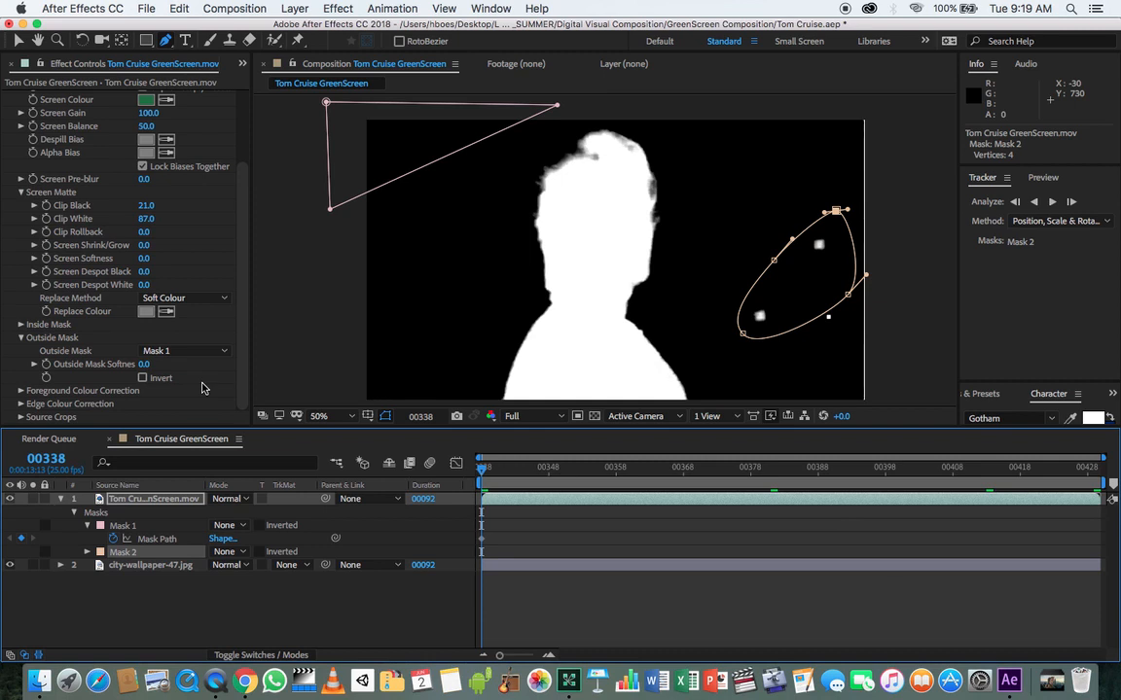
left_click(228, 551)
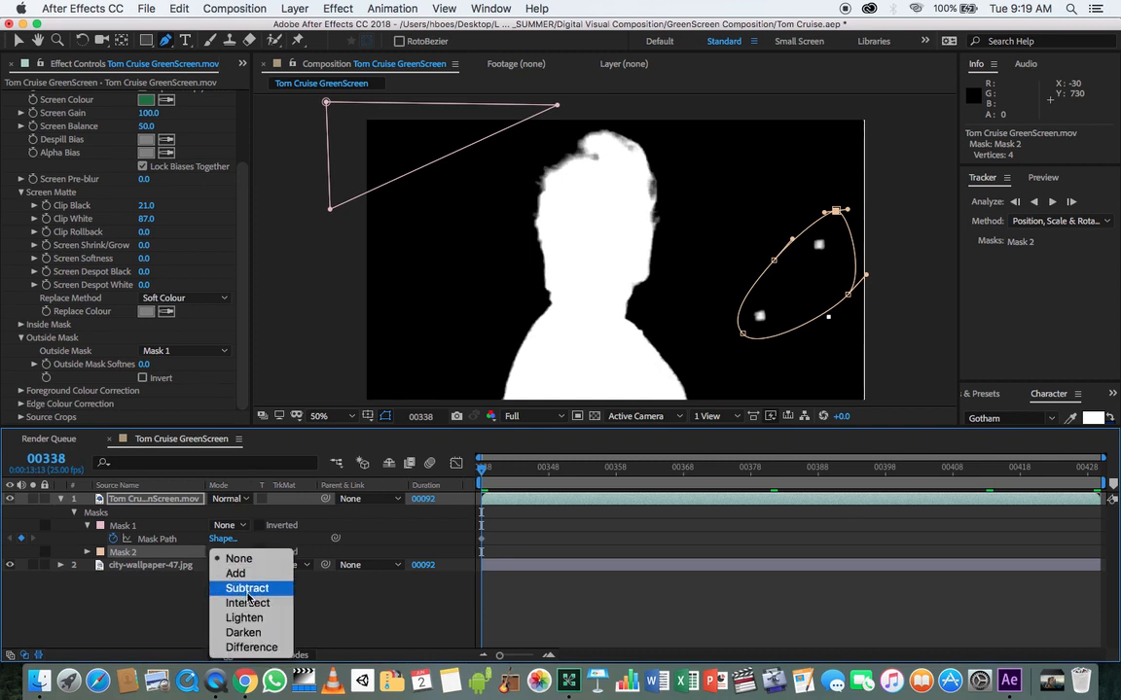
left_click(247, 588)
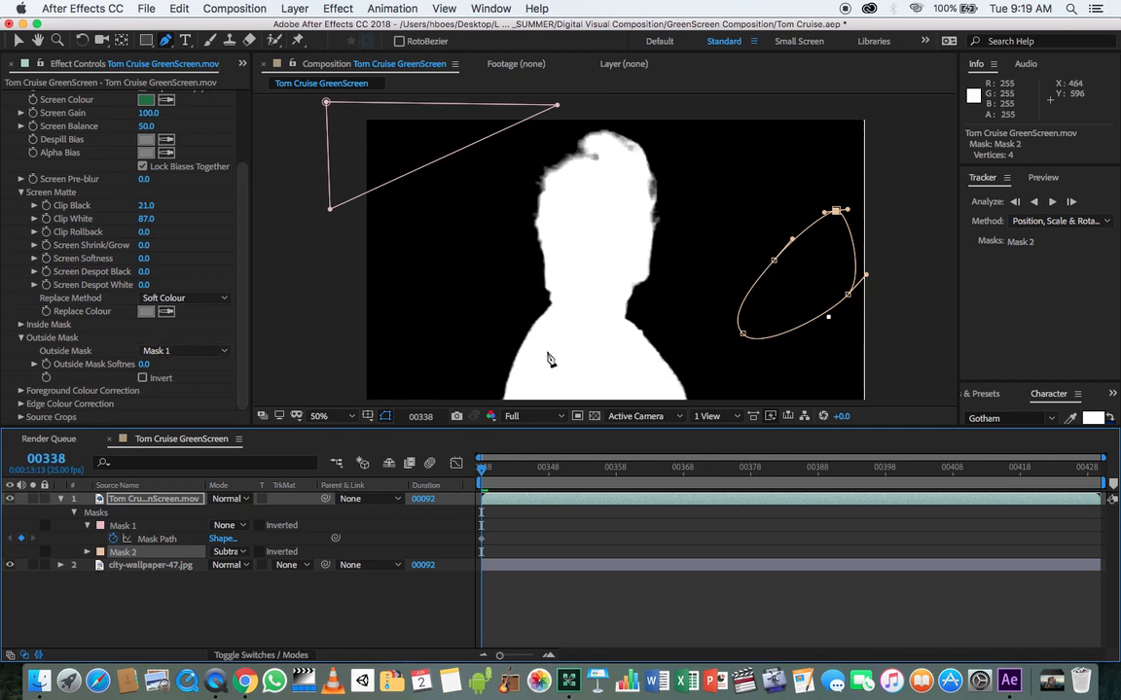
Delete Mask 2 from the green screen layer
left_click(165, 609)
left_click(124, 553)
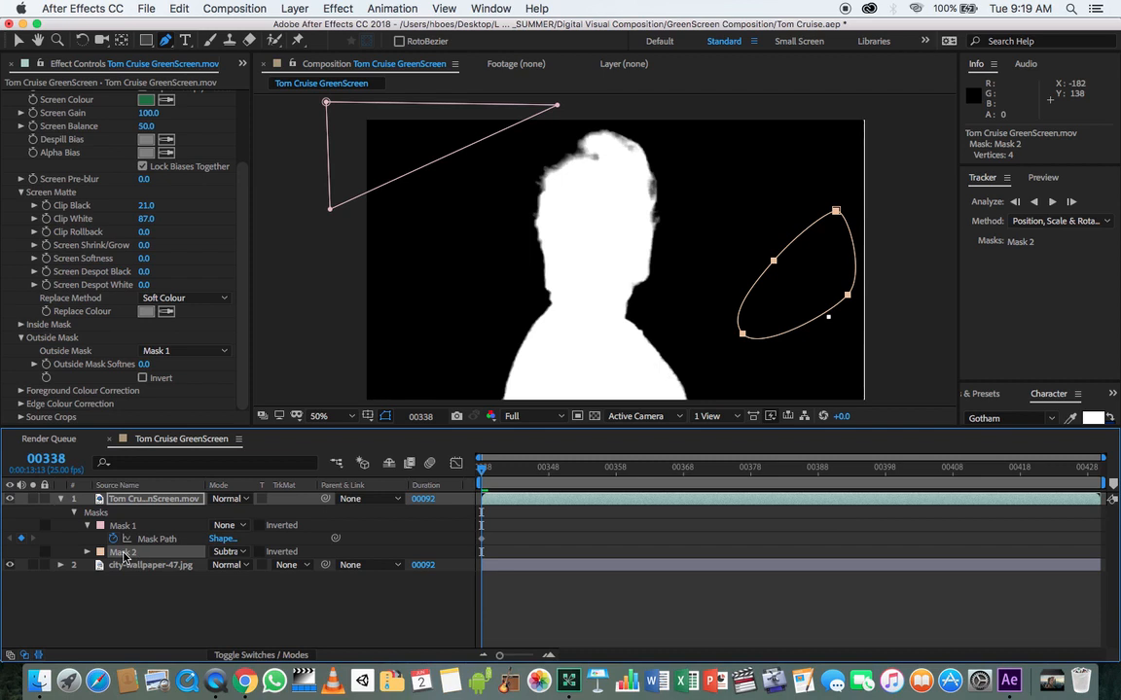
key("Delete")
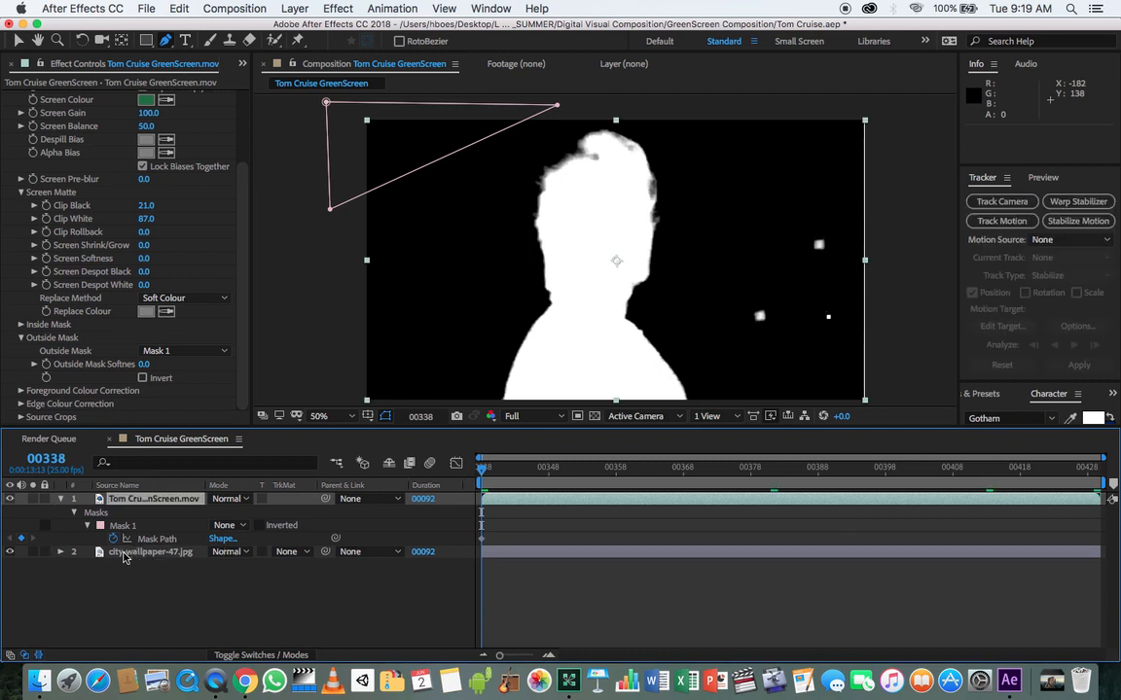
Stretch Mask 1 past the frame's upper-right corner and add three vertices along its lower edge
left_click(544, 113)
left_click_drag(557, 107, 902, 99)
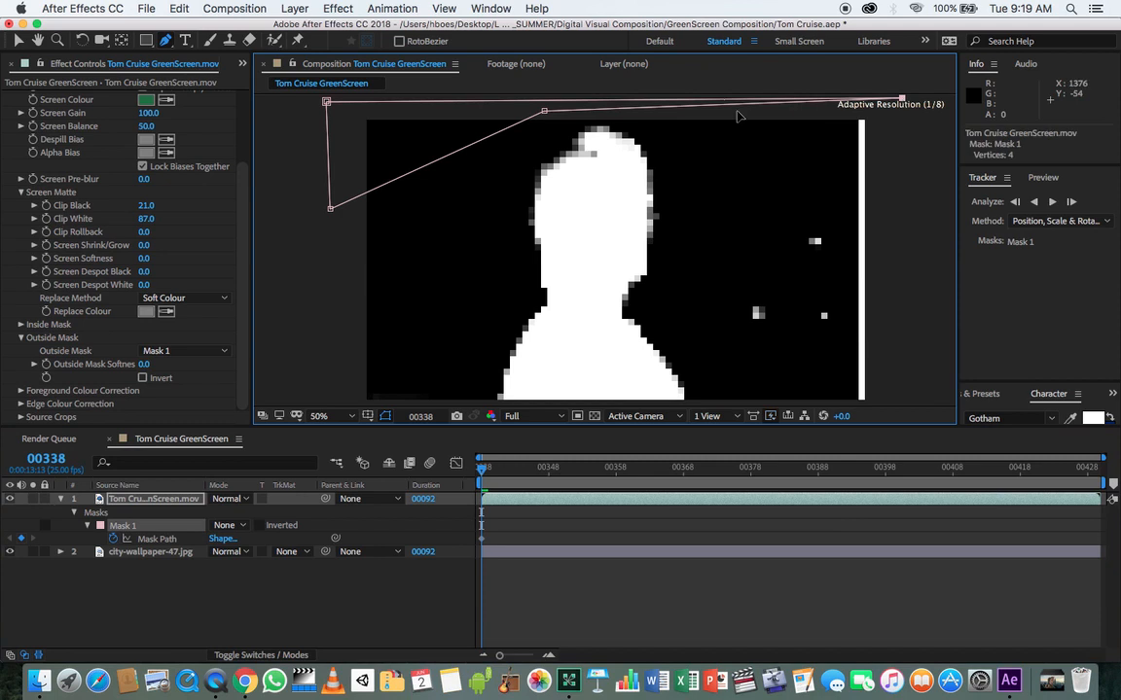
left_click(726, 104)
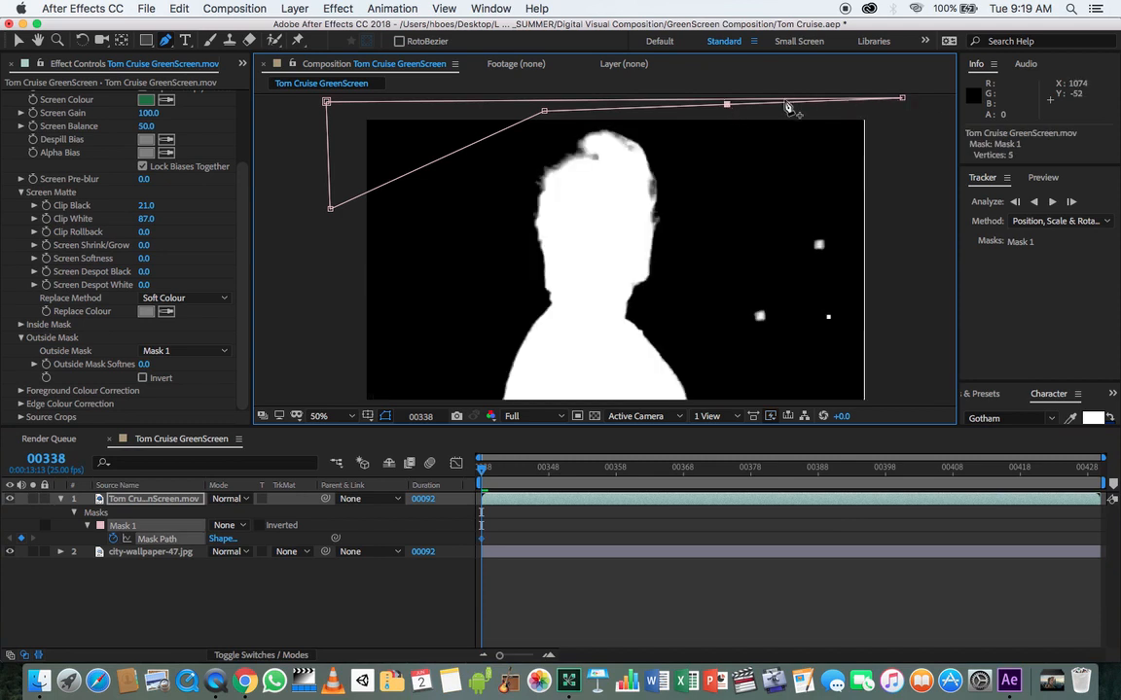
left_click(785, 103)
Pull Mask 1's newest vertex down into the frame, between the actor and the upper tracking marker
key("v")
key("super+t")
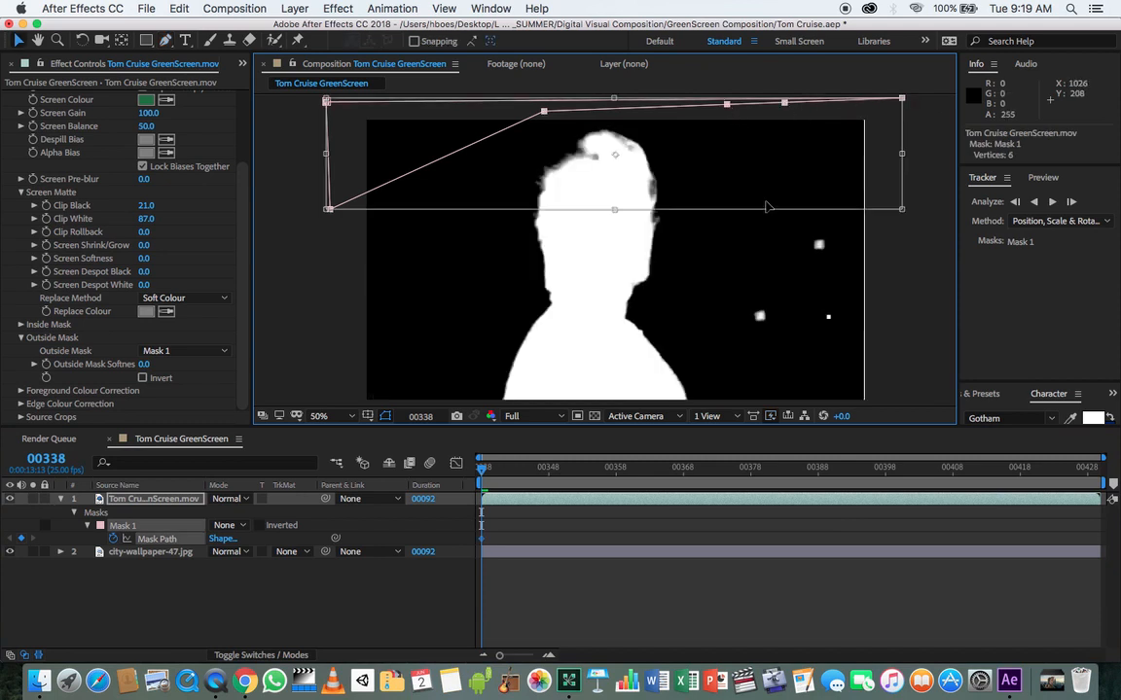
double_click(766, 206)
left_click(788, 128)
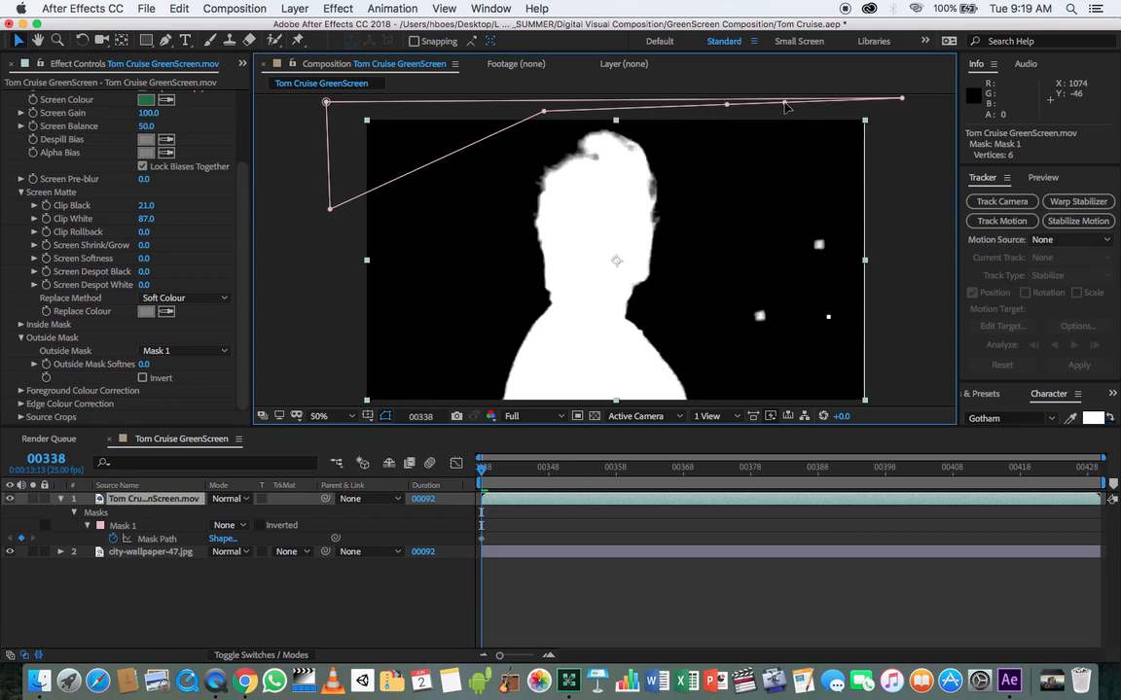
left_click(784, 103)
left_click_drag(784, 103, 779, 209)
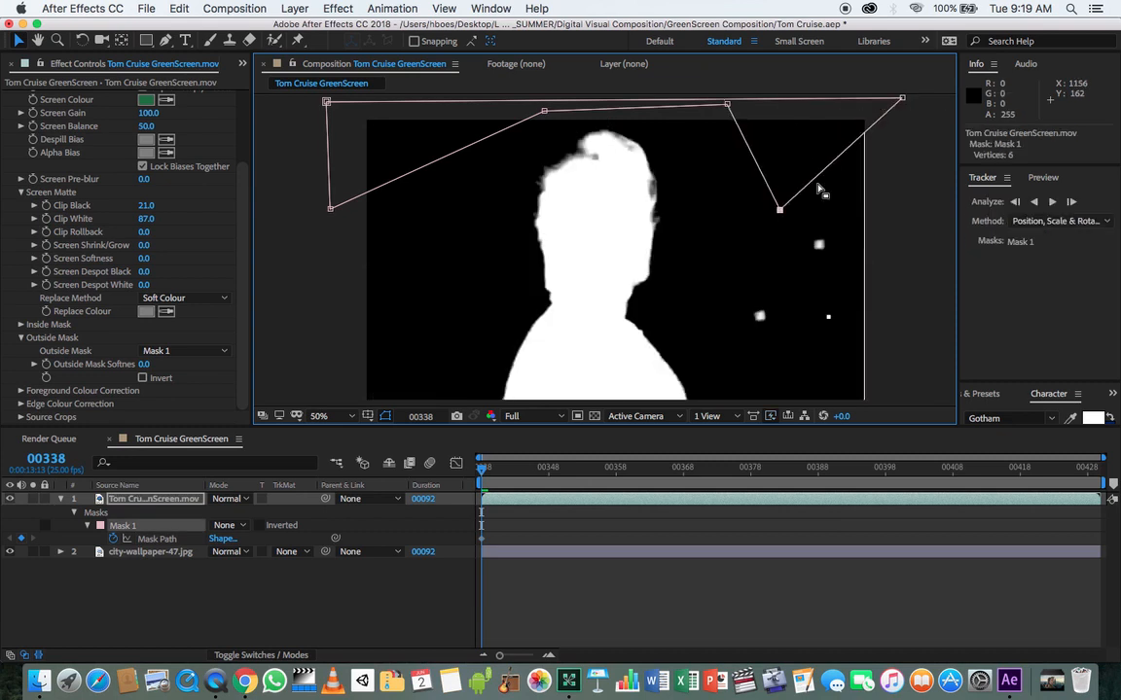
Add a vertex on Mask 1's sloping right-hand edge and move it just left of the lower-left tracking marker
left_click(166, 42)
left_click(822, 173)
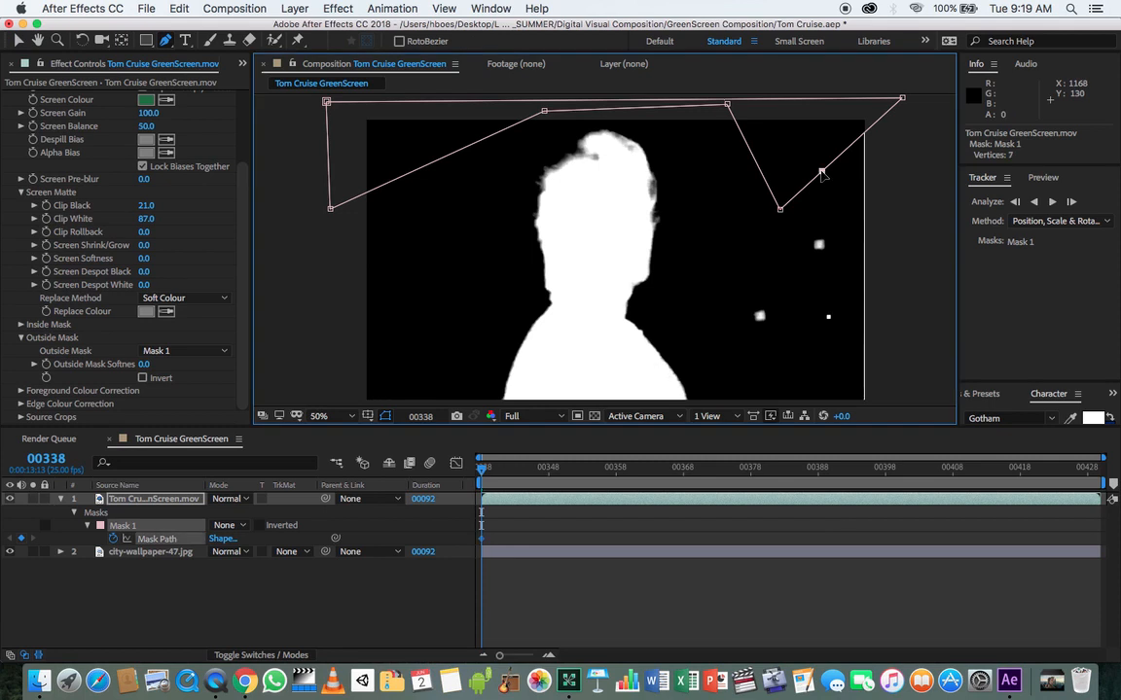
key("v")
double_click(869, 150)
left_click(838, 146)
left_click(822, 171)
left_click_drag(822, 173, 743, 321)
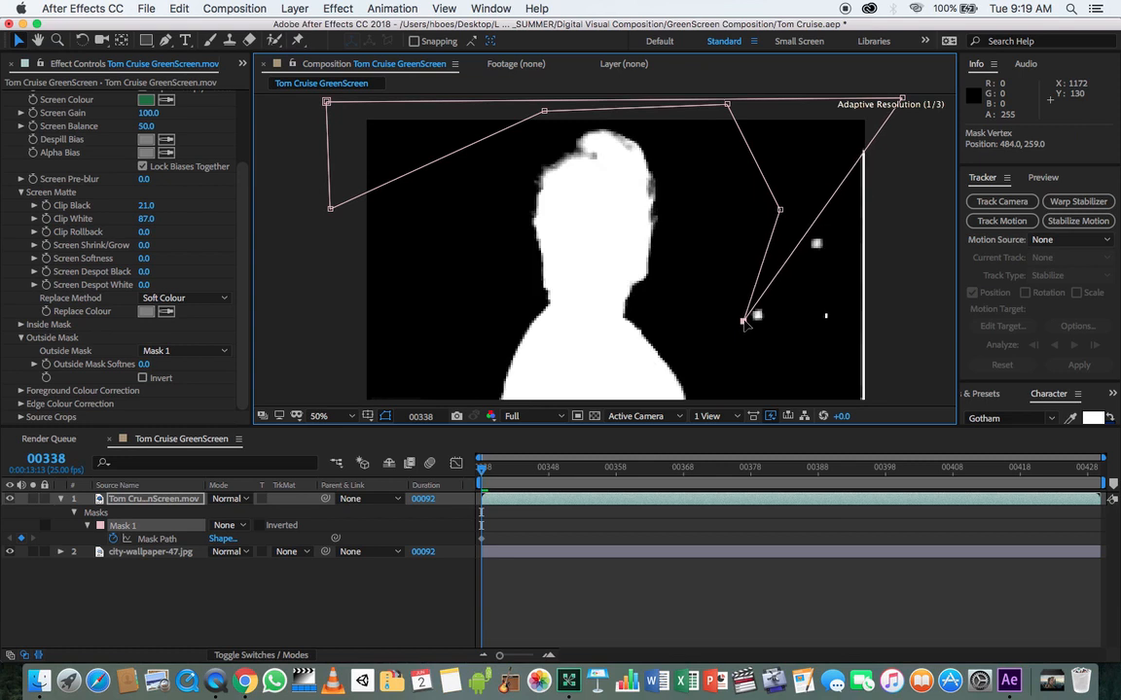
Add a vertex to Mask 1, move it below the frame's lower-right corner to enclose the markers, and check the matte through frame 429
left_click(163, 41)
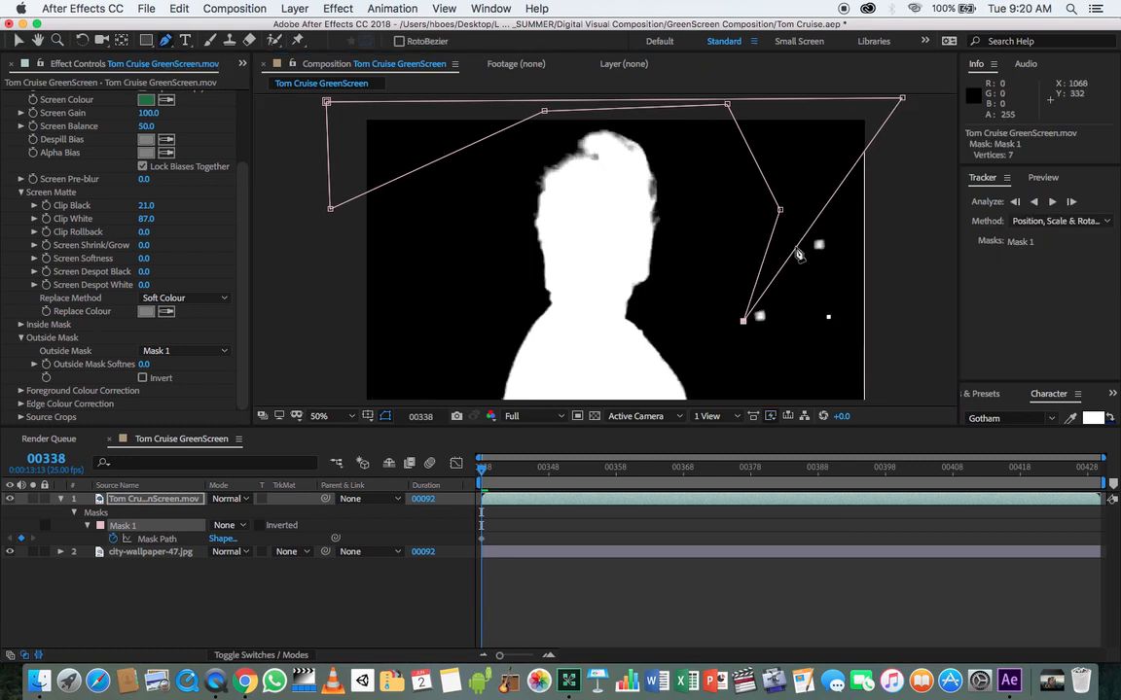
left_click_drag(810, 237, 890, 425)
left_click_drag(483, 477, 1093, 516)
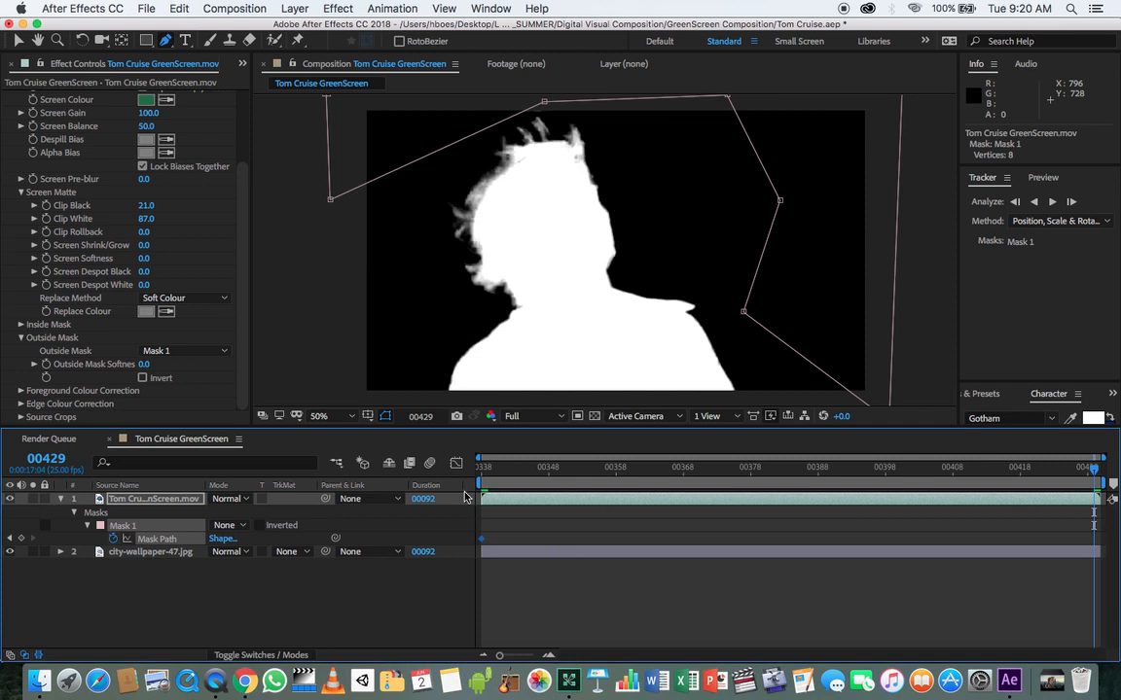
Compare Source and Soft Colour as Keylight's Replace Method, and leave it set to Source
scroll(132, 219, "up", 3)
scroll(143, 239, "down", 2)
scroll(143, 239, "down", 1)
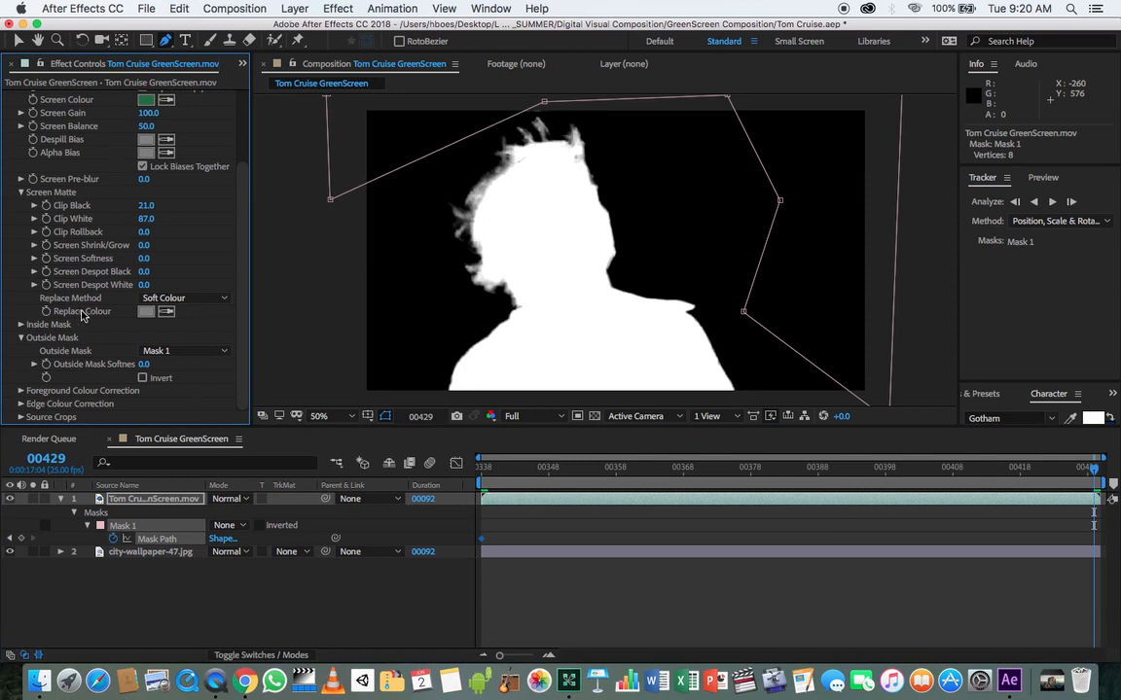
left_click(179, 301)
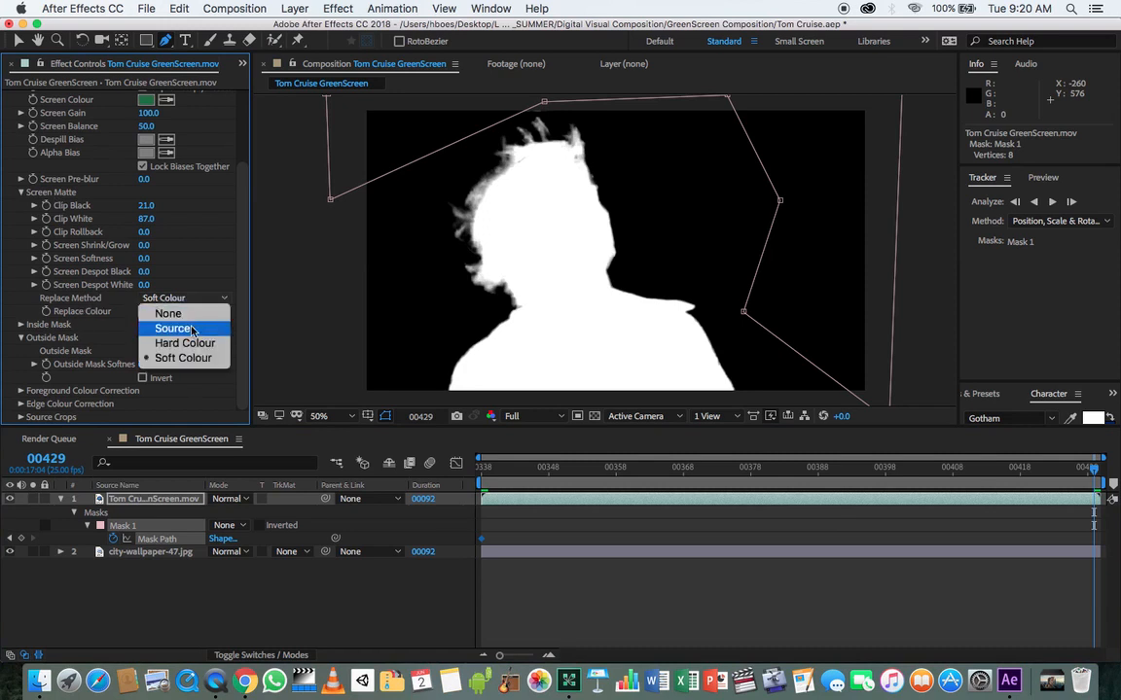
left_click(192, 329)
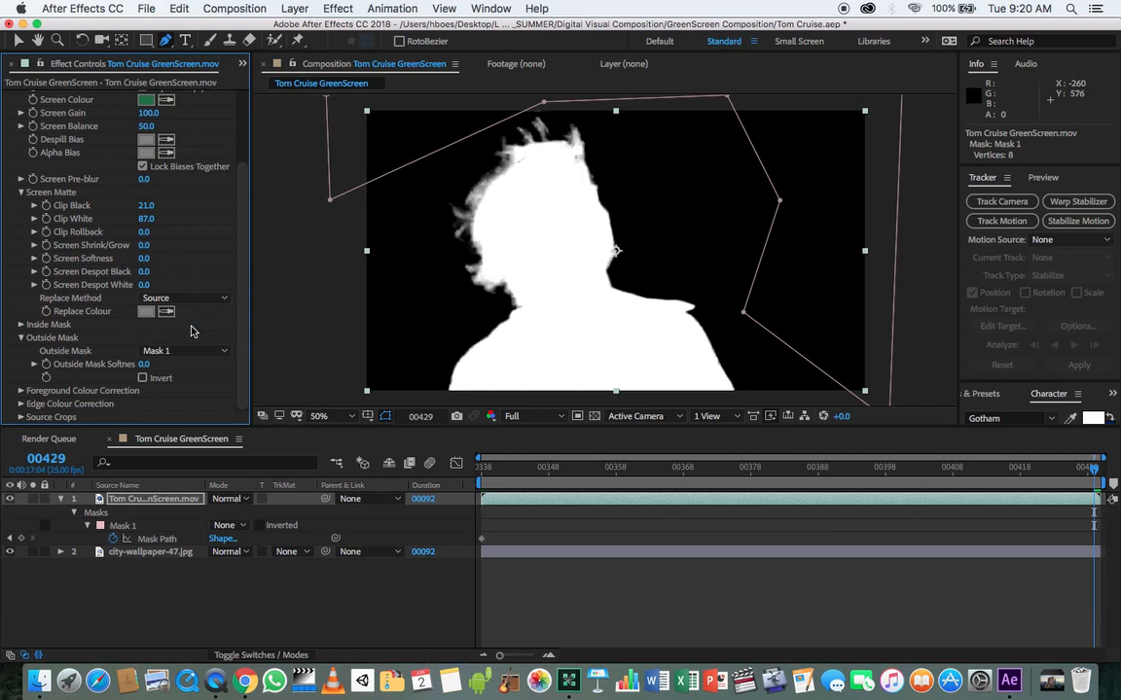
left_click(194, 299)
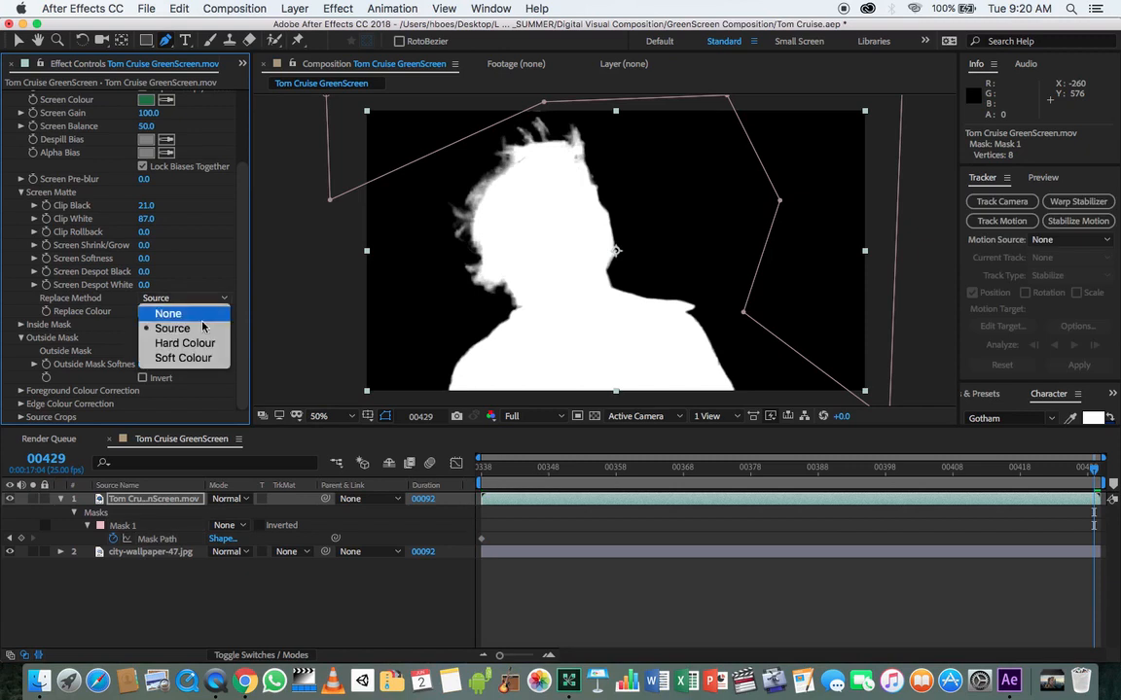
left_click(197, 359)
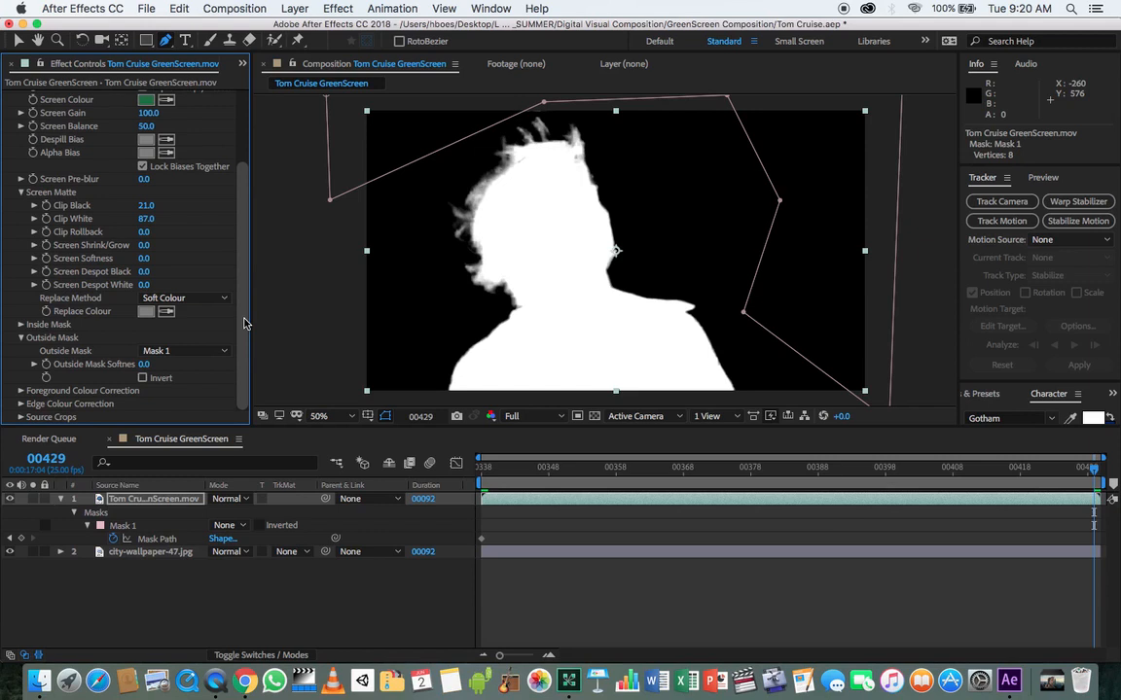
left_click(212, 302)
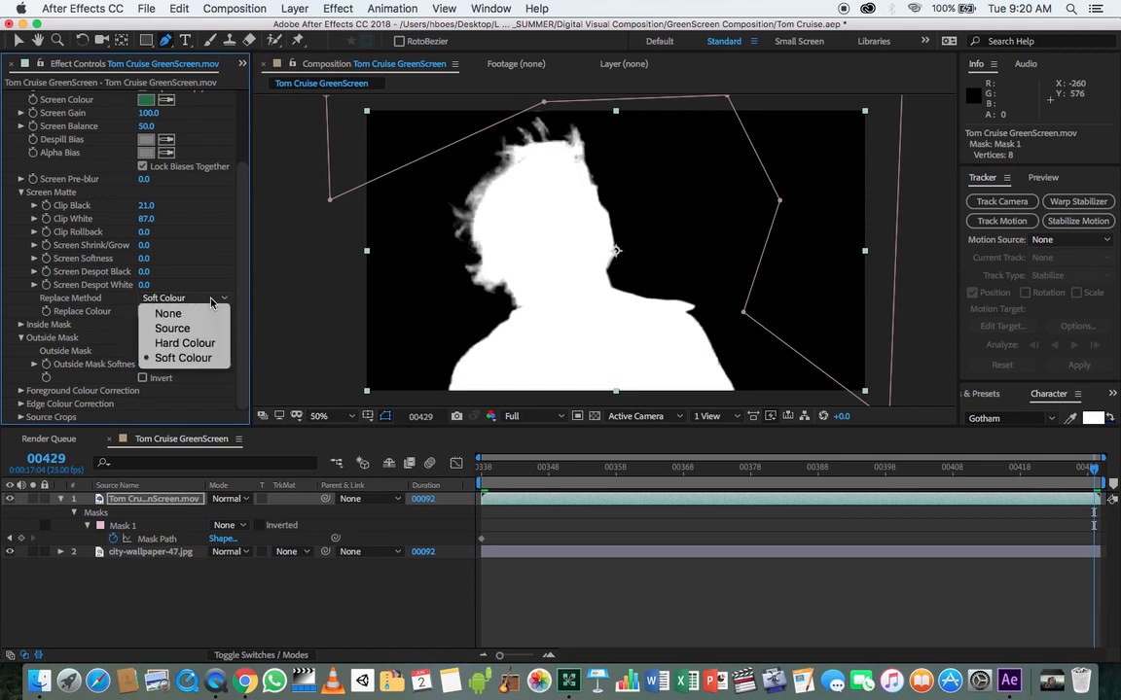
left_click(197, 330)
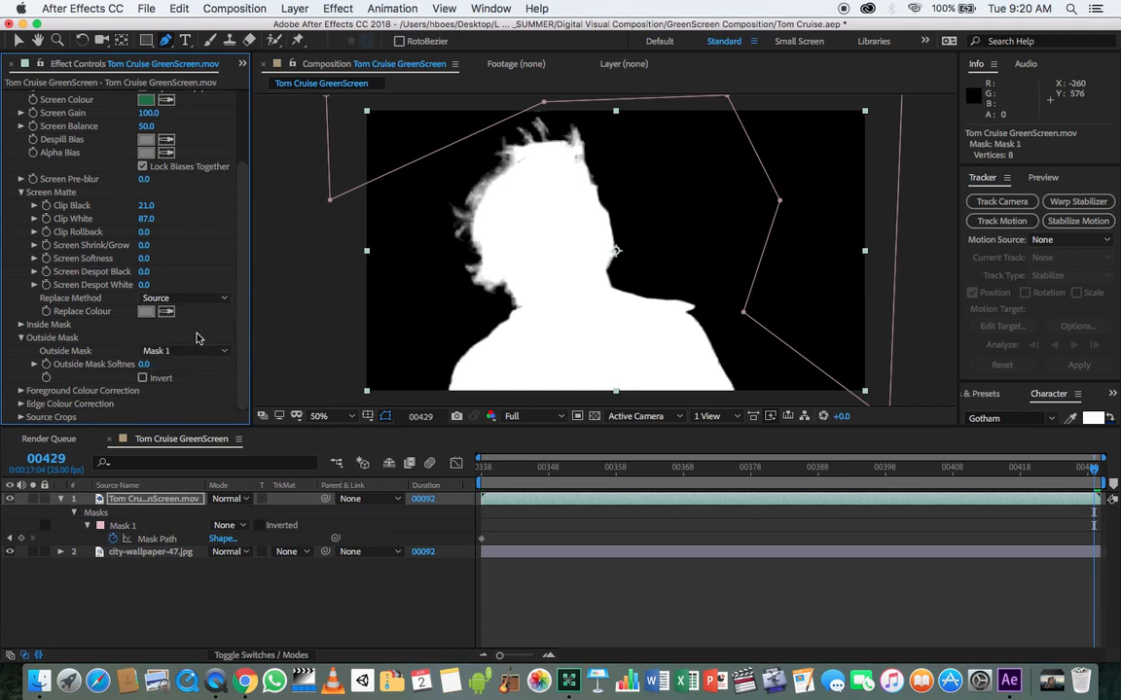
Set Keylight's View to Final Result and preview the composite through to frame 361
scroll(188, 169, "up", 4)
left_click(180, 168)
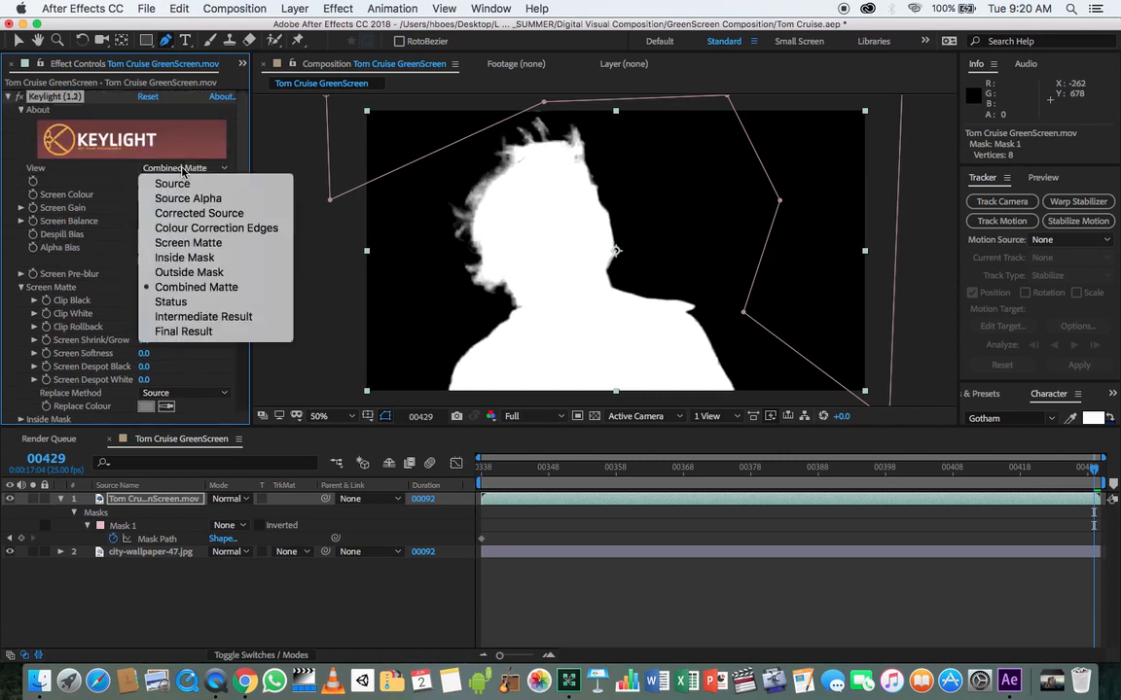
left_click(199, 331)
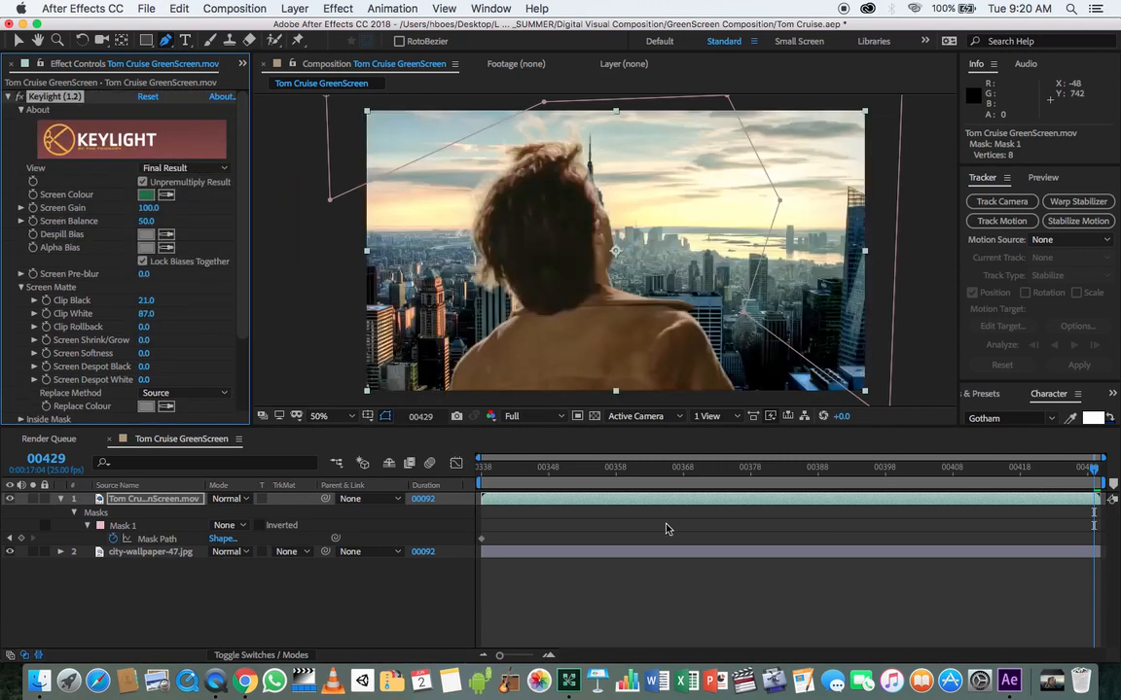
key("space")
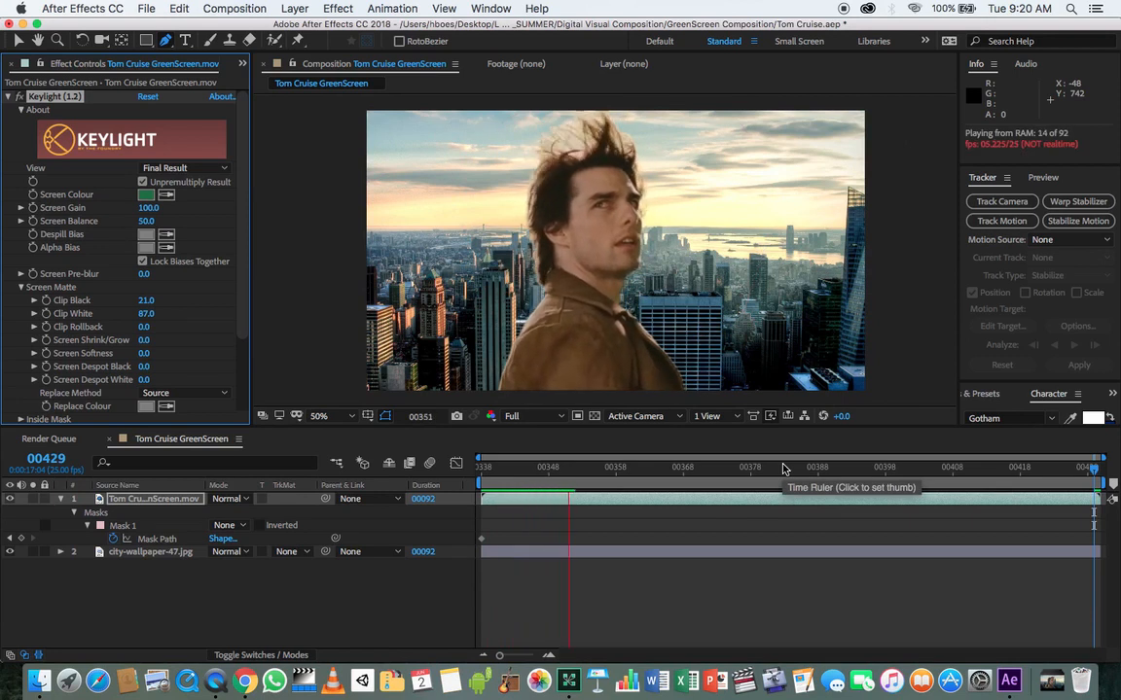
key("space")
Examine the keyed edge of the actor's jacket shoulder at 200% and return to the full frame at 50%
scroll(510, 348, "up", 3)
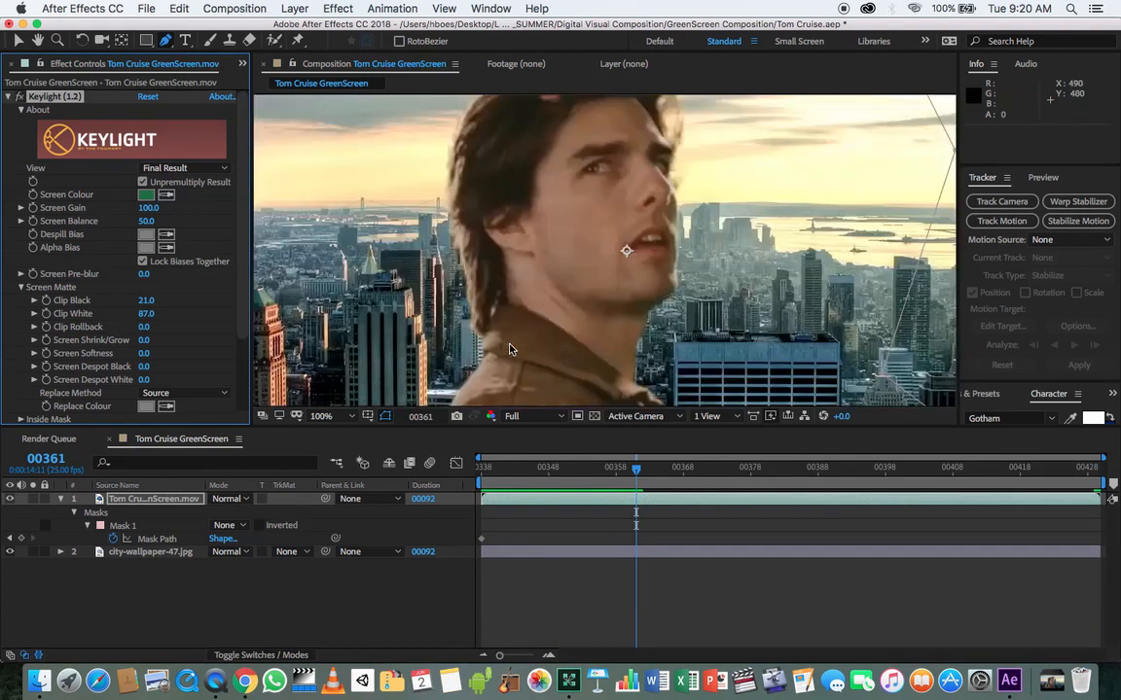
key("h")
left_click_drag(488, 348, 701, 124)
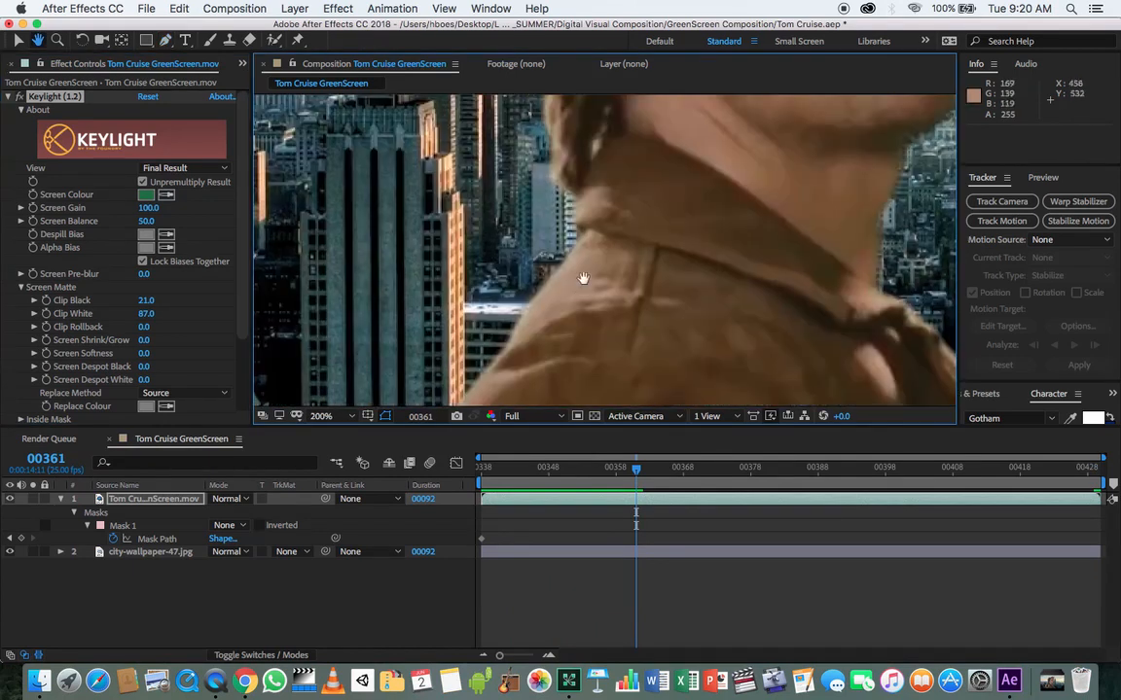
left_click_drag(579, 282, 579, 232)
key("g")
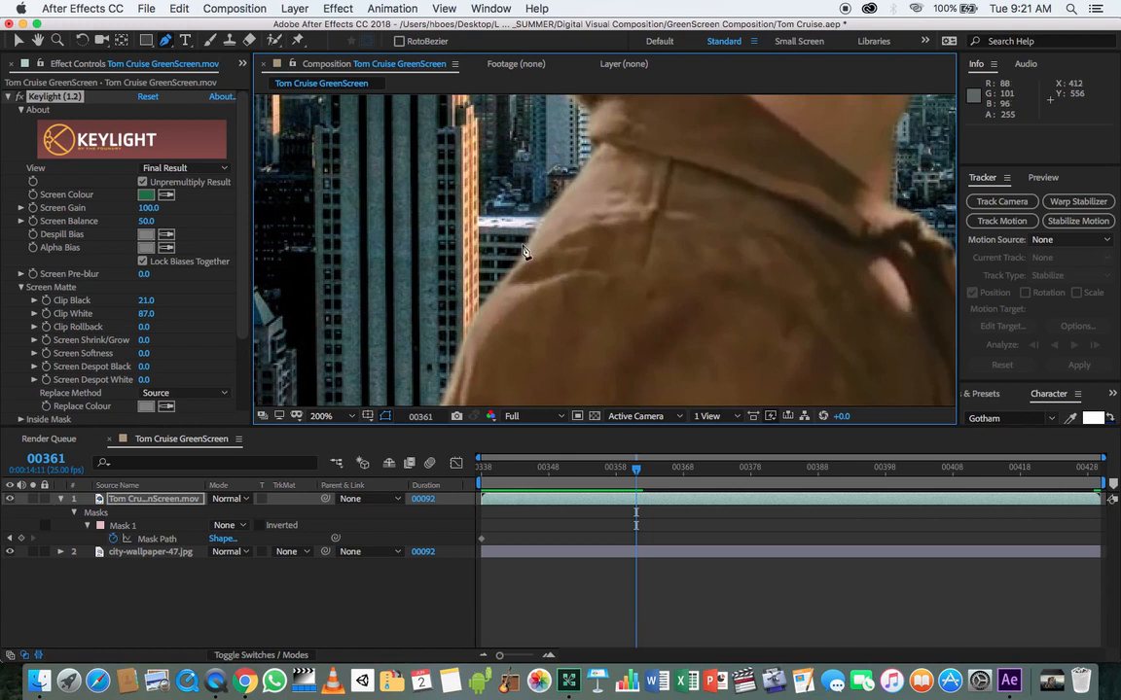
scroll(573, 279, "down", 4)
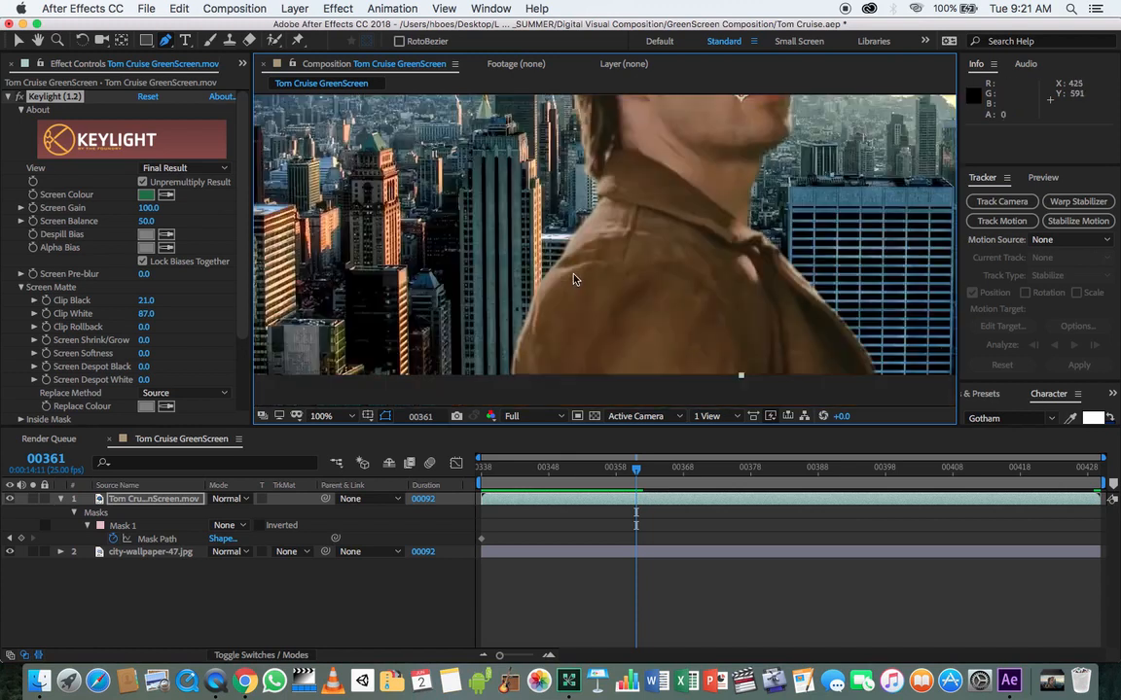
left_click_drag(594, 212, 503, 277)
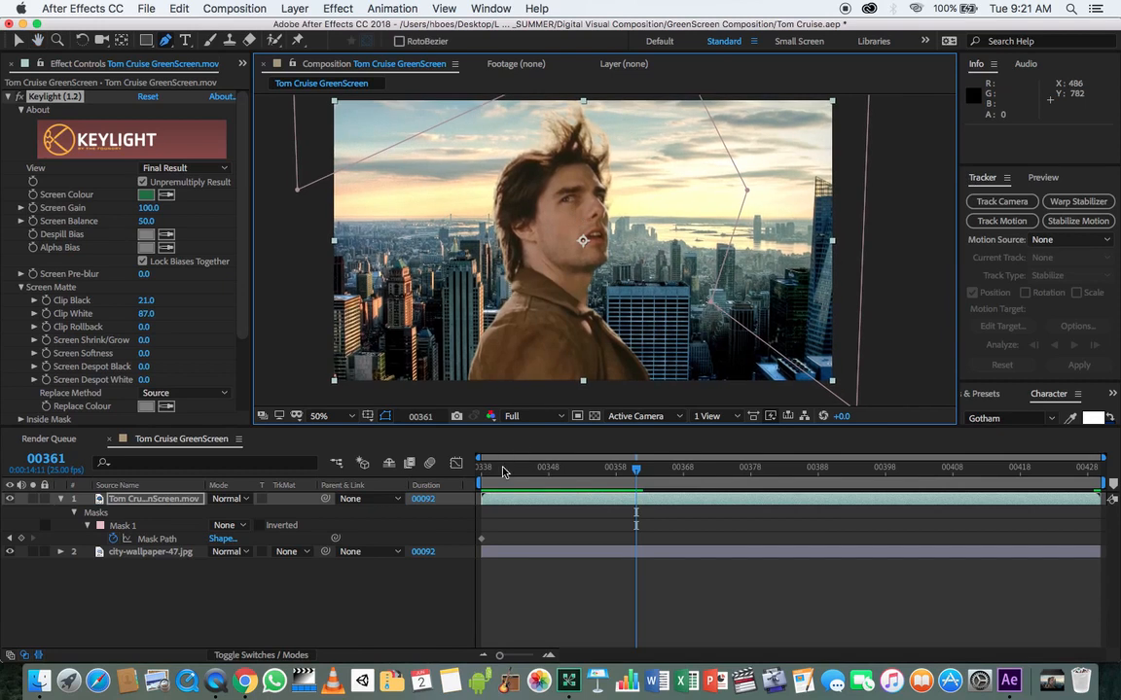
Preview the composite from the first frame, deselect the layer, and return to frame 338
key("Home")
key("space")
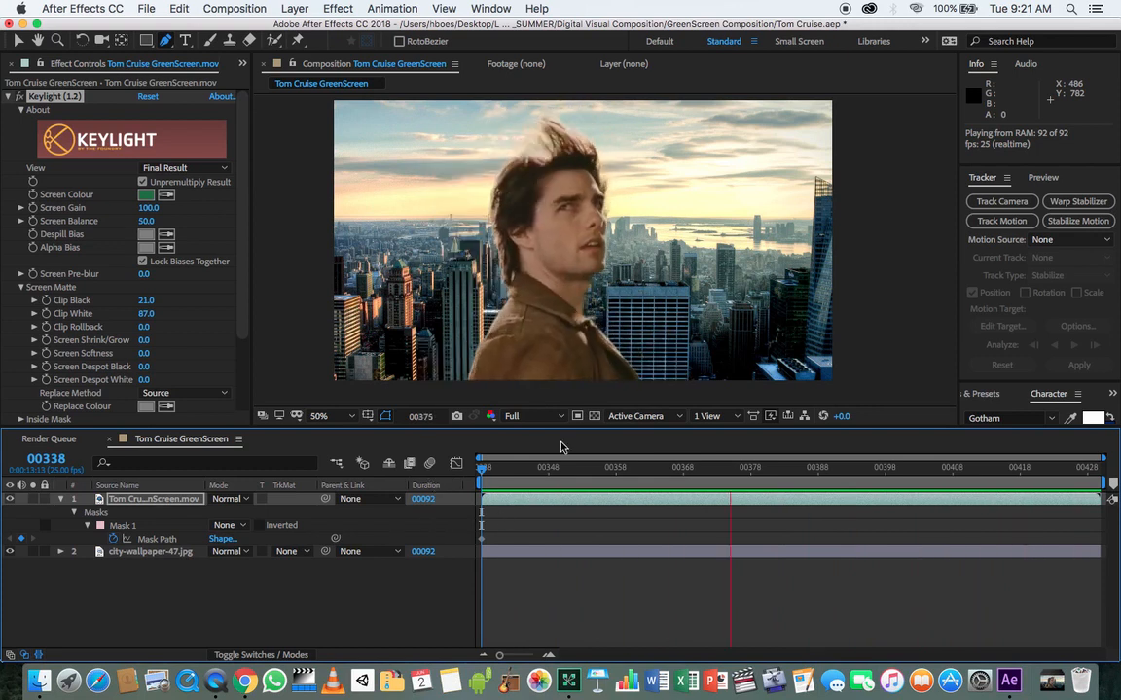
key("space")
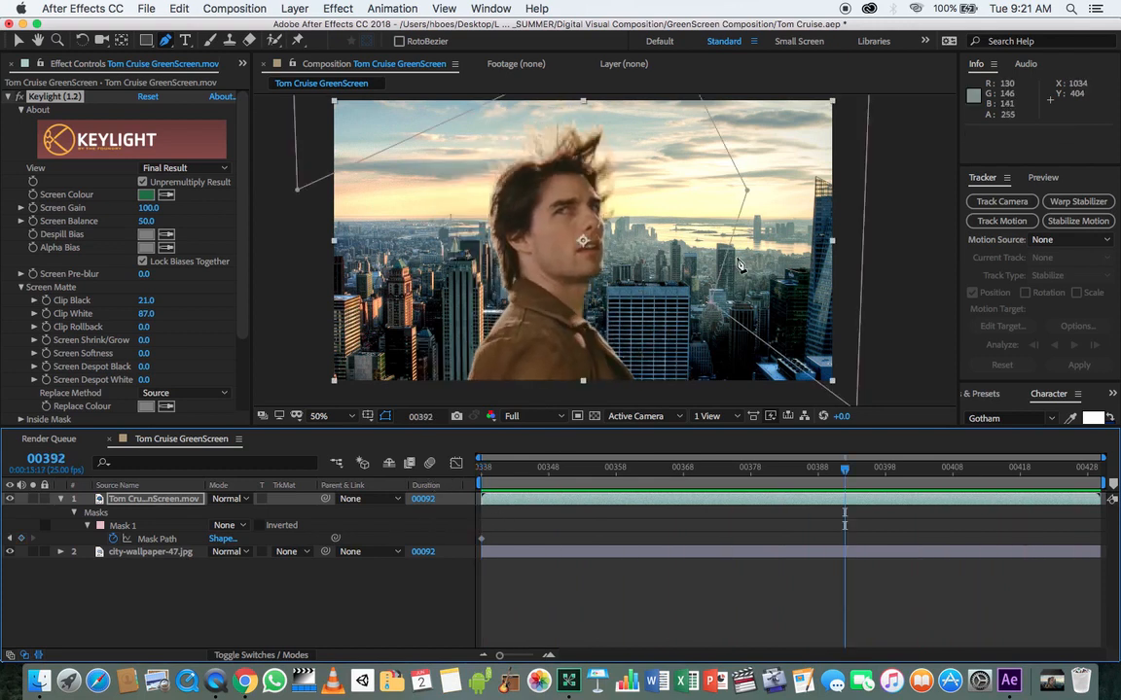
left_click(86, 611)
left_click_drag(526, 483, 424, 499)
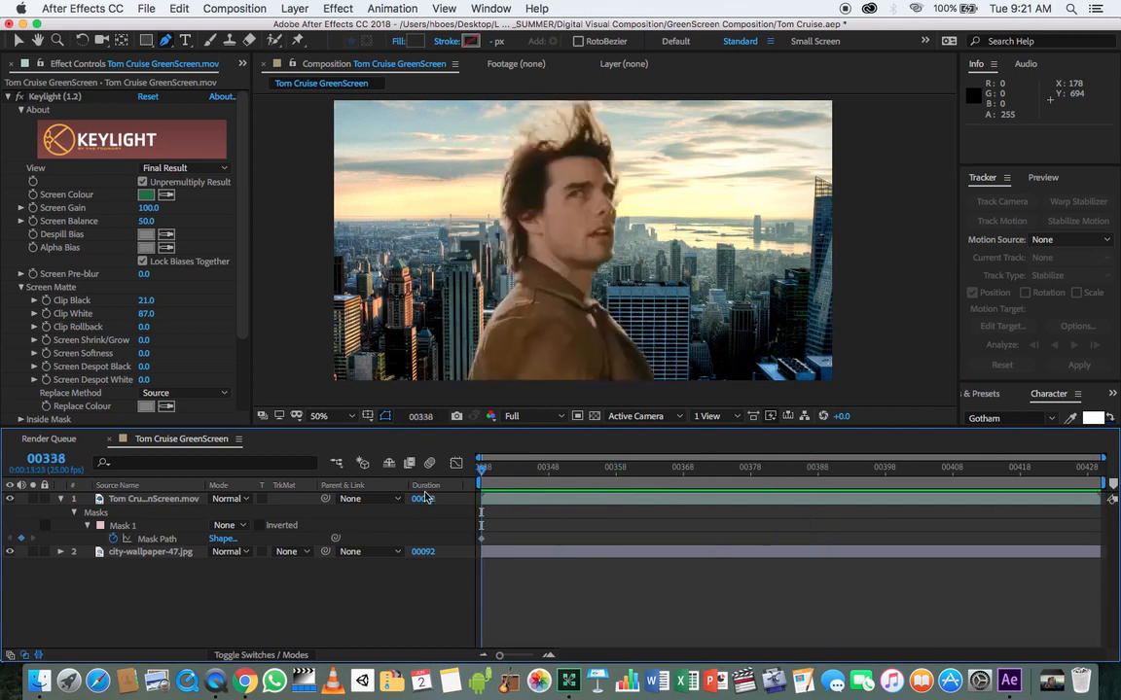
Open the green screen layer in its own Layer viewer
left_click(136, 499)
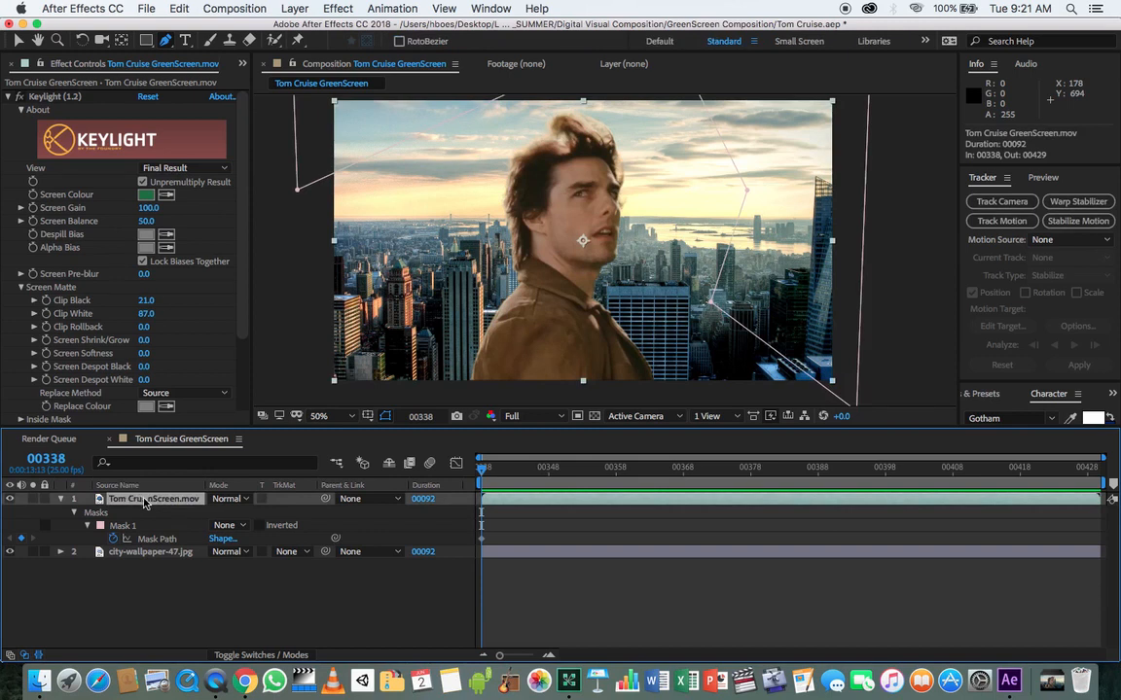
double_click(144, 499)
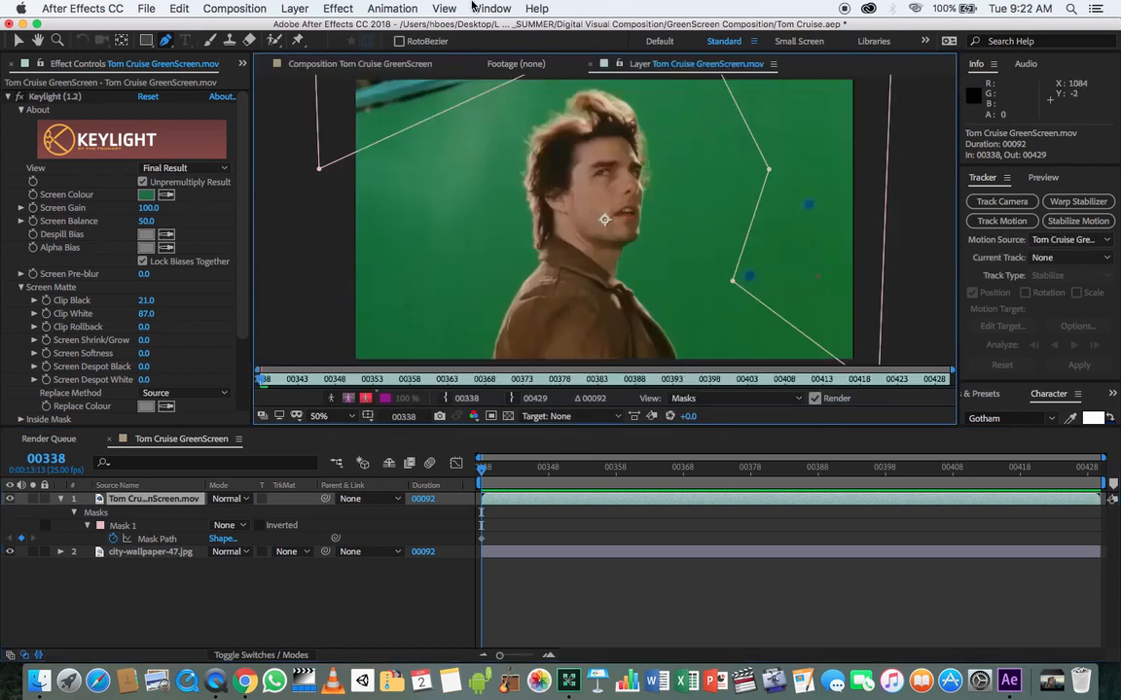
Bring up the Tracker, start Track Motion on the green screen layer, and enlarge Track Point 1's regions
left_click(474, 7)
left_click(545, 397)
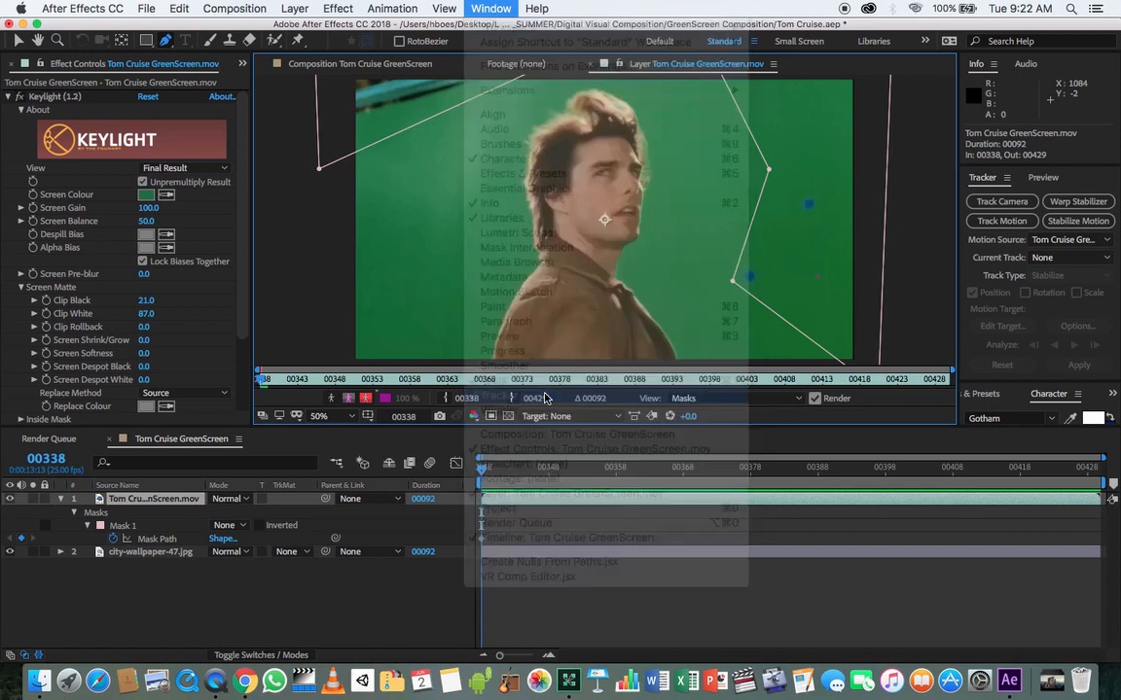
left_click(491, 7)
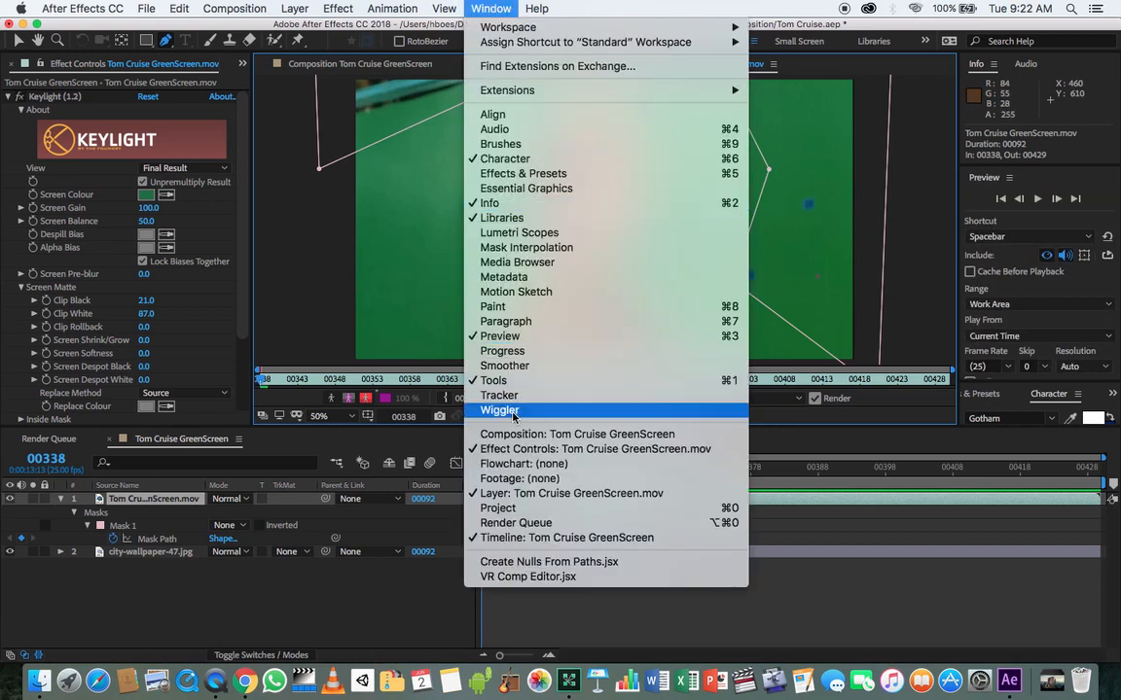
left_click(499, 395)
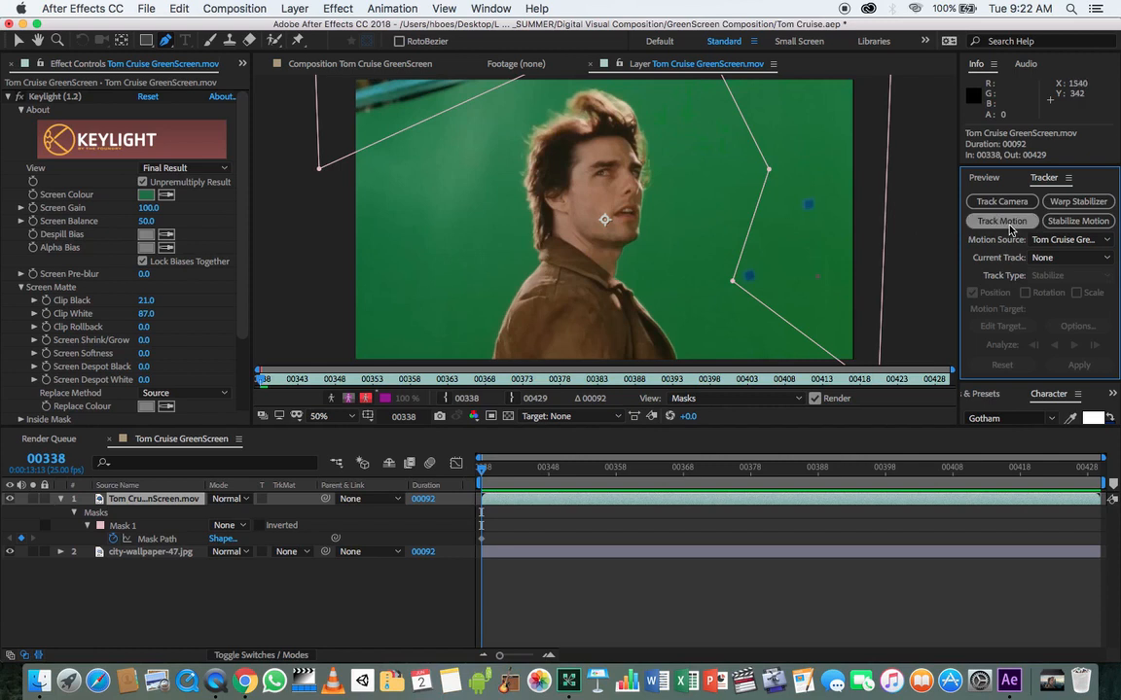
left_click(1005, 226)
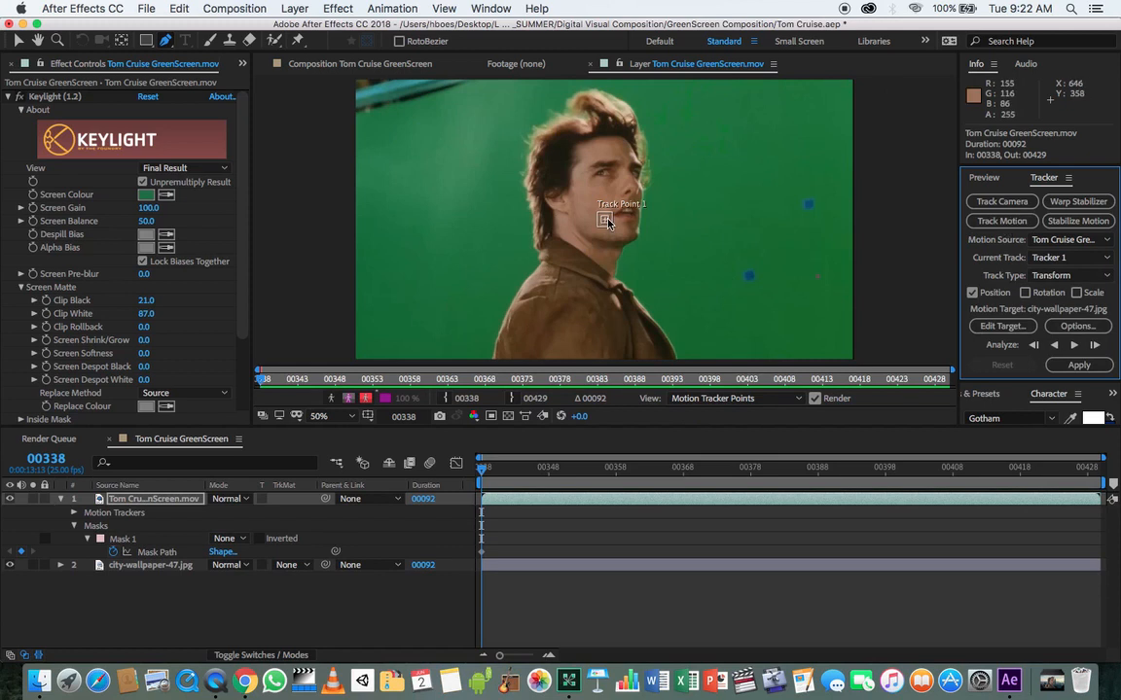
mouse_move(607, 223)
left_mouse_down()
mouse_move(625, 240)
mouse_move(616, 234)
left_mouse_up()
Try Rotation tracking with Track Point 1 on the lower blue marker and Track Point 2 on the upper one
left_click(1025, 293)
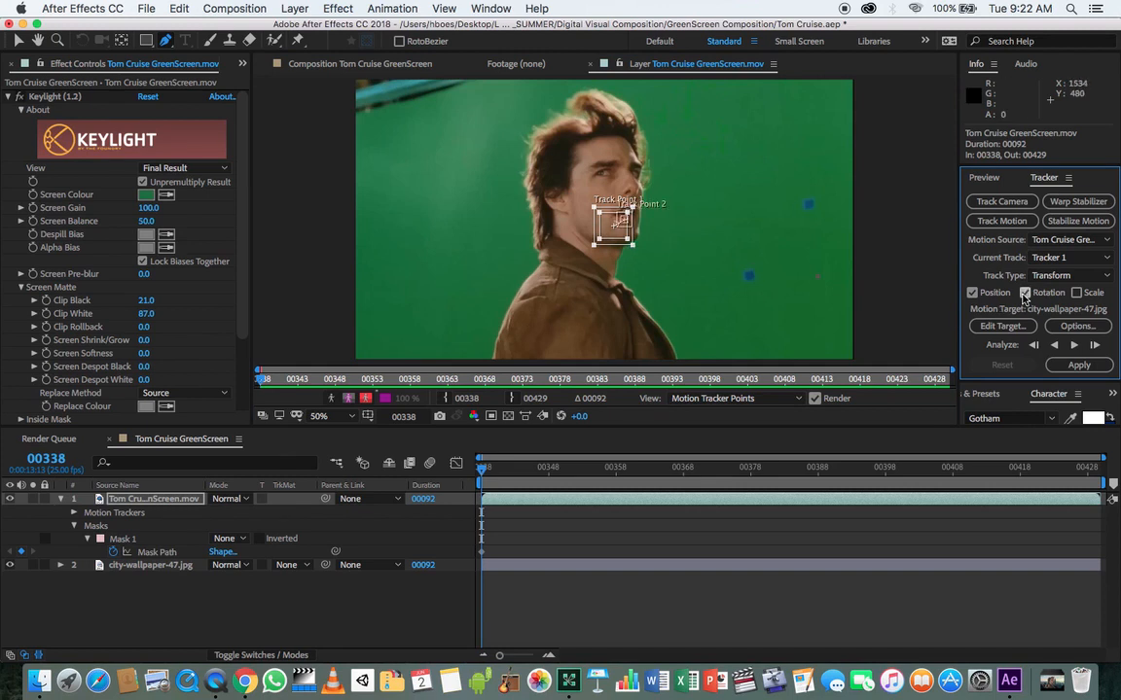
left_click_drag(613, 235, 505, 279)
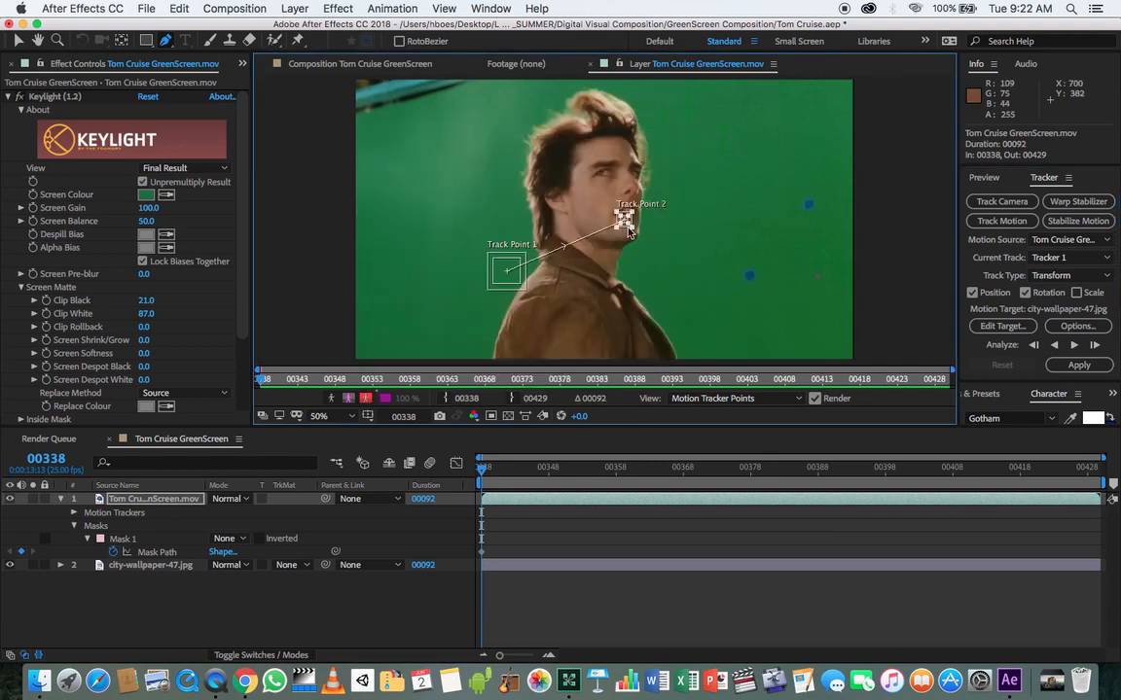
left_click_drag(625, 221, 810, 205)
left_click_drag(511, 274, 749, 275)
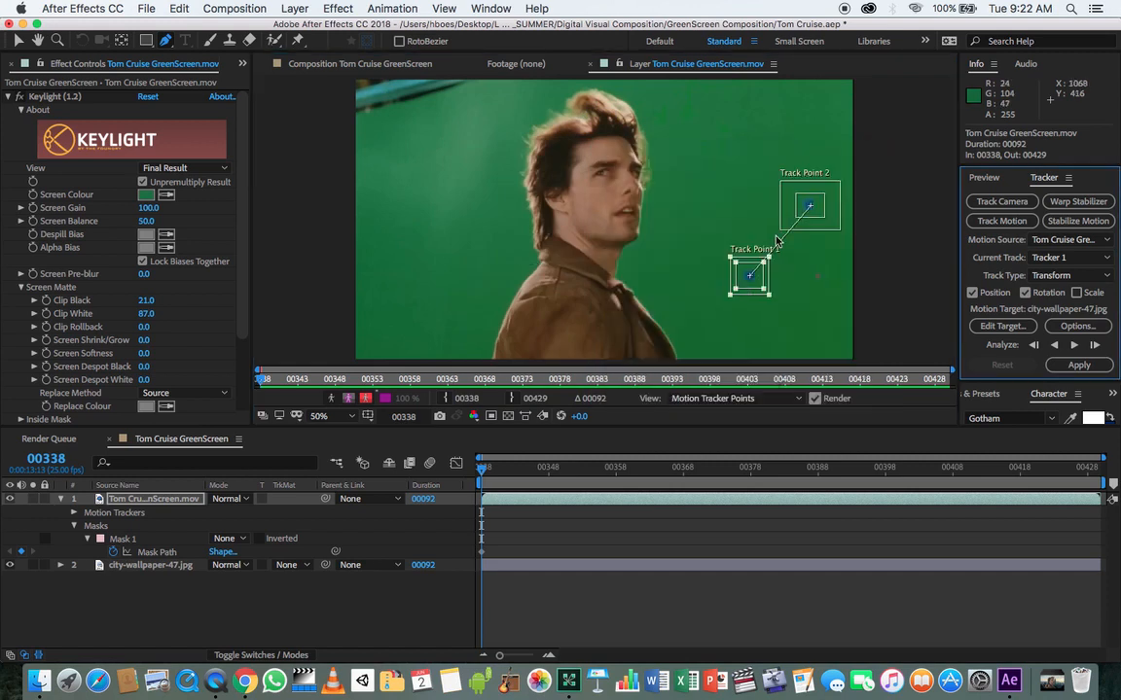
left_click_drag(530, 470, 374, 452)
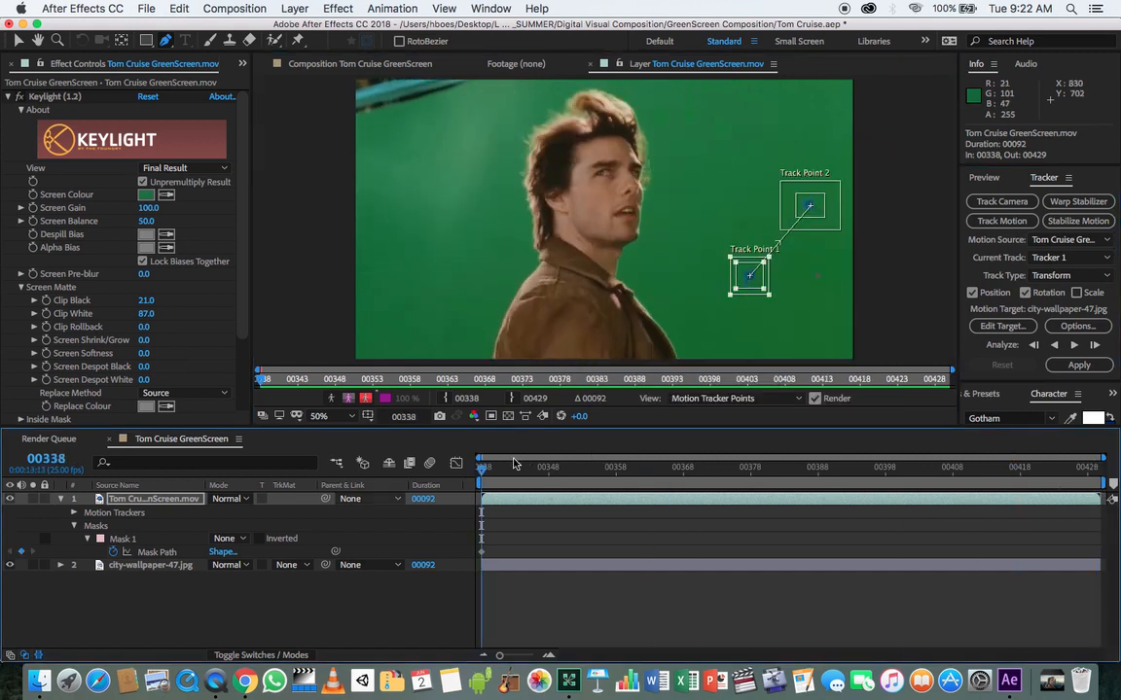
left_click(1024, 293)
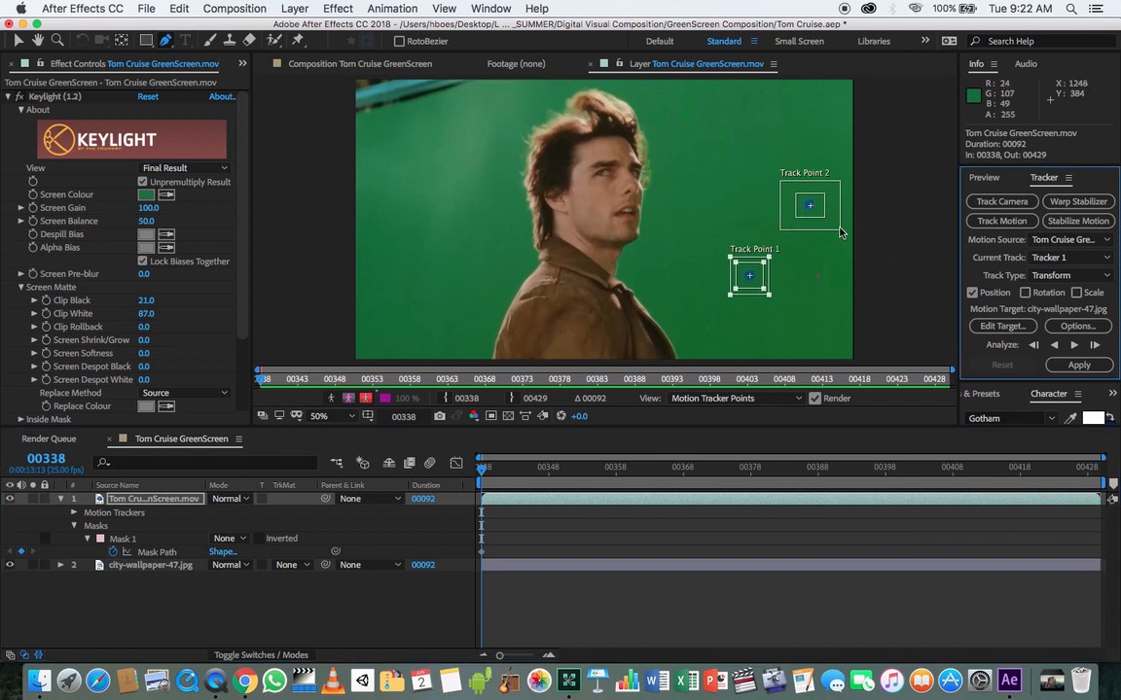
Centre Track Point 1 on the upper blue marker, tighten its feature region and slightly enlarge its search region
left_click(822, 226)
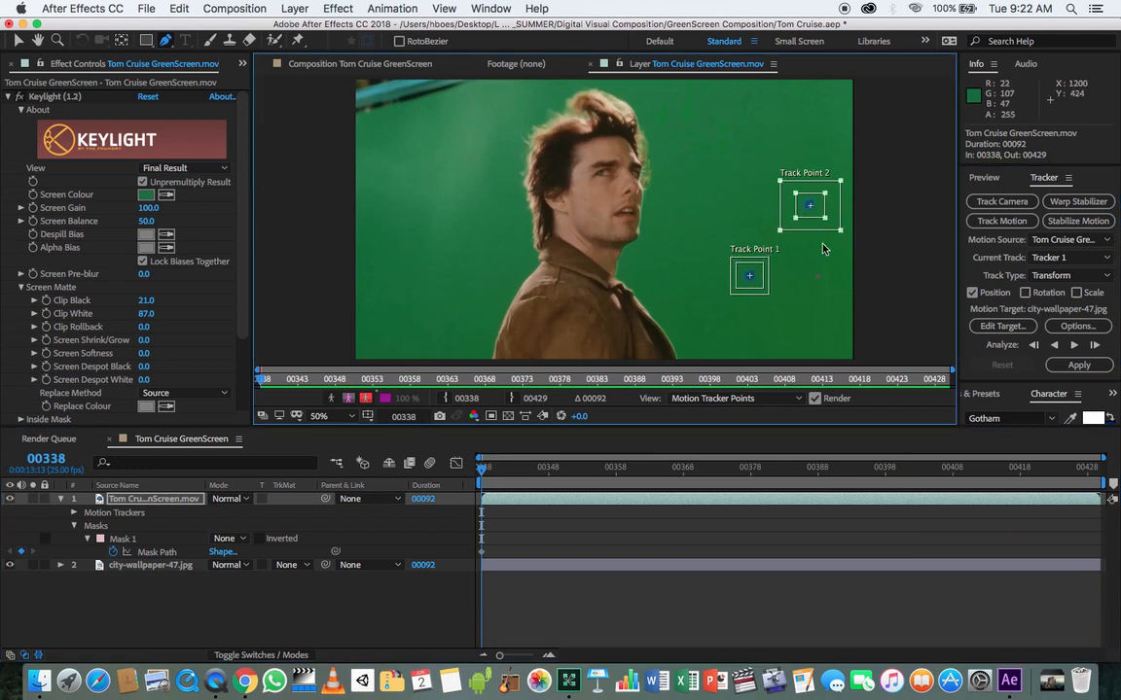
left_click_drag(812, 206, 812, 206)
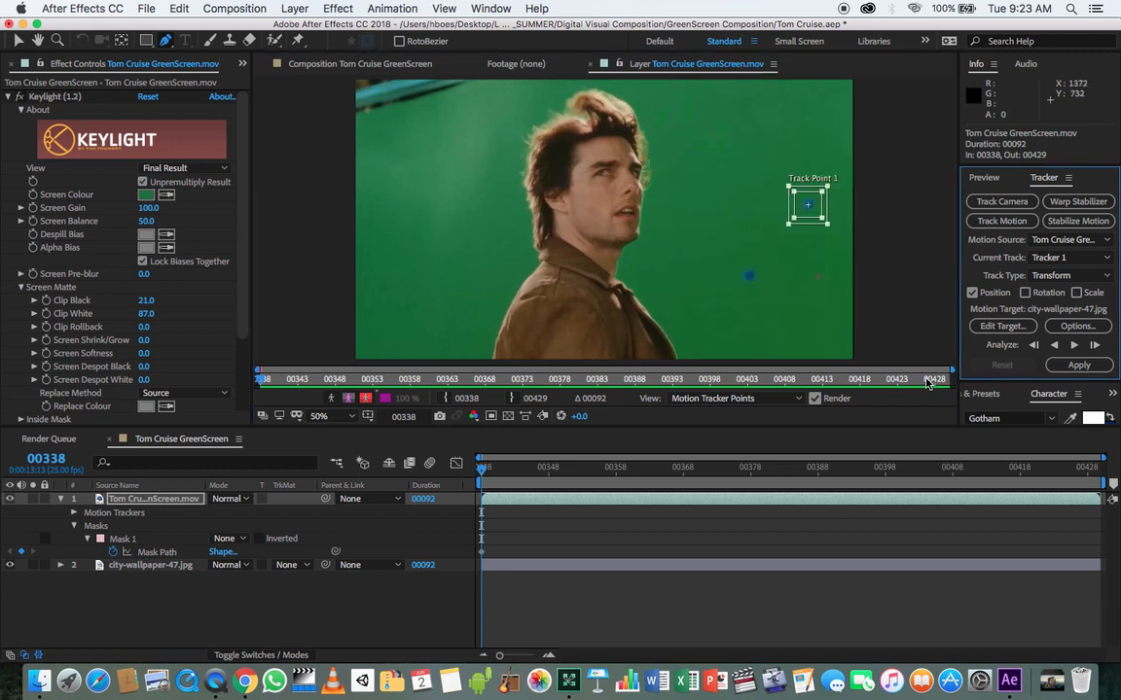
left_click(798, 208)
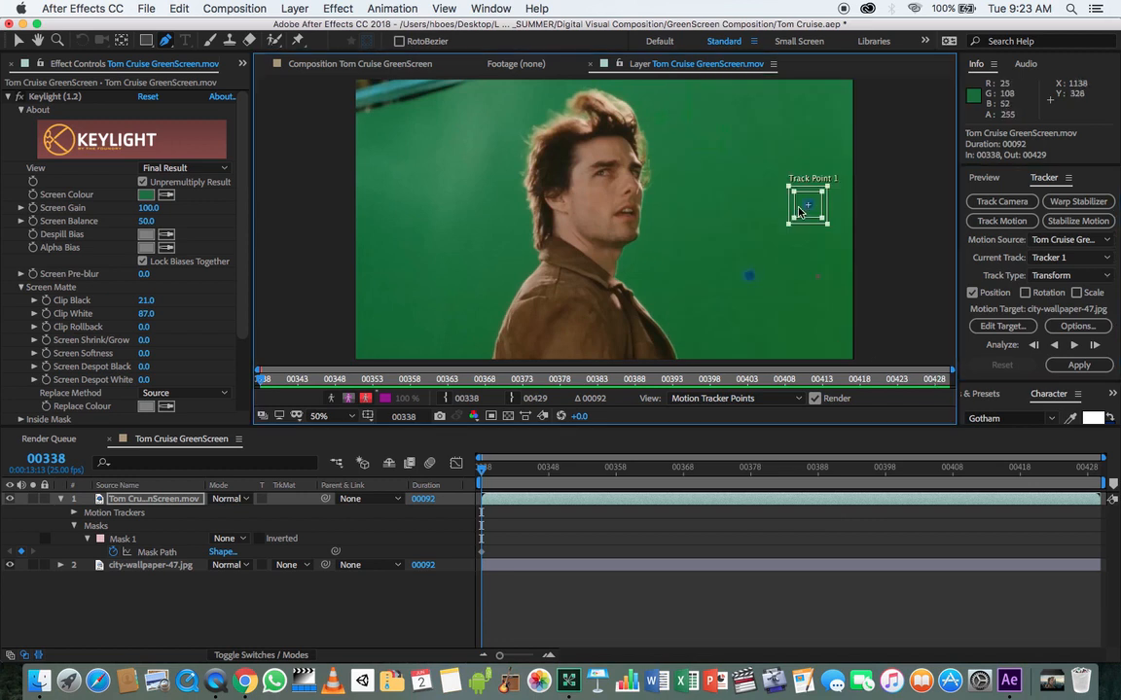
left_click_drag(793, 218, 806, 208)
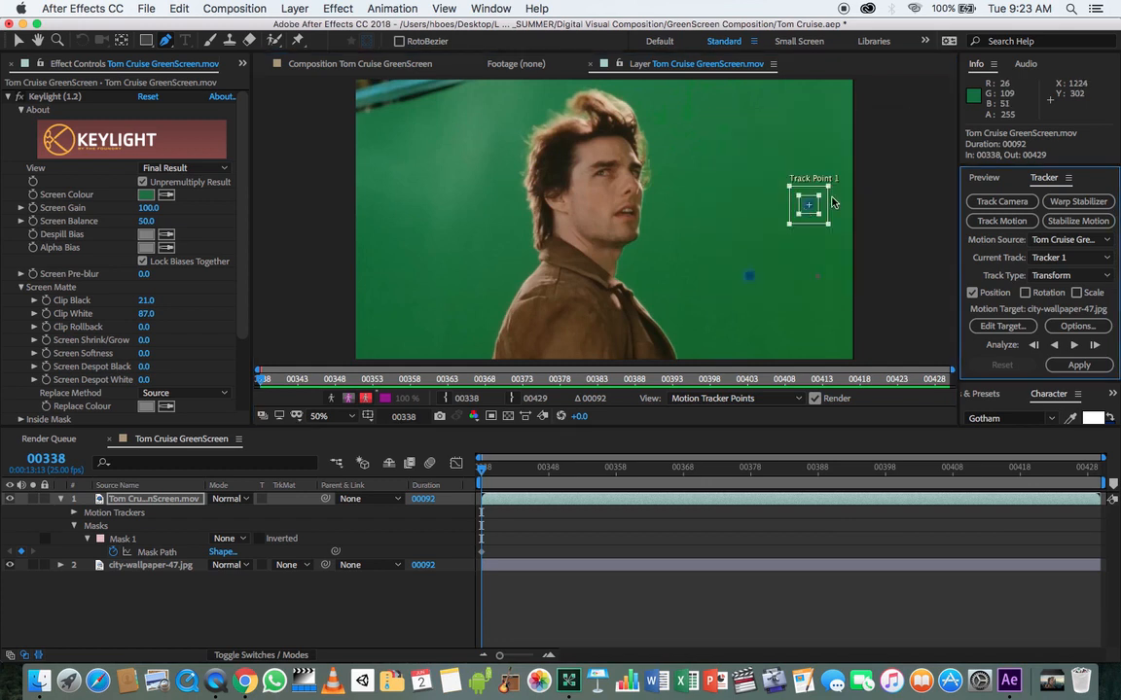
left_click_drag(827, 227, 830, 230)
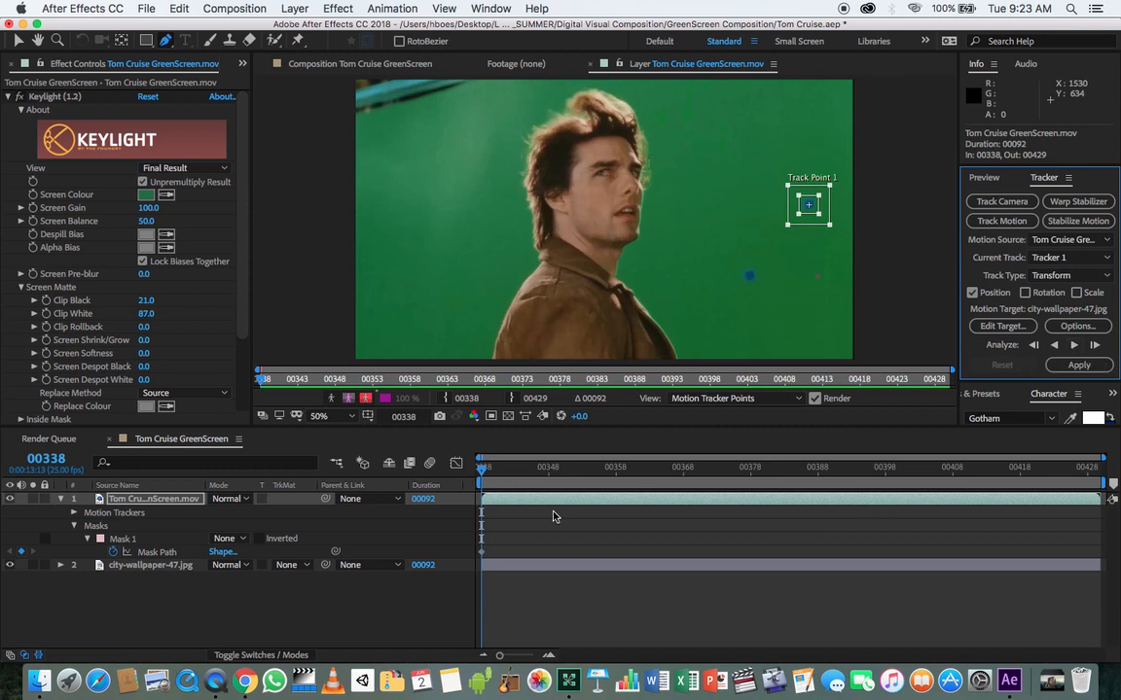
Check the marker's drift across the clip, analyze its motion forward from frame 338 to 429, and return to the first frame
left_click_drag(490, 491, 1114, 498)
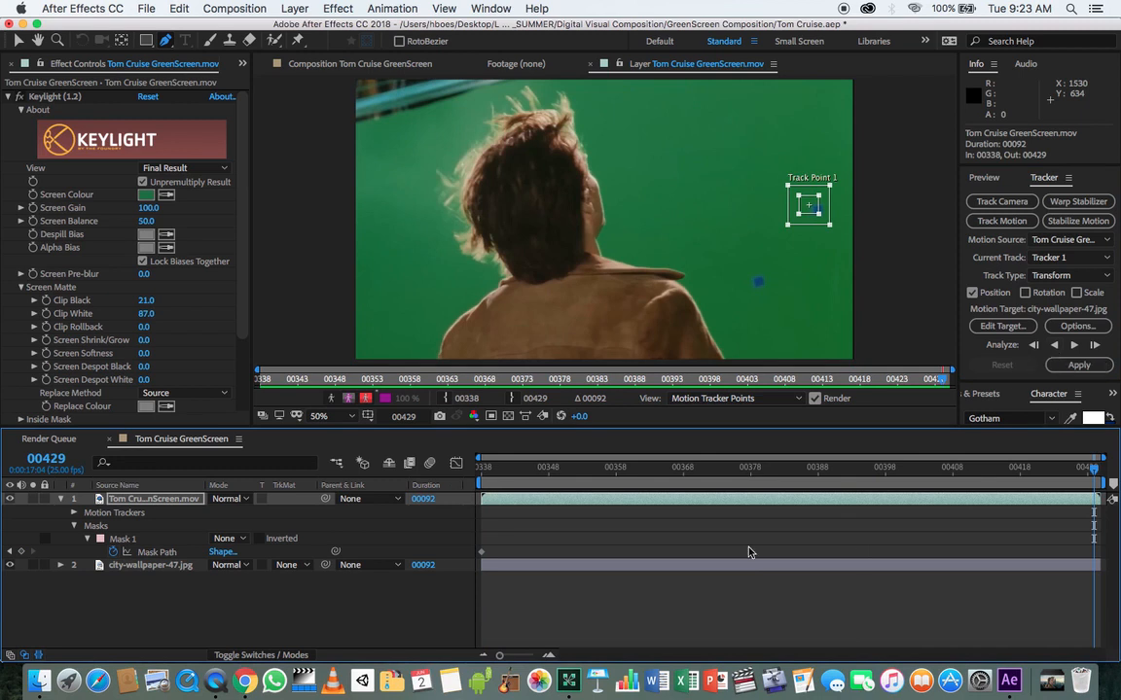
key("Home")
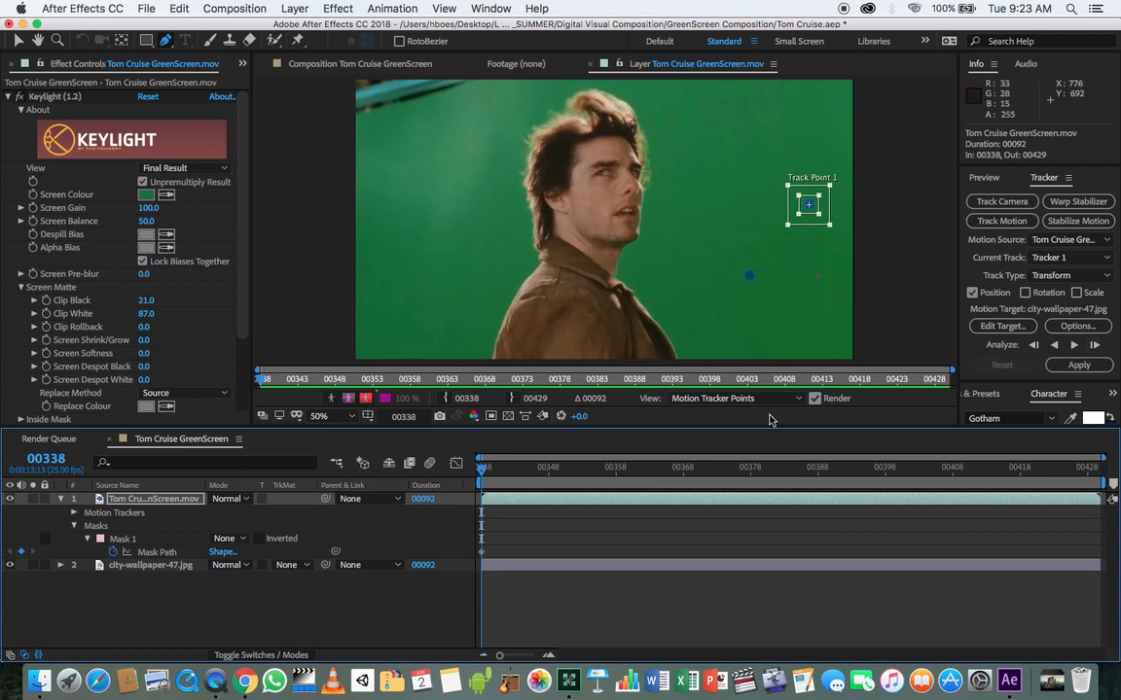
left_click(1074, 347)
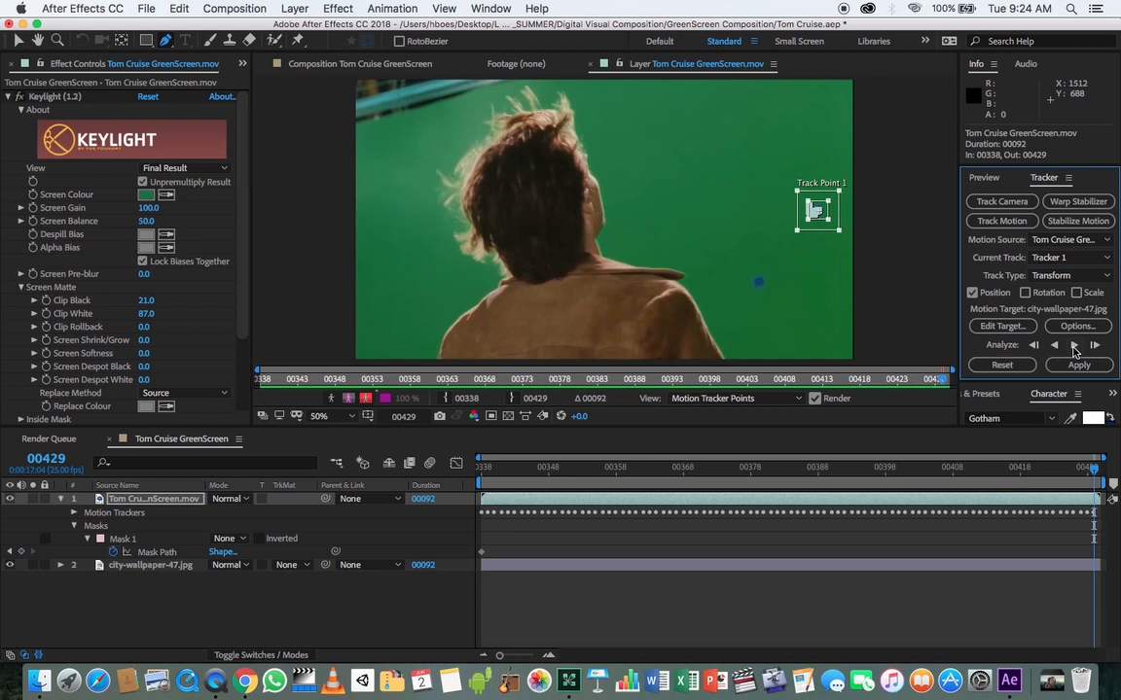
left_click_drag(837, 476, 379, 465)
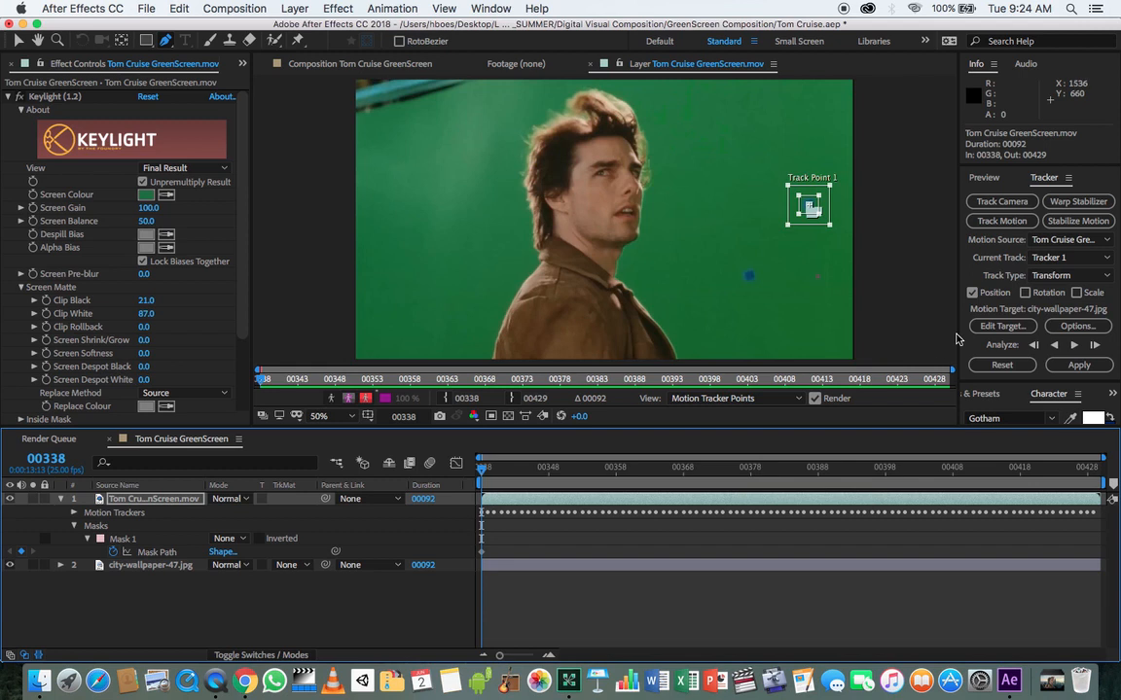
Set the tracker's motion target to the layer city-wallpaper-47.jpg
left_click(987, 329)
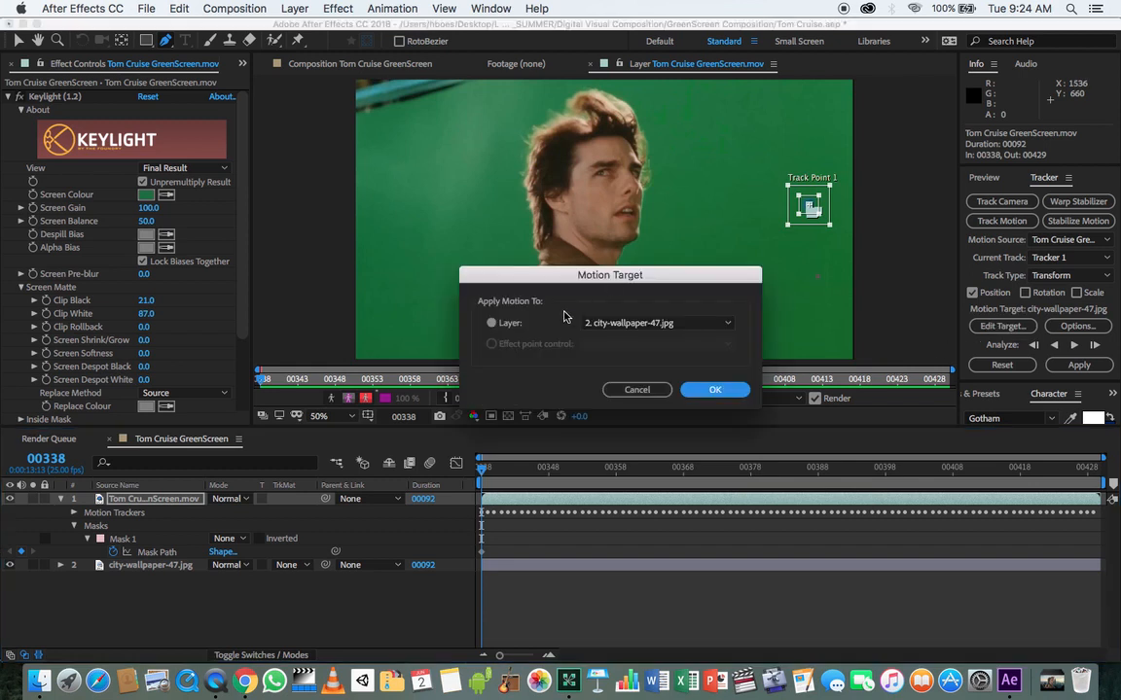
left_click(612, 323)
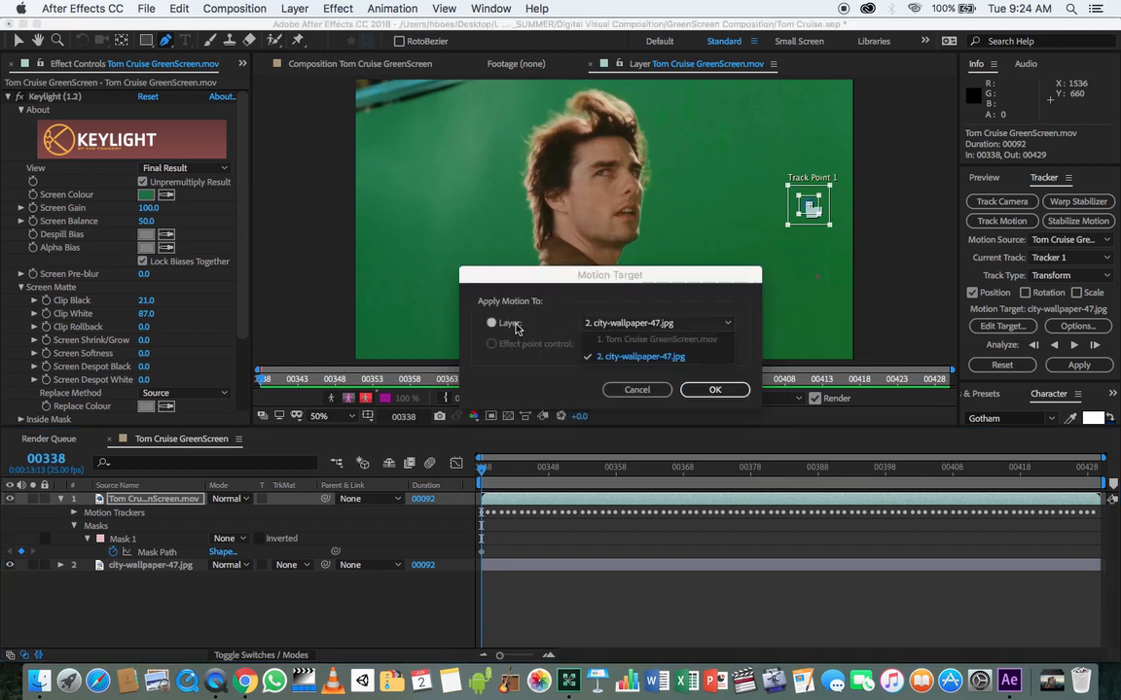
left_click(631, 358)
left_click(713, 390)
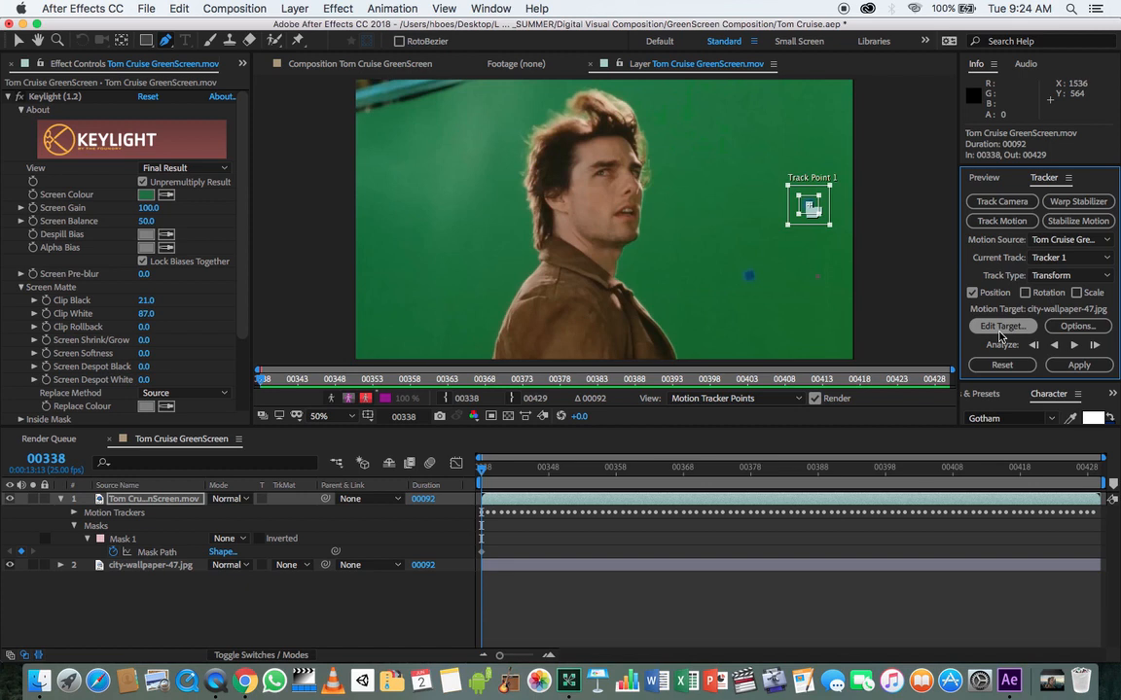
Apply the tracked motion to the wallpaper in the X and Y dimensions
left_click(1079, 365)
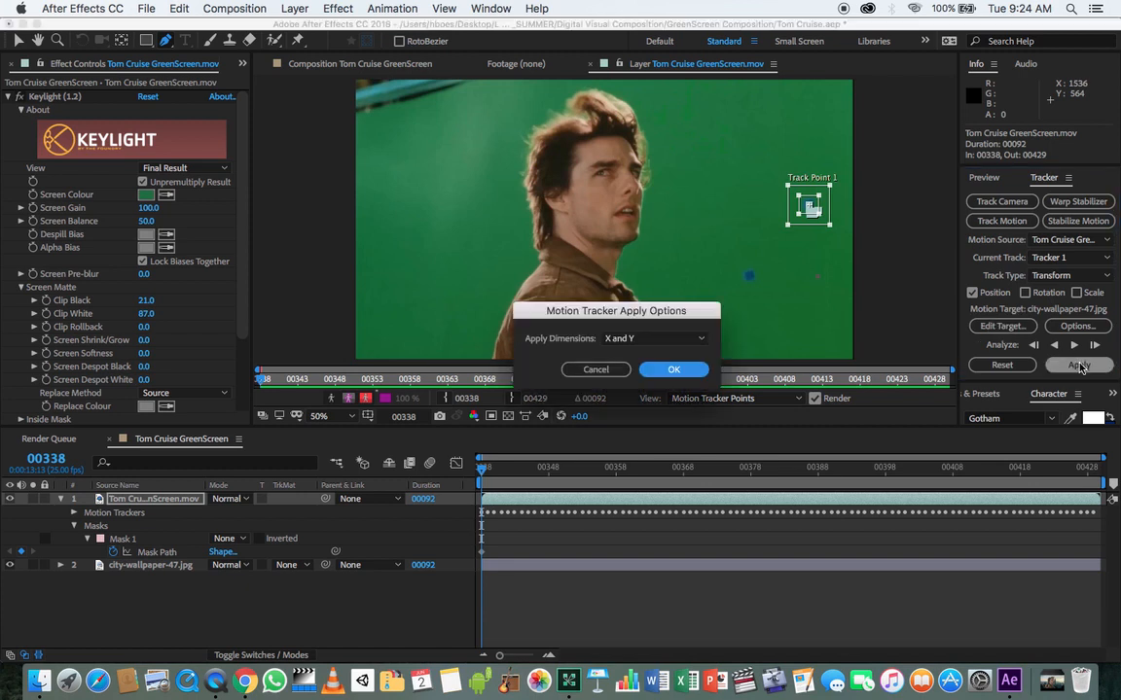
left_click(631, 340)
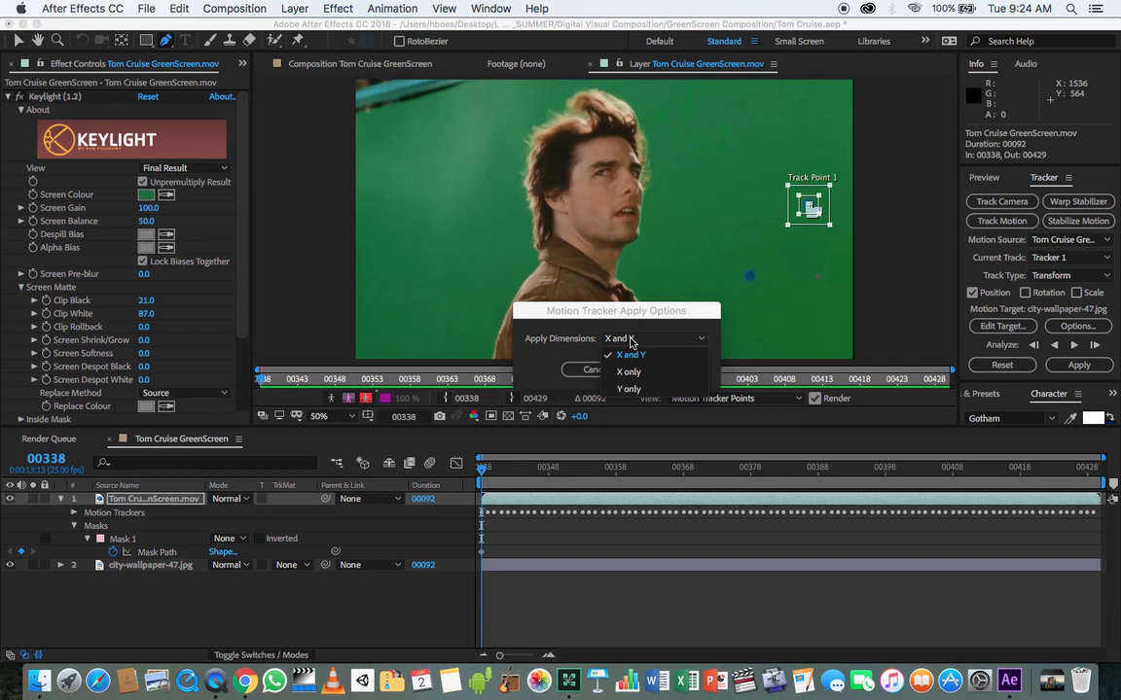
left_click(614, 335)
left_click(670, 370)
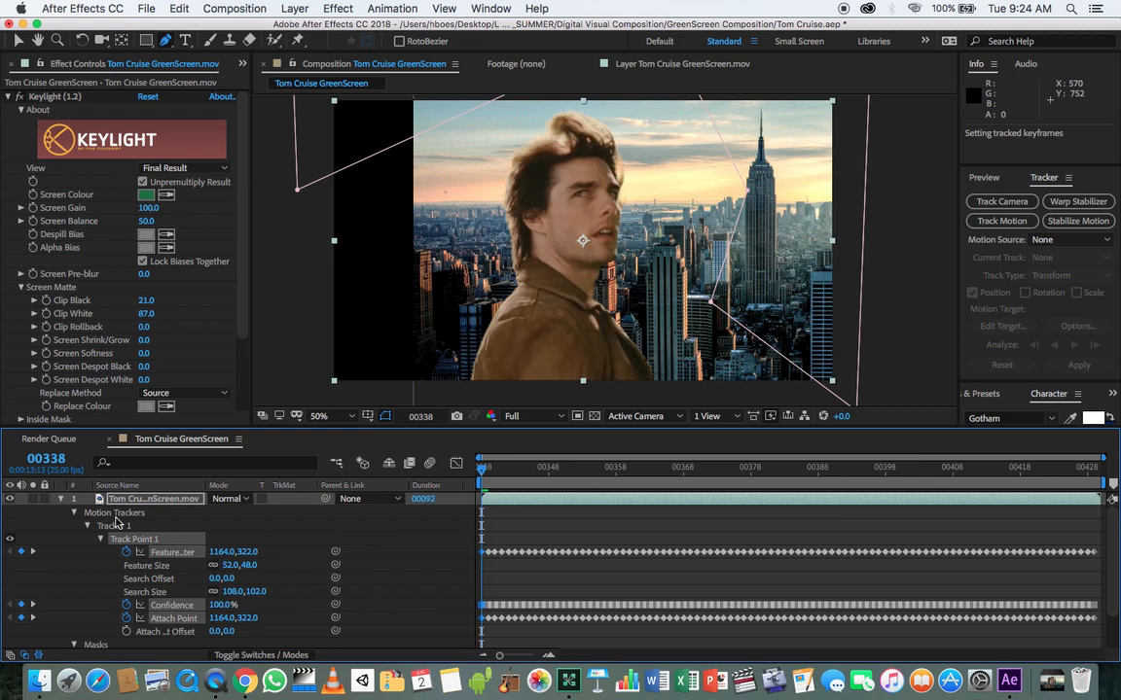
Inspect the tracking keyframes and the composite at frame 353, and expand the wallpaper layer's Transform properties
left_click_drag(555, 533, 479, 610)
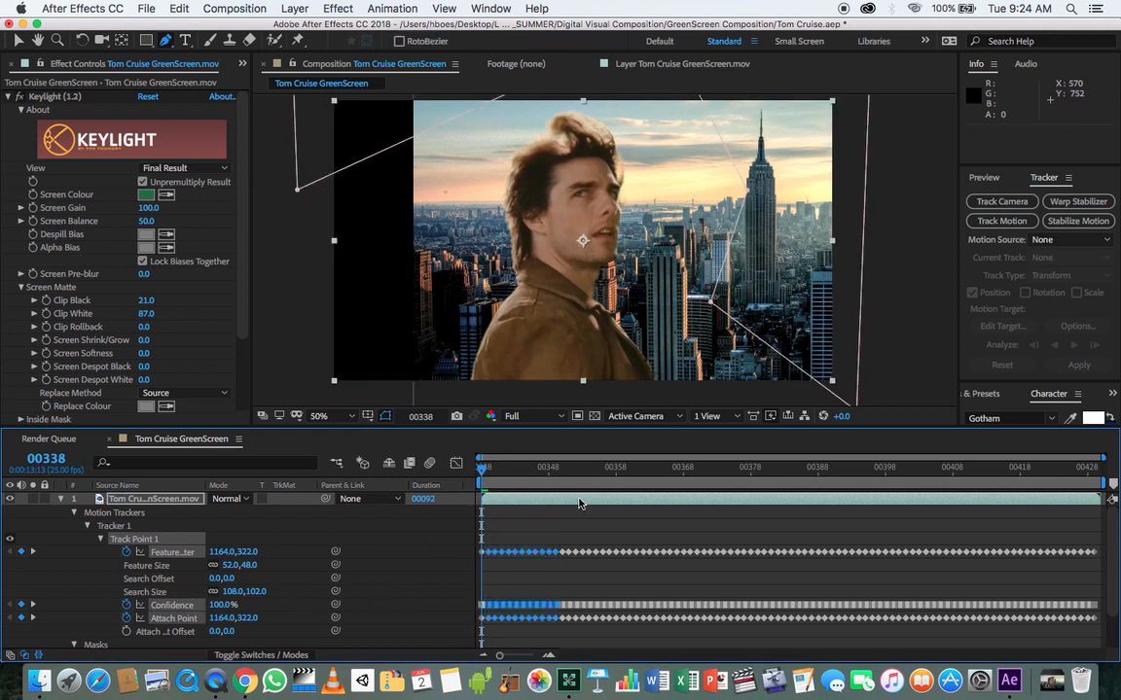
left_click_drag(521, 474, 581, 486)
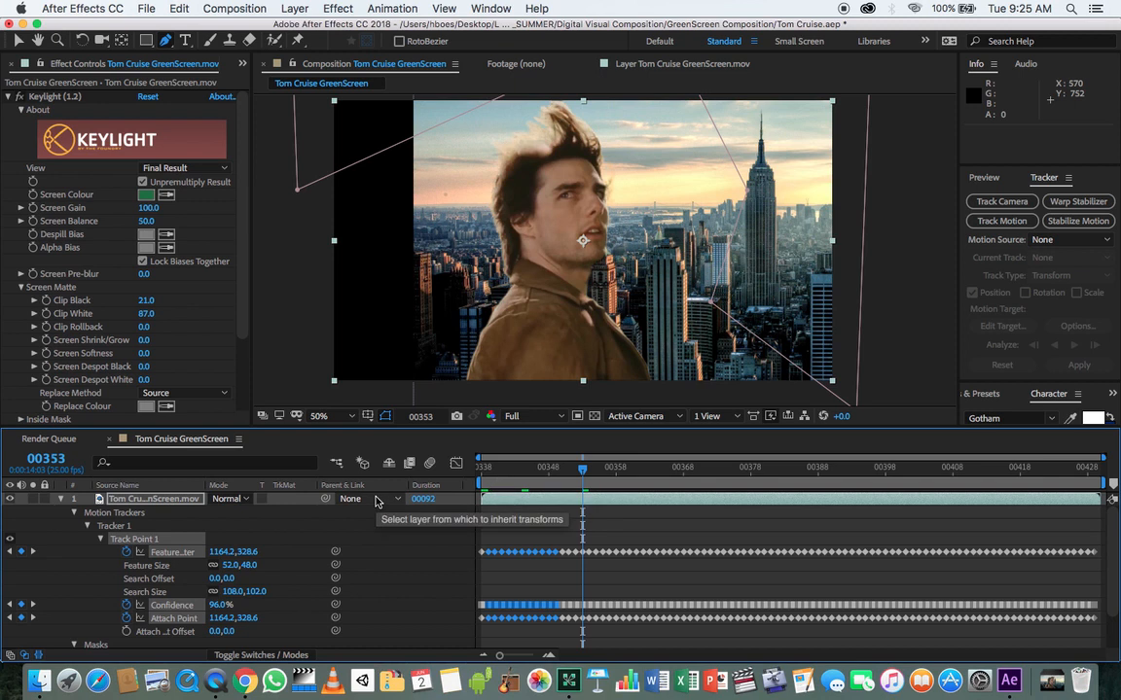
left_click(60, 499)
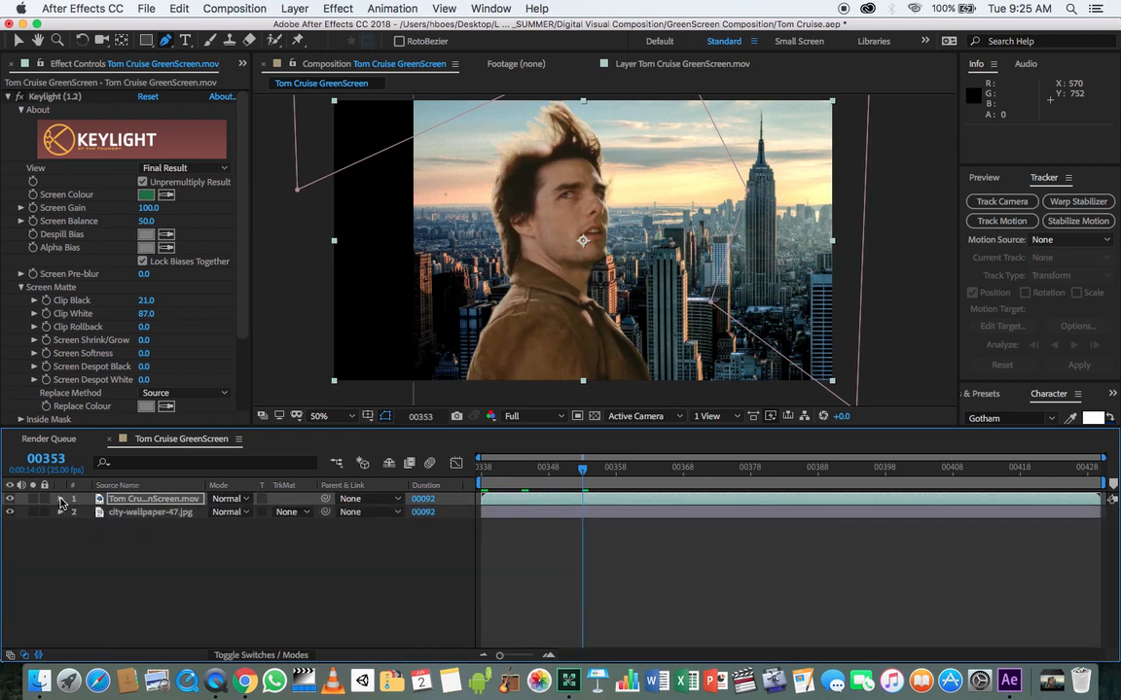
left_click(124, 516)
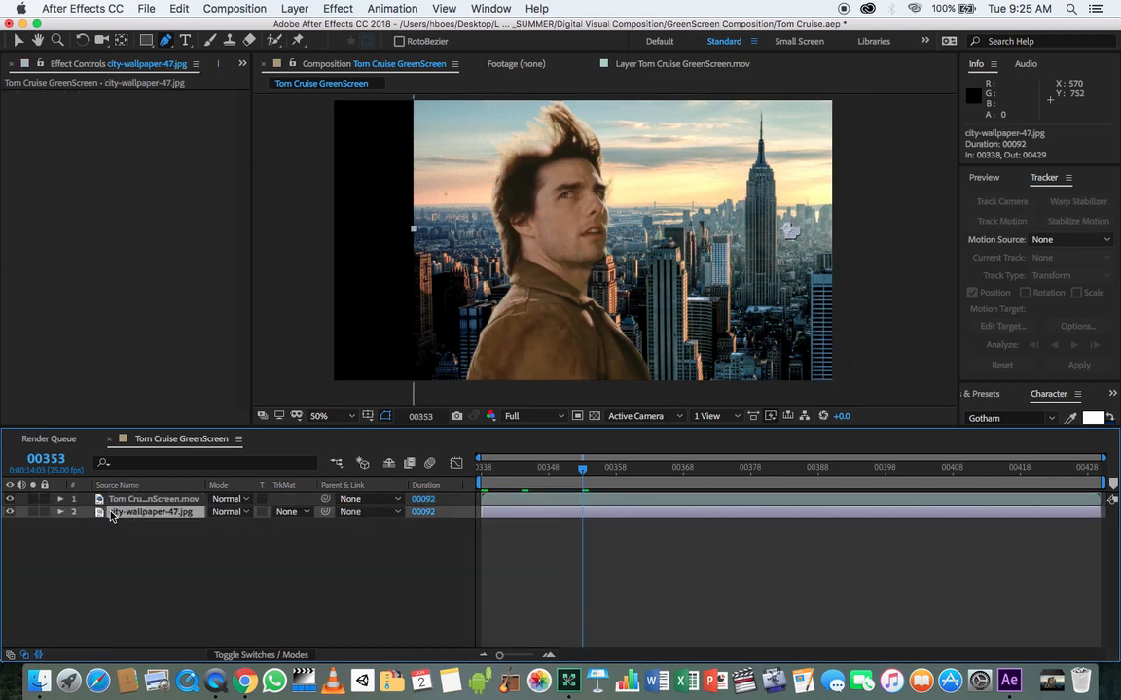
left_click(60, 512)
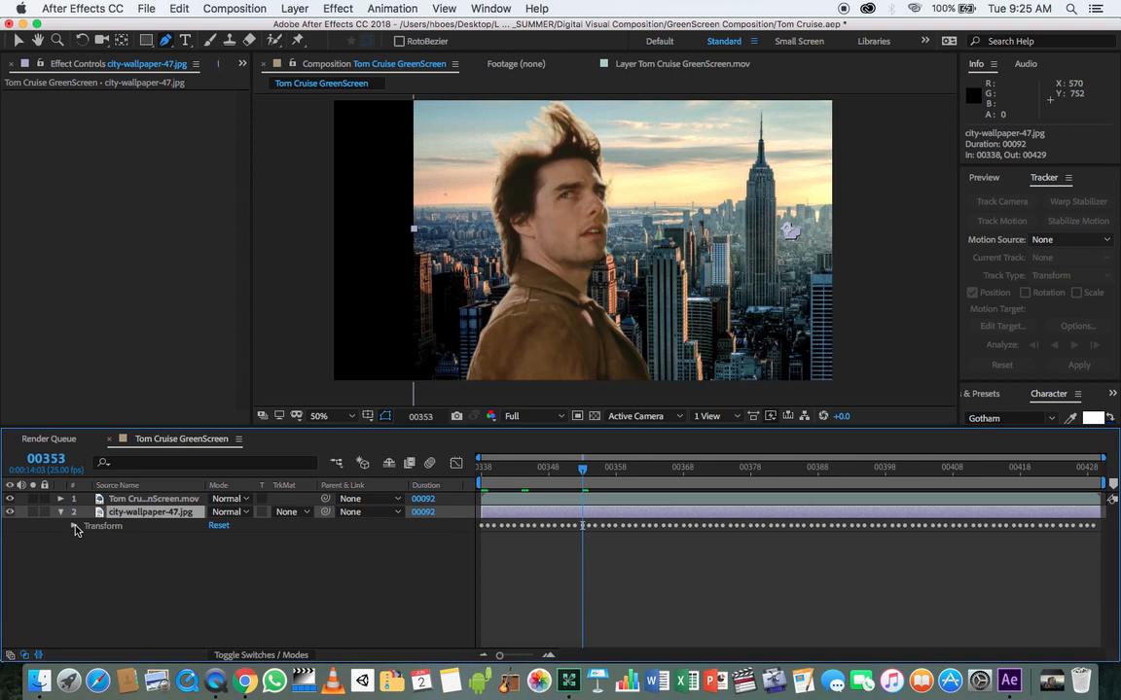
left_click(75, 527)
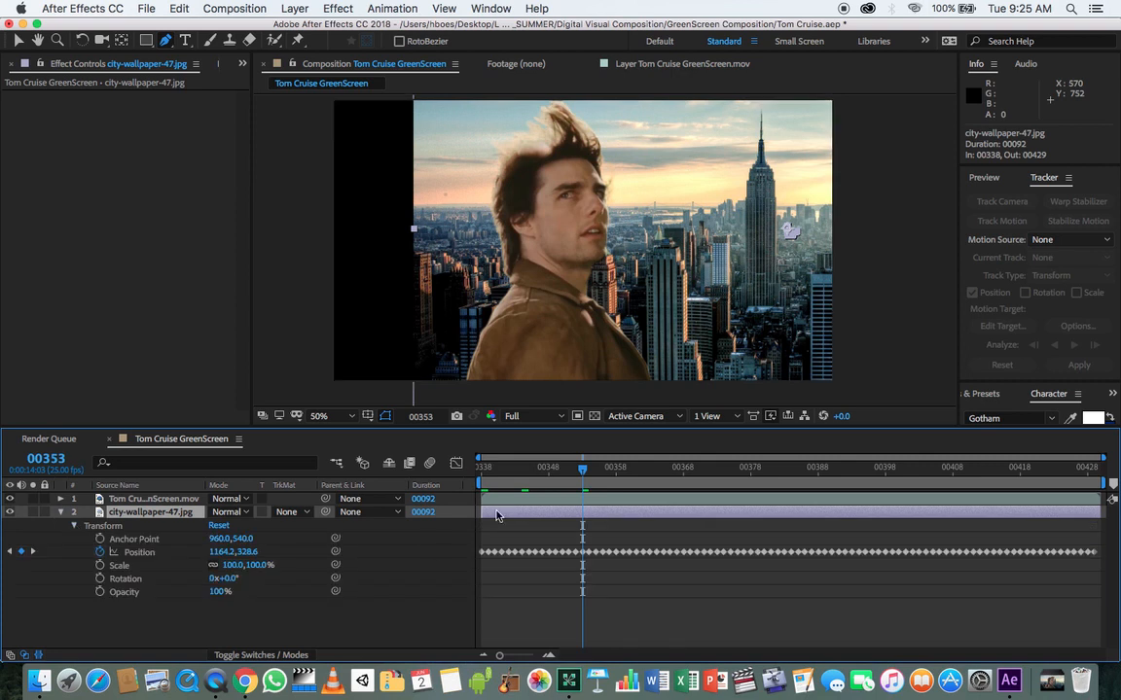
Preview the composite with the tracked wallpaper from the first frame, and stop at frame 344
left_click_drag(565, 475, 365, 474)
key("space")
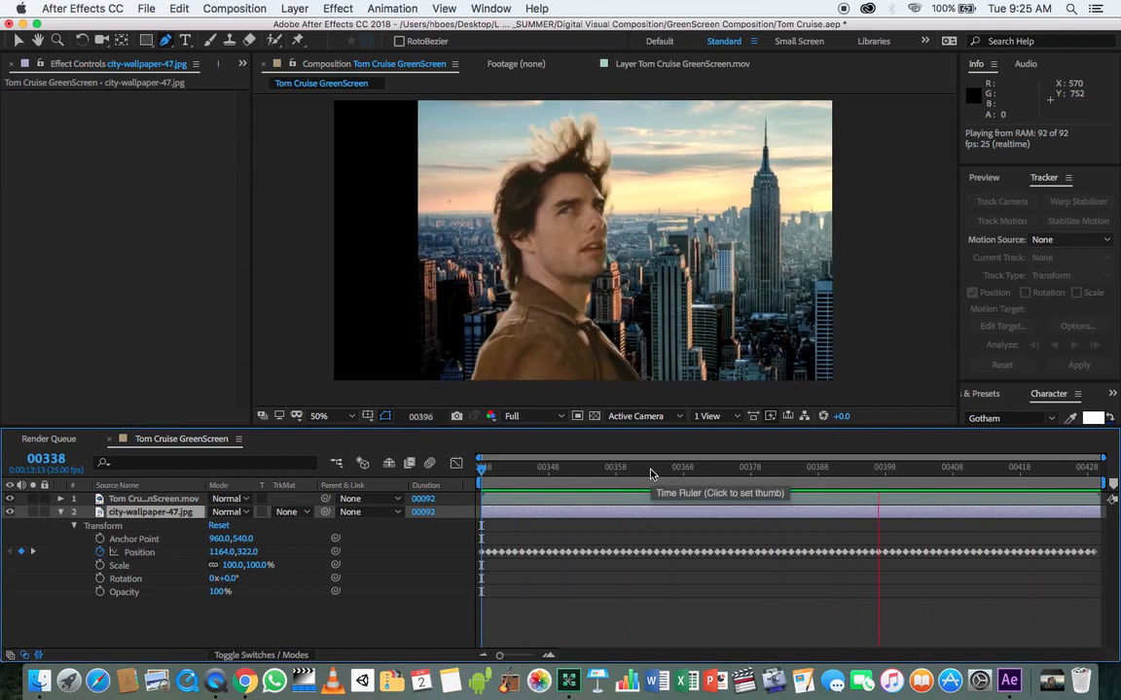
left_click(521, 467)
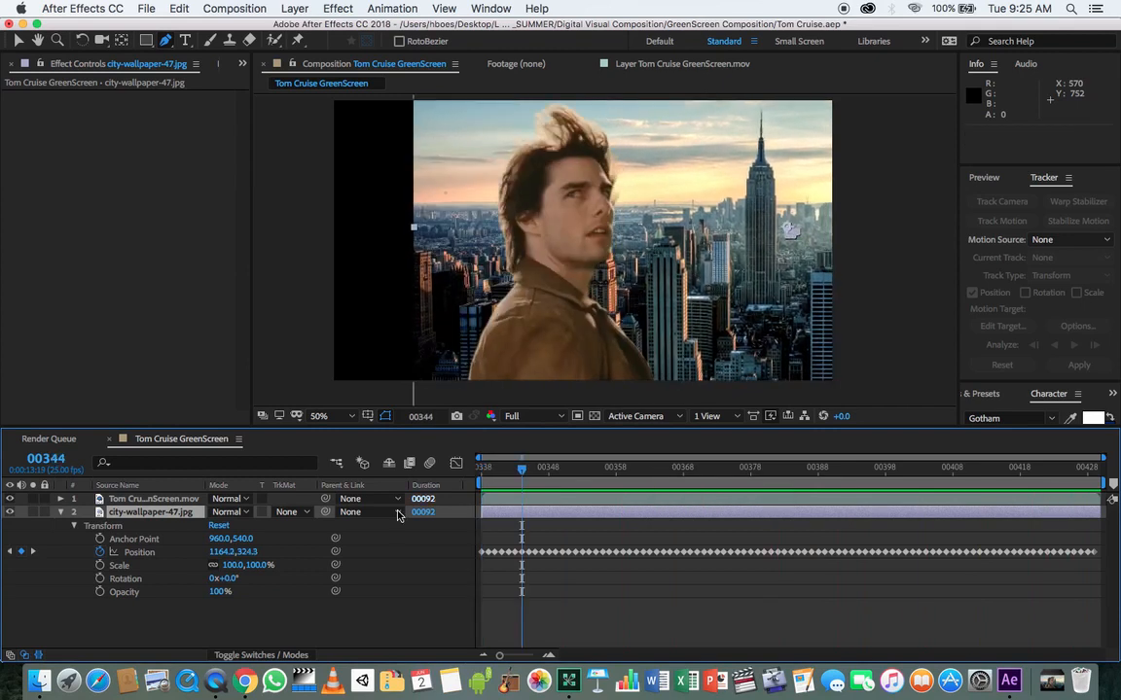
left_click(142, 553)
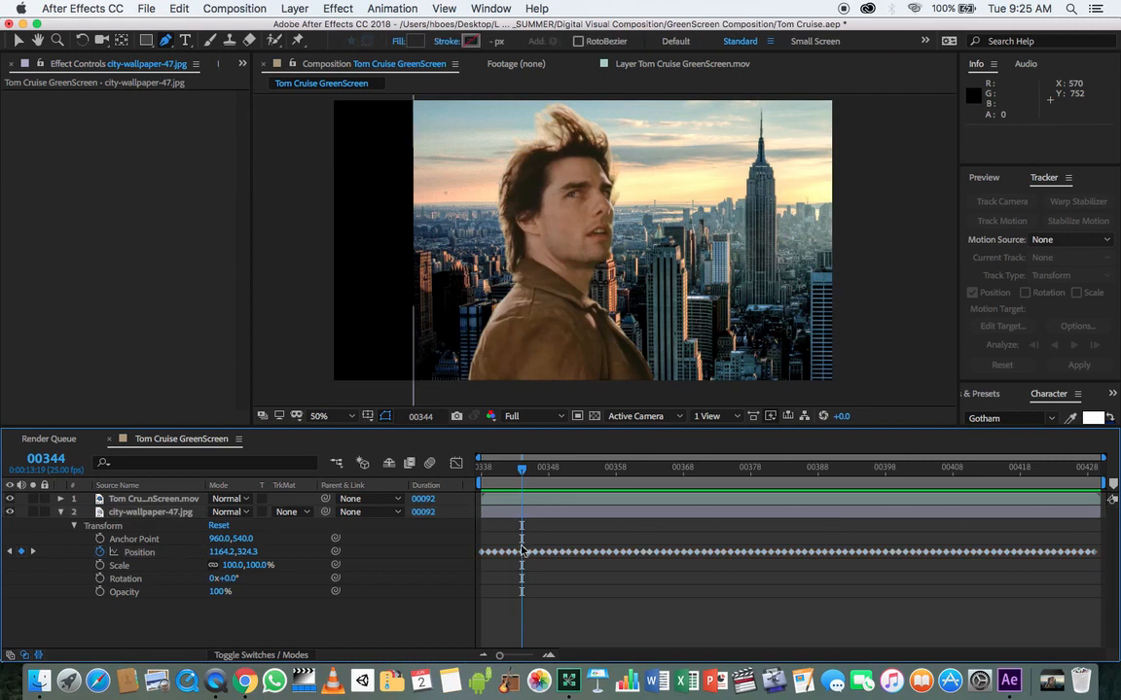
left_click(532, 531)
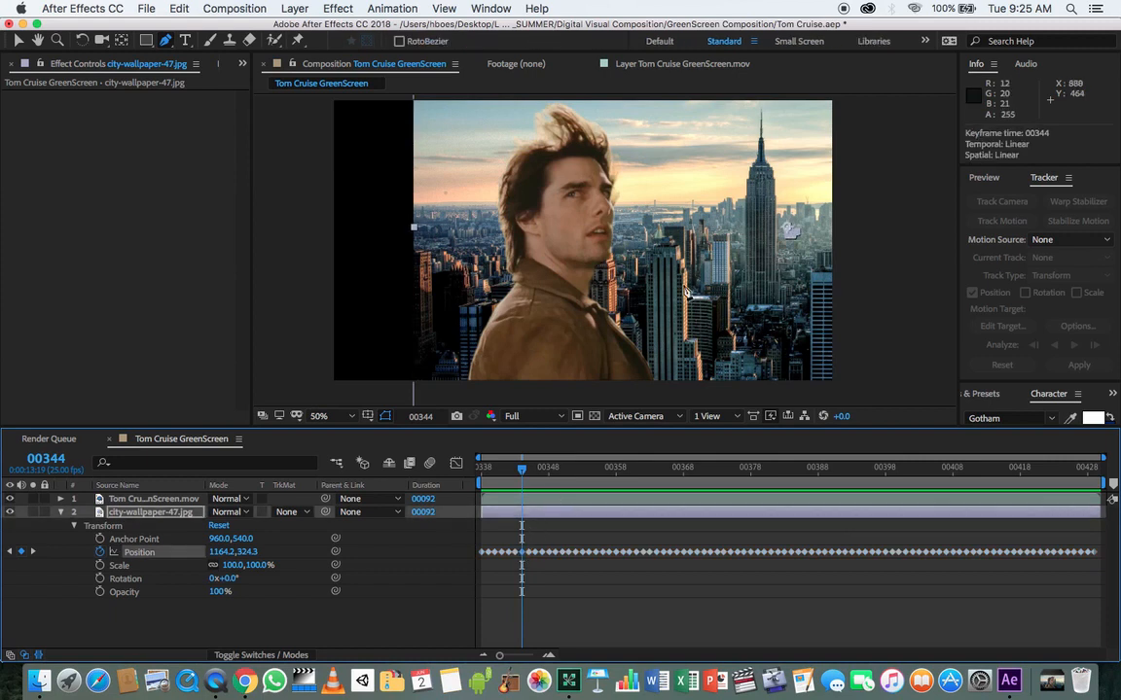
left_click_drag(687, 296, 569, 294)
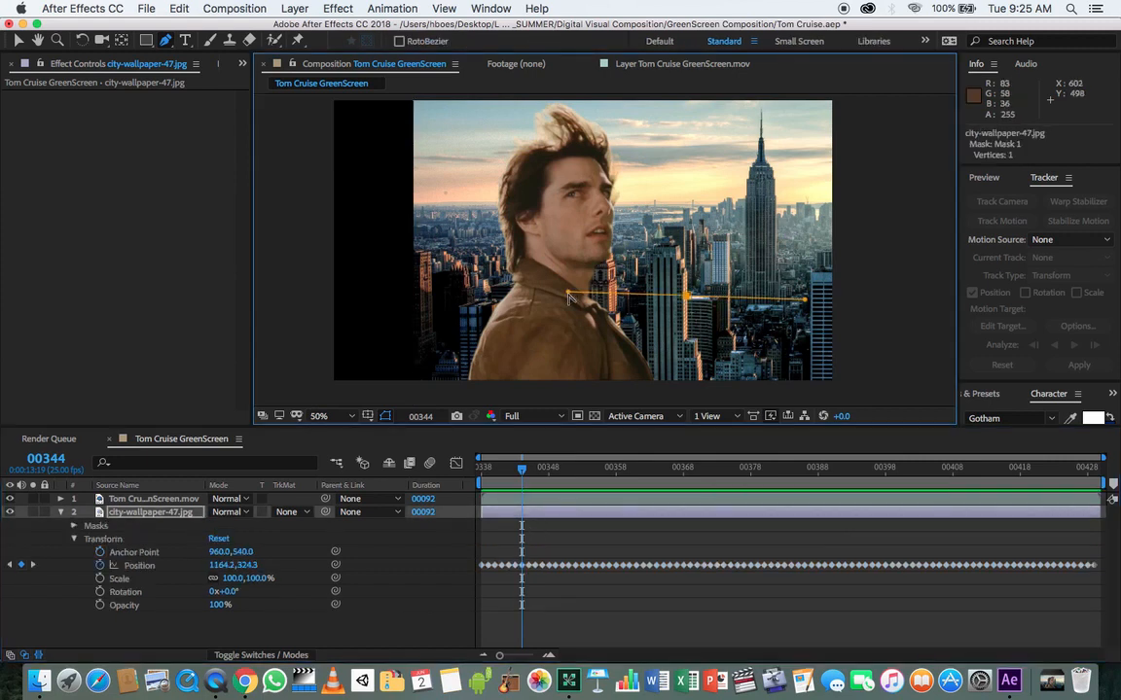
key("super+z")
Try moving the wallpaper to 924.2, 350.3 at frame 344, compare the adjacent frames, and undo the move
key("v")
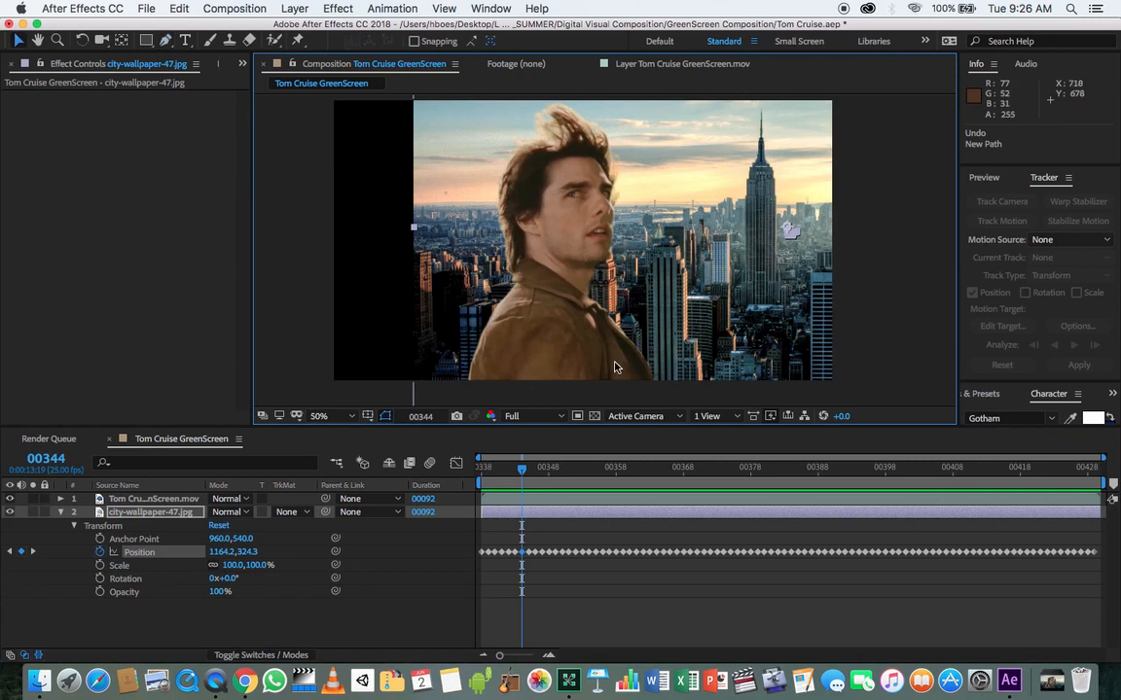
left_click_drag(556, 313, 447, 324)
left_click_drag(534, 358, 534, 358)
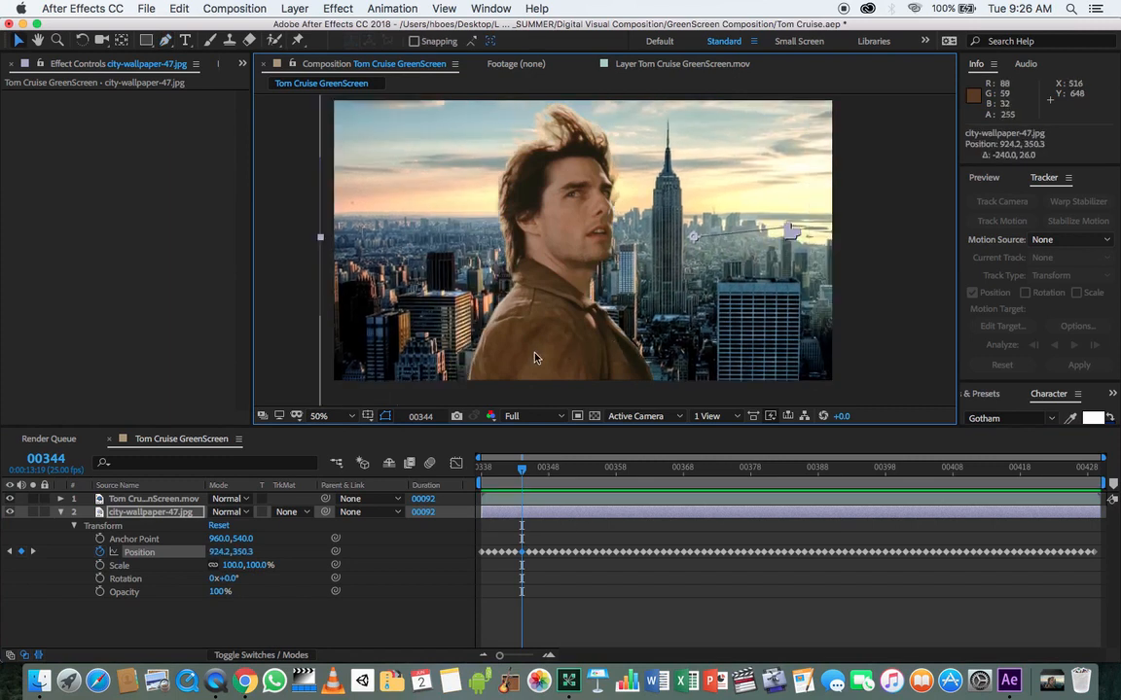
key("Page_Up")
key("Page_Down")
key("Page_Up")
key("Page_Down")
key("super+z")
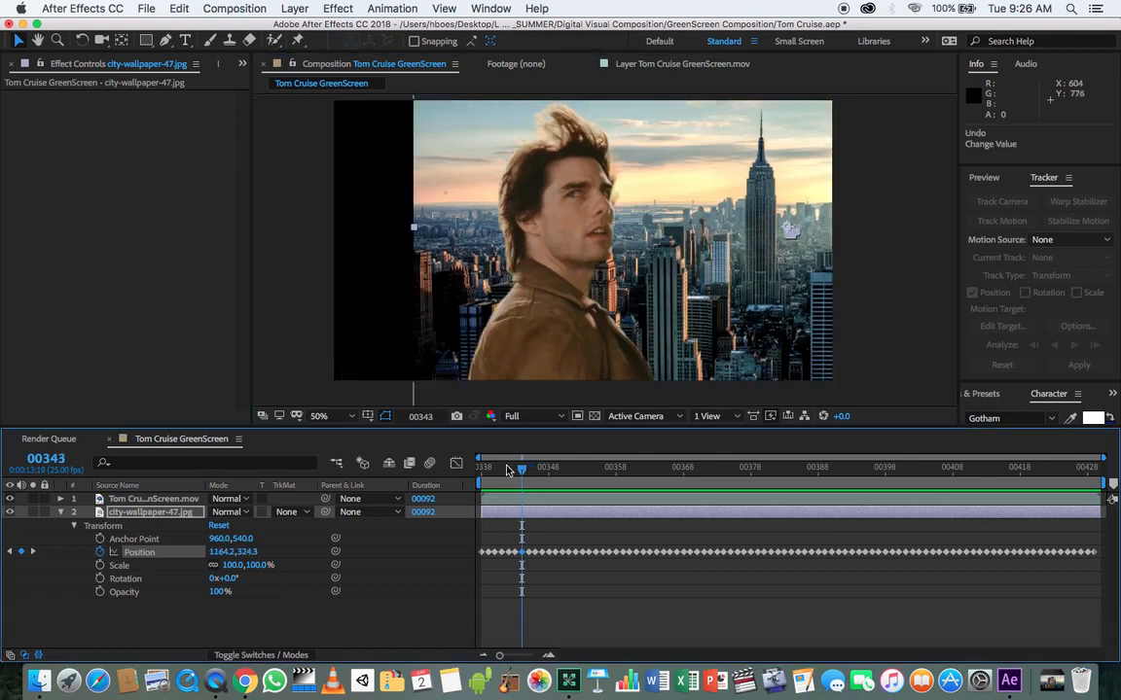
Add a null object directly above the wallpaper layer at frame 338 and expand its Transform properties
key("Home")
left_click(140, 512)
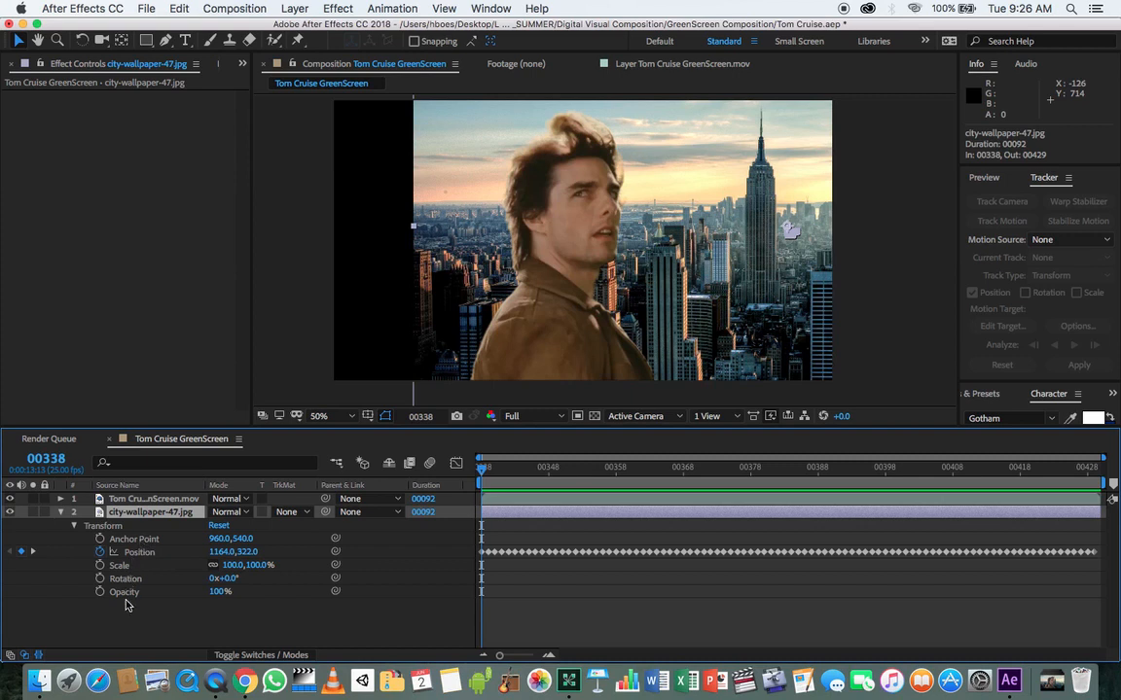
left_click(295, 9)
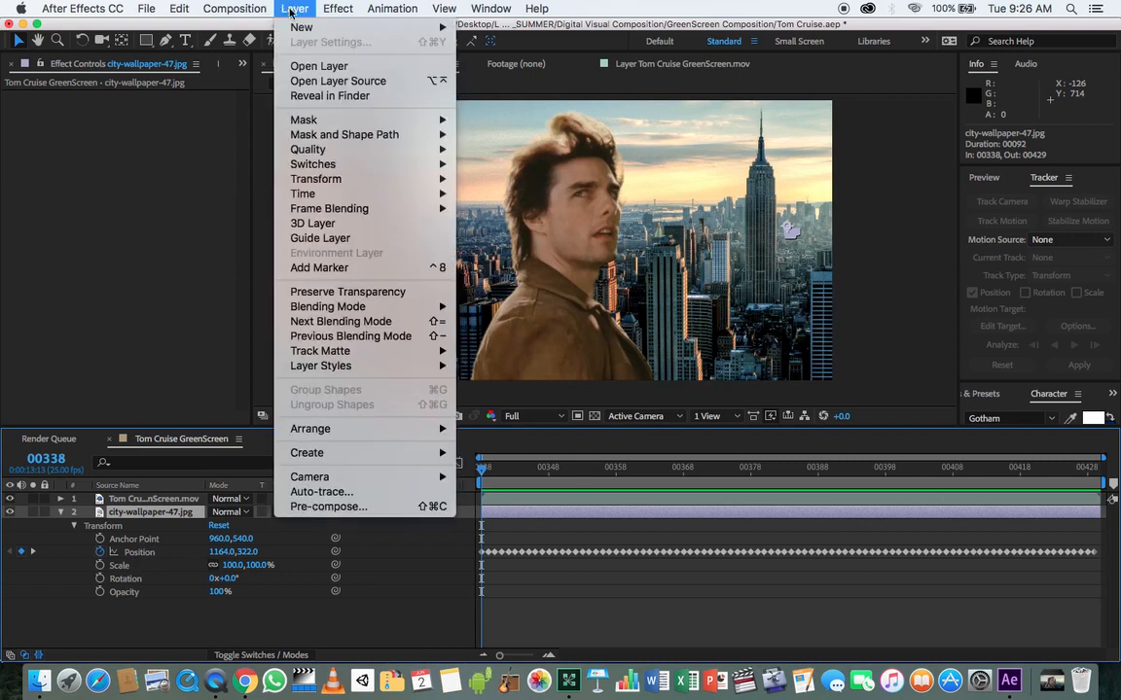
mouse_move(299, 27)
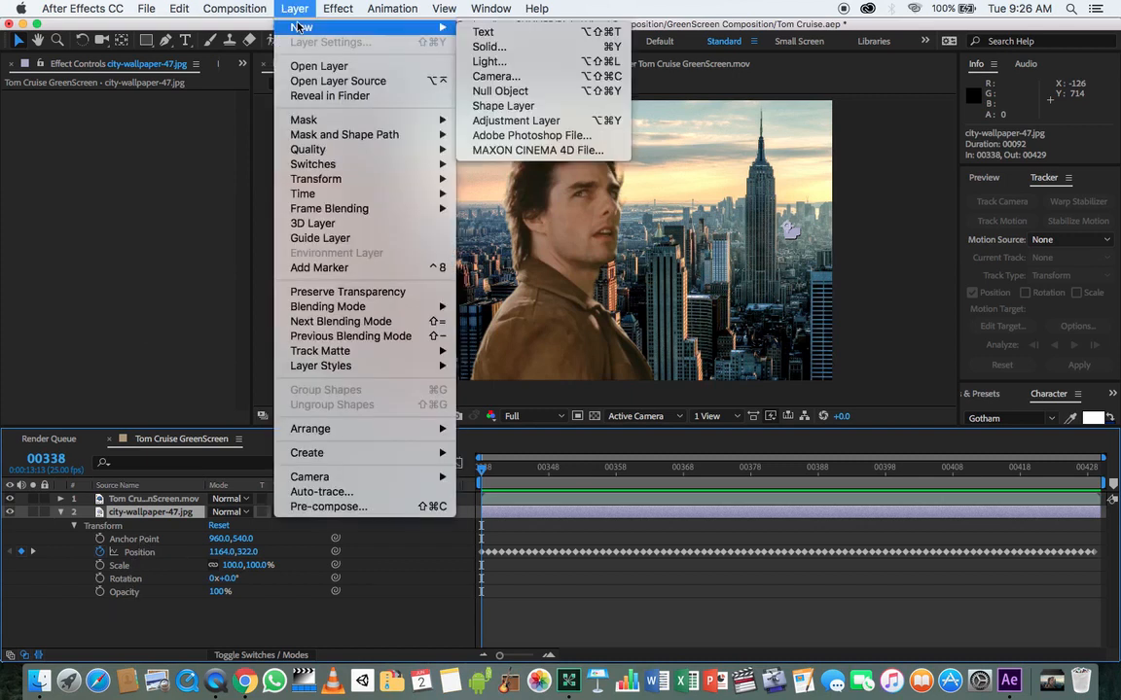
left_click(518, 92)
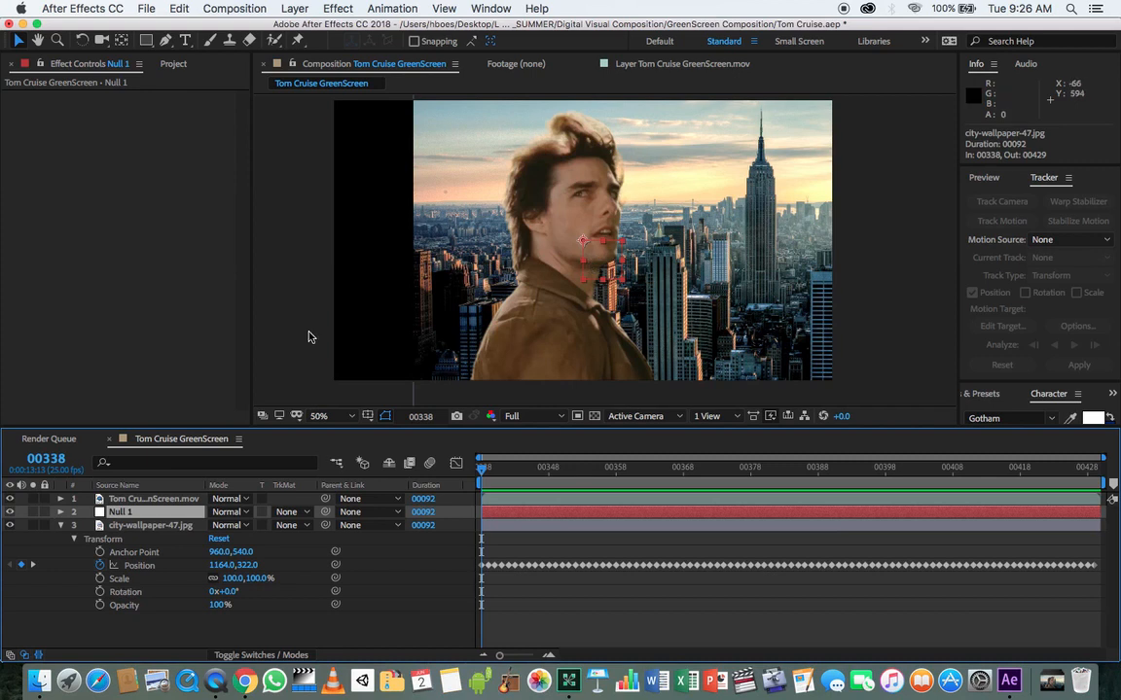
left_click(60, 513)
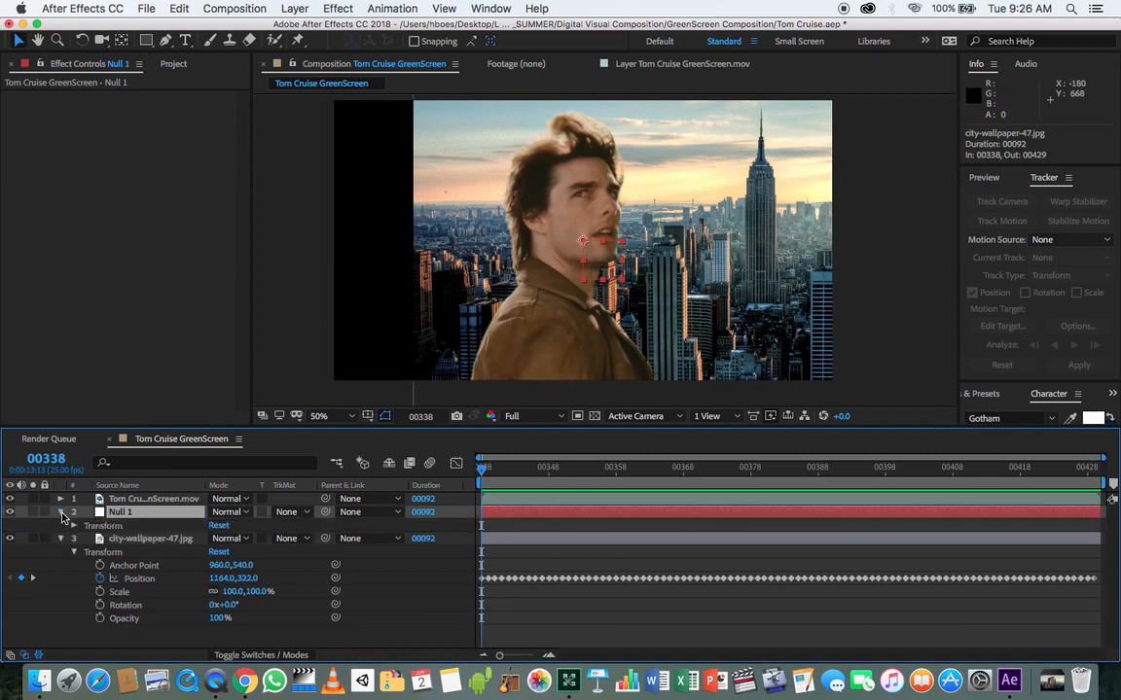
left_click(74, 526)
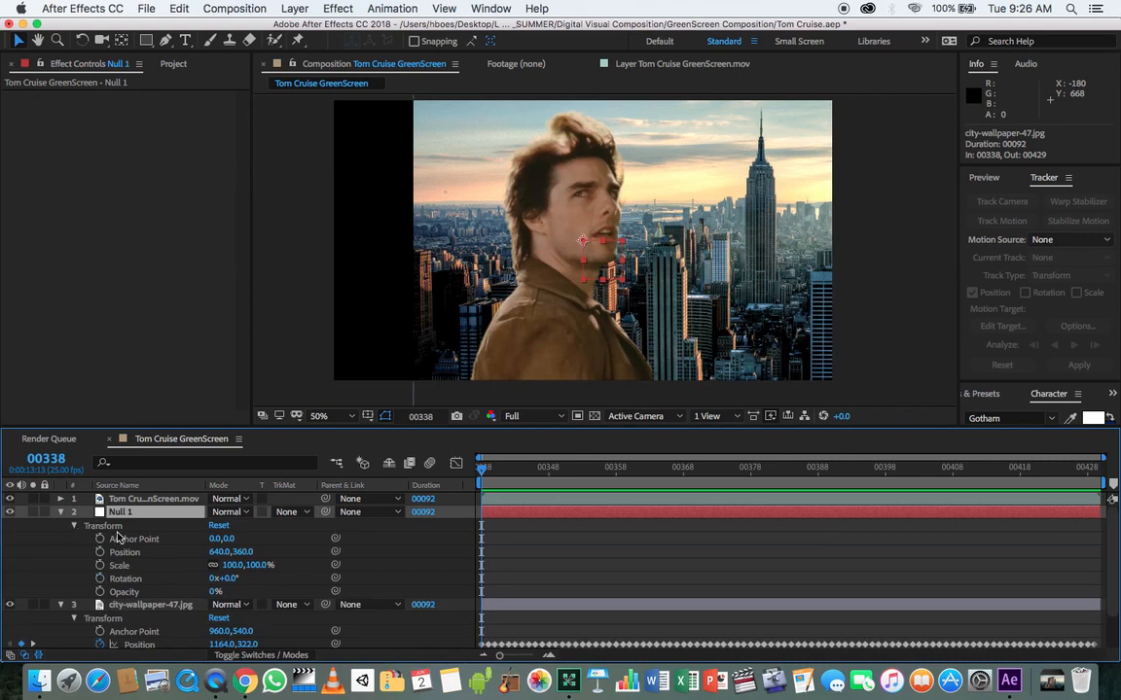
Parent the city-wallpaper-47.jpg layer to Null 1
scroll(117, 623, "down", 3)
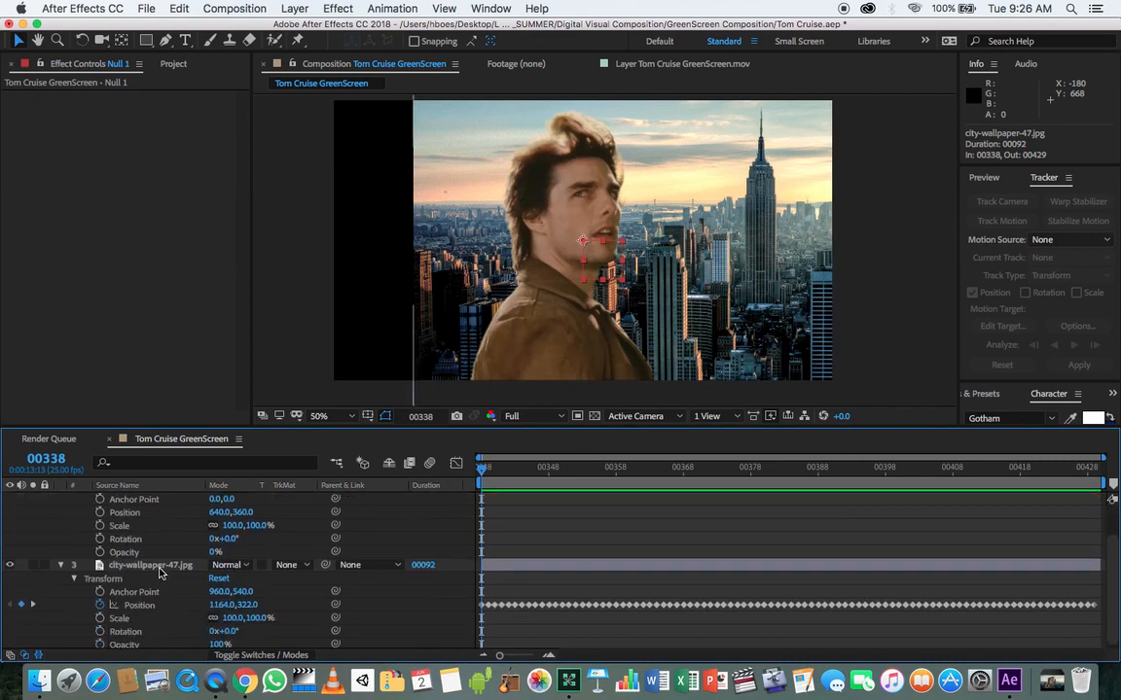
left_click(151, 565)
scroll(146, 545, "up", 3)
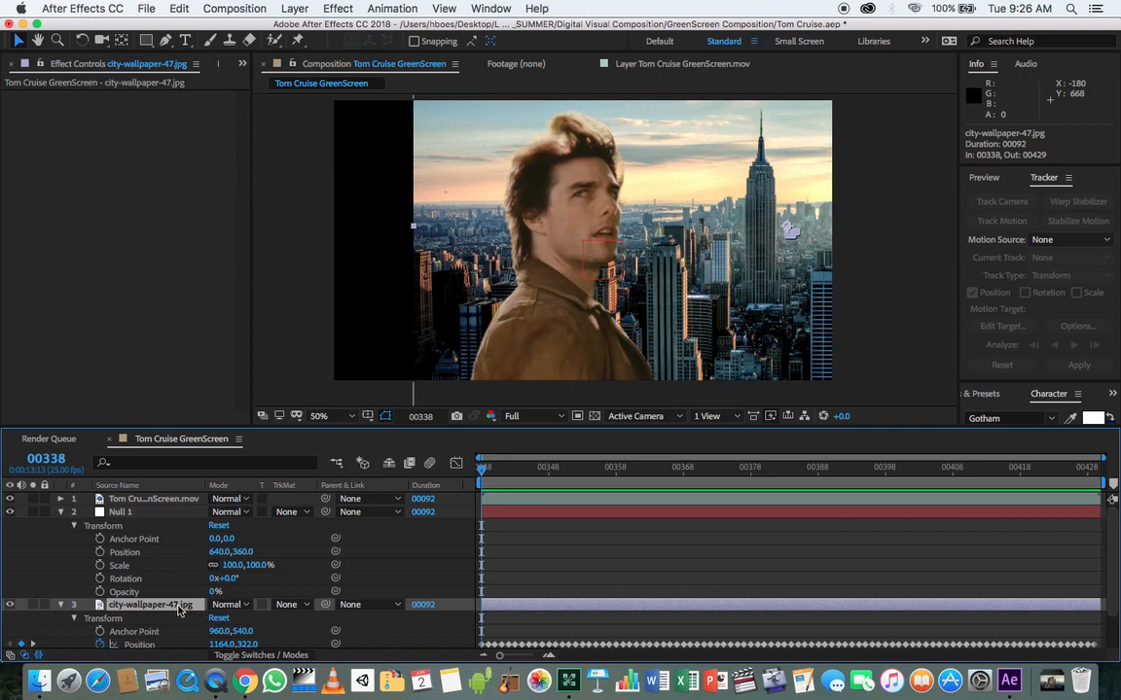
left_click(386, 615)
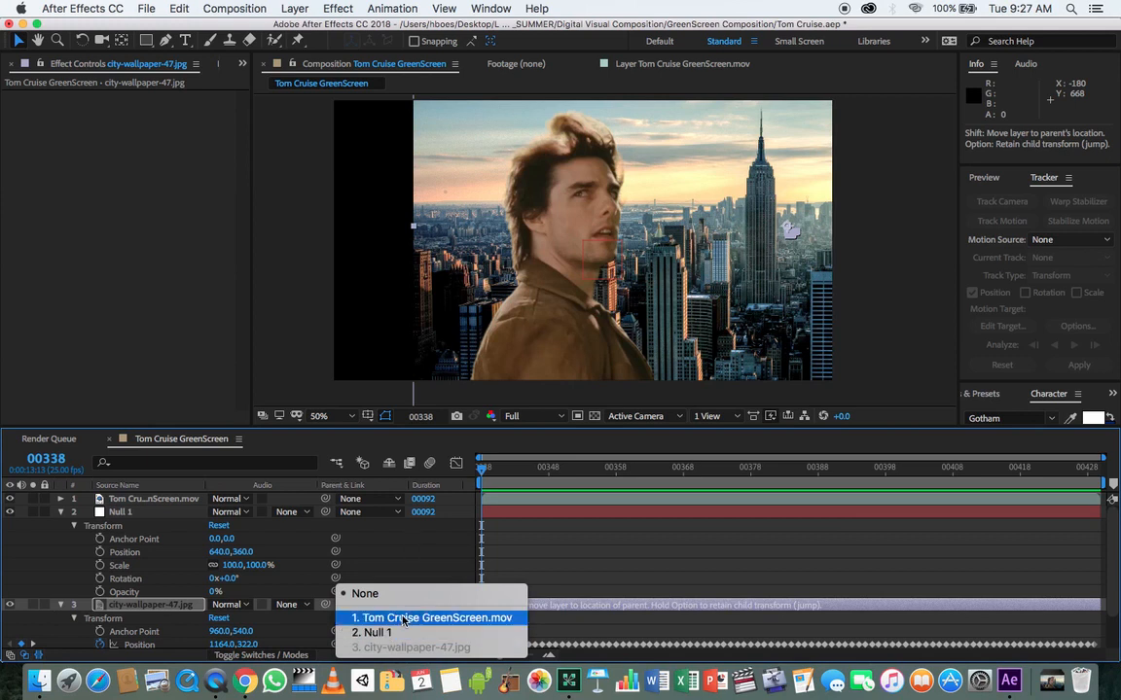
left_click(378, 633)
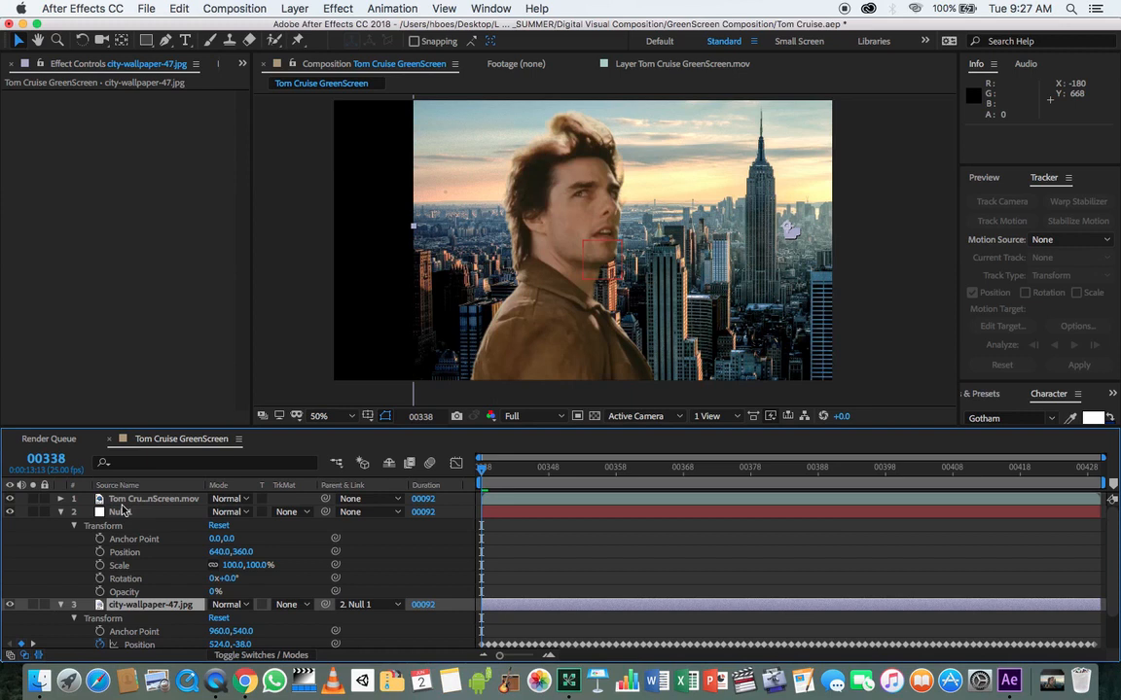
Reset the wallpaper layer's parent to None and link it back to Null 1 with the parent pick whip
left_click(358, 603)
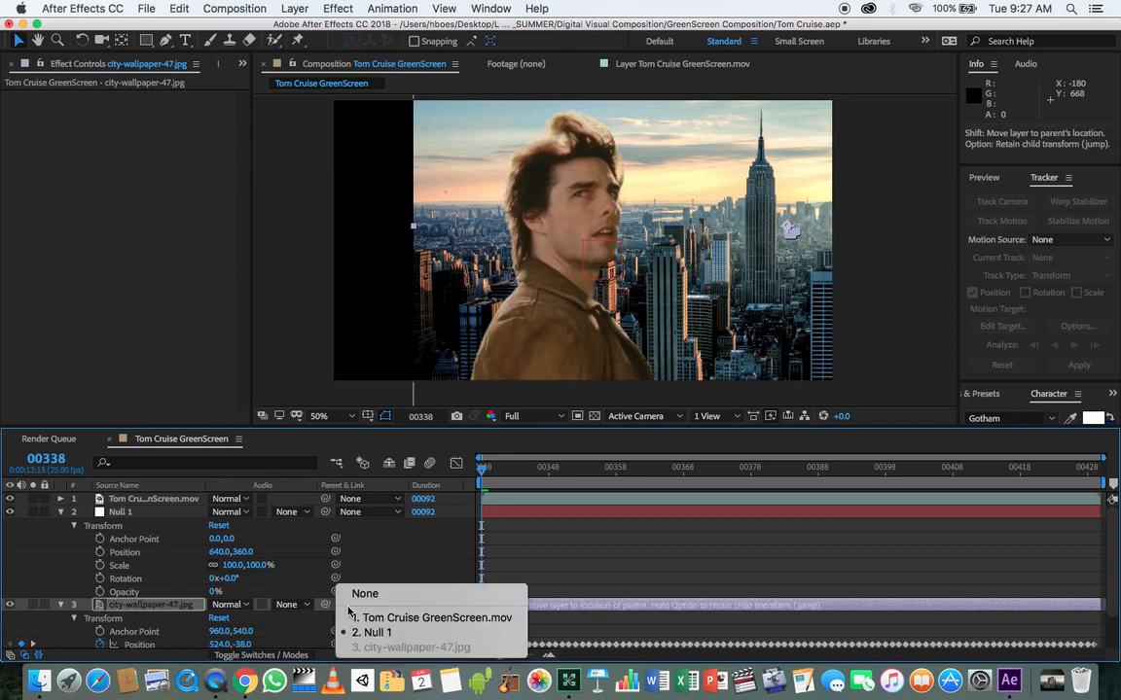
left_click(360, 595)
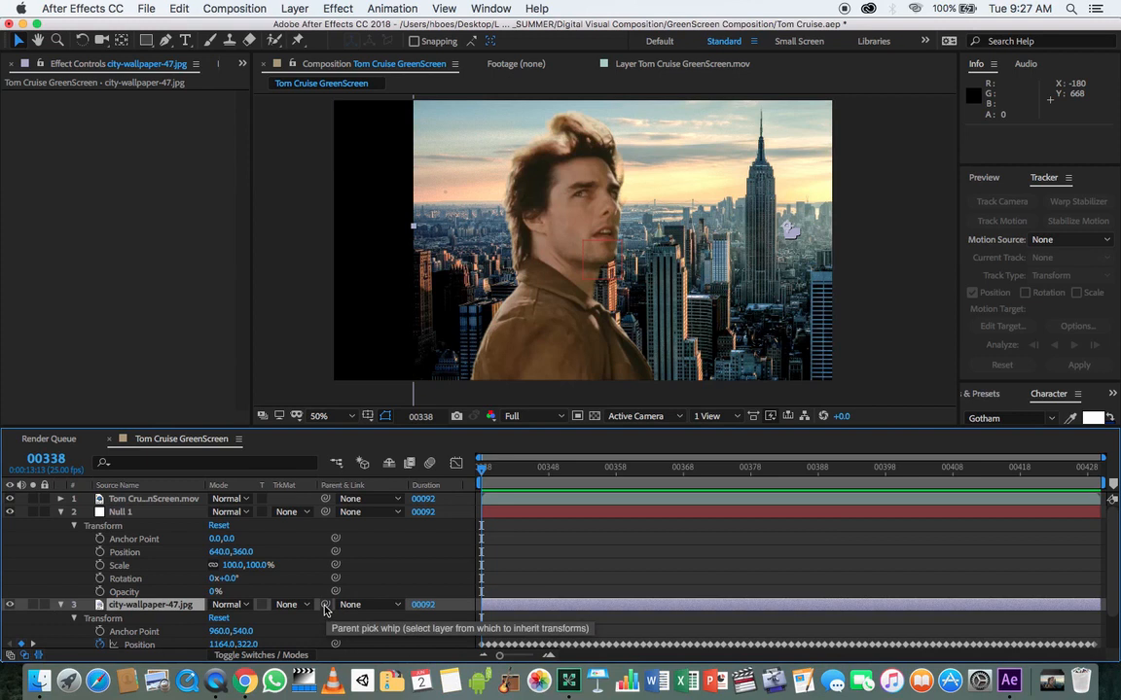
left_click_drag(325, 608, 116, 512)
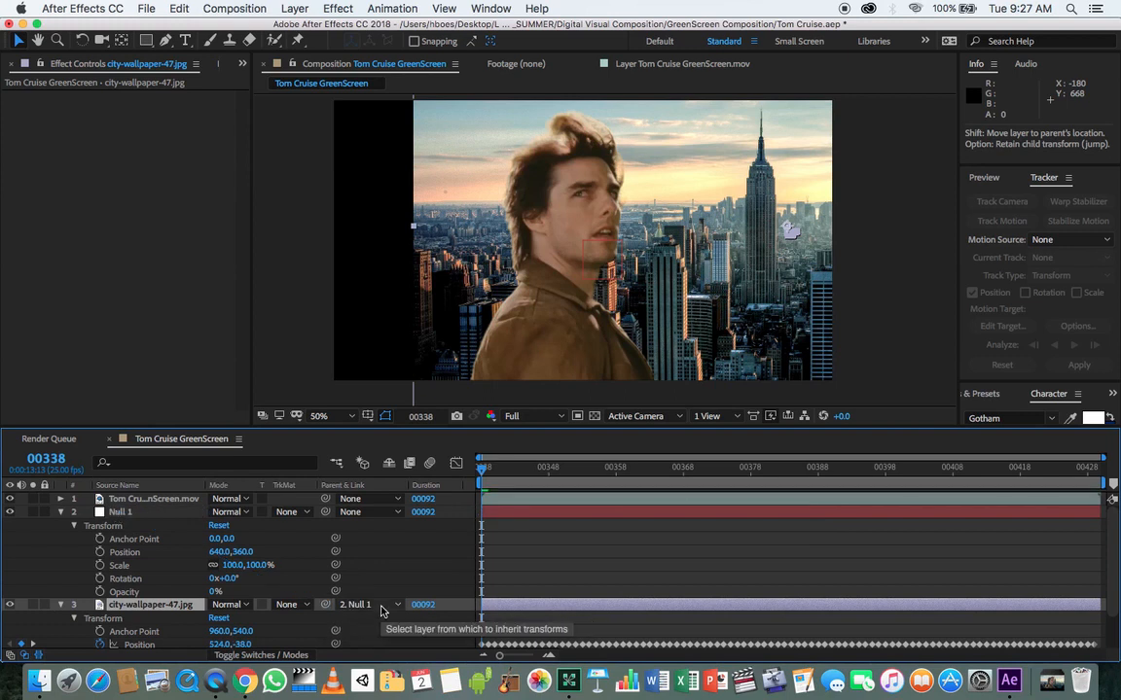
Move Null 1 horizontally to -154, 360 to shift the tracked wallpaper, and preview the composite
left_click(121, 512)
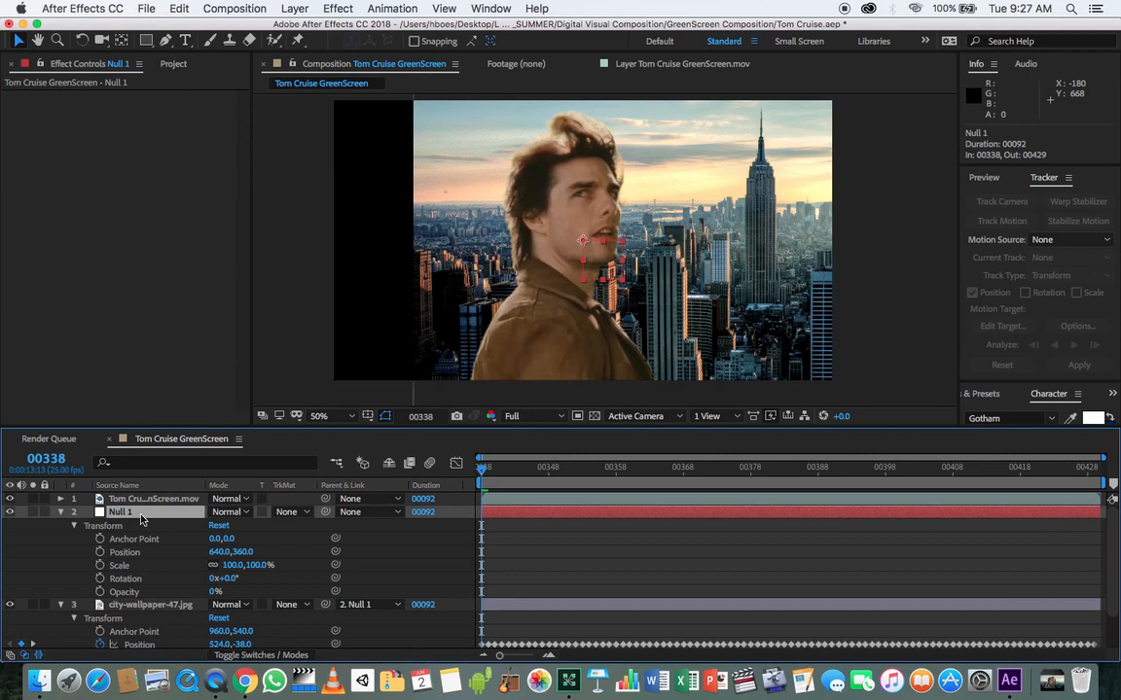
left_click_drag(594, 268, 313, 304)
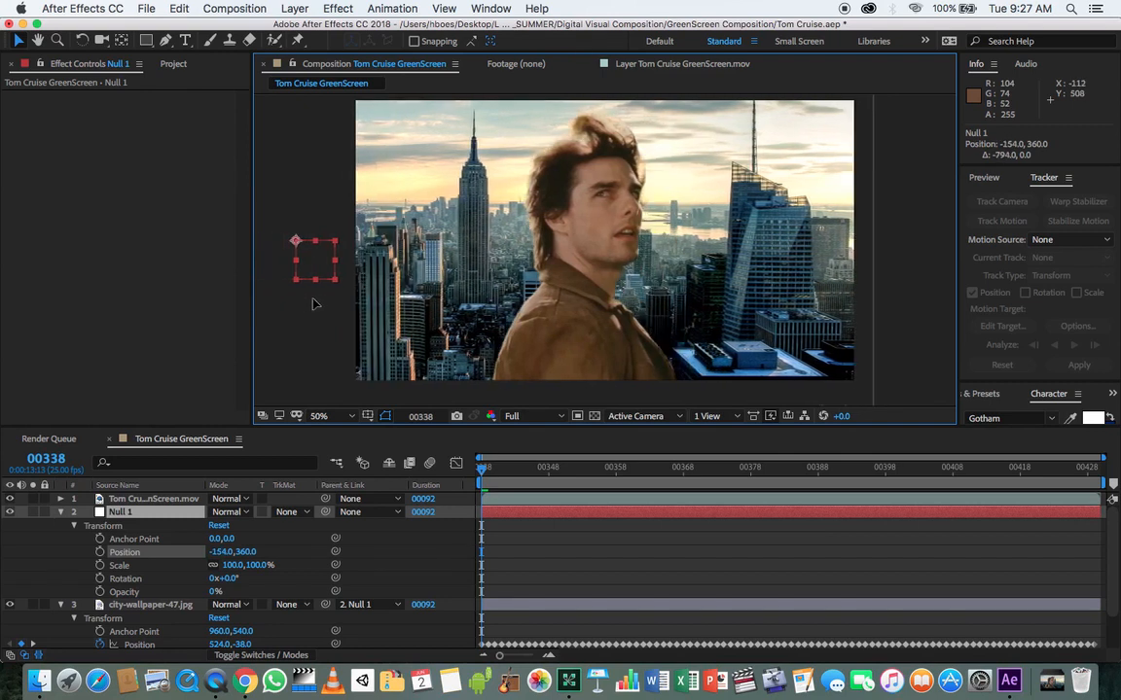
key("Return")
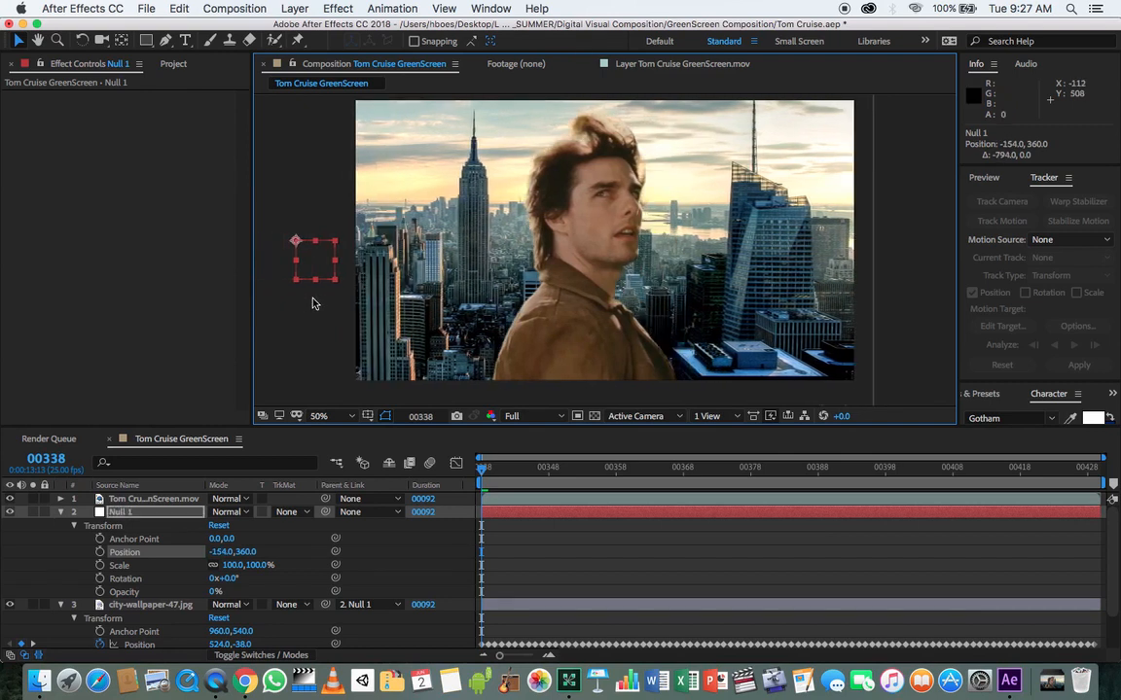
key("space")
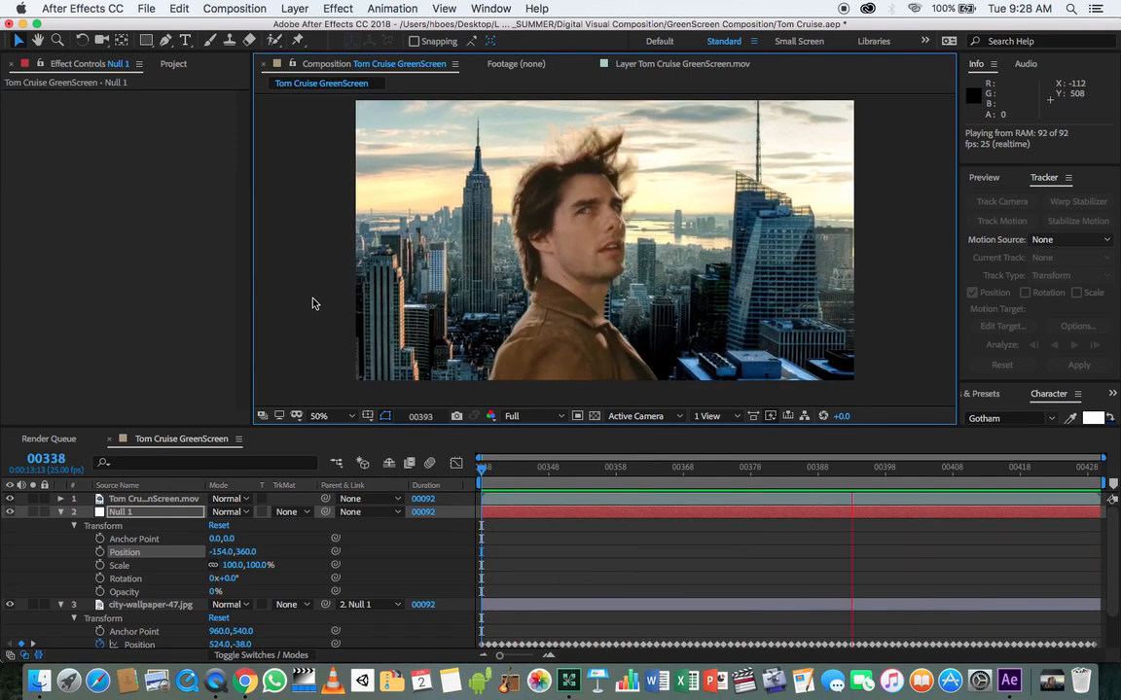
key("space")
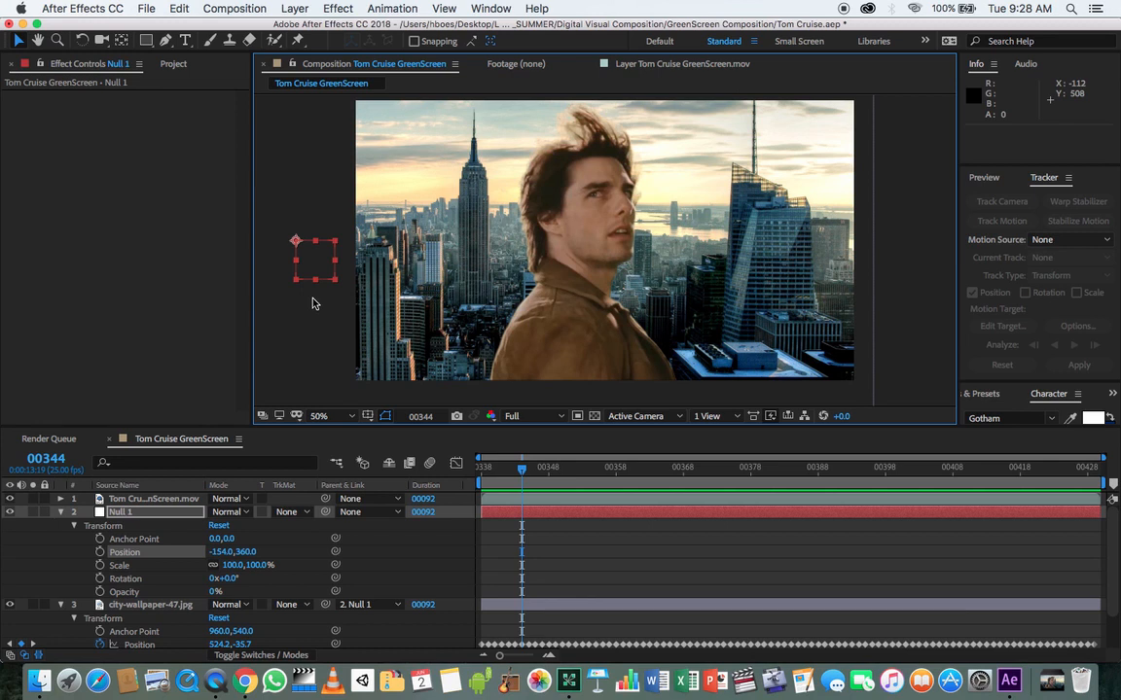
Try the green-screen footage at 660, 360 and Null 1 at -184, 360, check the last frame, and undo the null's move
left_click(187, 502)
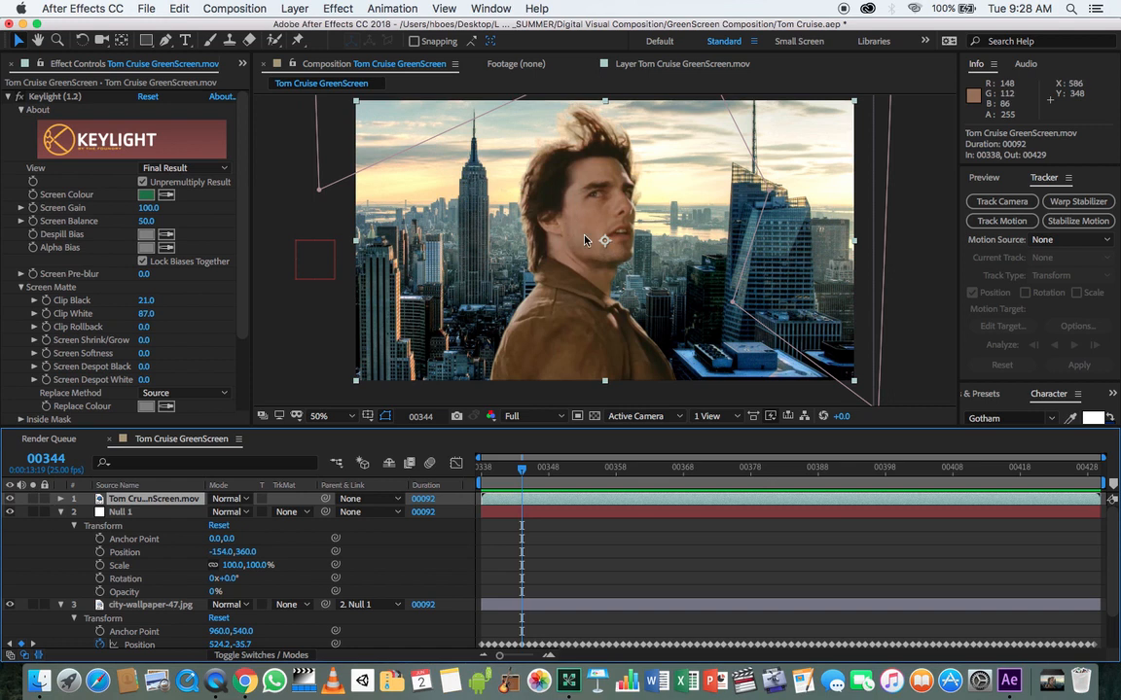
left_click_drag(572, 312, 581, 313)
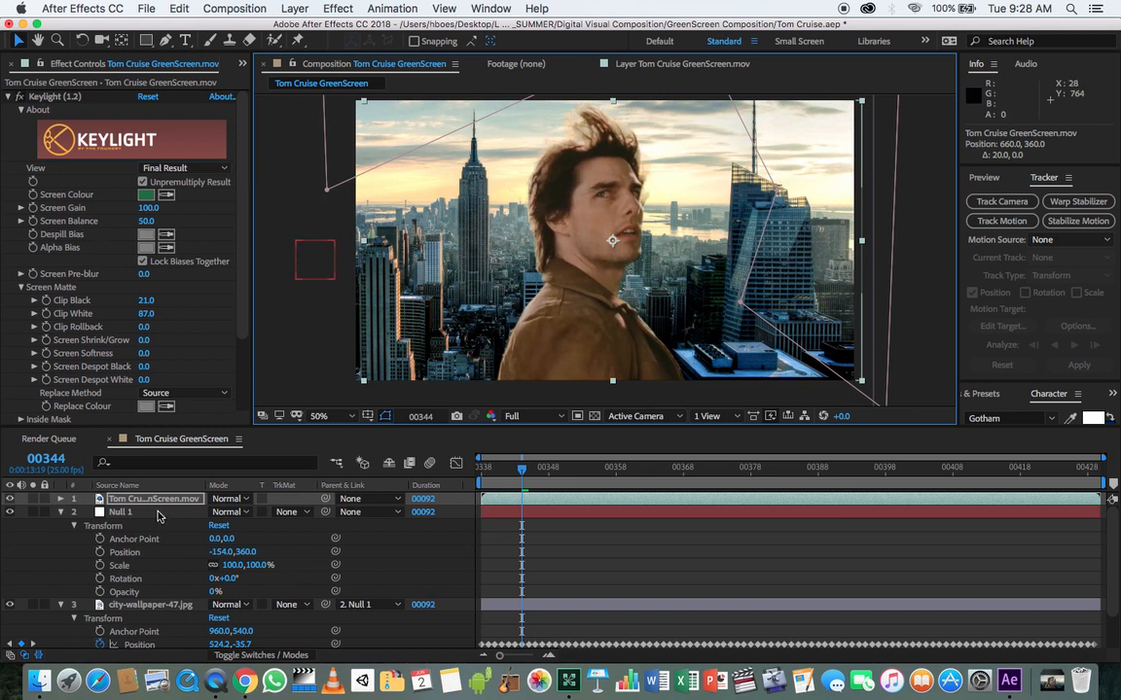
left_click(313, 255)
left_click_drag(322, 264, 311, 264)
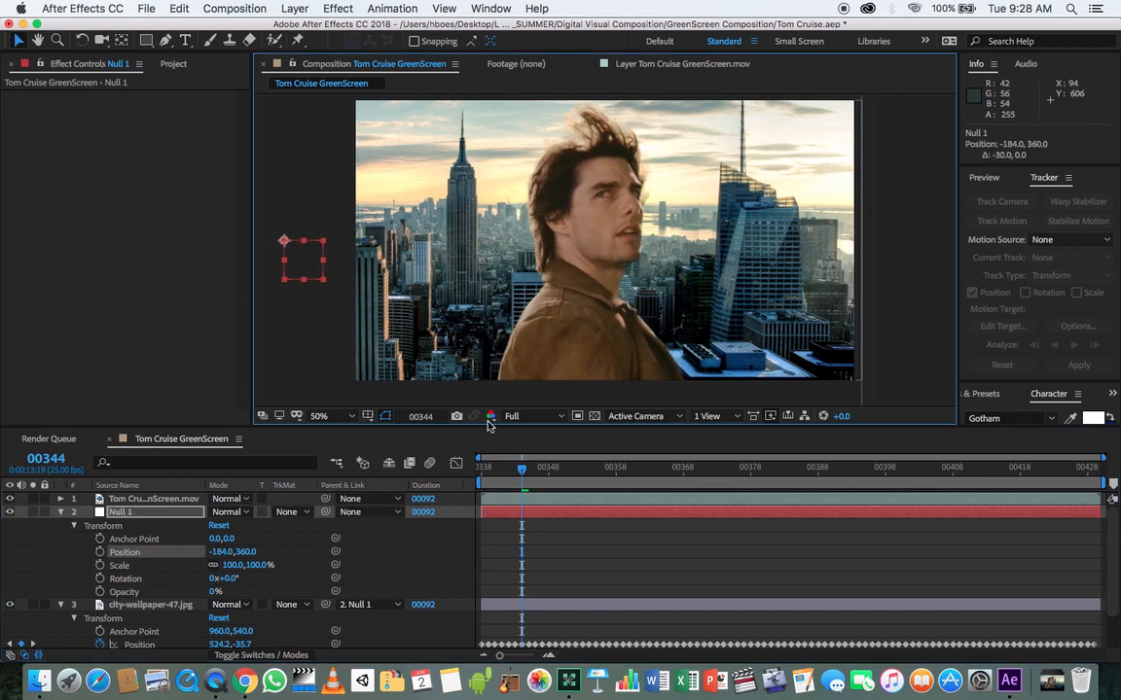
left_click_drag(524, 472, 1117, 459)
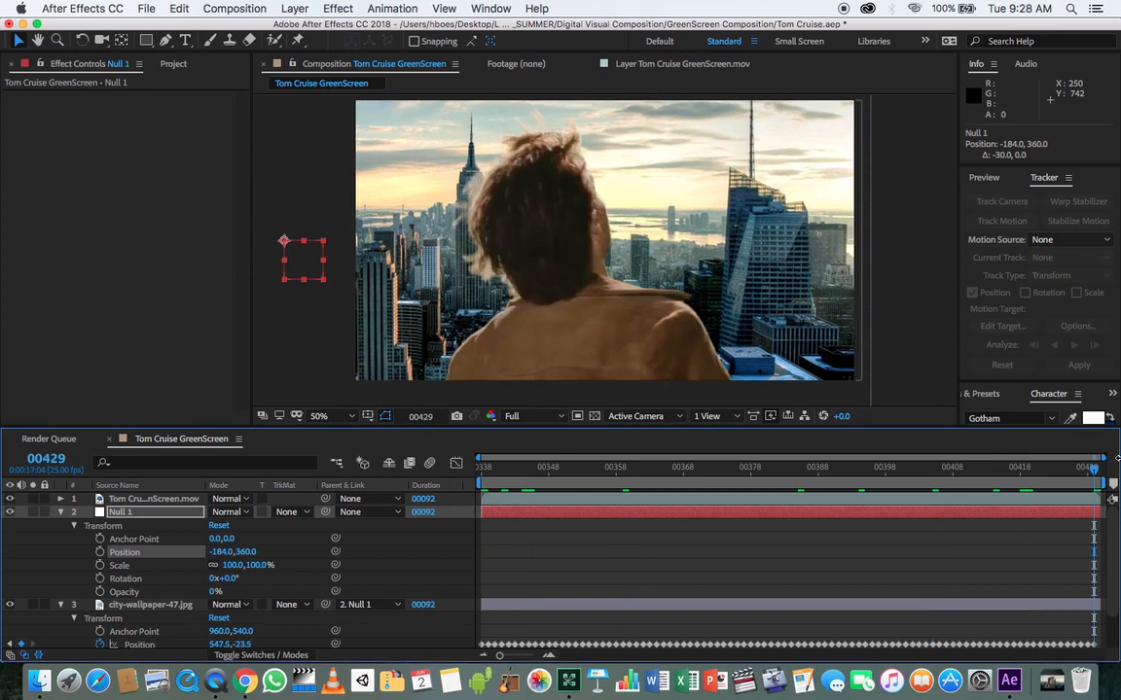
key("super+z")
left_click_drag(503, 469, 481, 469)
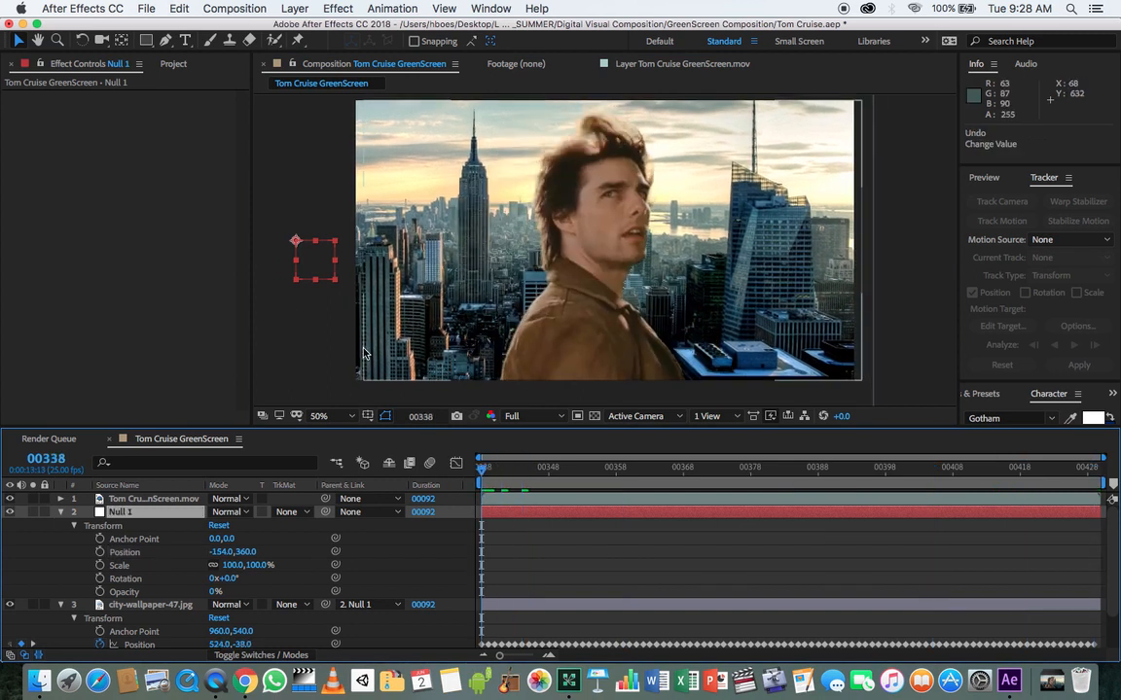
At frame 338, move Null 1 to 358, 360 and the green-screen footage to 420, 360
left_click_drag(315, 275, 516, 288)
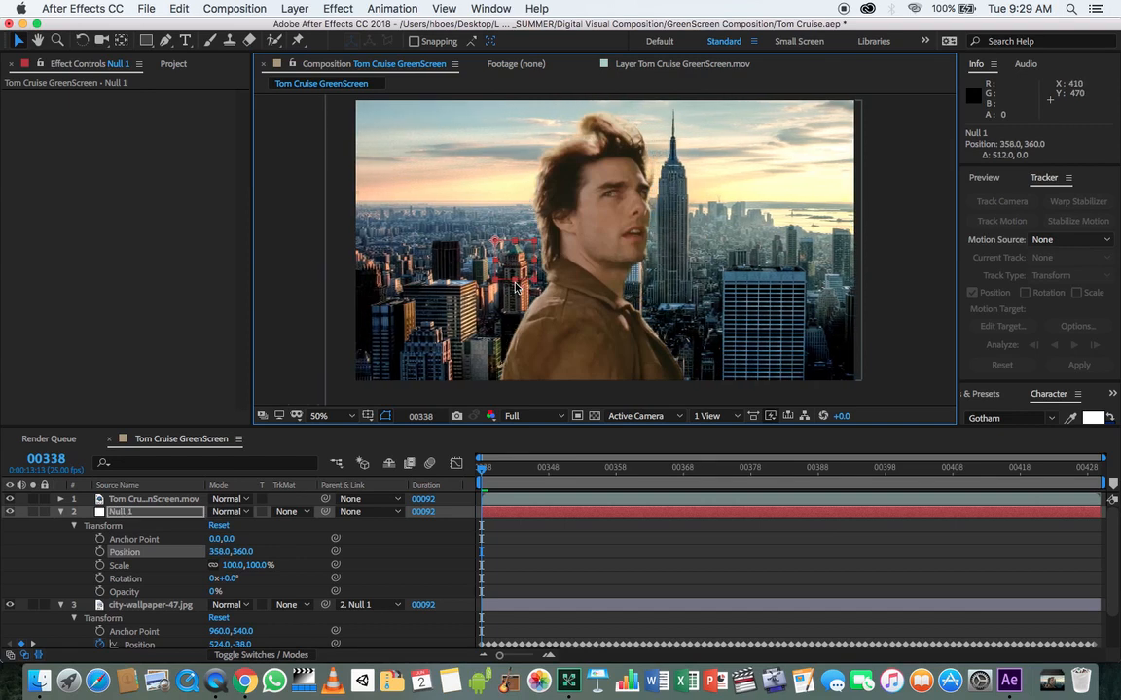
left_click(146, 498)
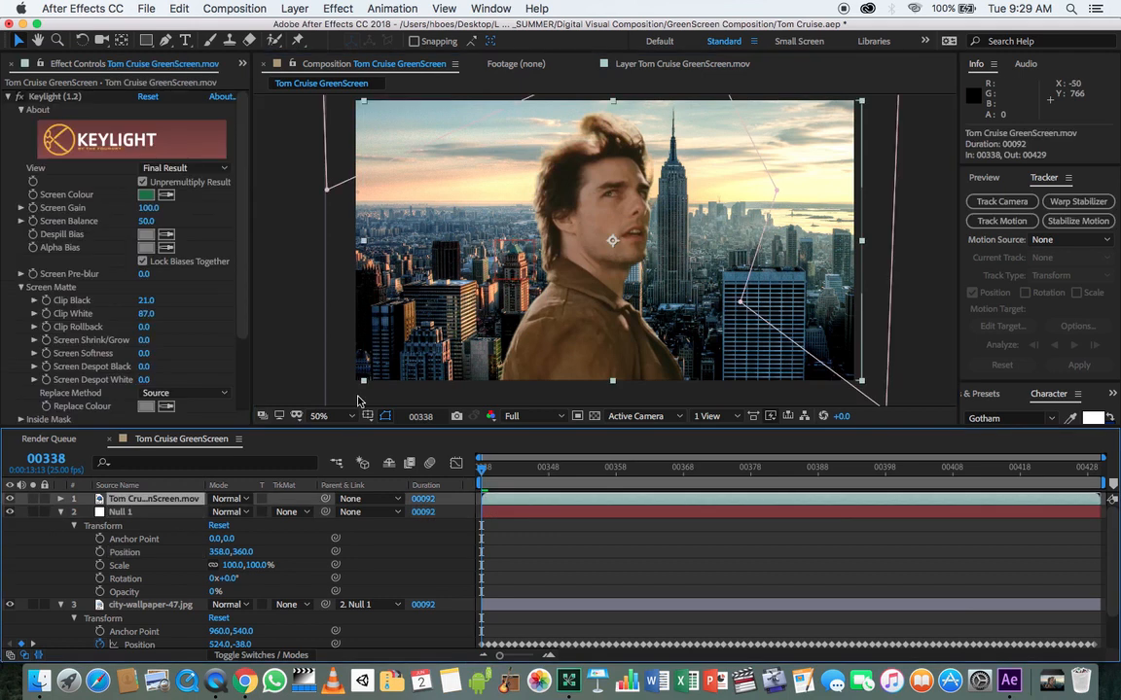
left_click_drag(547, 347, 523, 348)
left_click_drag(495, 351, 462, 356)
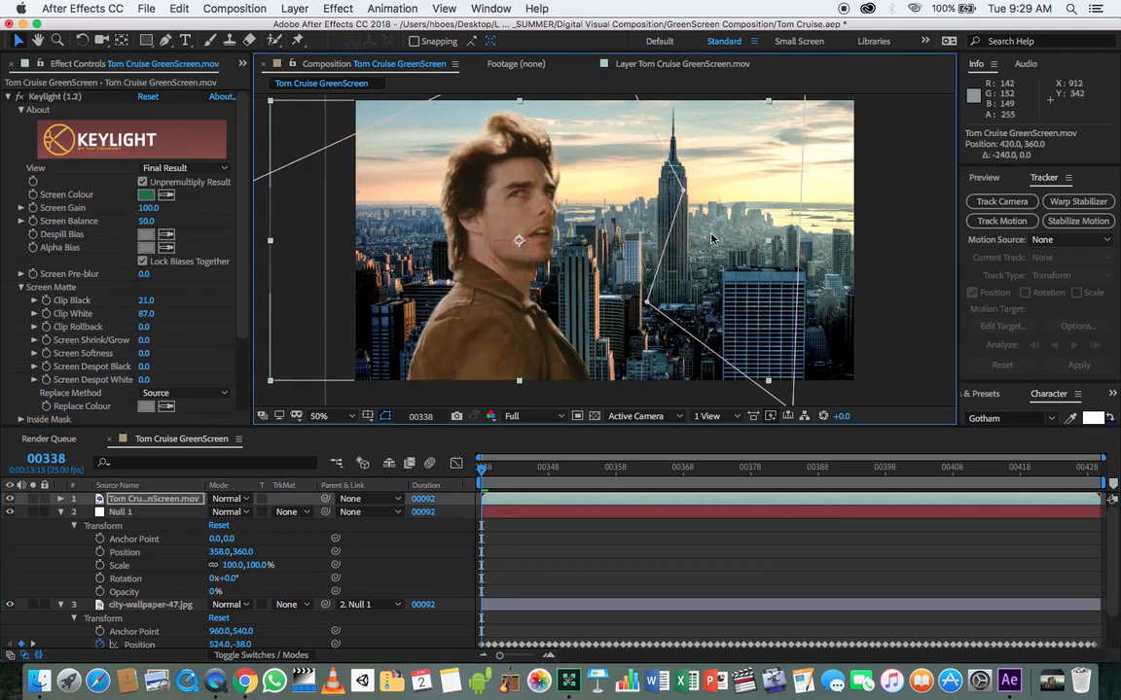
Shift Null 1 to 374, 360 and check the composite through to frame 429
left_click(160, 512)
left_click_drag(496, 240, 503, 240)
key("space")
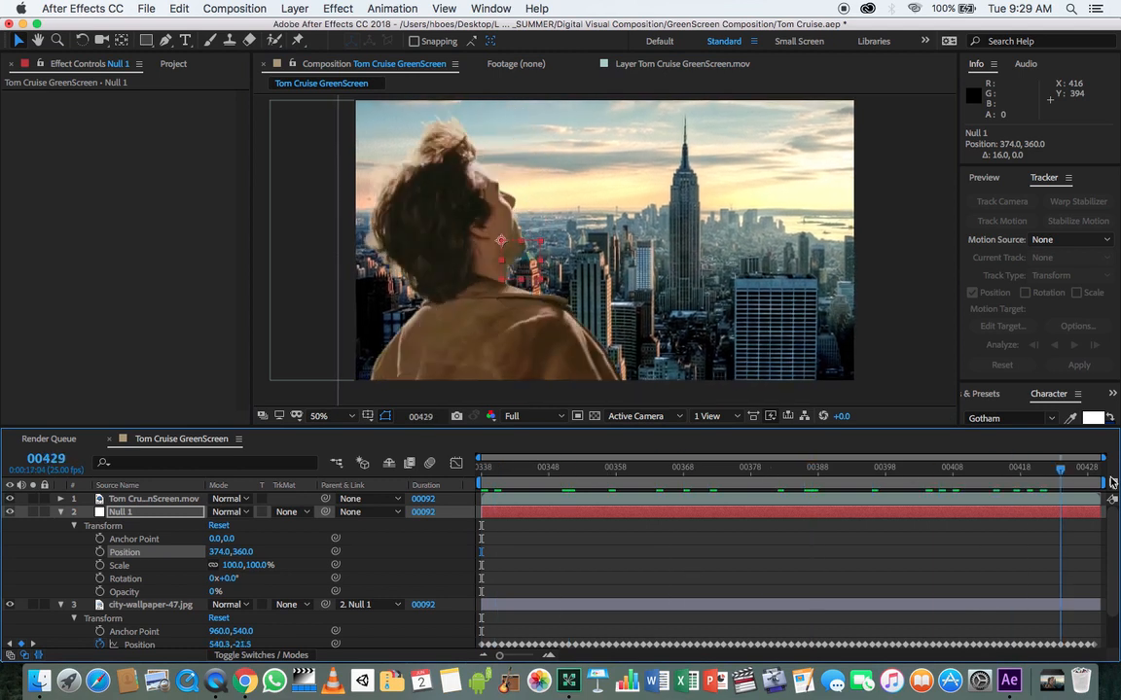
Shift the green-screen footage right at frame 429, move Null 1 to 388, 360, and check the framing back at frame 338
left_click(584, 283)
left_click_drag(584, 282, 574, 309)
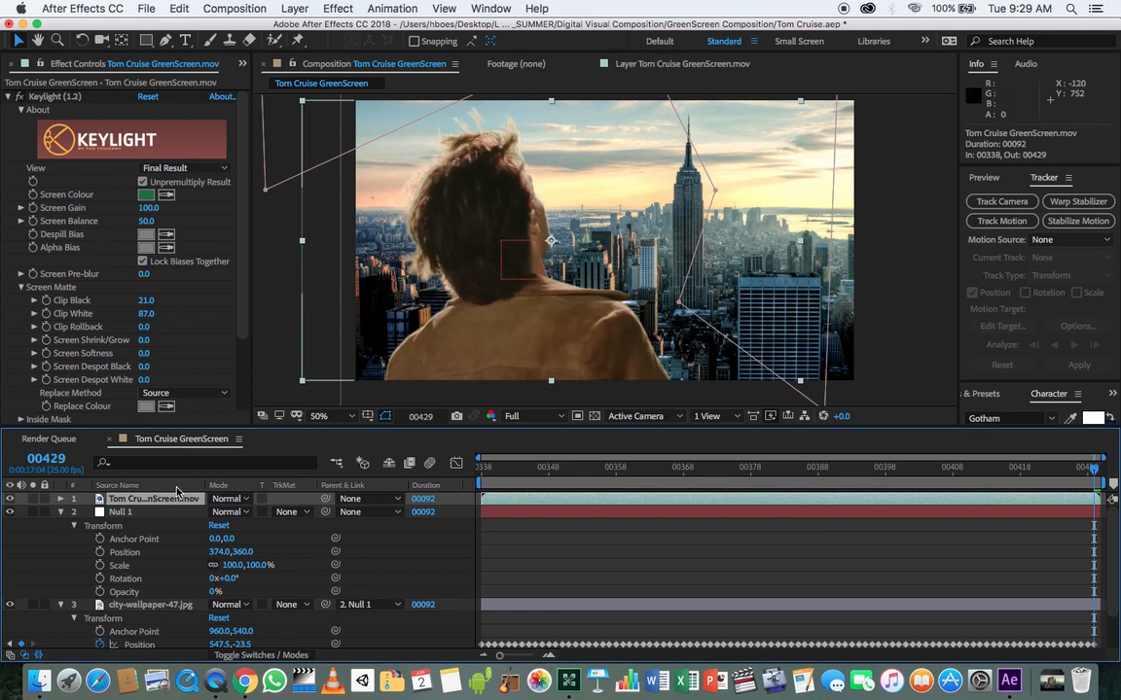
left_click(118, 512)
left_click_drag(535, 259, 541, 259)
left_click_drag(547, 470, 444, 475)
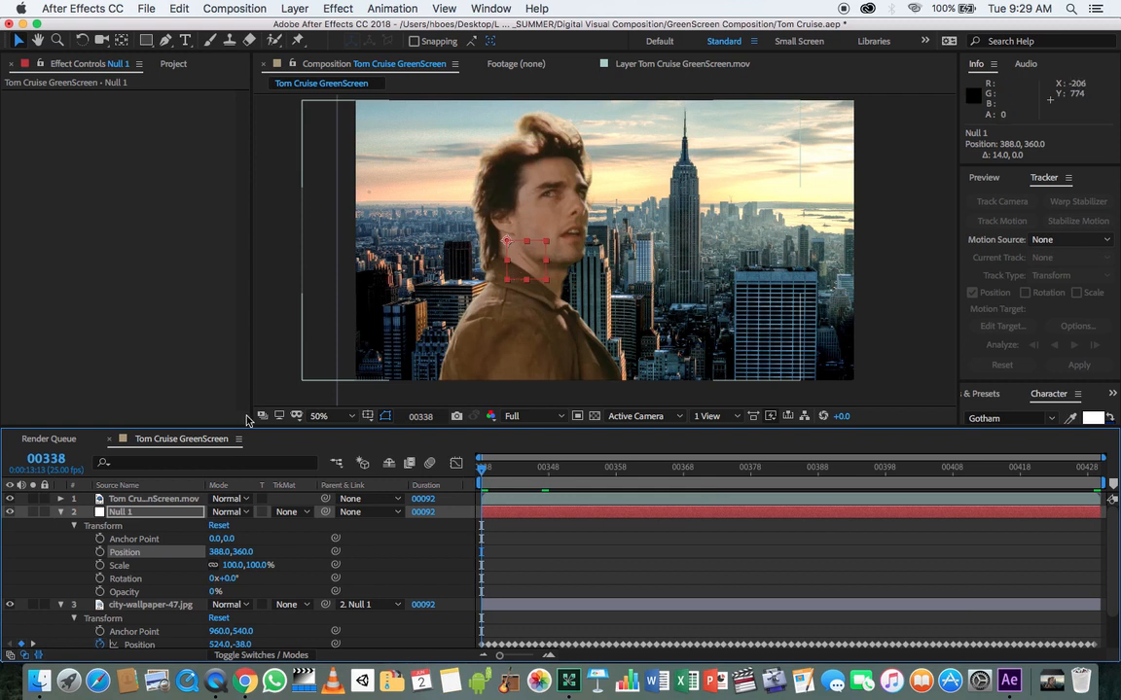
Collapse the properties of Null 1 and the city wallpaper layer and deselect all layers
left_click(61, 515)
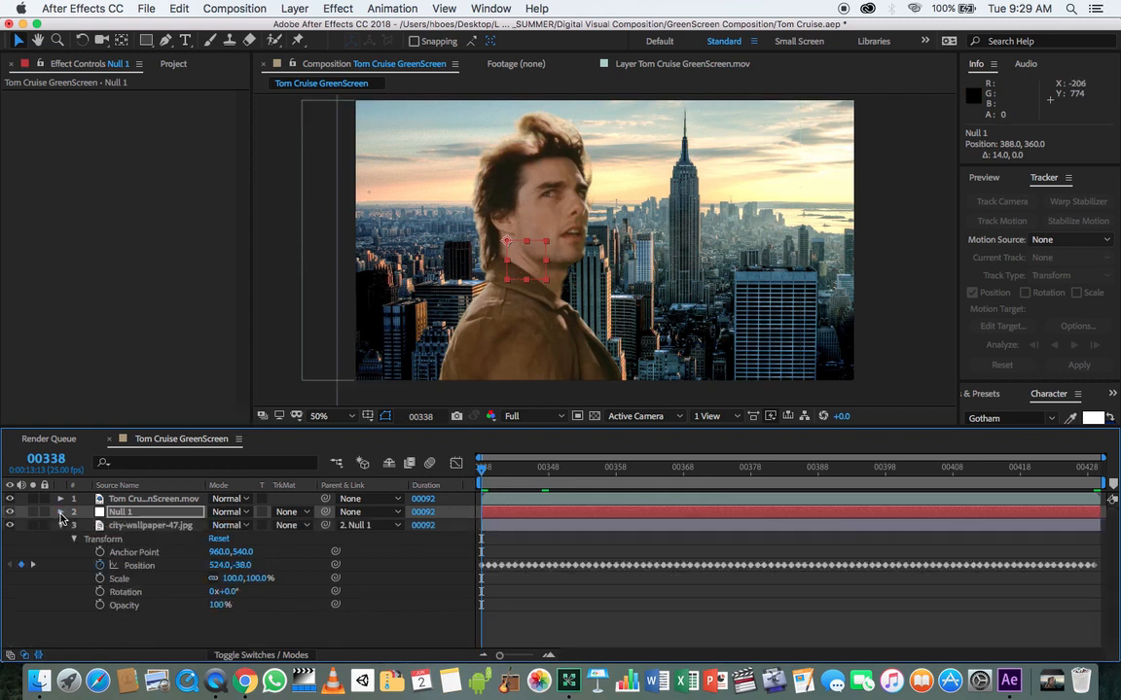
left_click(61, 527)
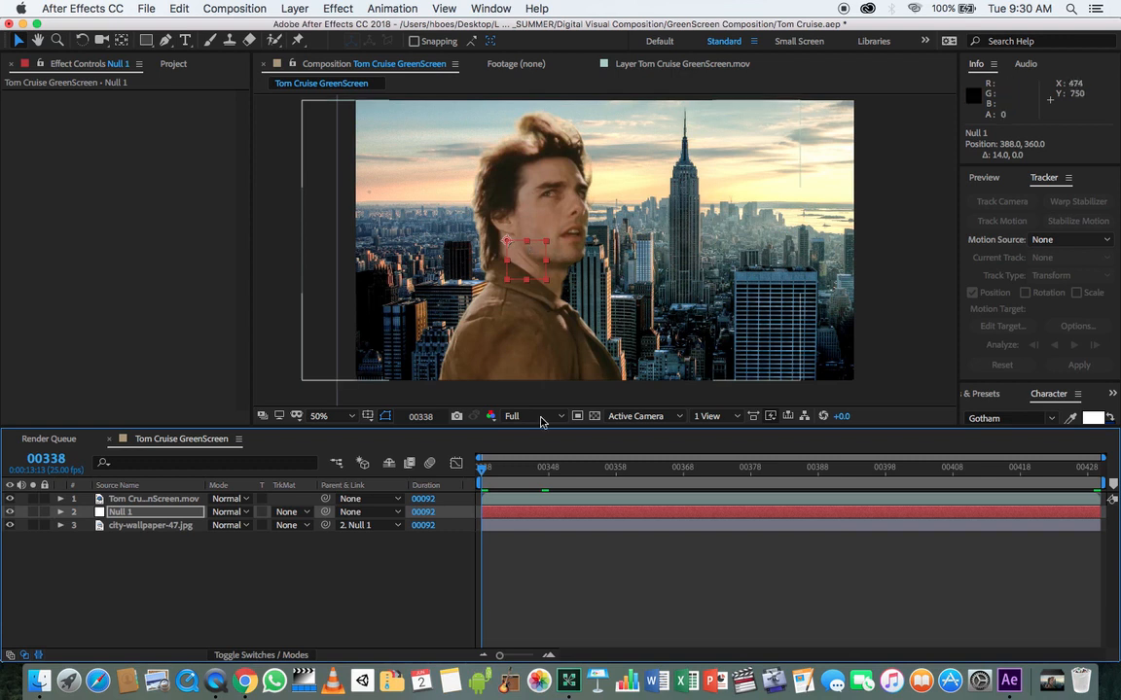
left_click(174, 601)
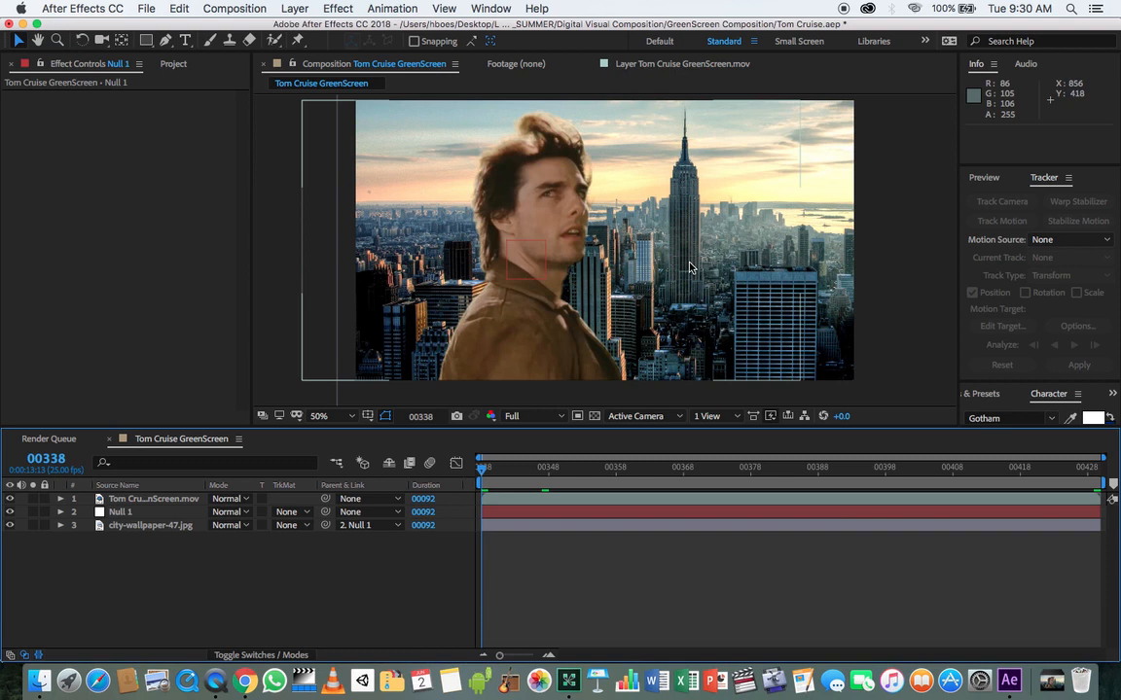
Try the Auto Color correction effect on the city-wallpaper-47.jpg layer
left_click(142, 526)
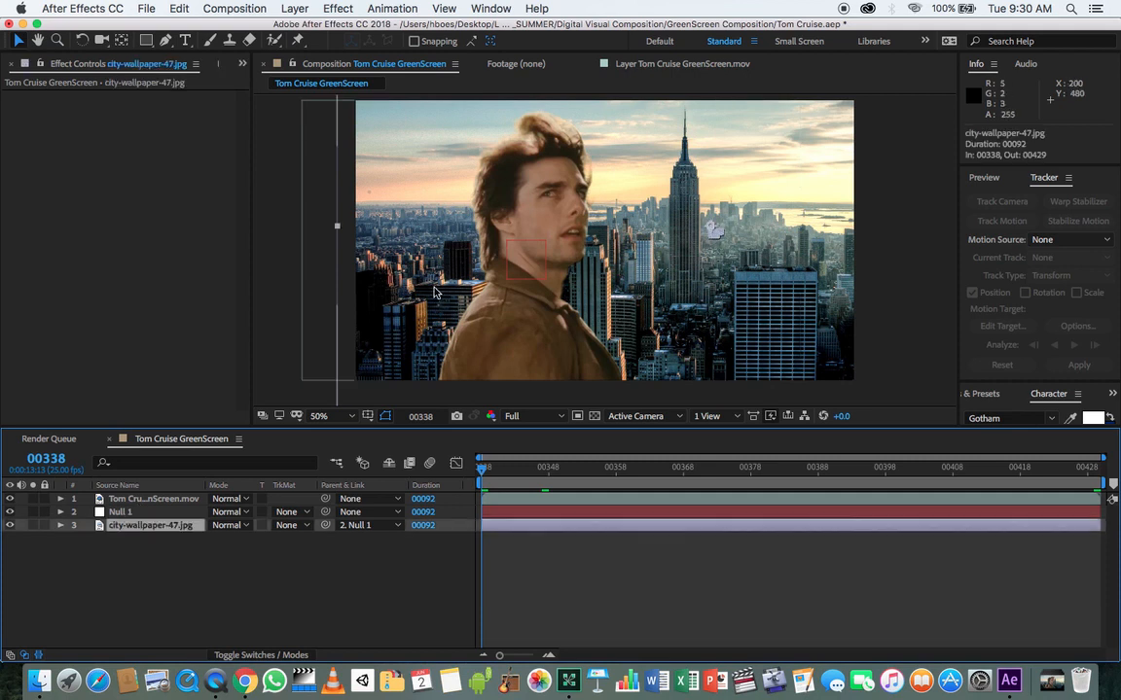
left_click(335, 9)
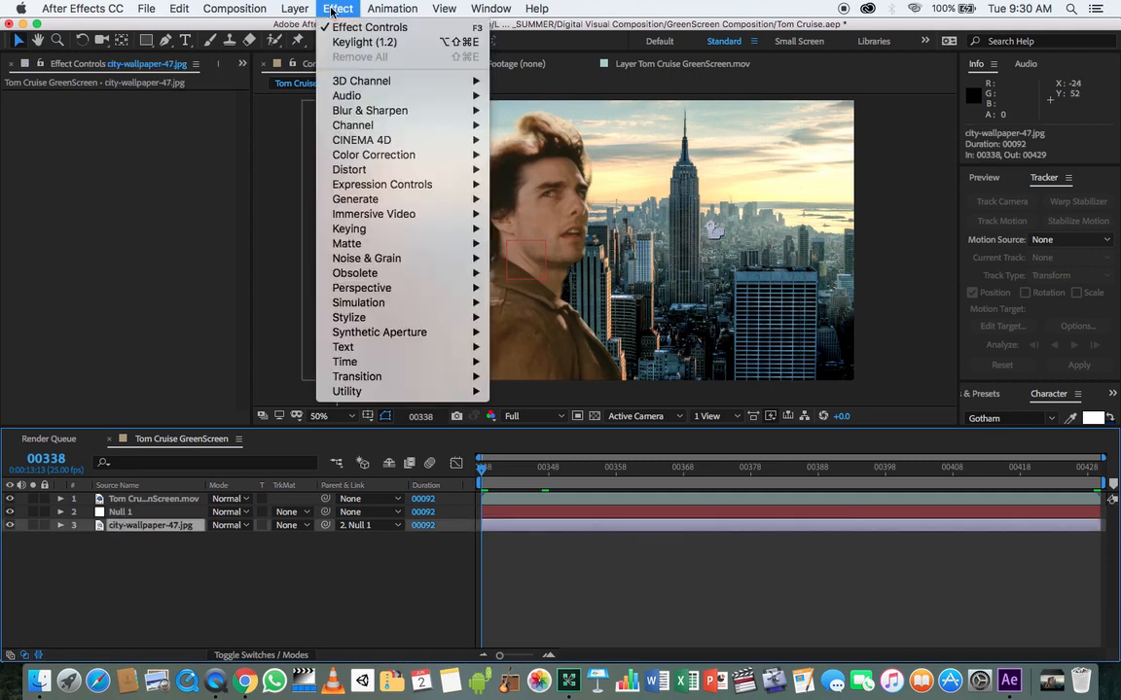
mouse_move(386, 155)
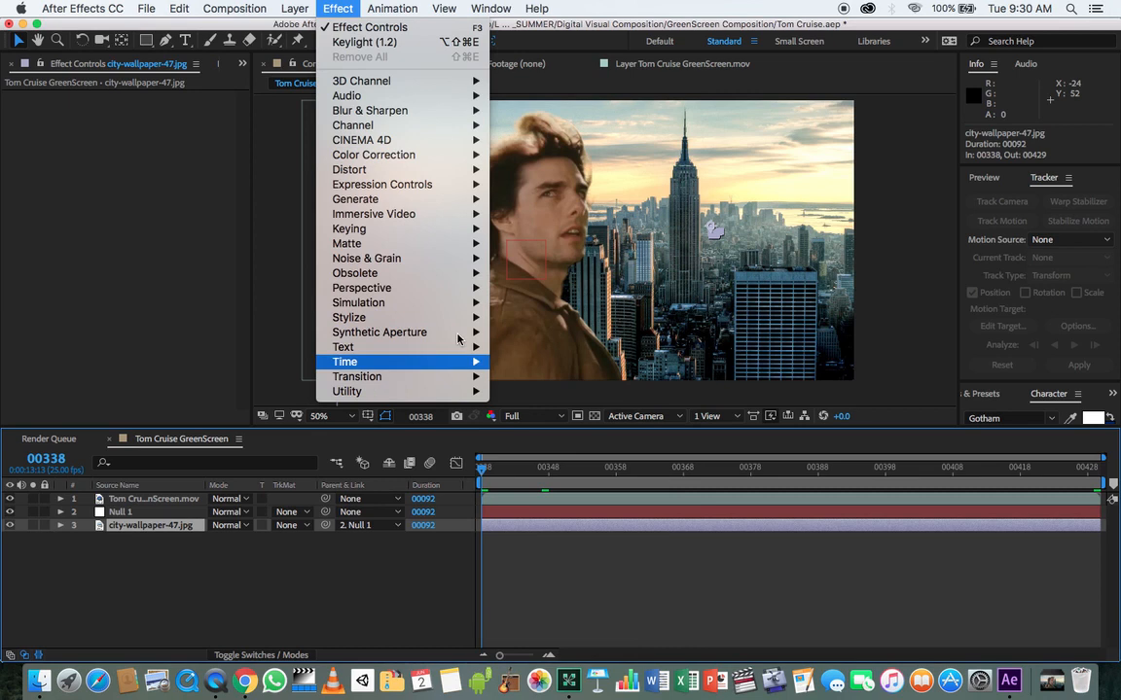
mouse_move(464, 114)
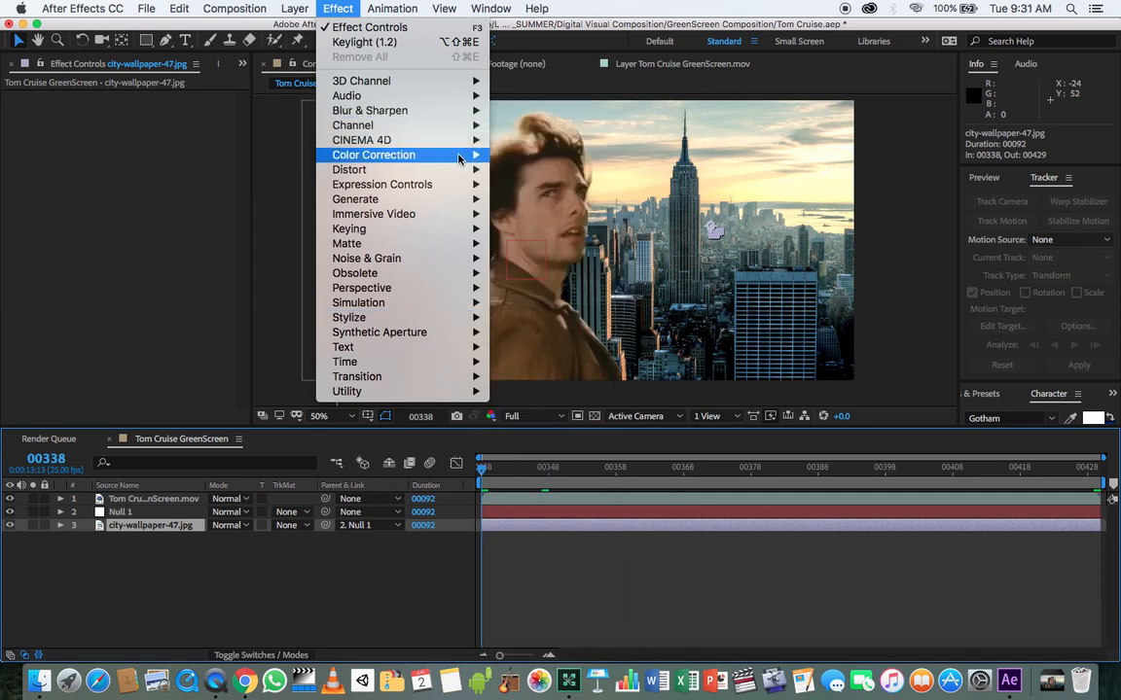
mouse_move(457, 154)
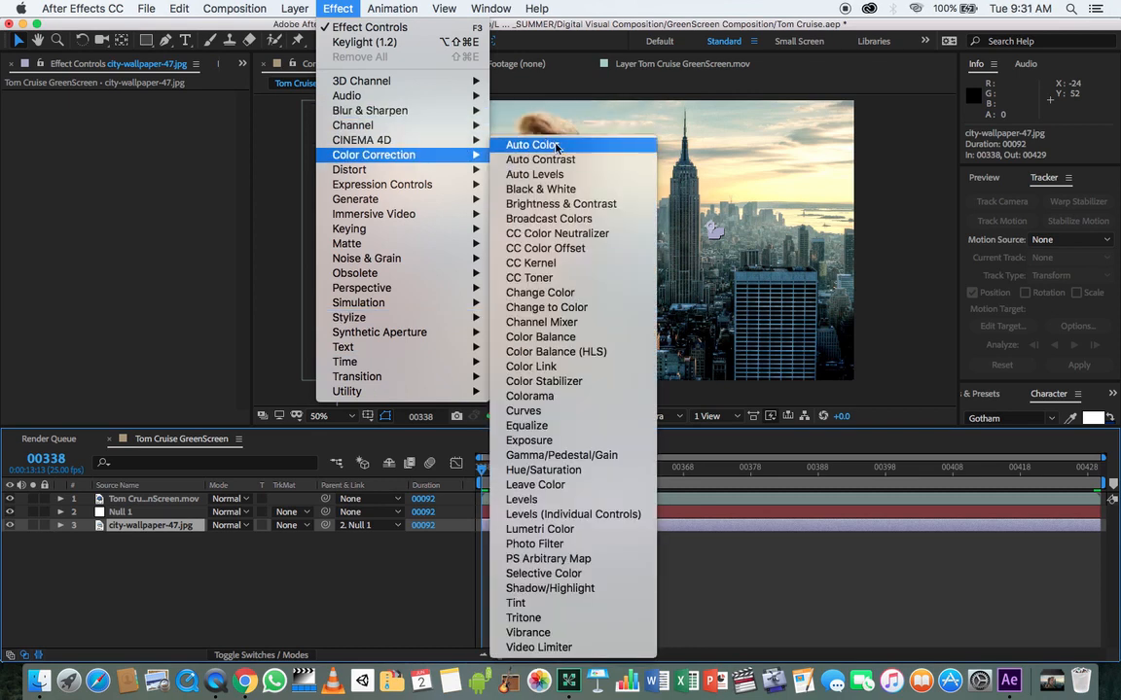
left_click(561, 146)
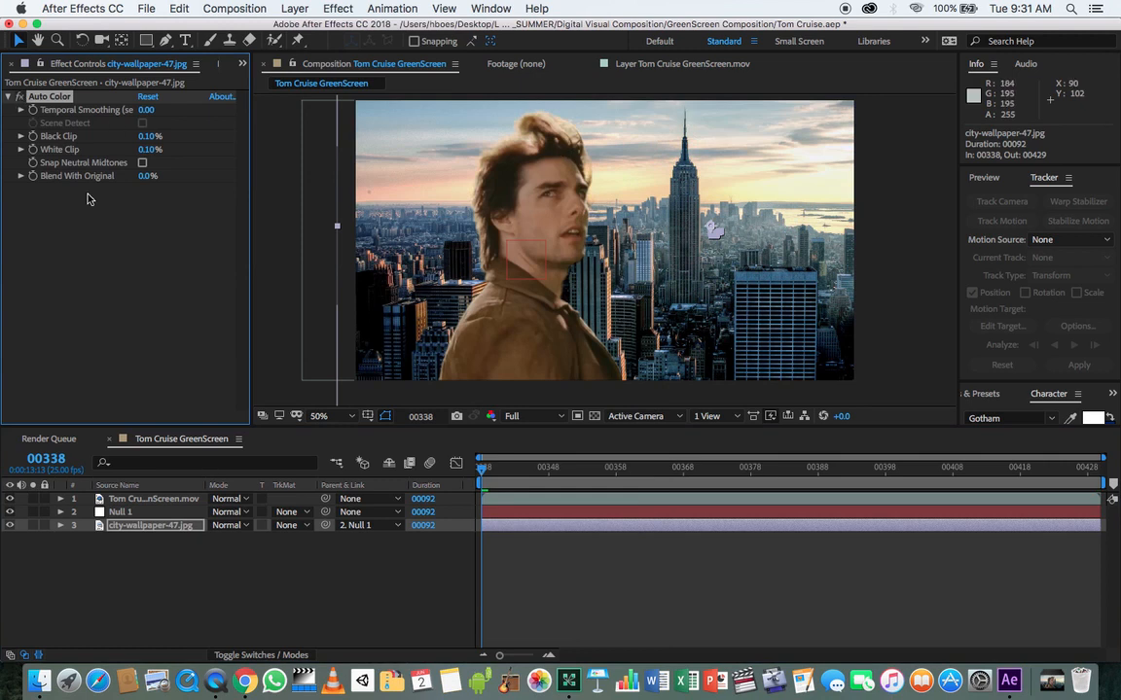
Switch Auto Color off and on repeatedly to compare the wallpaper's colours, and delete the effect
left_click(19, 98)
left_click(19, 98)
left_click(20, 99)
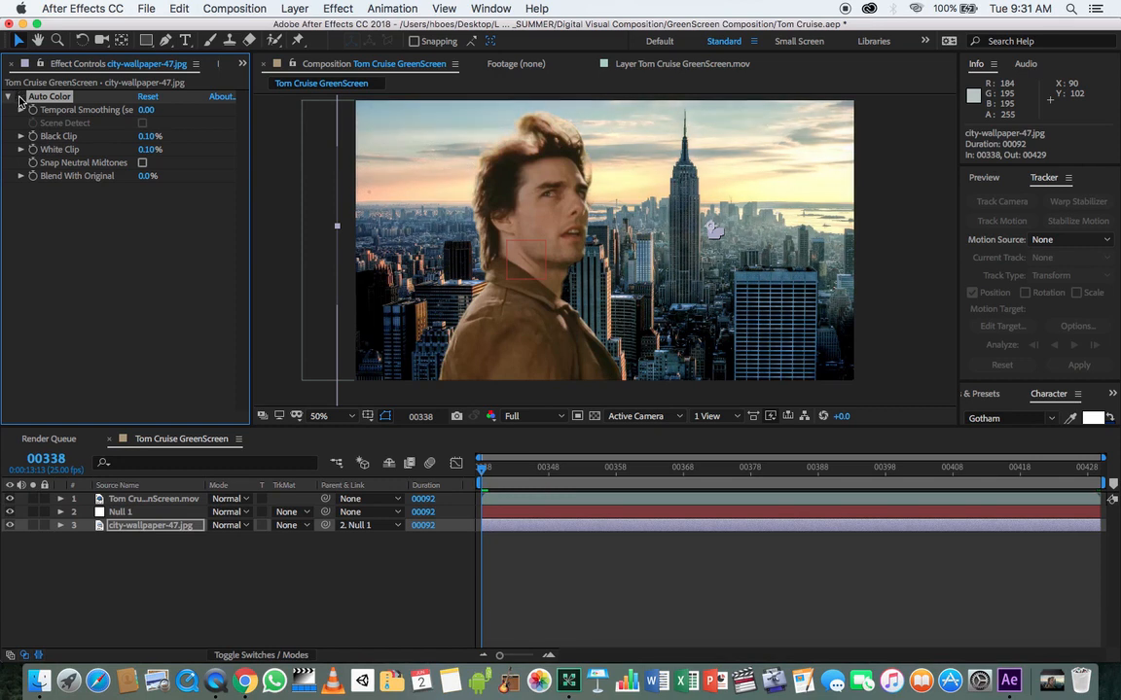
left_click(19, 98)
left_click(19, 98)
left_click(20, 98)
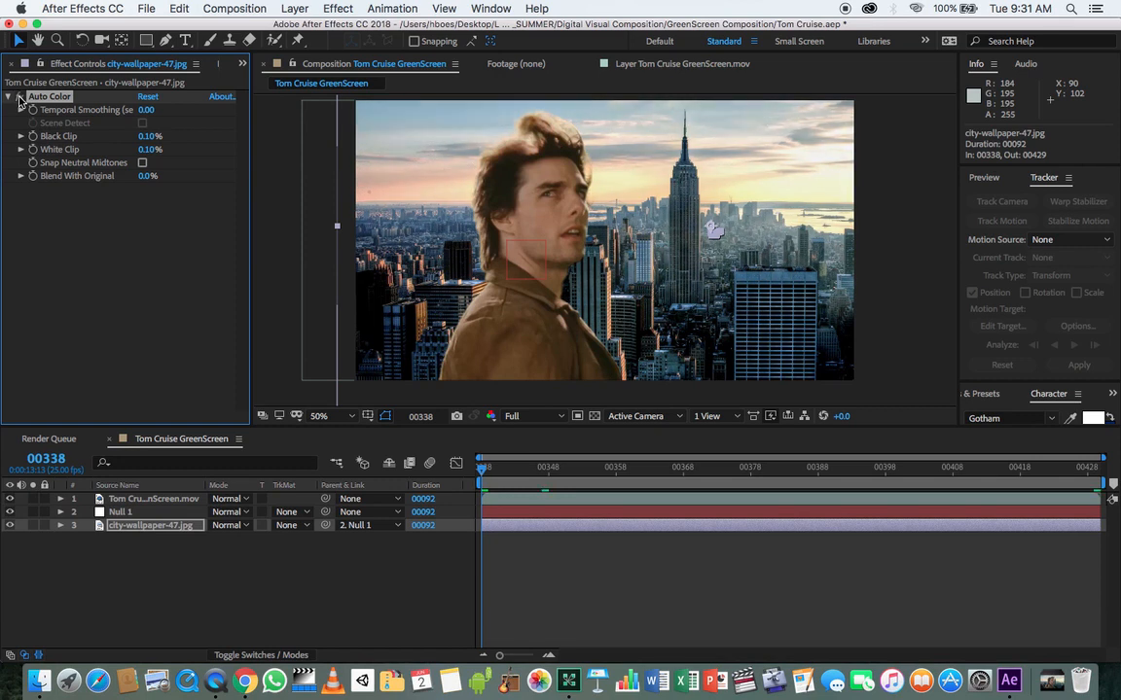
left_click(19, 98)
left_click(19, 98)
left_click(19, 99)
left_click(19, 98)
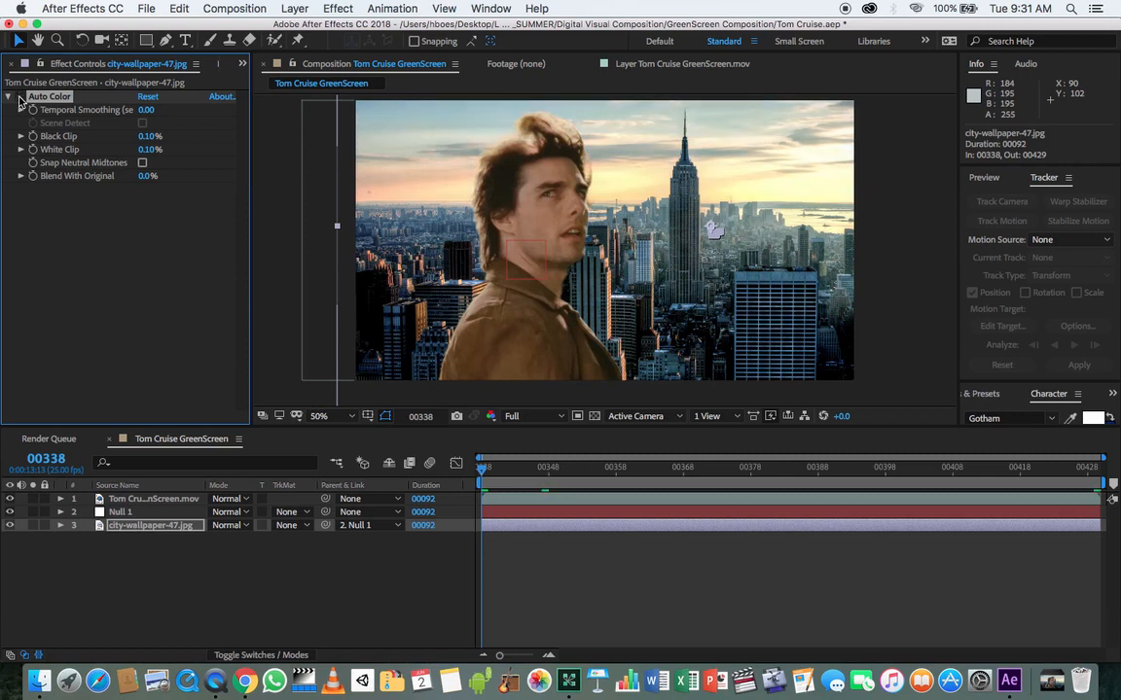
left_click(19, 99)
left_click(19, 99)
left_click(21, 97)
left_click(64, 213)
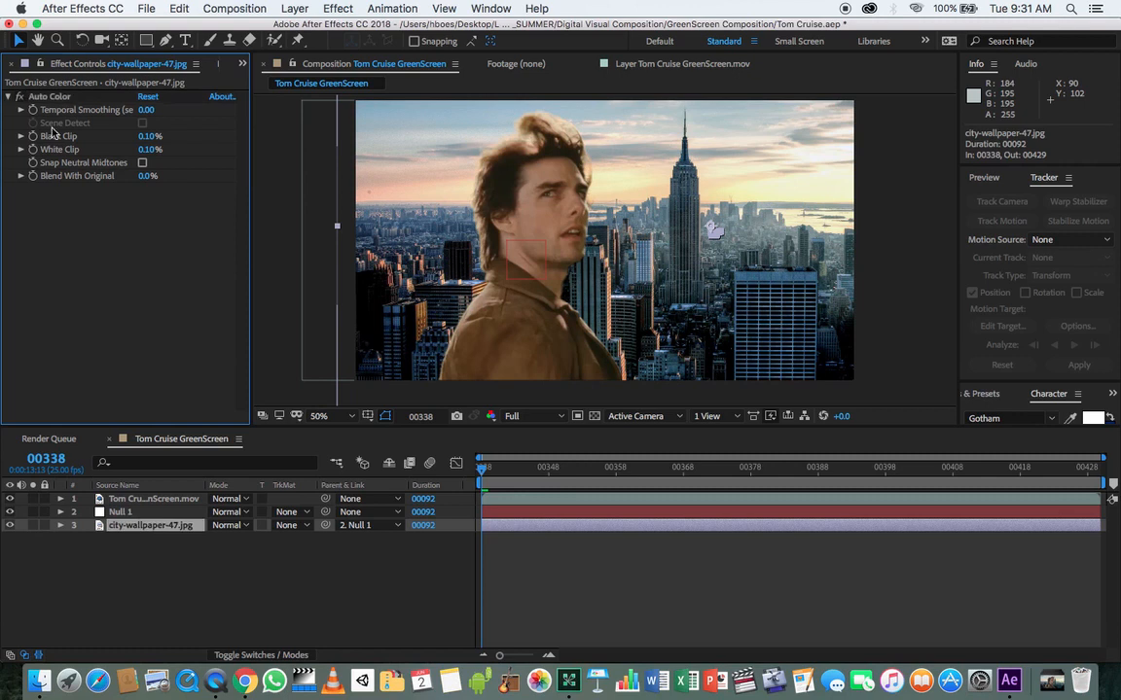
left_click(47, 98)
key("Delete")
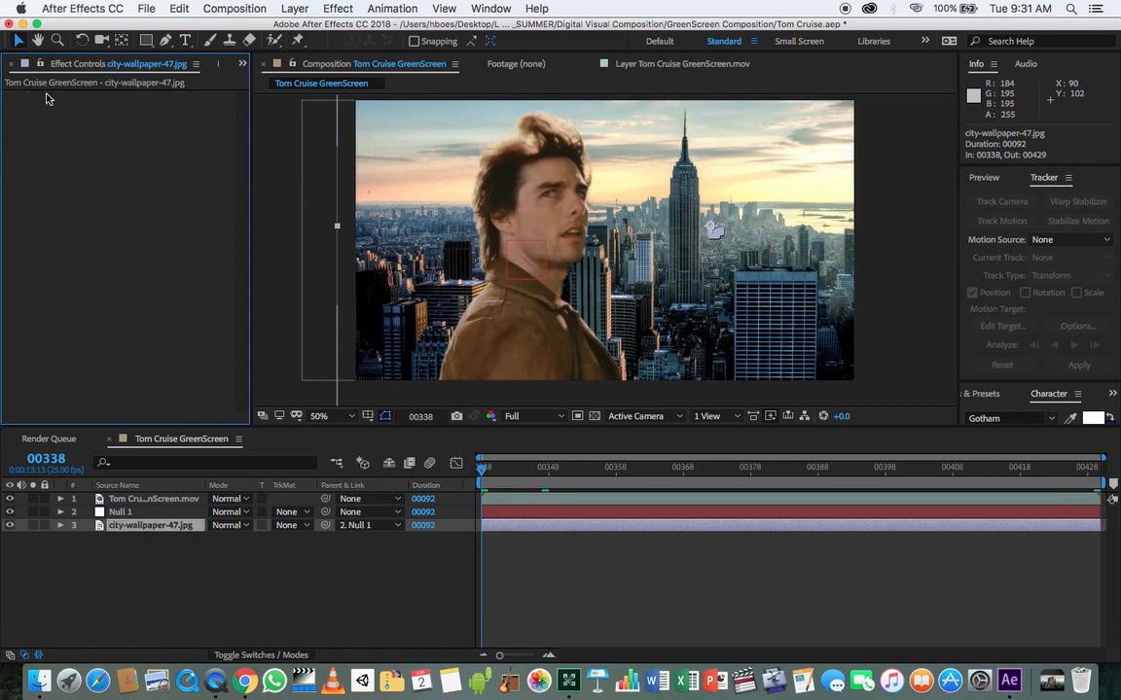
Apply the Auto Contrast color correction effect to the city-wallpaper-47.jpg layer
left_click(130, 565)
left_click(157, 529)
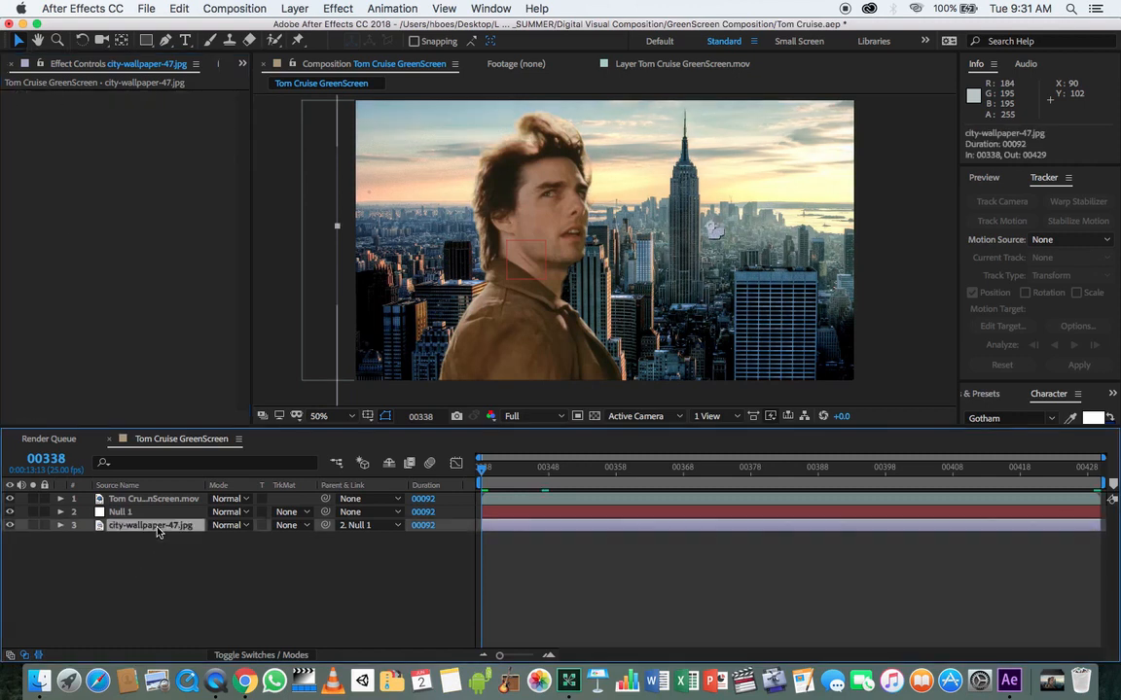
left_click(338, 8)
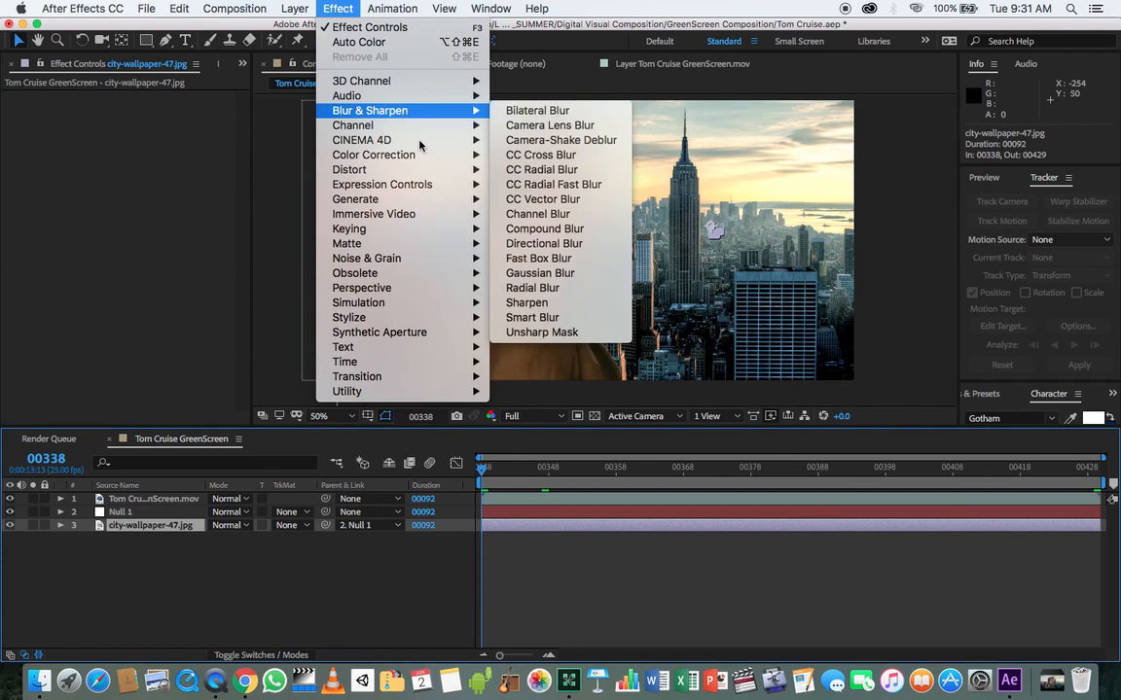
mouse_move(471, 156)
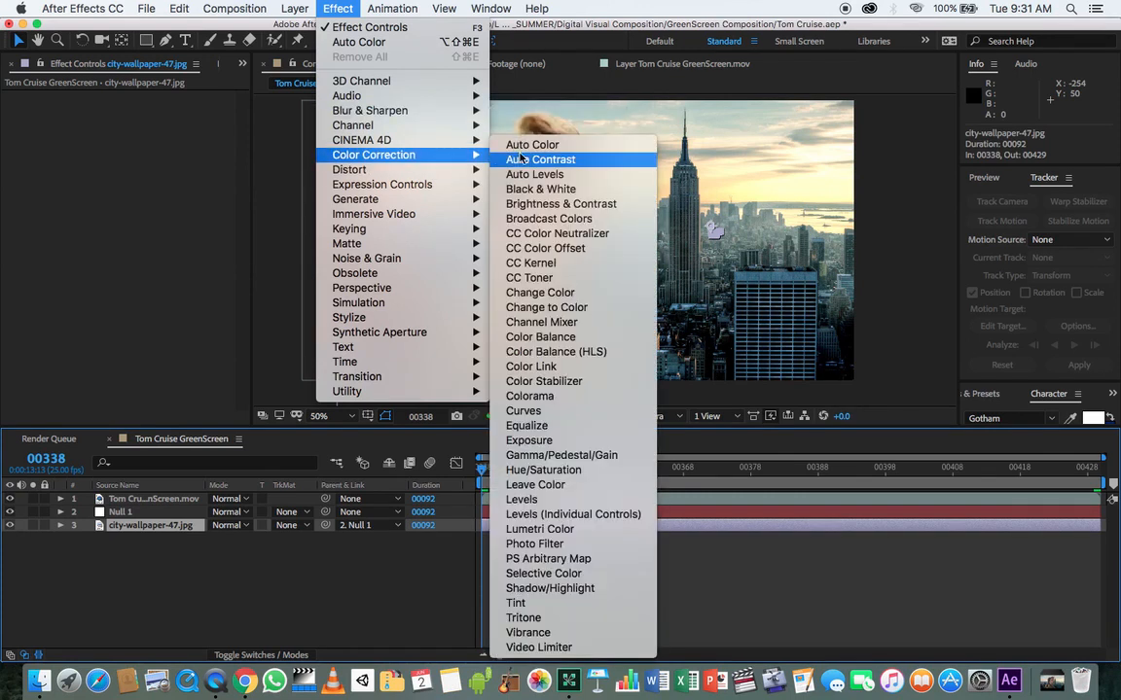
left_click(573, 161)
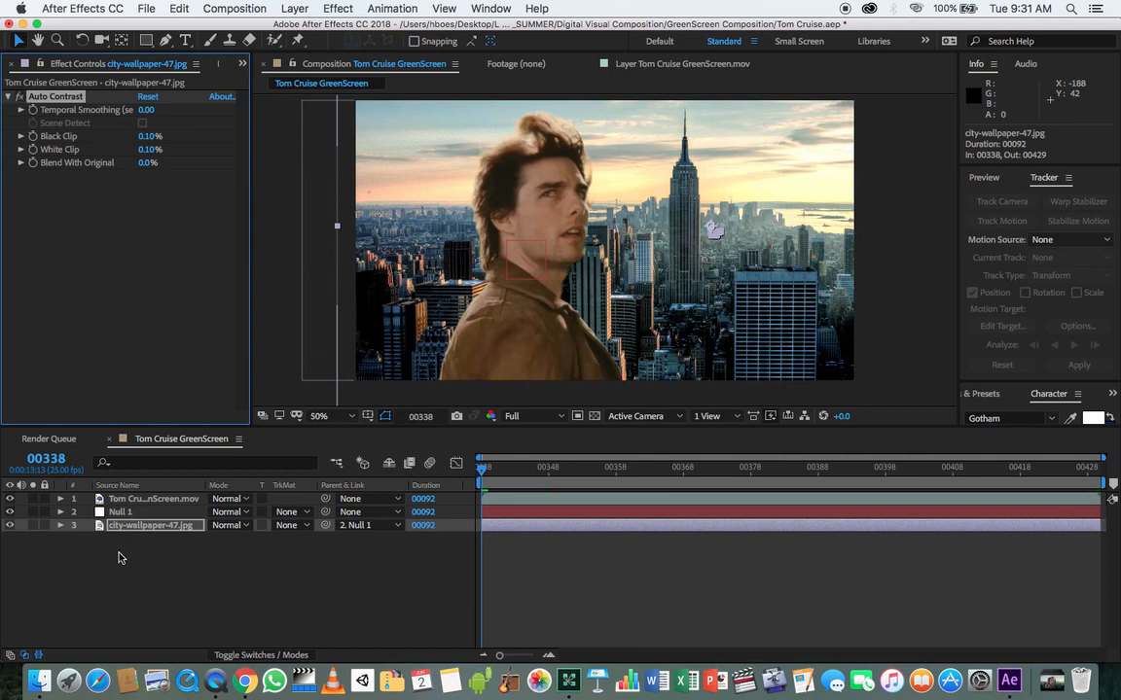
Try Auto Color in addition to Auto Contrast on the city wallpaper and undo it
left_click(338, 8)
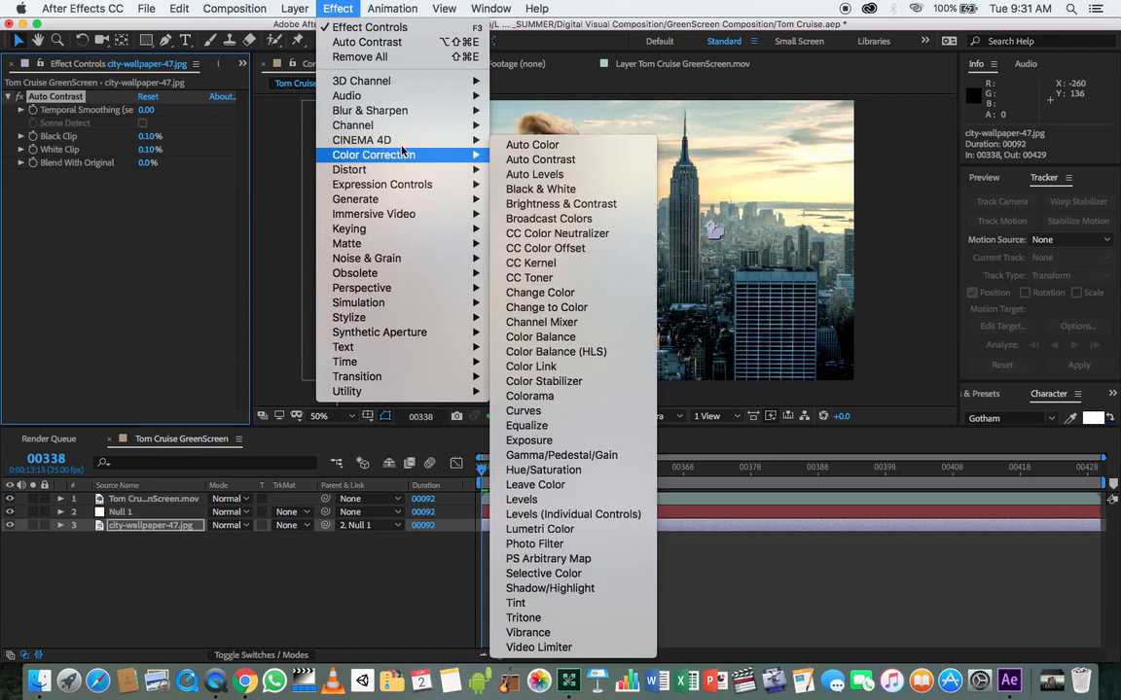
mouse_move(464, 155)
left_click(531, 145)
key("super+z")
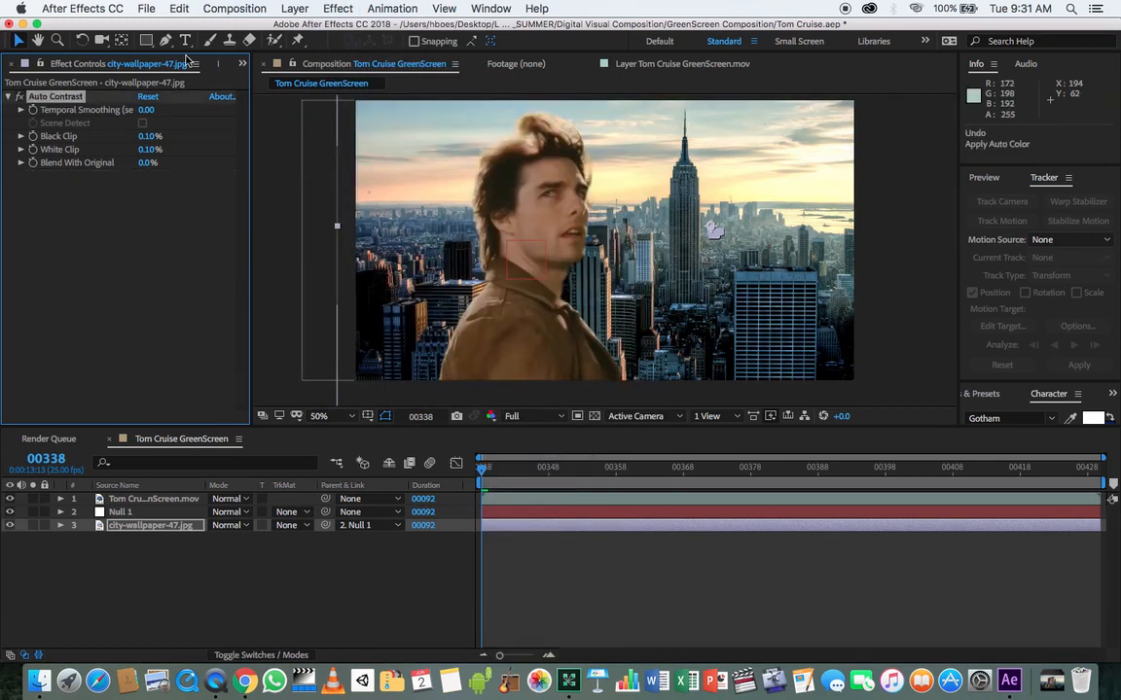
Add the Auto Levels effect to the city wallpaper below Auto Contrast and deselect the layer
left_click(336, 7)
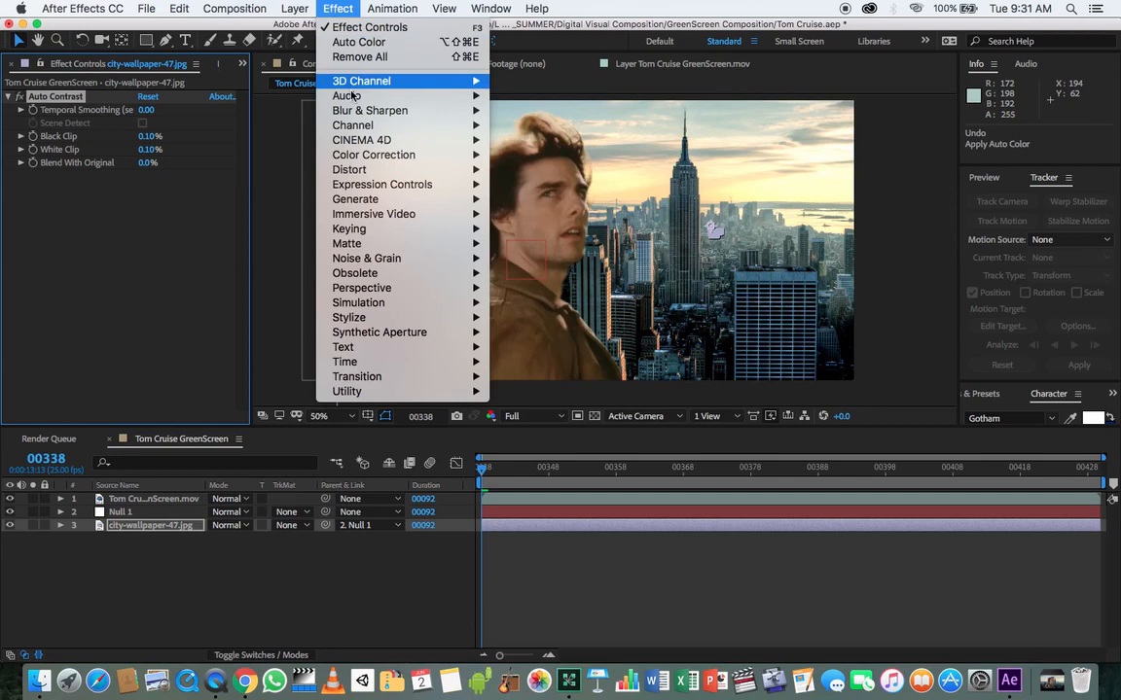
mouse_move(426, 161)
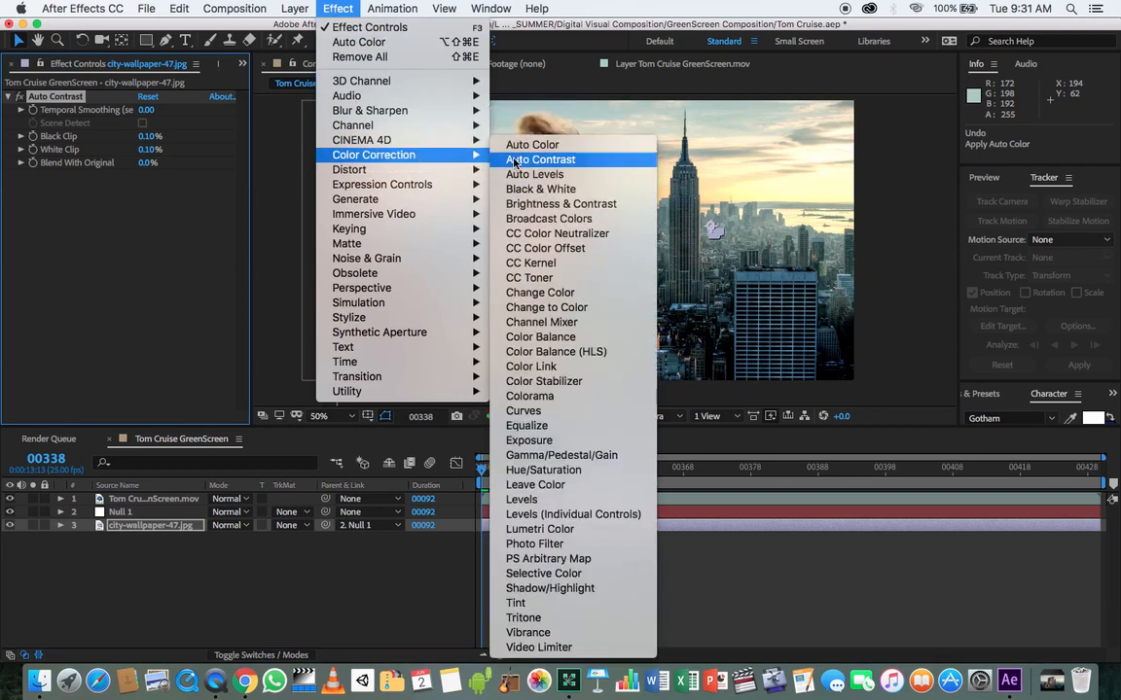
left_click(484, 174)
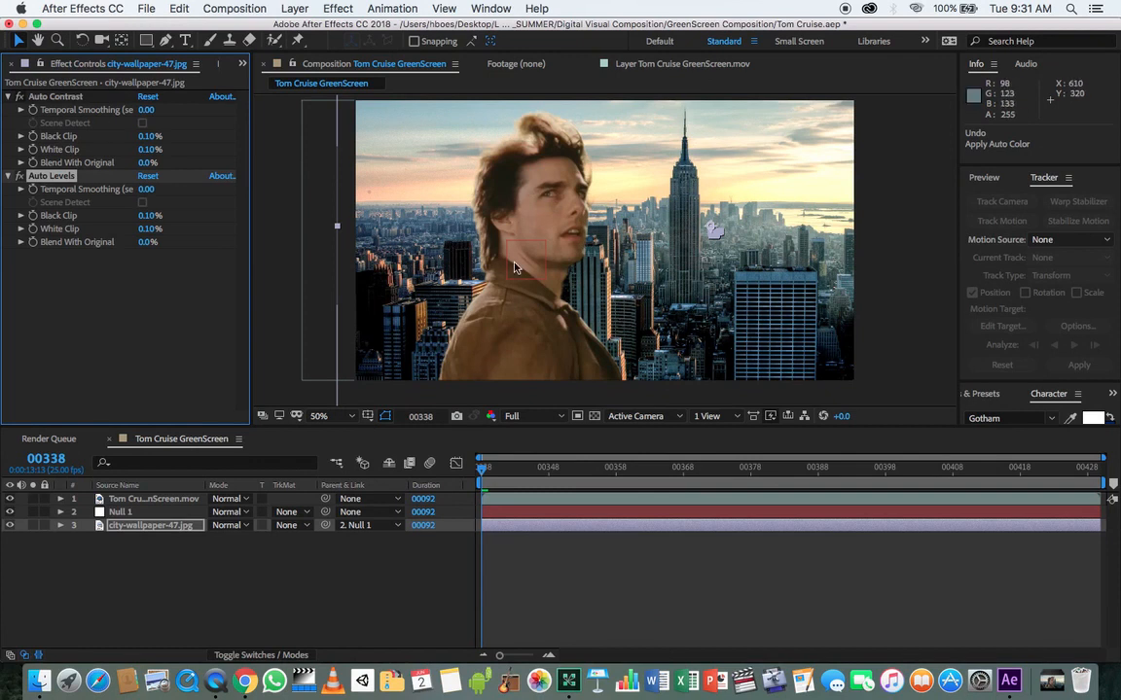
left_click(146, 555)
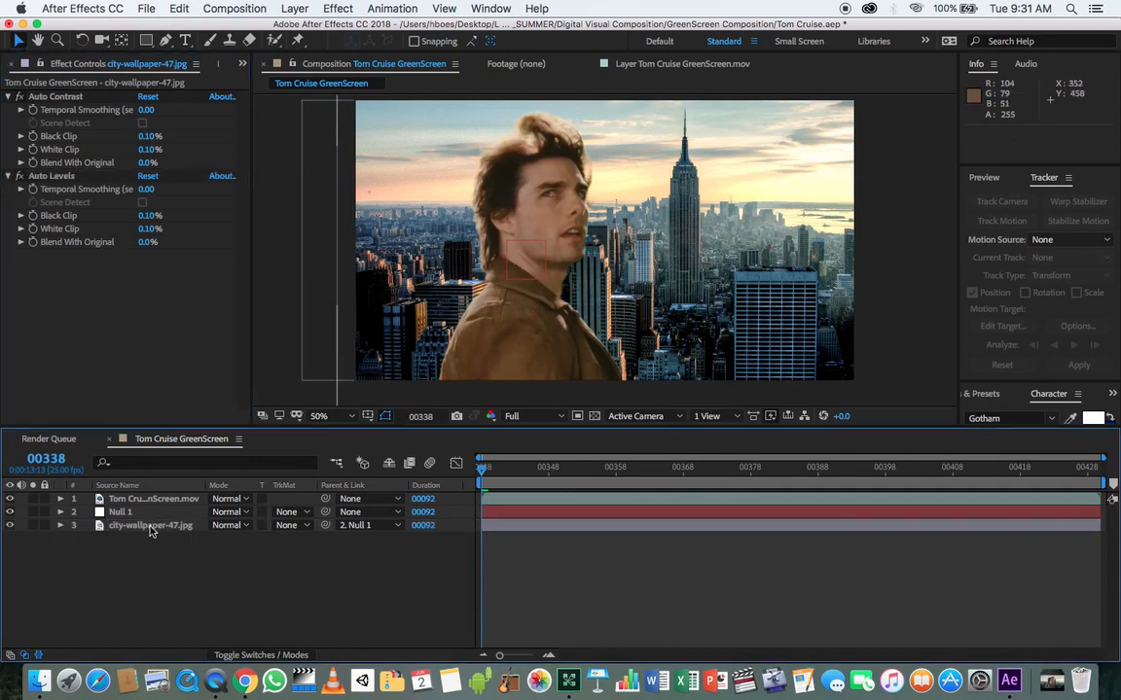
Try Hue/Saturation on the city wallpaper with a Master Hue of -42° and delete the effect
left_click(151, 526)
left_click(235, 7)
mouse_move(327, 8)
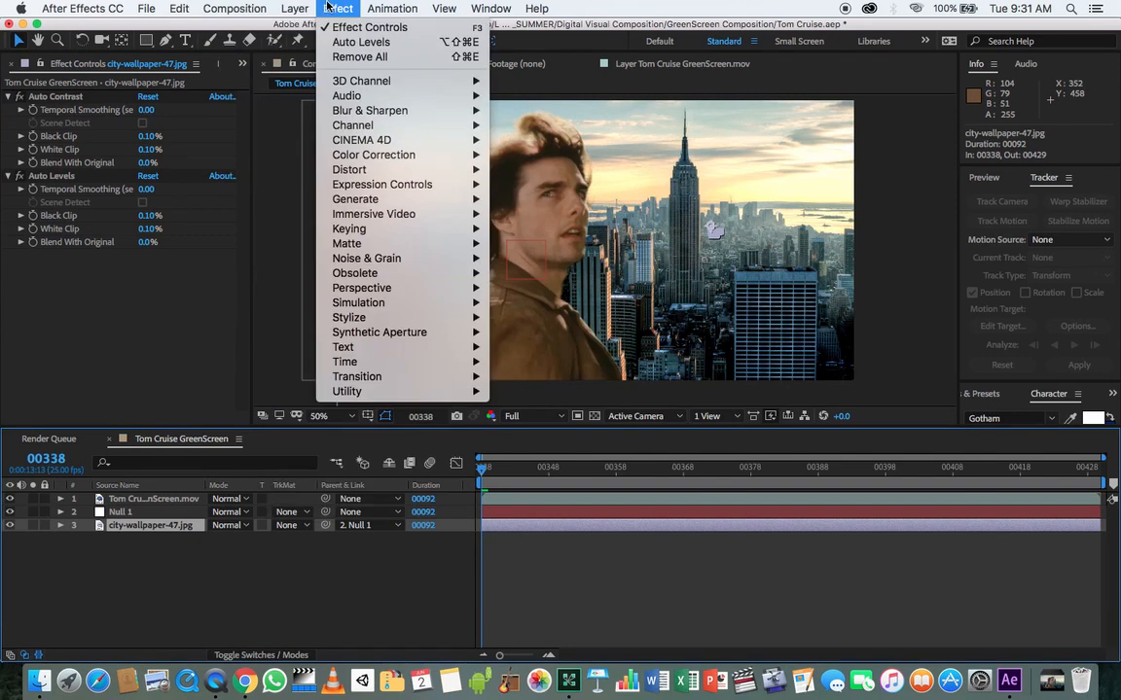
mouse_move(389, 155)
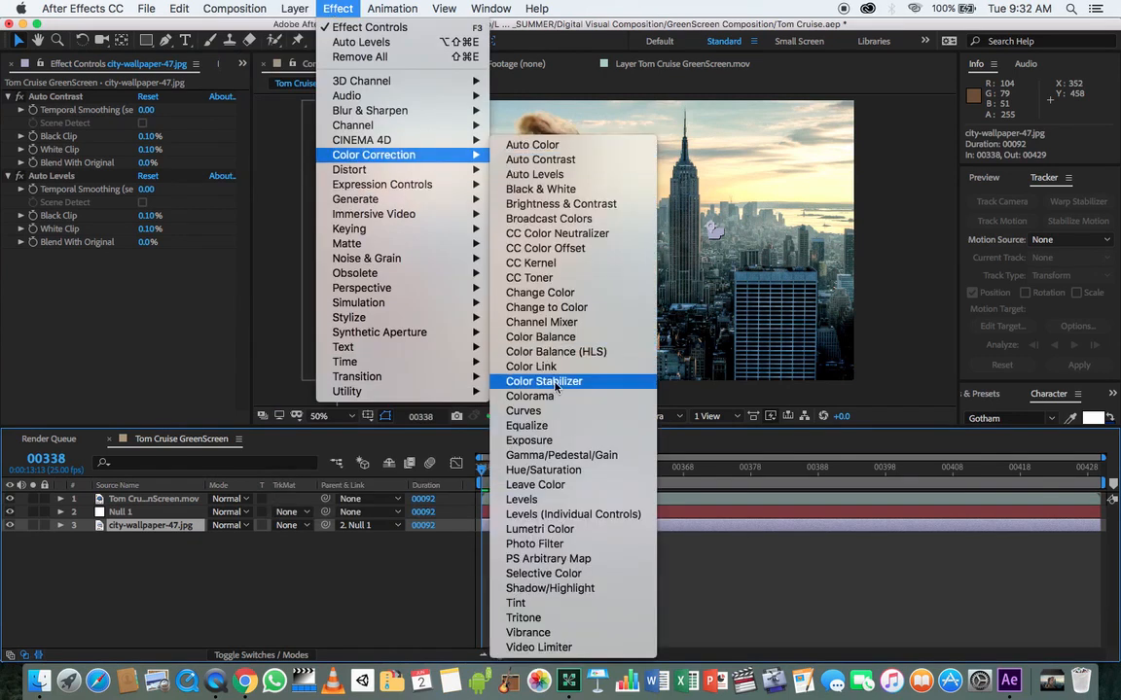
left_click(542, 470)
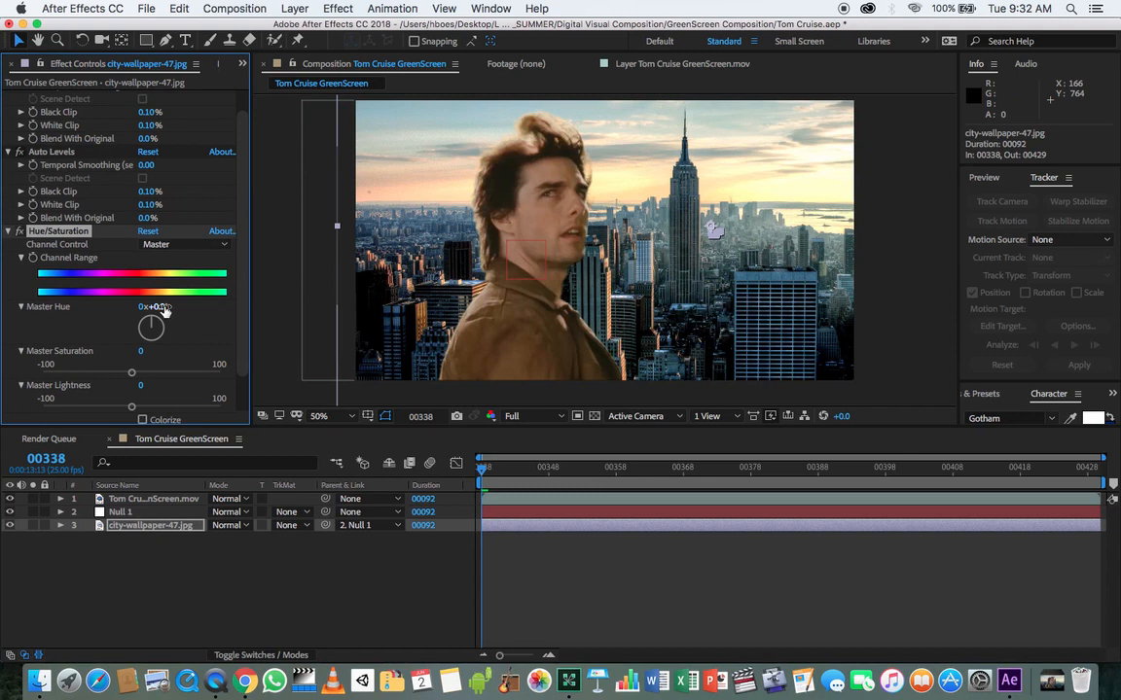
left_click_drag(153, 306, 136, 290)
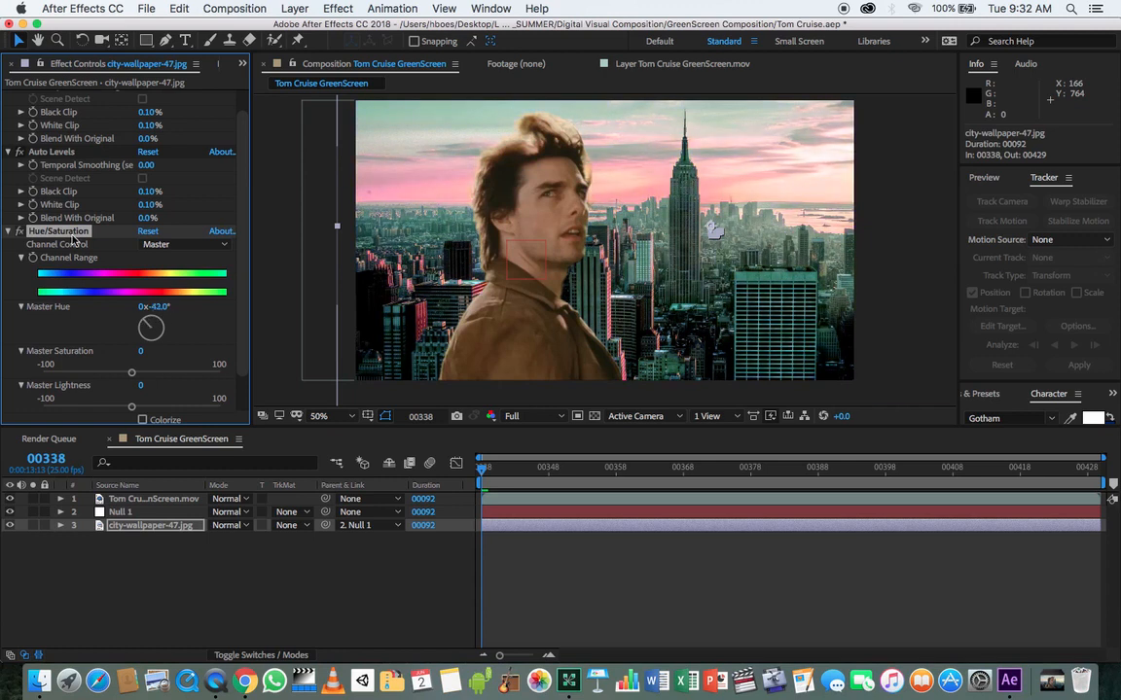
key("Delete")
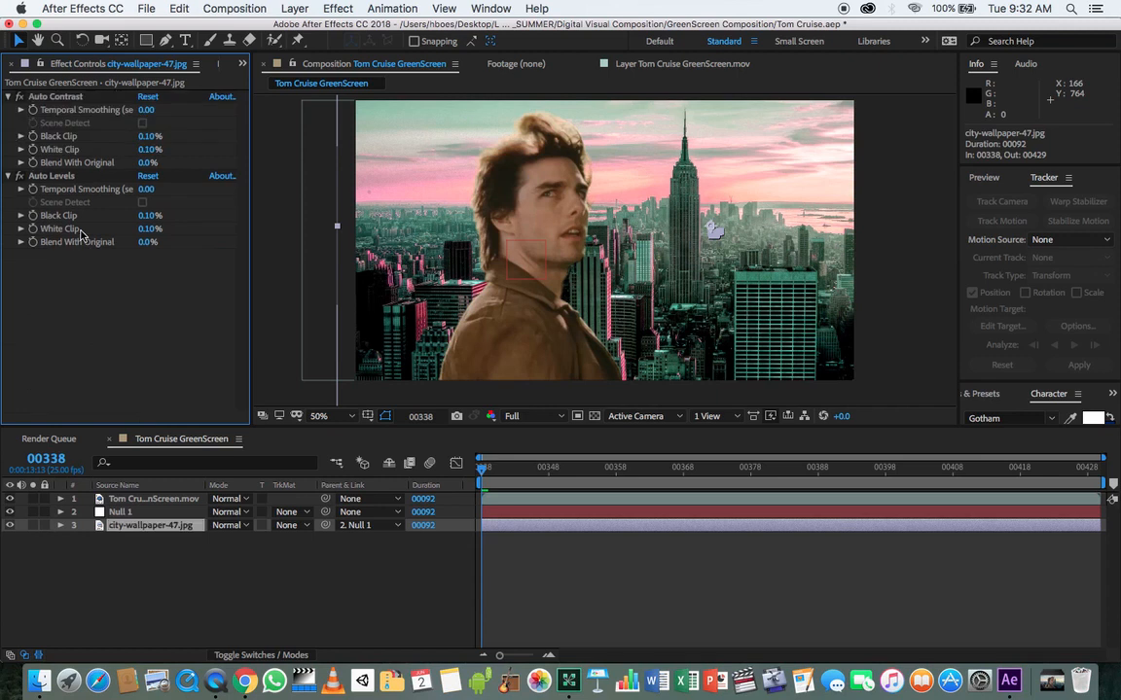
Apply Color Balance to the city wallpaper with Shadow Green Balance 40 and Shadow Red Balance 21, undoing a red trial of -87
left_click(328, 9)
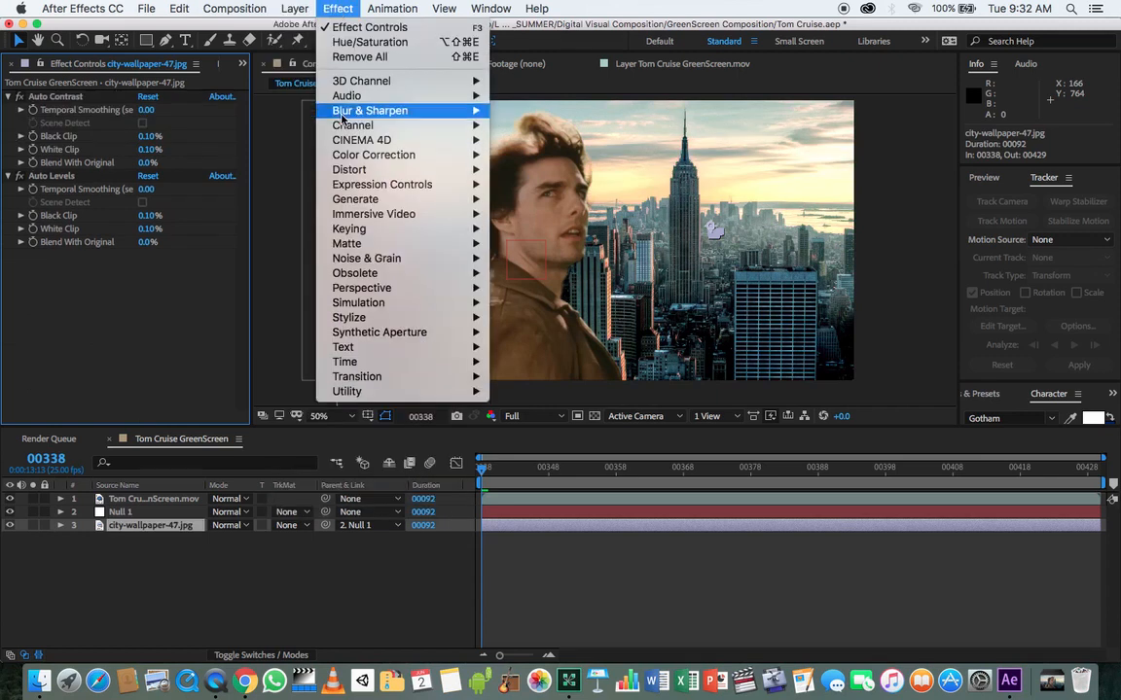
mouse_move(418, 170)
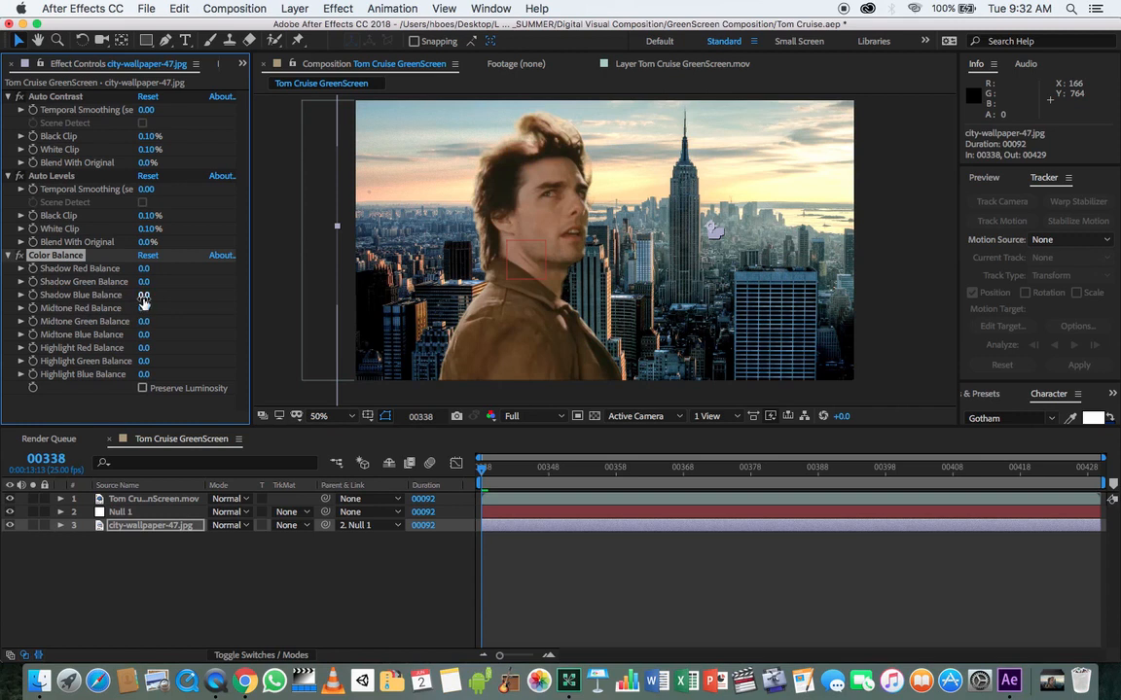
left_click_drag(144, 282, 167, 285)
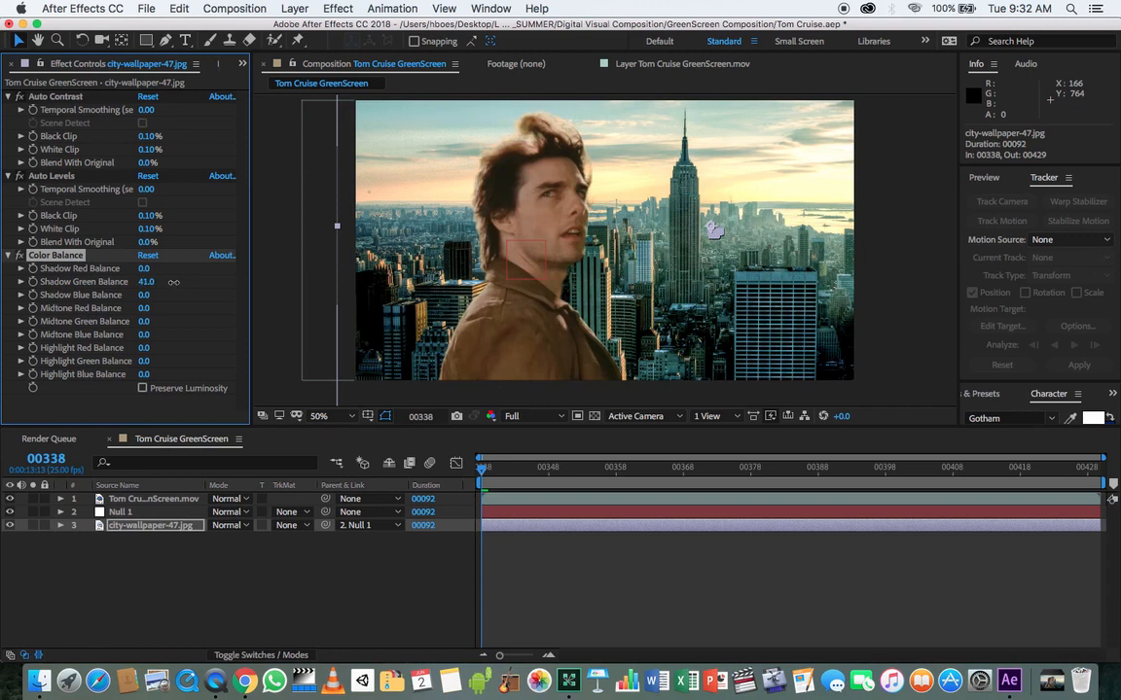
left_click_drag(174, 281, 143, 280)
left_click_drag(163, 270, 60, 277)
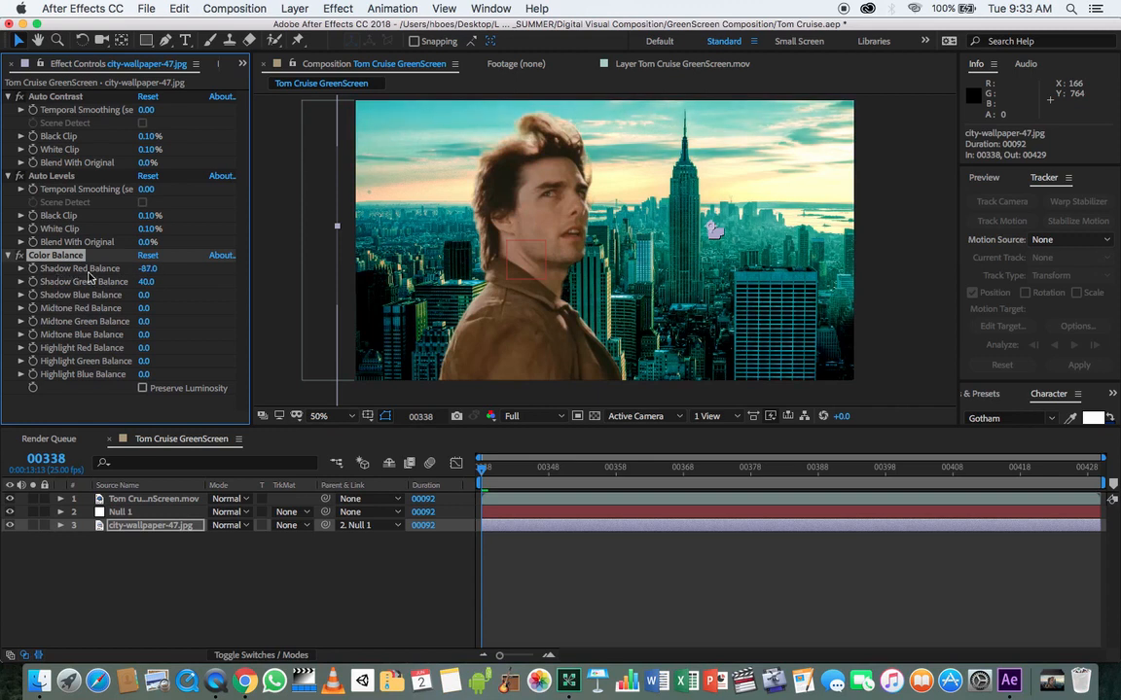
key("super+z")
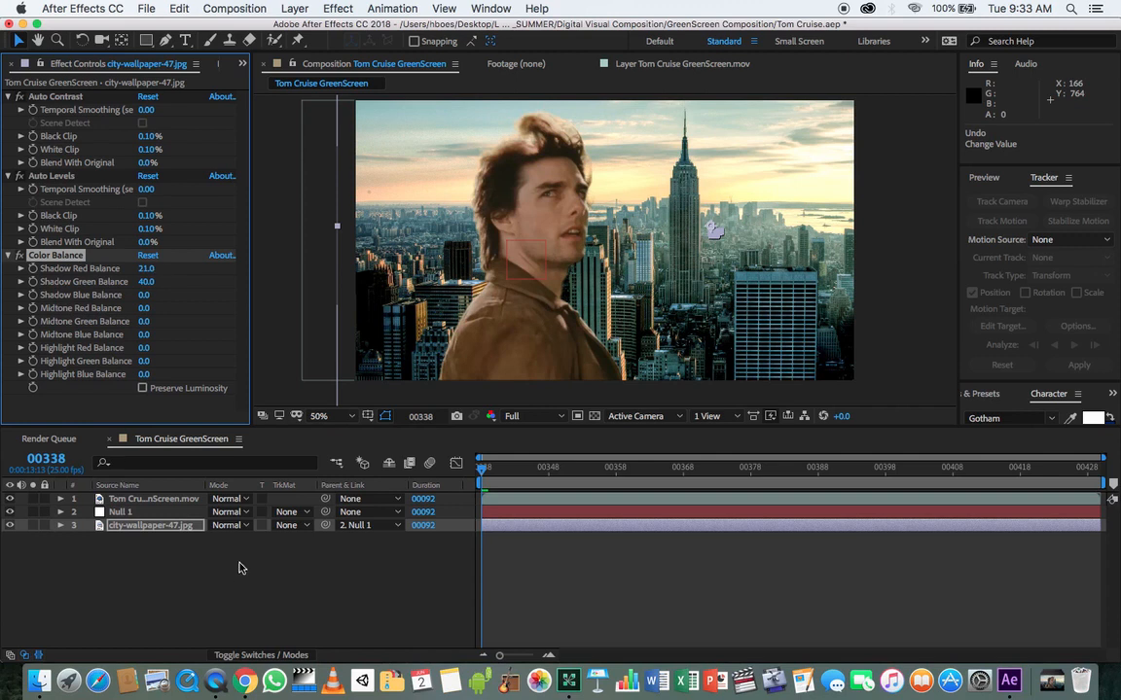
Switch the timeline columns from blending modes to layer switches
left_click(248, 662)
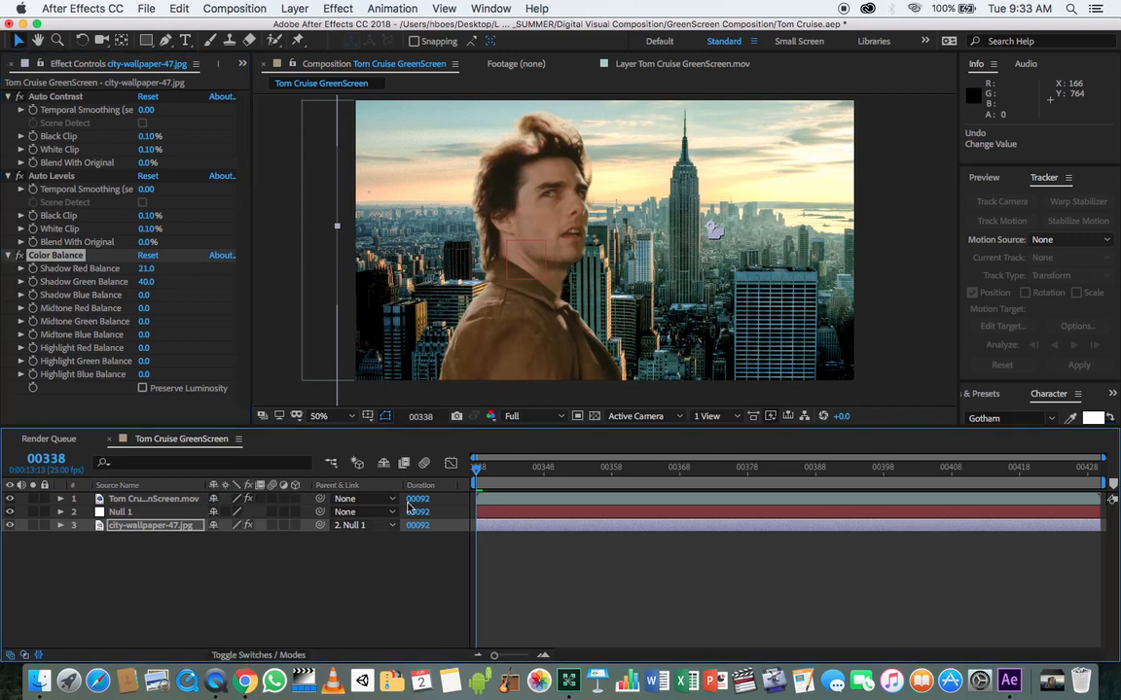
left_click(244, 658)
left_click(245, 657)
left_click(245, 657)
left_click(244, 658)
Compare the city wallpaper with its effects toggled, preview the composite, and return to the first frame
left_click(220, 620)
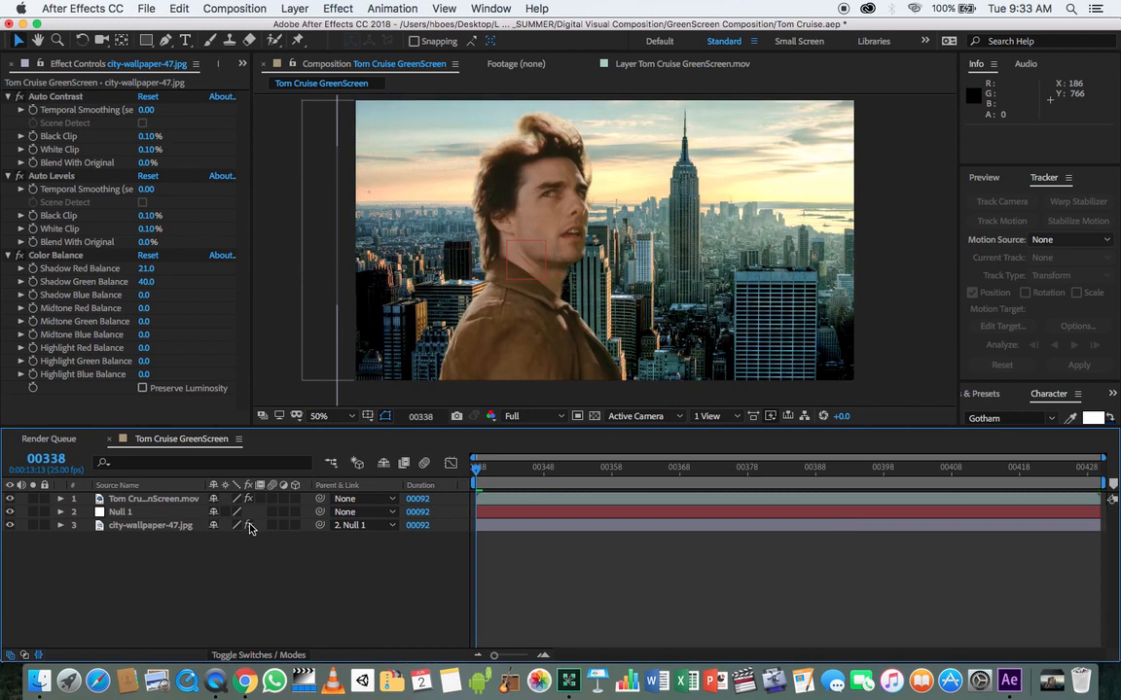
left_click(250, 525)
key("space")
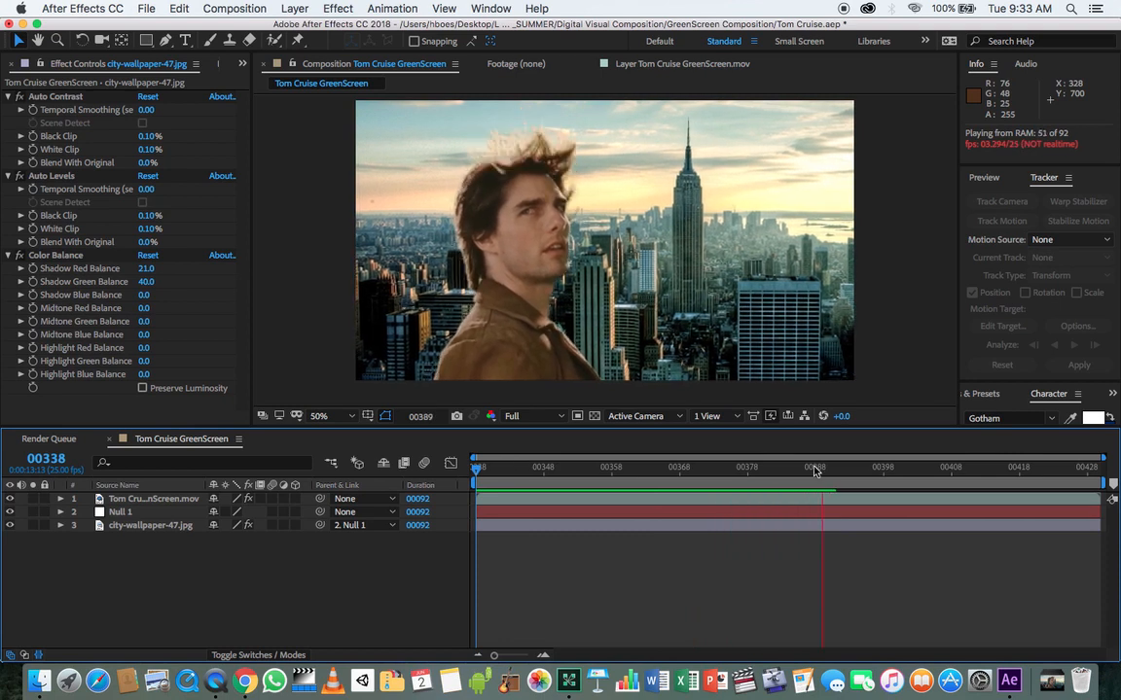
left_click_drag(827, 467, 473, 512)
Add a new adjustment layer directly above the Tom Cruise GreenScreen footage
left_click(148, 499)
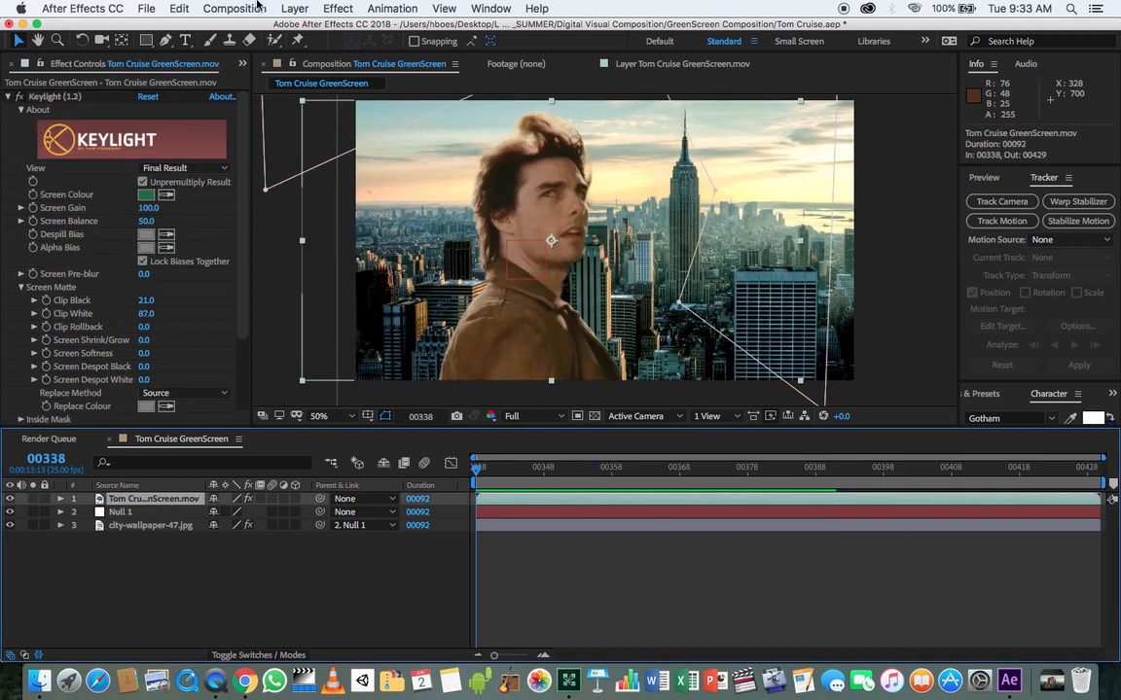
left_click(295, 7)
mouse_move(322, 27)
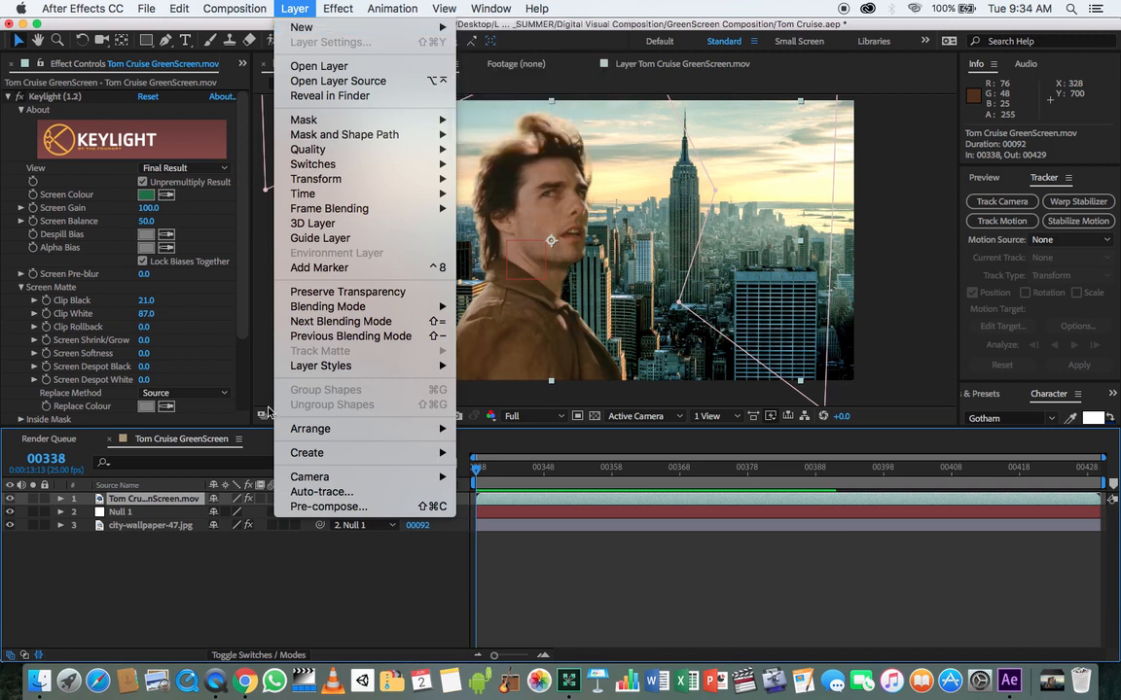
left_click(211, 499)
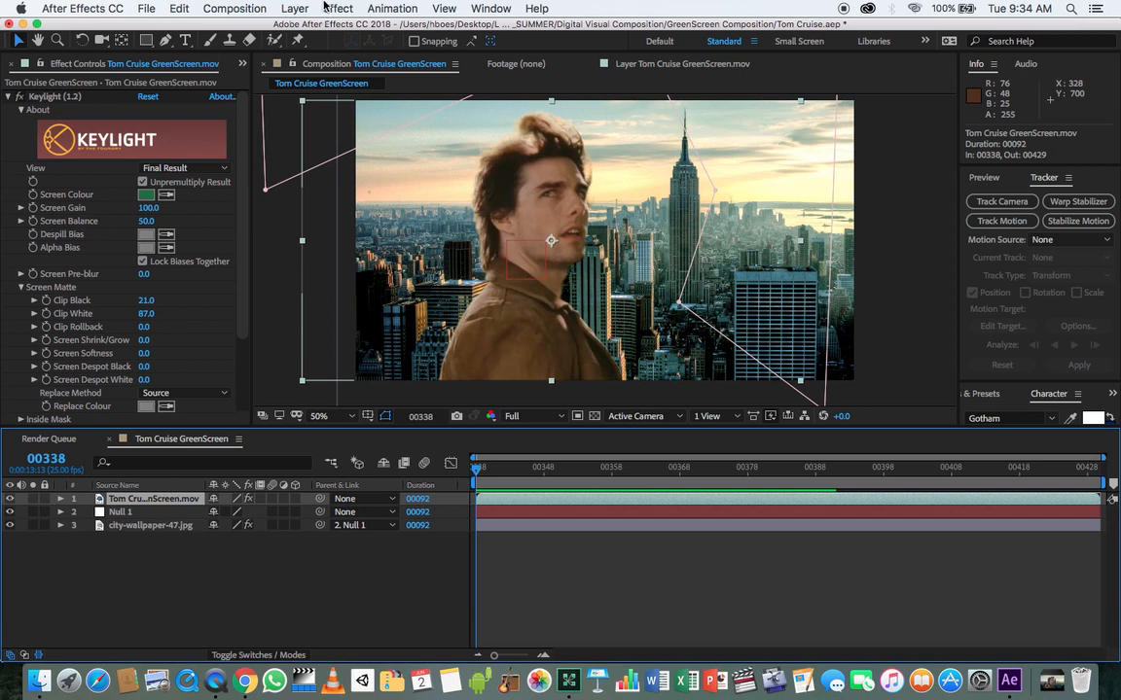
left_click(295, 9)
mouse_move(337, 9)
mouse_move(385, 101)
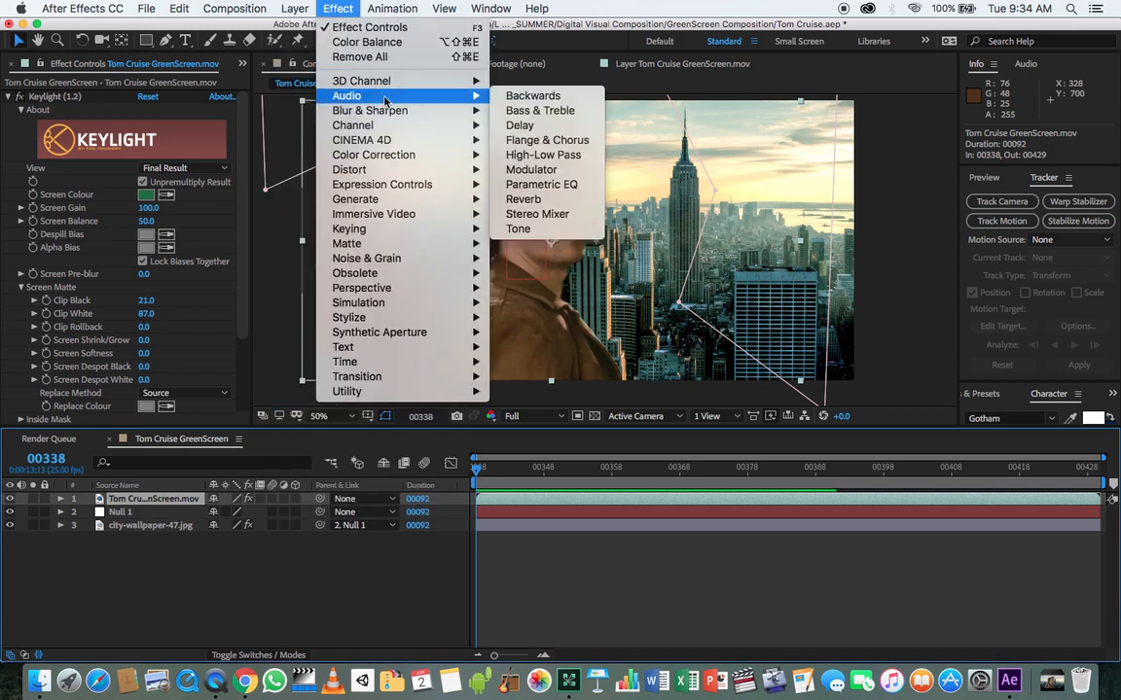
mouse_move(295, 9)
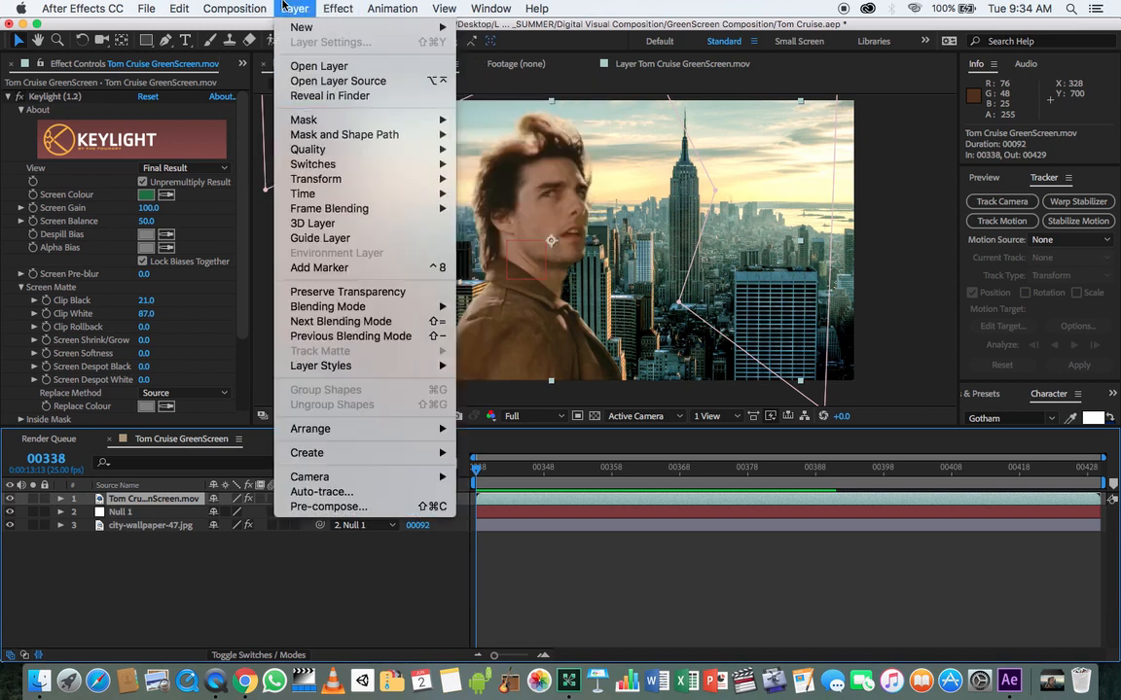
mouse_move(277, 27)
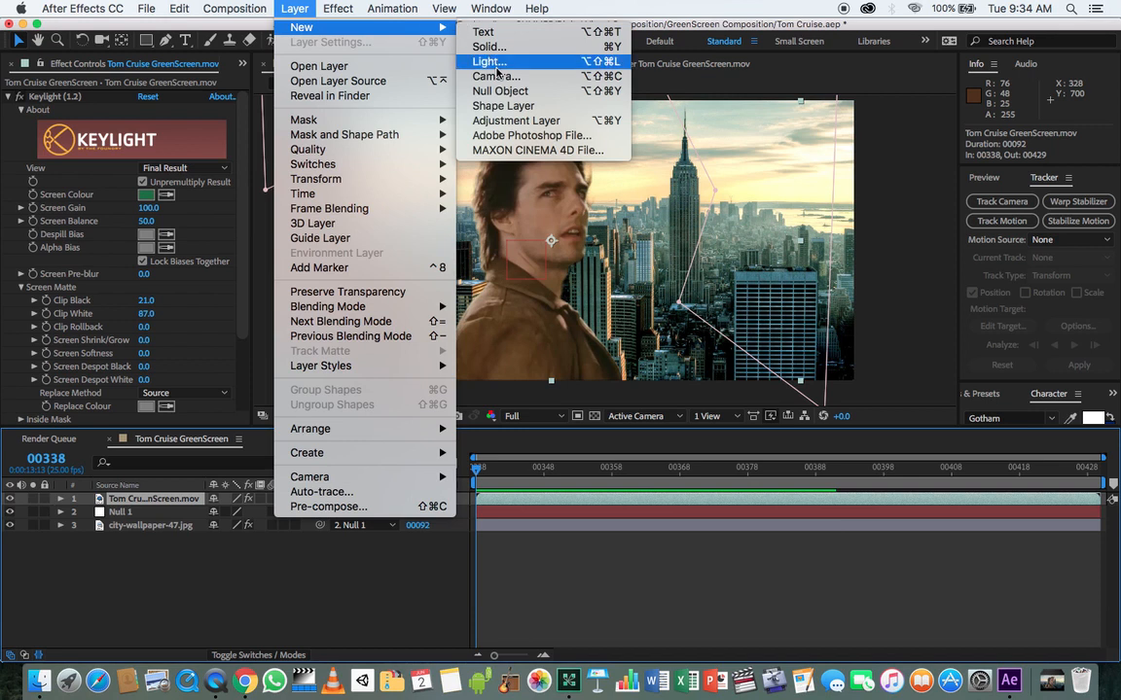
left_click(561, 122)
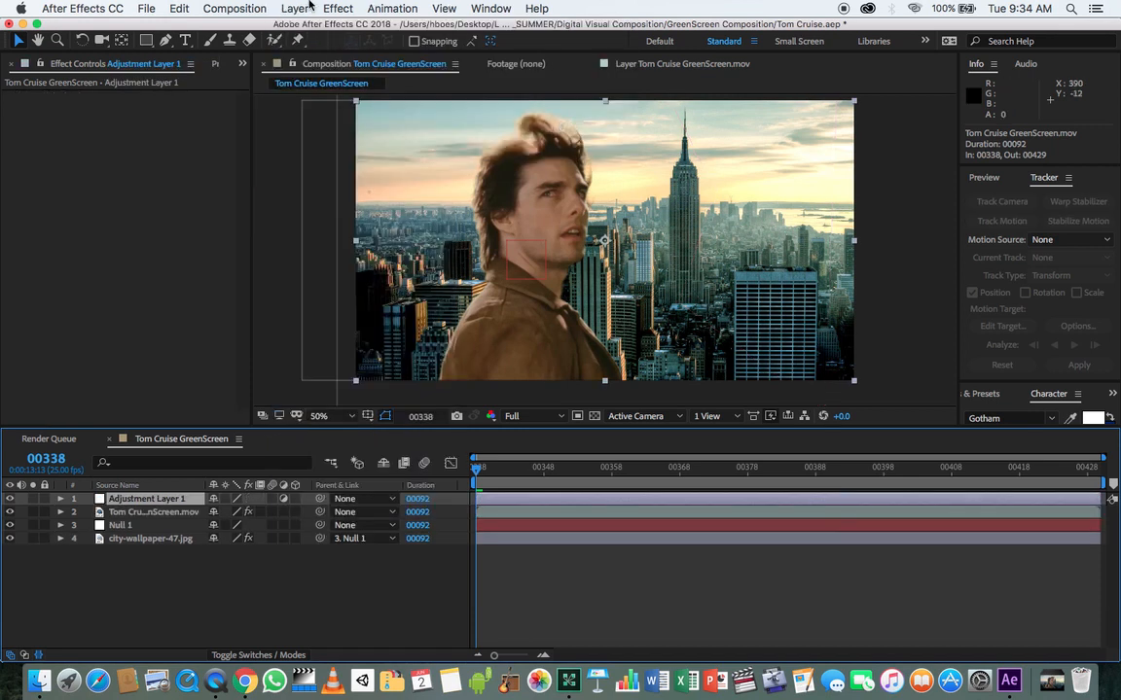
Apply the Lens Flare effect to the adjustment layer and set its Lens Type to 105mm Prime, trying 35mm Prime first
left_click(282, 8)
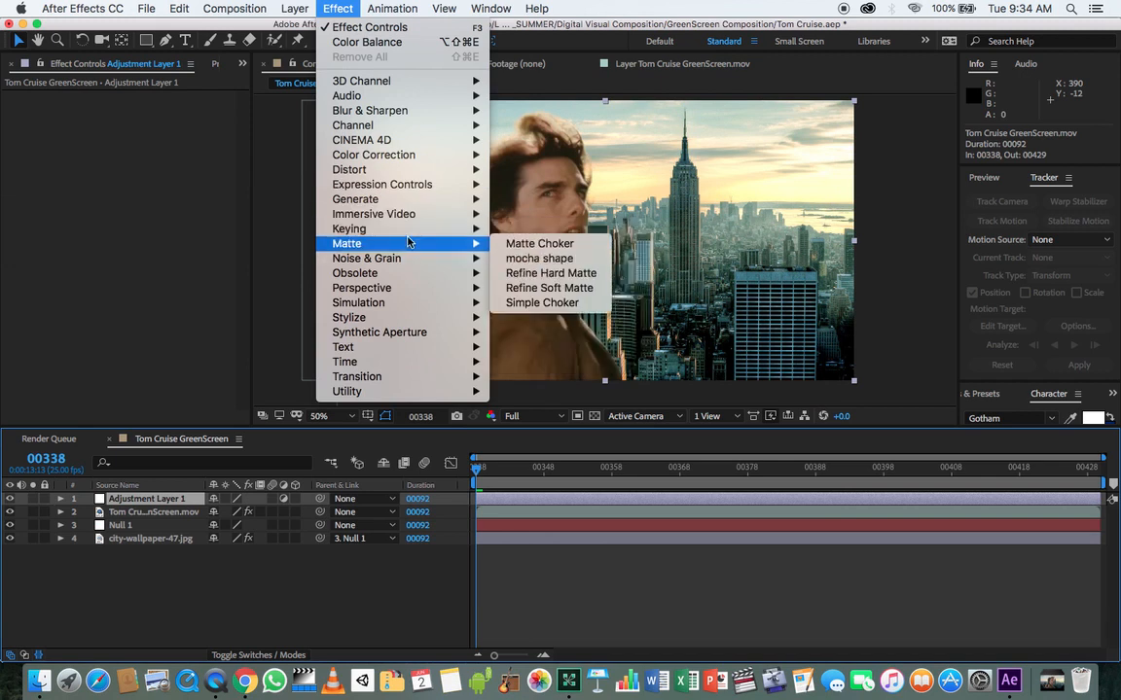
mouse_move(447, 198)
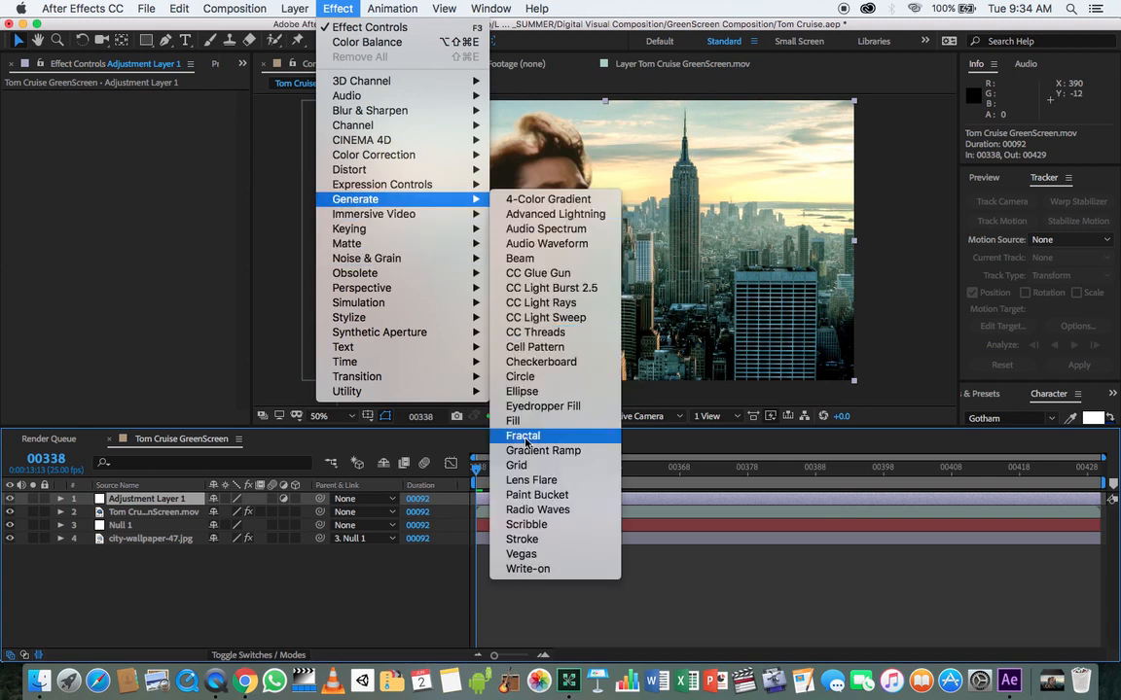
left_click(531, 480)
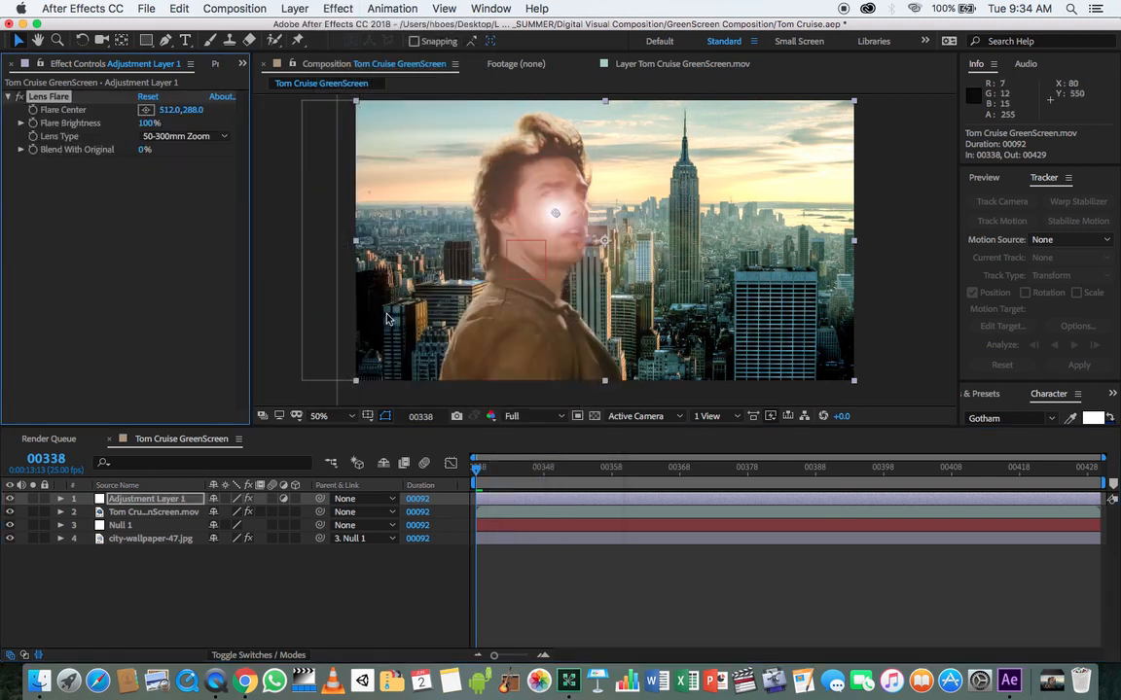
left_click(175, 137)
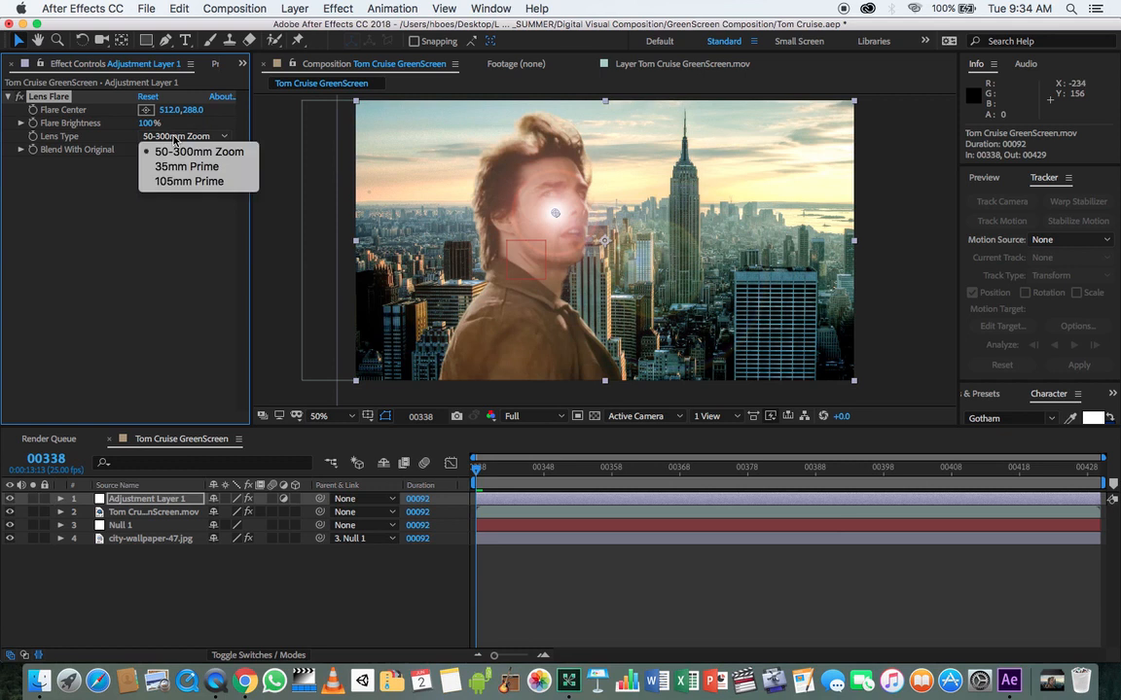
left_click(181, 167)
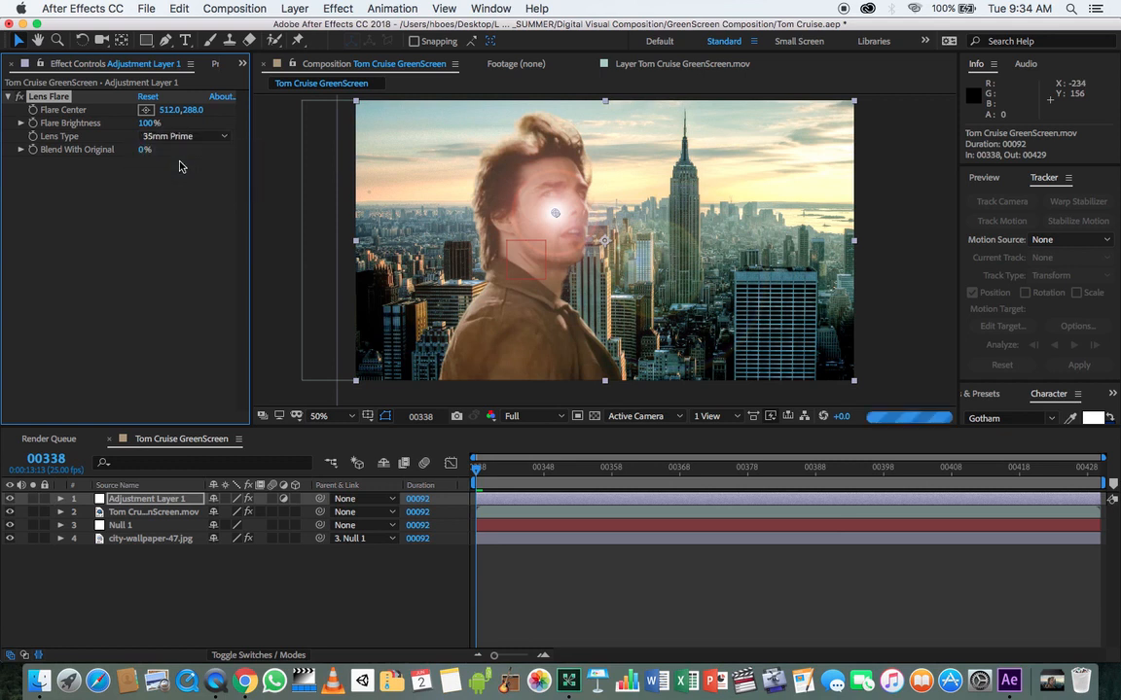
left_click(187, 136)
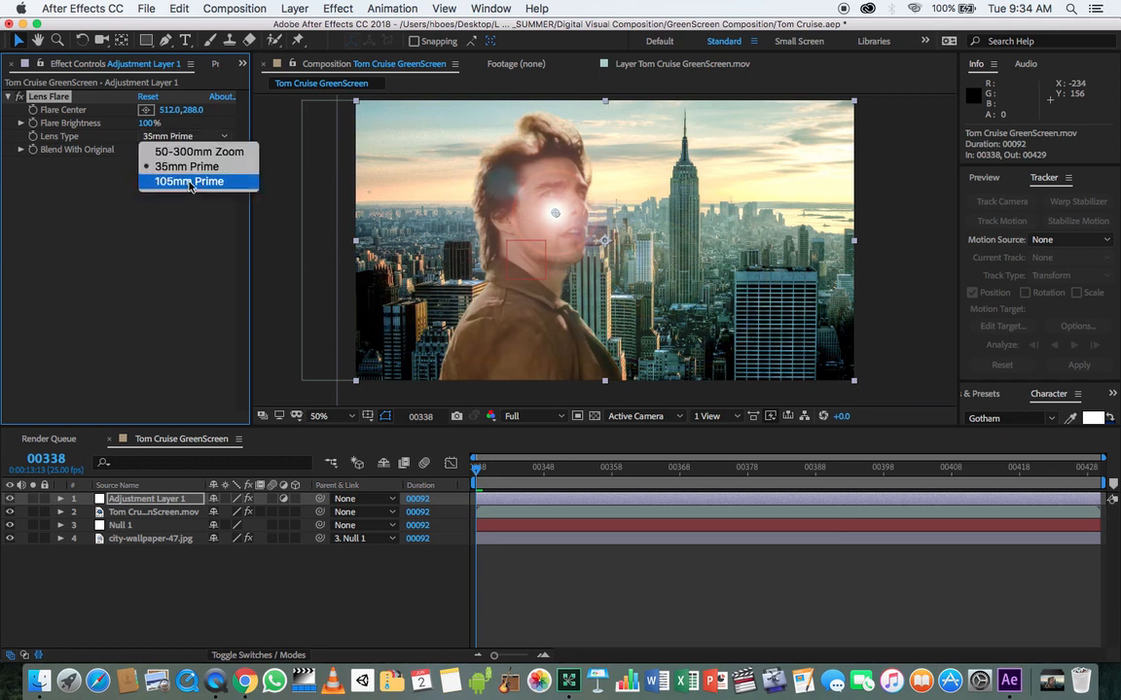
left_click(190, 182)
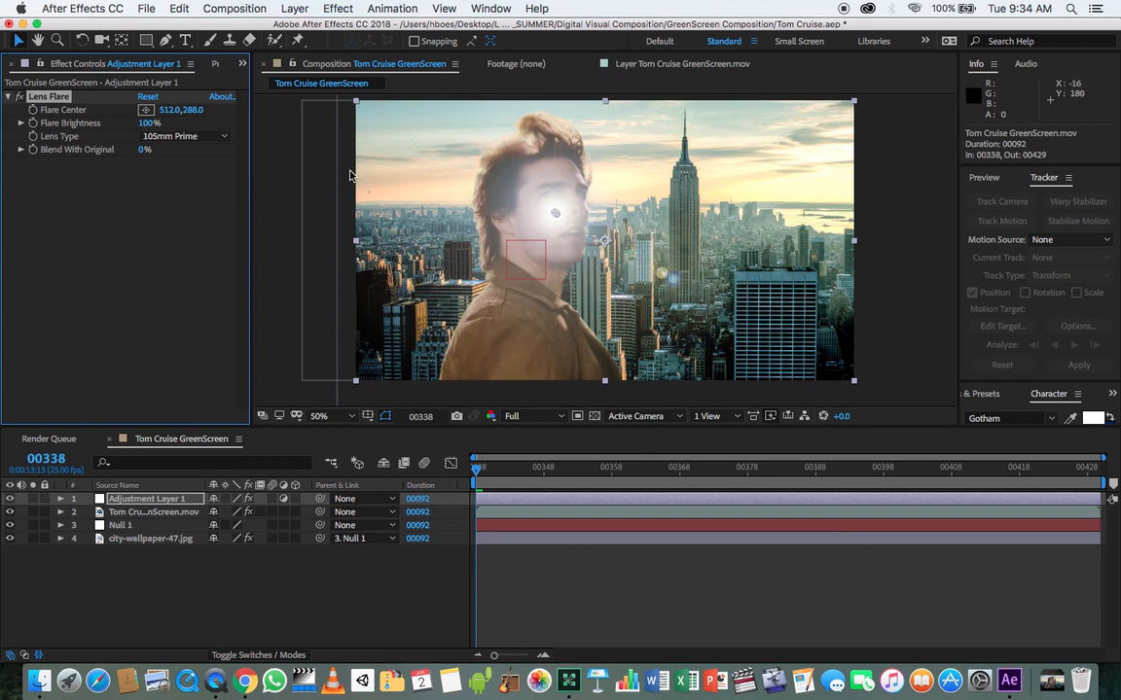
Move the flare center onto the bright sky above the horizon at about 1142, 232 and scrub through the shot to check it
left_click(145, 110)
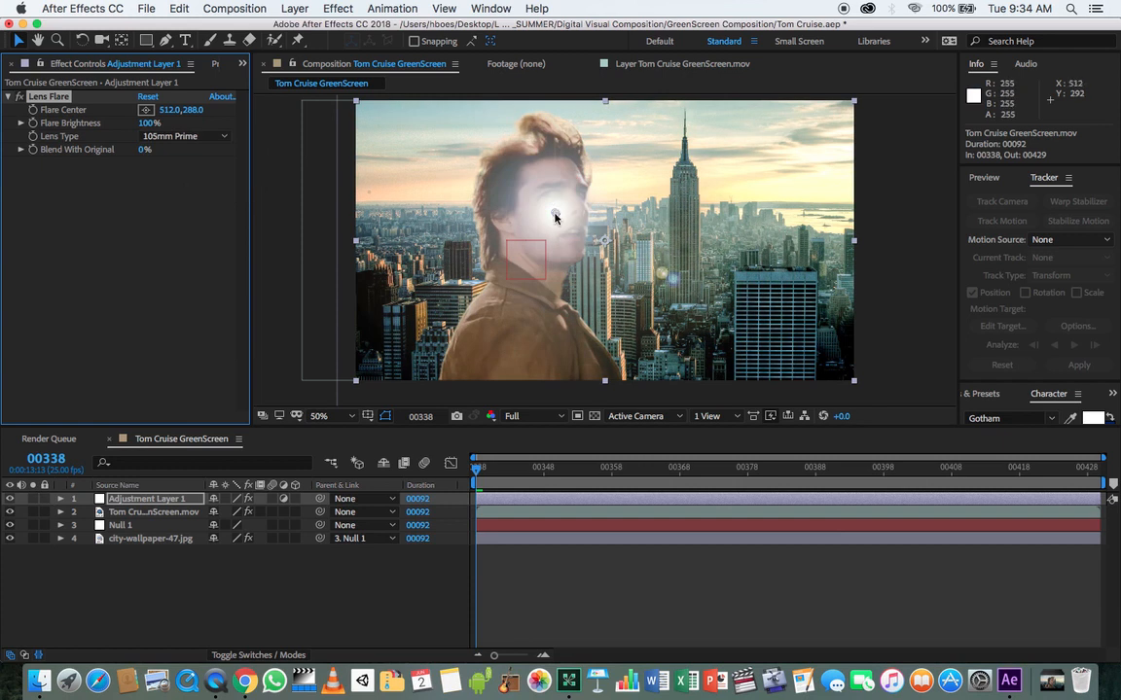
left_click_drag(167, 110, 205, 114)
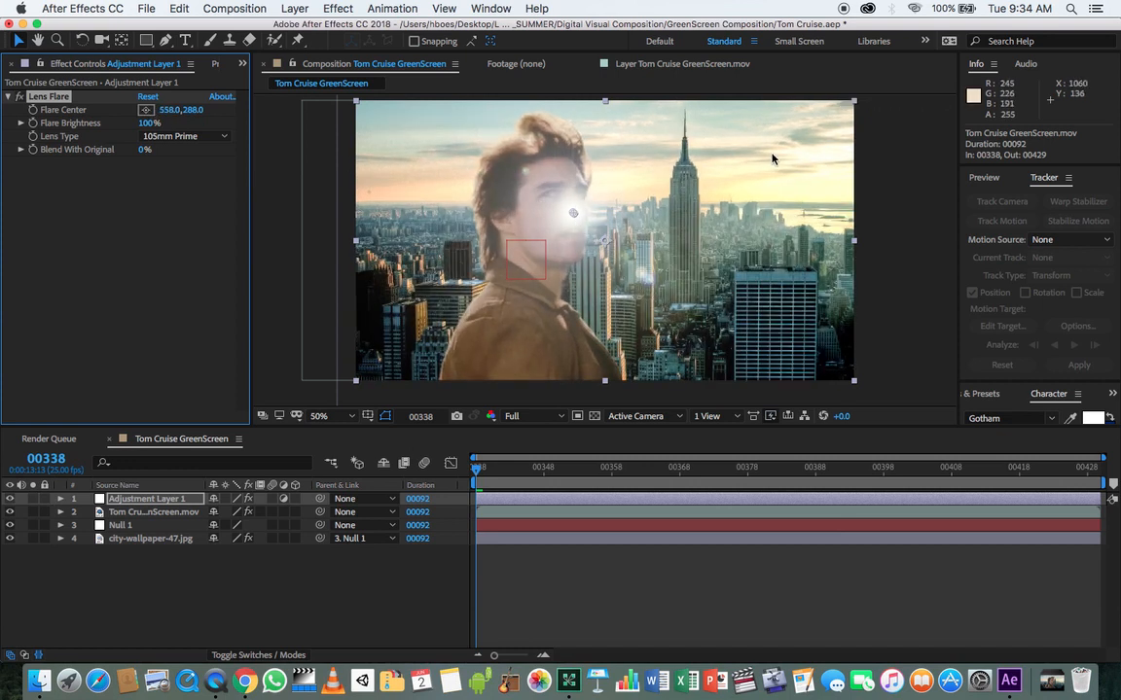
left_click_drag(570, 217, 812, 190)
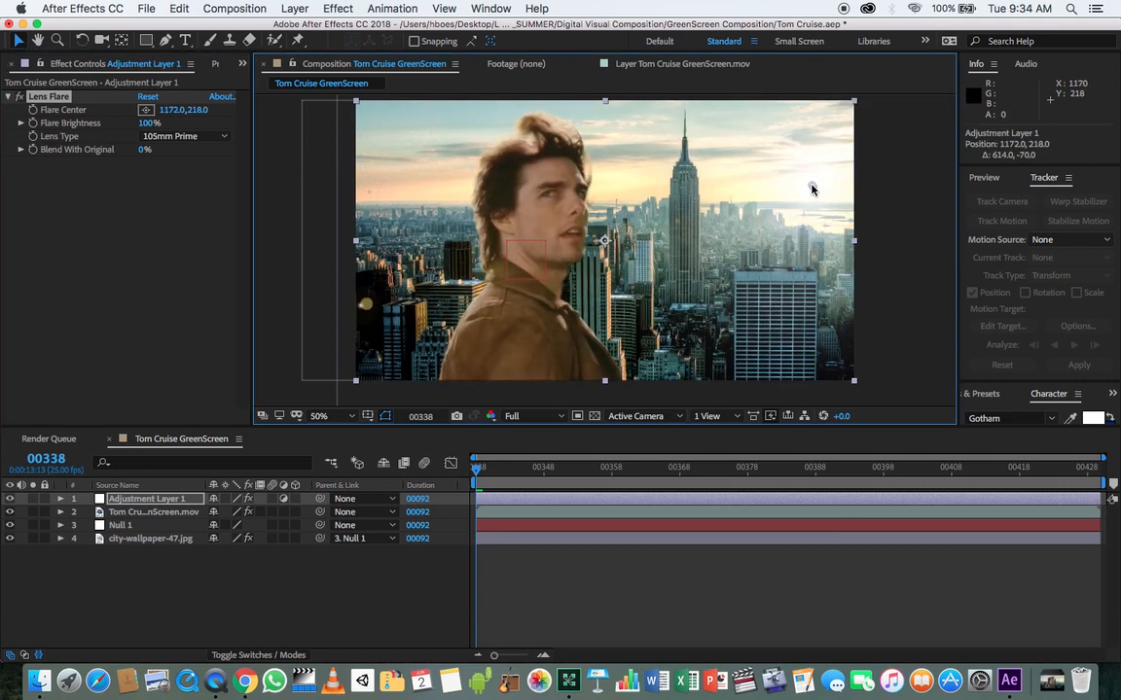
left_click_drag(812, 190, 801, 195)
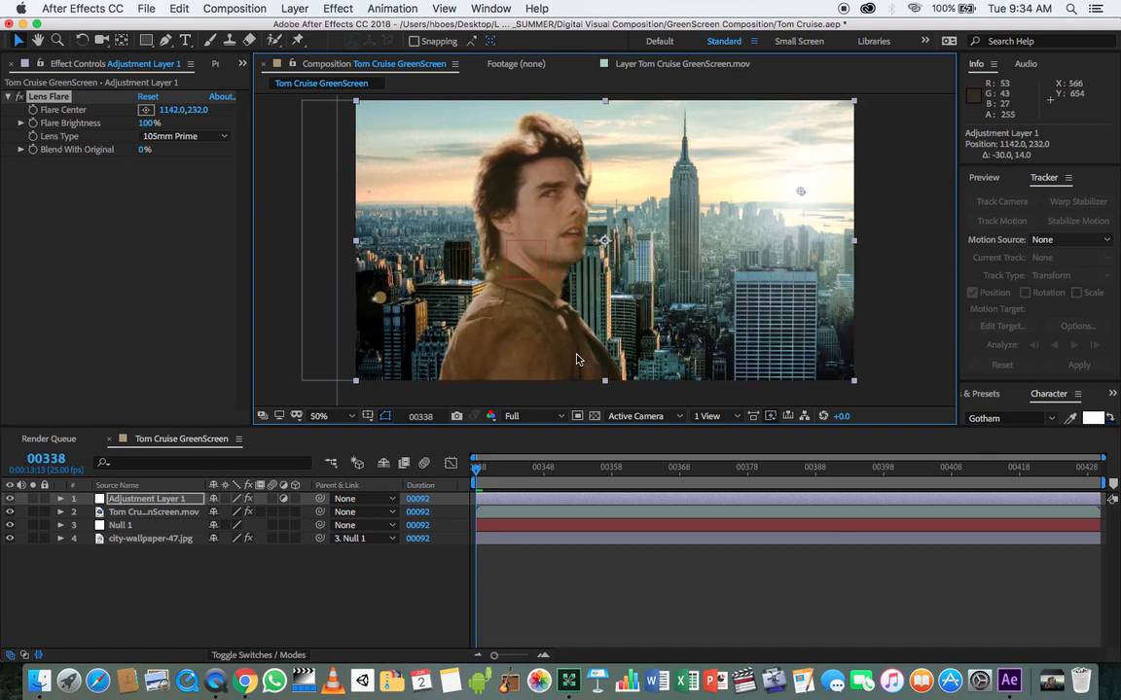
left_click_drag(519, 468, 246, 615)
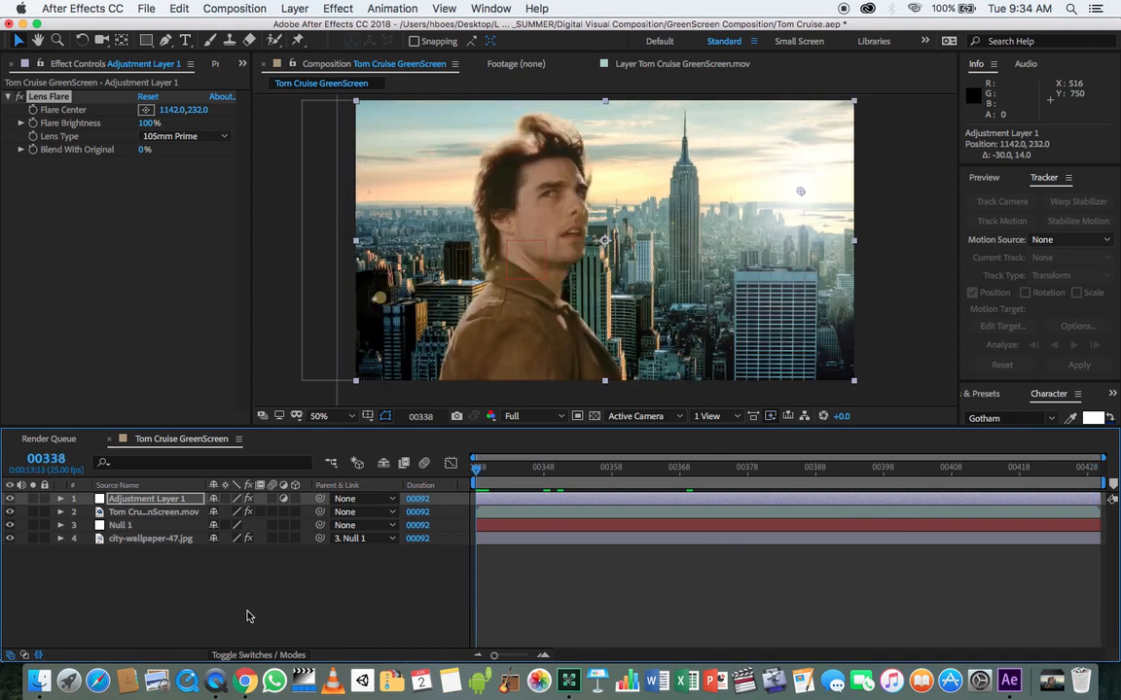
Start keyframing Flare Center at frame 338 and reveal the Lens Flare properties under the adjustment layer
left_click(32, 112)
left_click(514, 500)
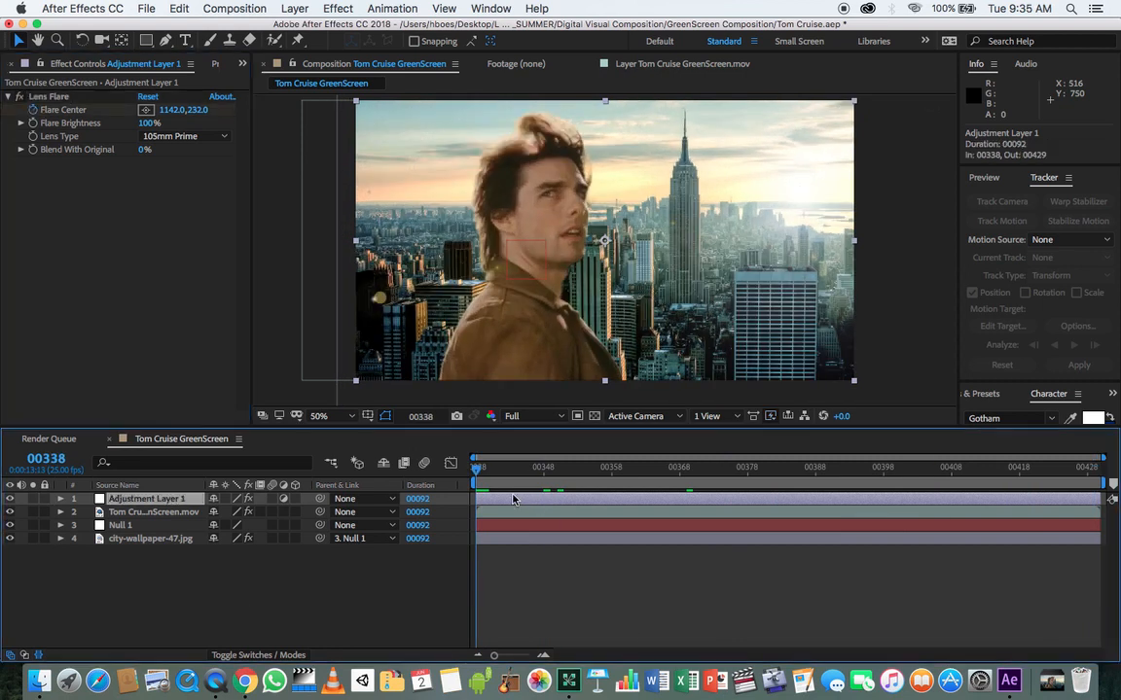
left_click(60, 499)
left_click(74, 512)
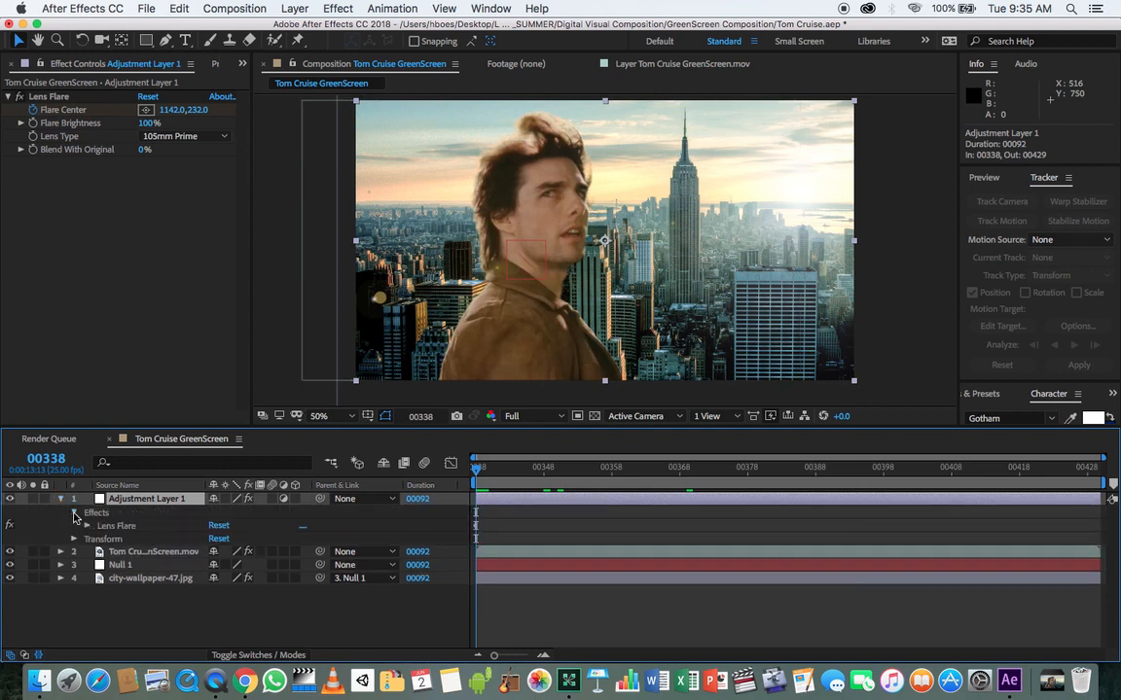
left_click(87, 527)
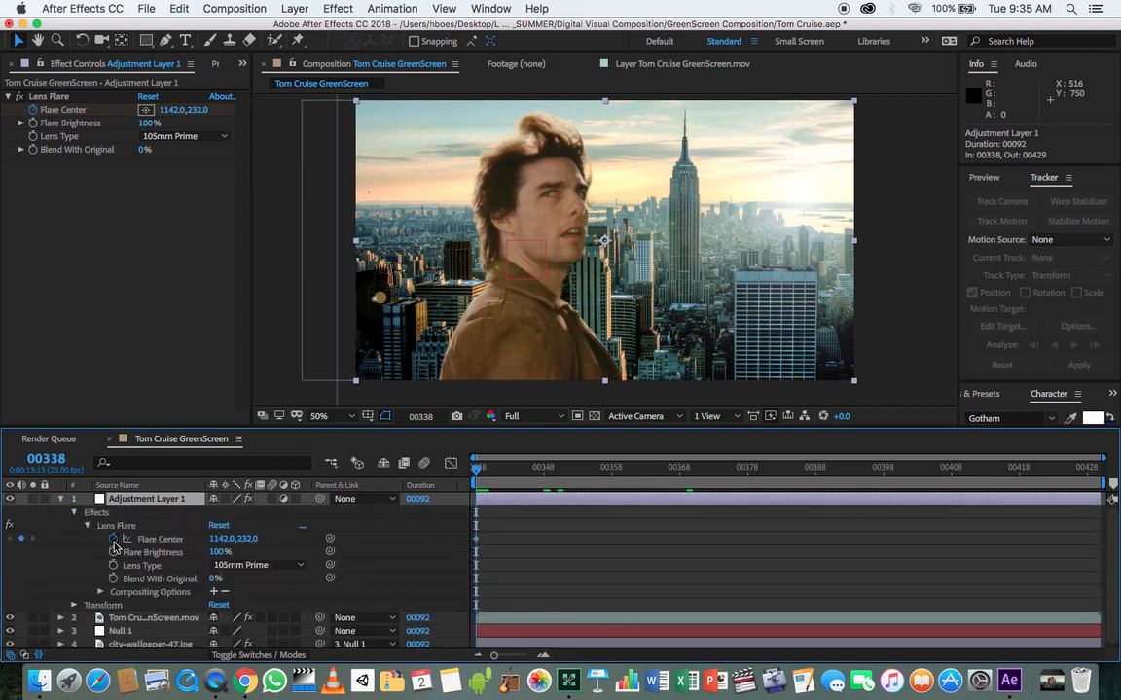
left_click(156, 539)
Keyframe the flare center to follow the sky, at about 1140, 242 partway through and 1150, 234 on frame 429
left_click(483, 473)
left_click_drag(483, 474, 727, 516)
left_click_drag(800, 192, 800, 196)
left_click_drag(736, 469, 1095, 470)
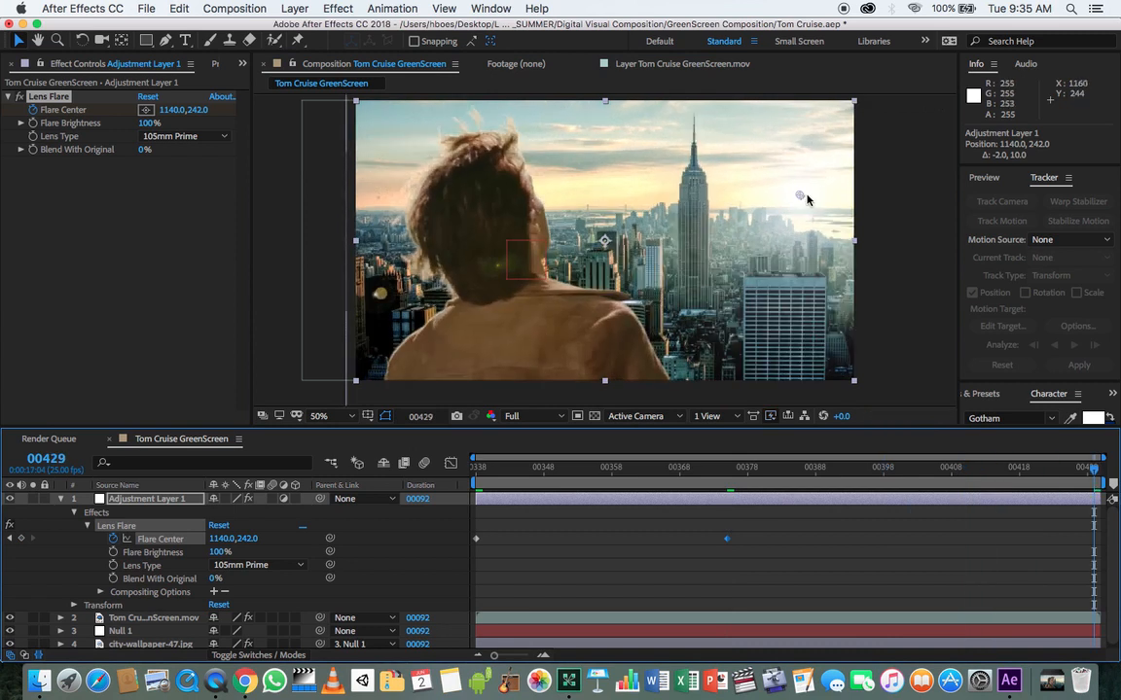
left_click_drag(802, 198, 808, 192)
Preview the whole composition with the animated flare, return to frame 338 and collapse the adjustment layer
key("space")
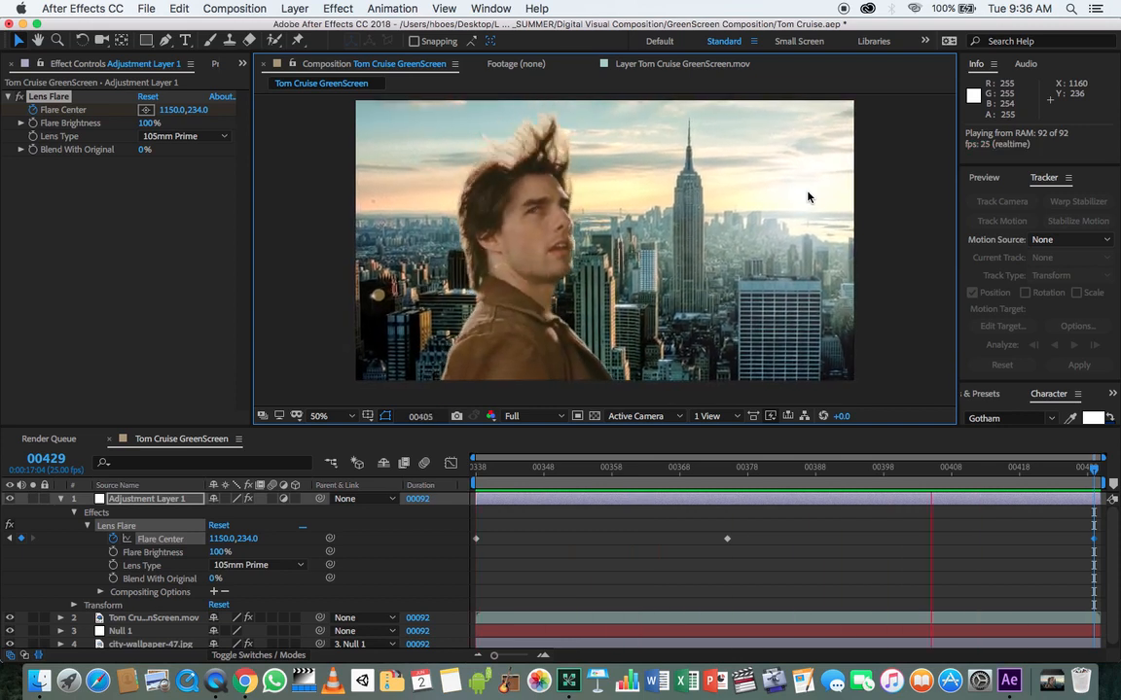
key("space")
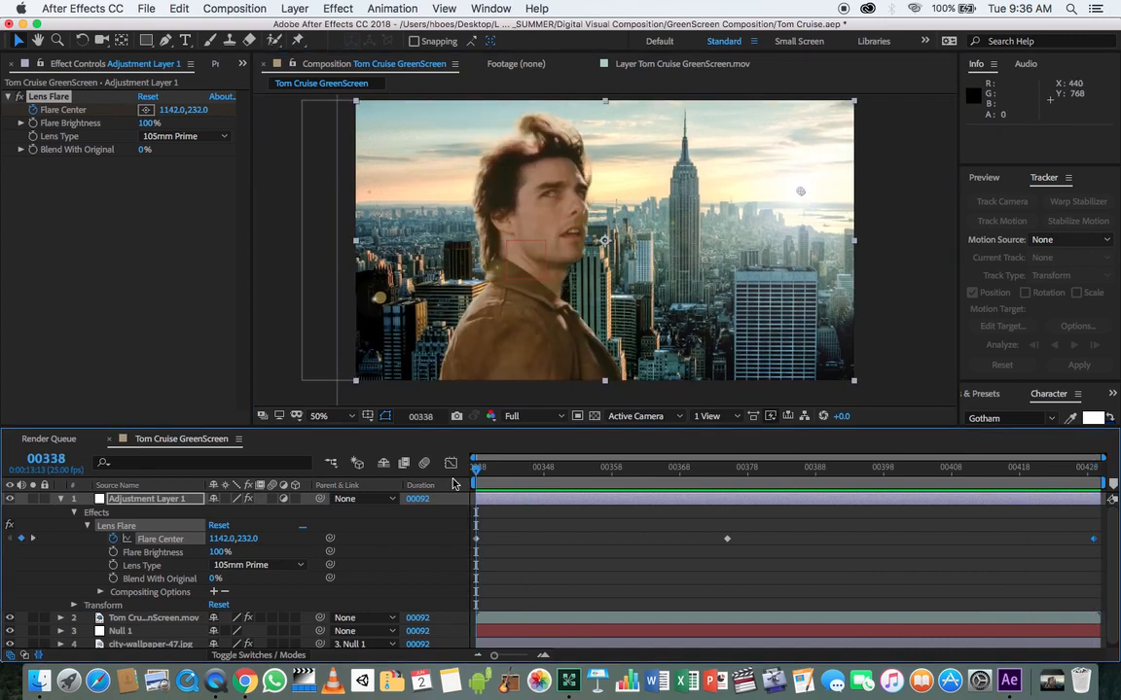
left_click(61, 501)
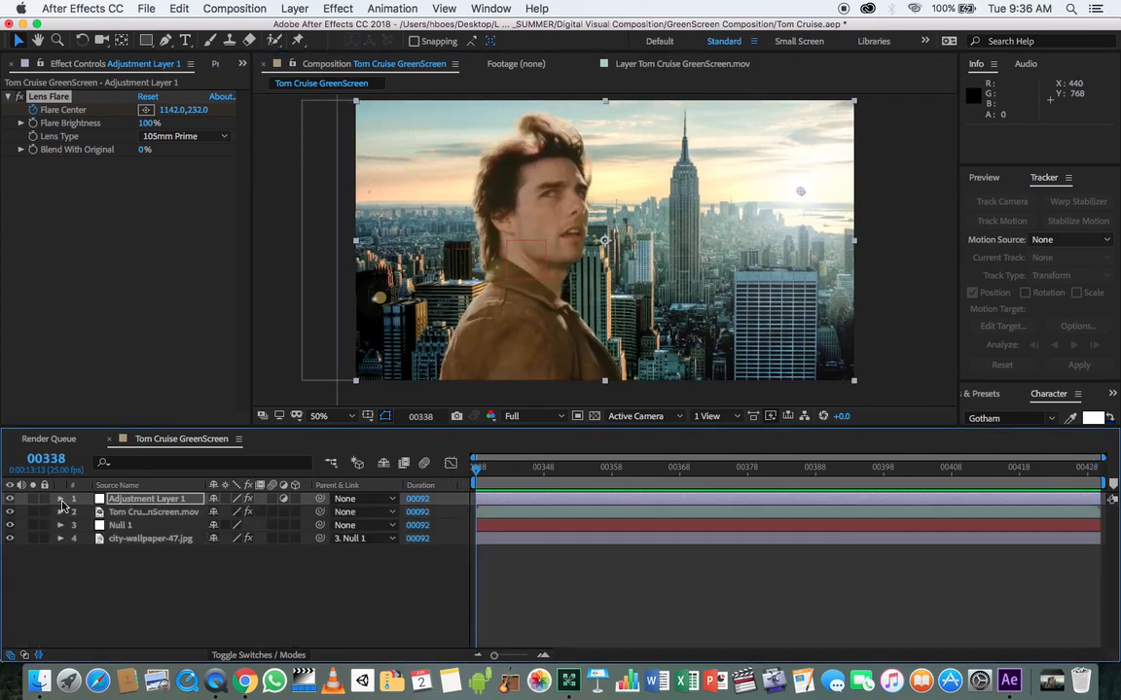
Try the Camera-Shake Deblur effect on the city wallpaper and undo it
left_click(155, 545)
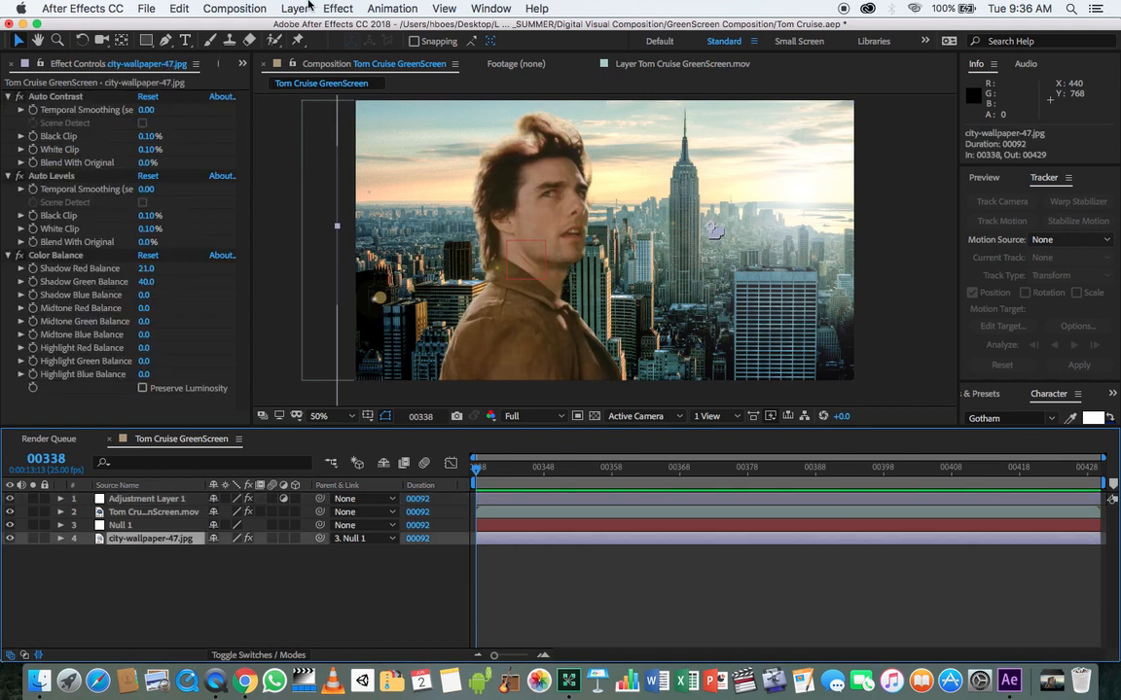
left_click(338, 9)
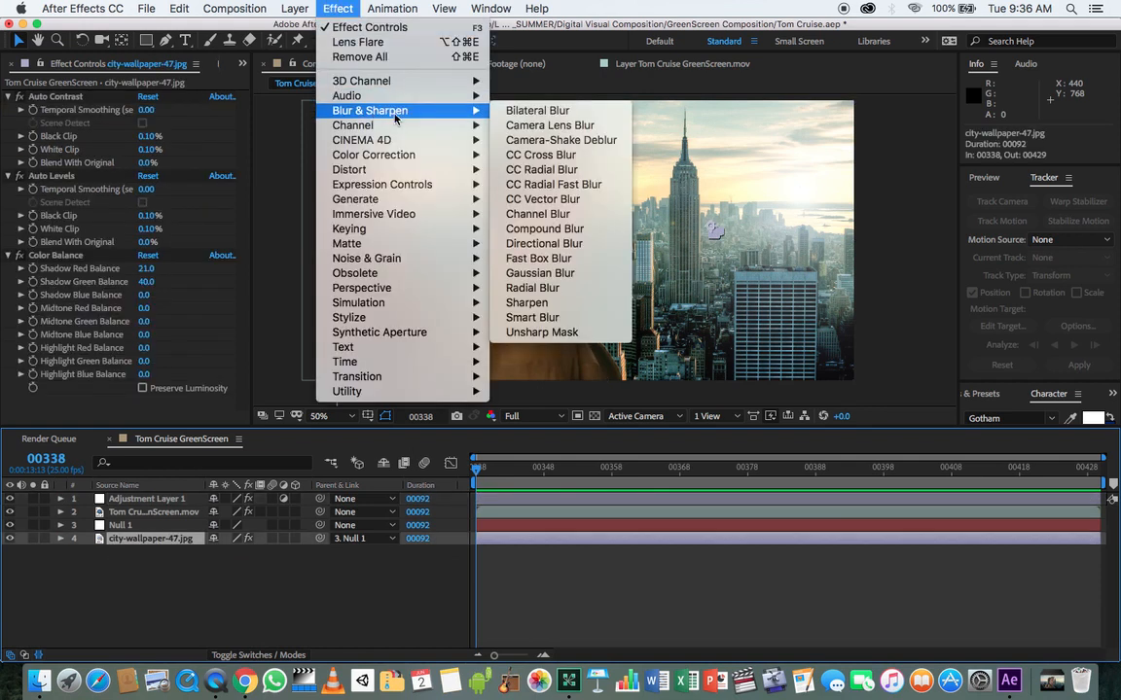
mouse_move(471, 125)
mouse_move(428, 110)
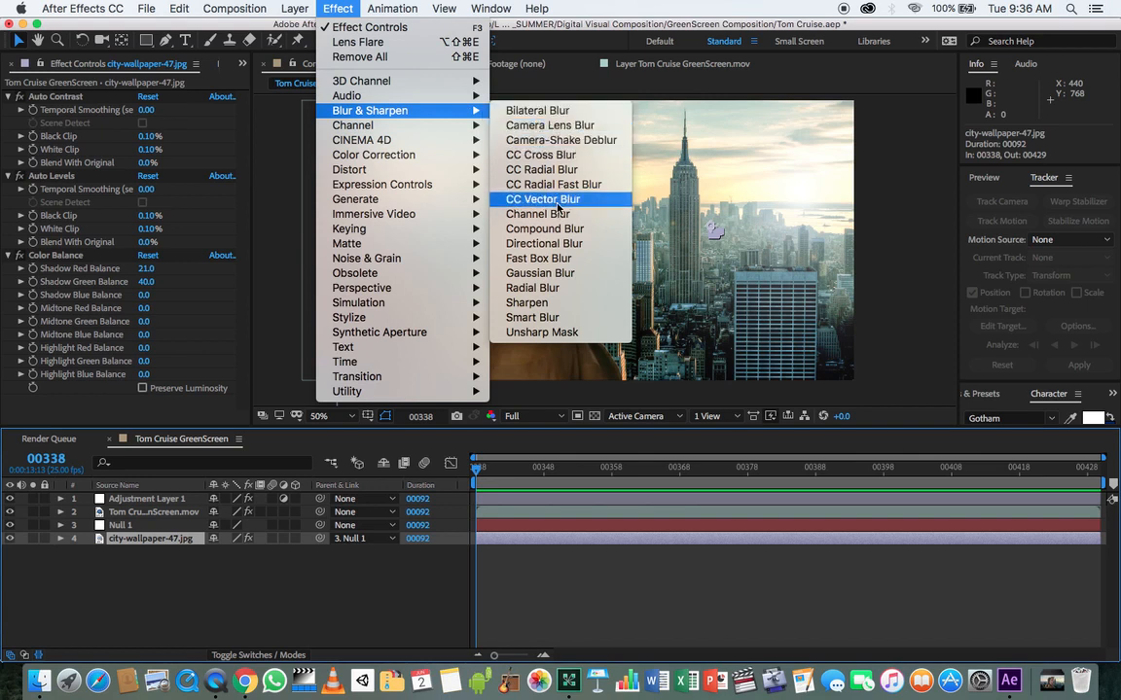
left_click(569, 139)
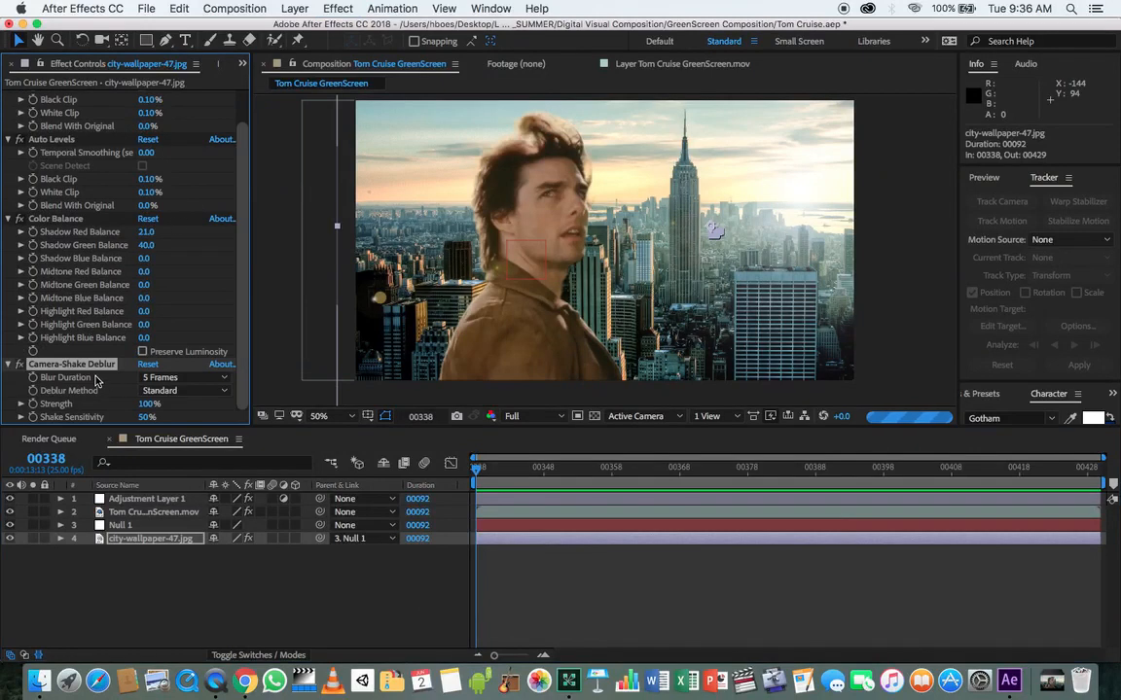
key("super+z")
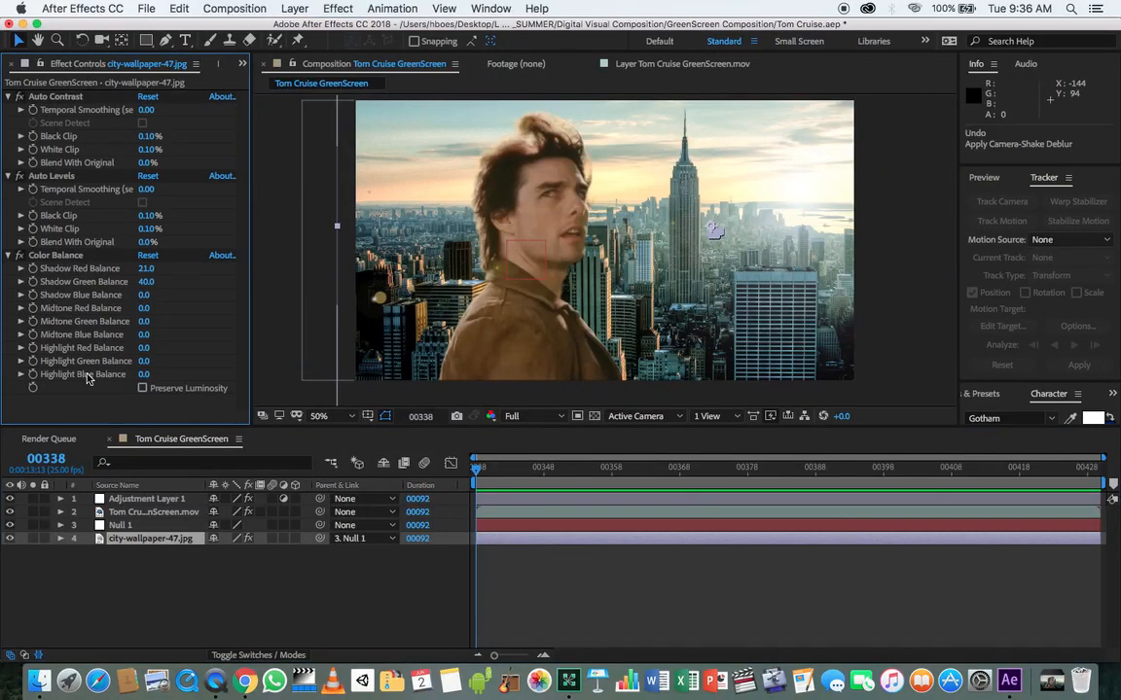
Apply Camera Lens Blur to the city wallpaper with a Blur Radius of 3 and compare the background with the effect off and on
left_click(337, 8)
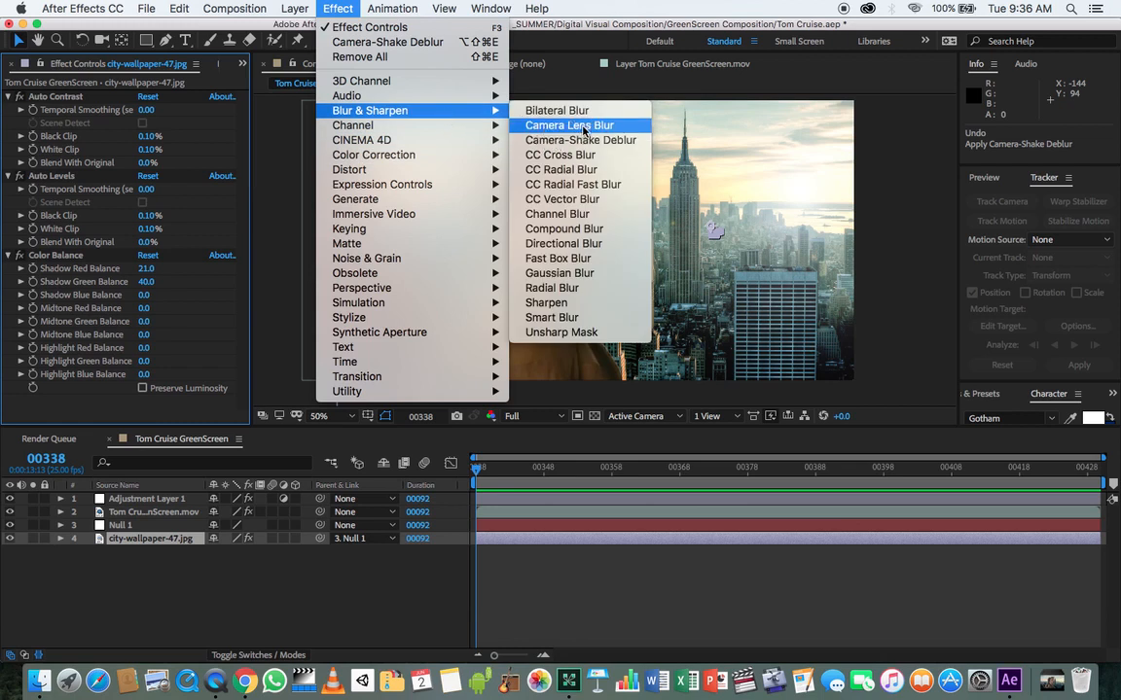
left_click(557, 126)
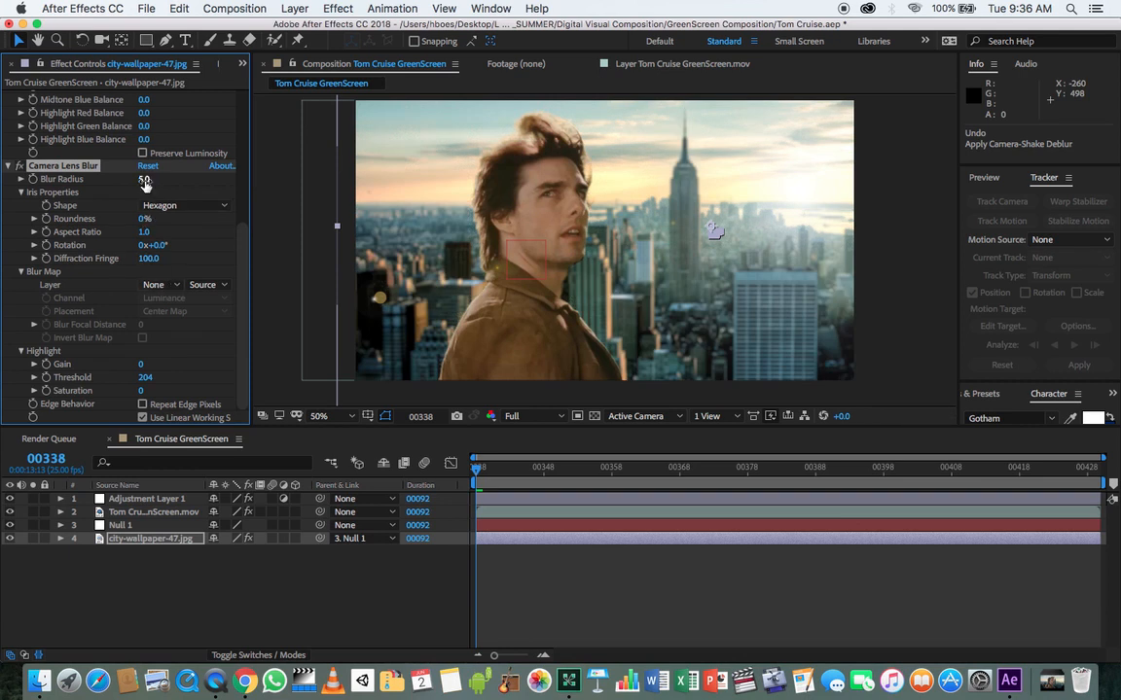
left_click(18, 167)
left_click(17, 168)
left_click(144, 179)
key("Return")
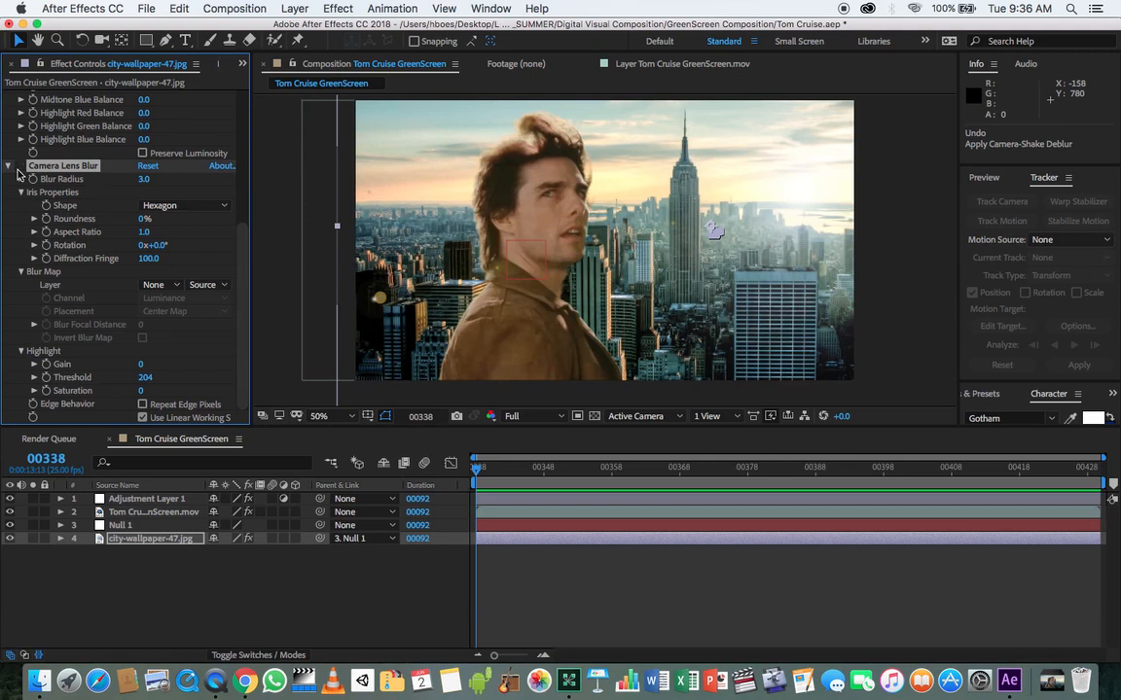
left_click(17, 168)
Check the blurred background through frame 429, return to frame 338 and enlarge the composition view
left_click(495, 478)
left_click_drag(495, 479, 1114, 484)
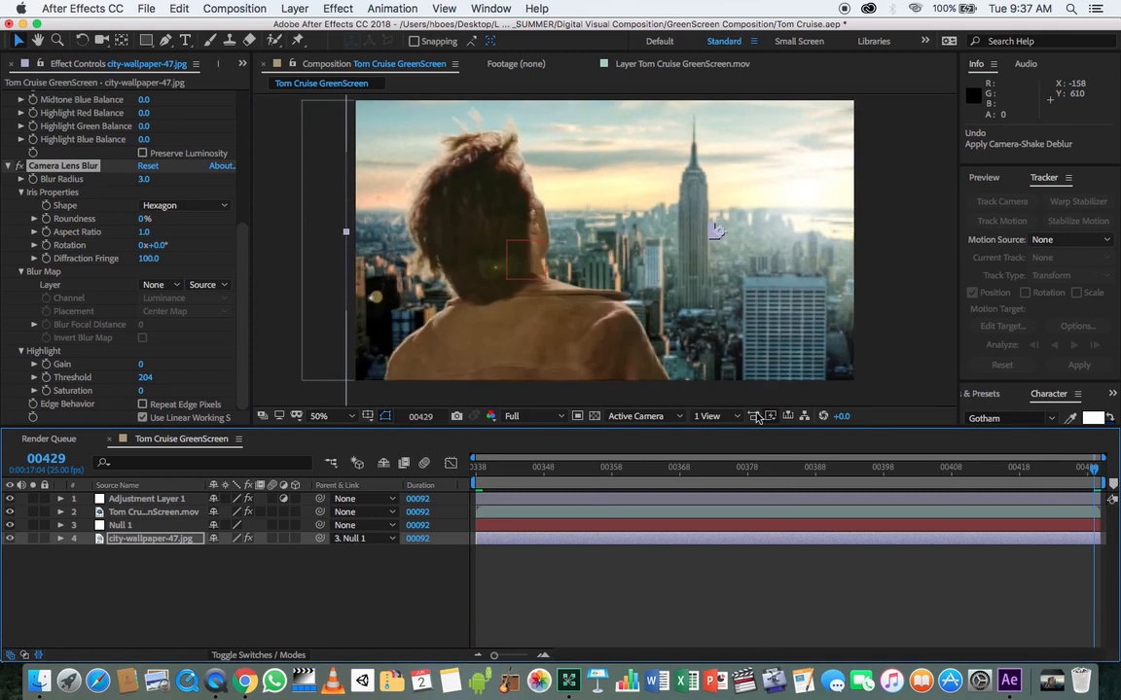
key("Home")
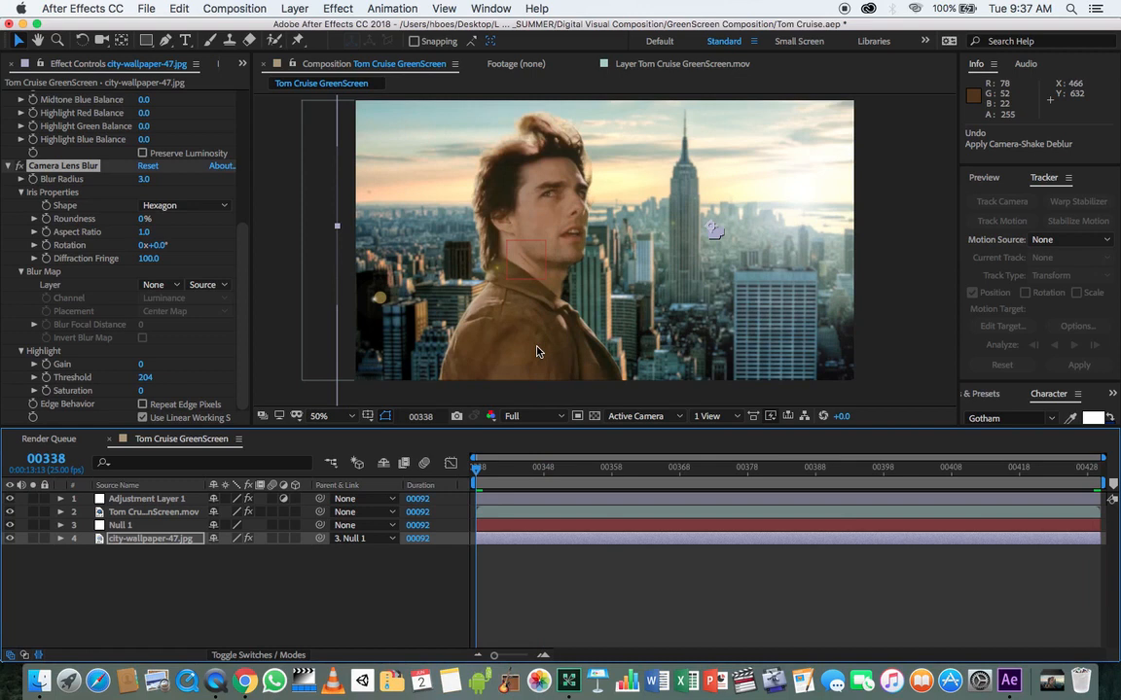
left_click_drag(506, 429, 496, 457)
left_click_drag(489, 505, 489, 510)
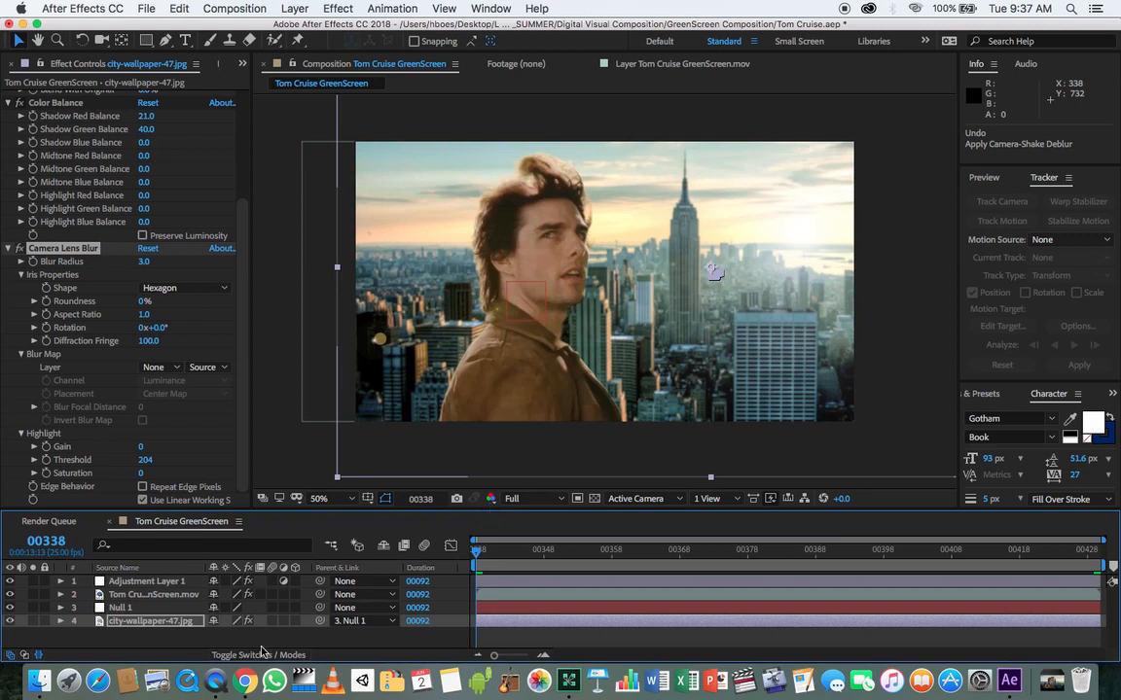
Find the vignette effects in Effects & Presets and apply CC Vignette to the adjustment layer
left_click(156, 582)
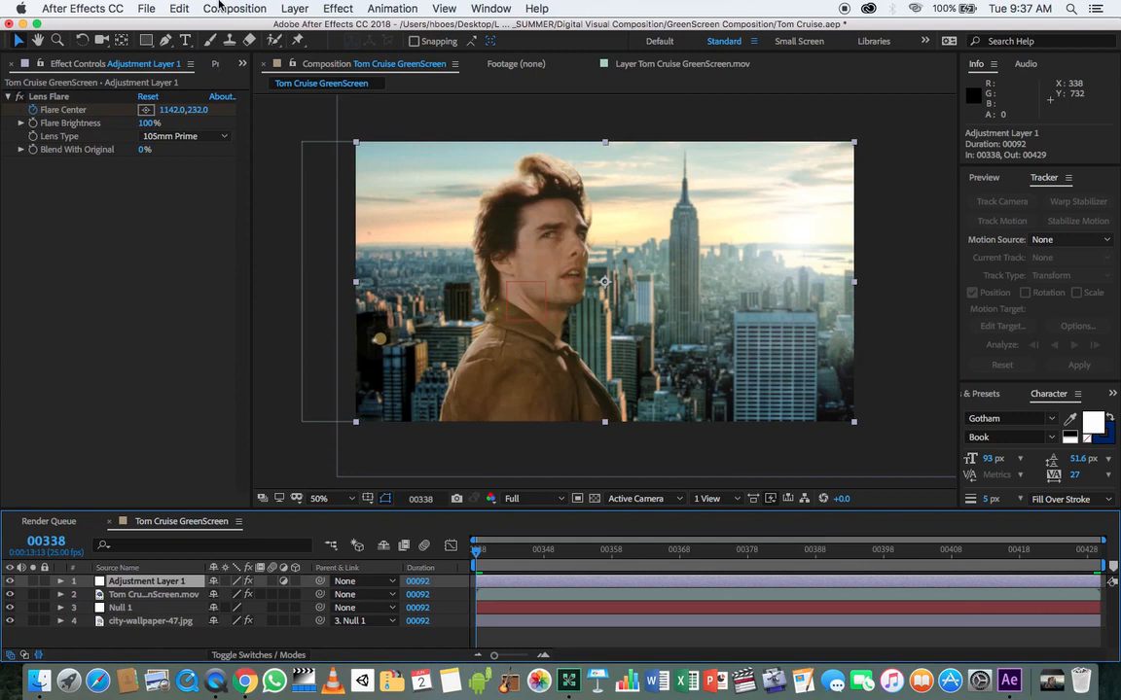
left_click(294, 8)
mouse_move(327, 7)
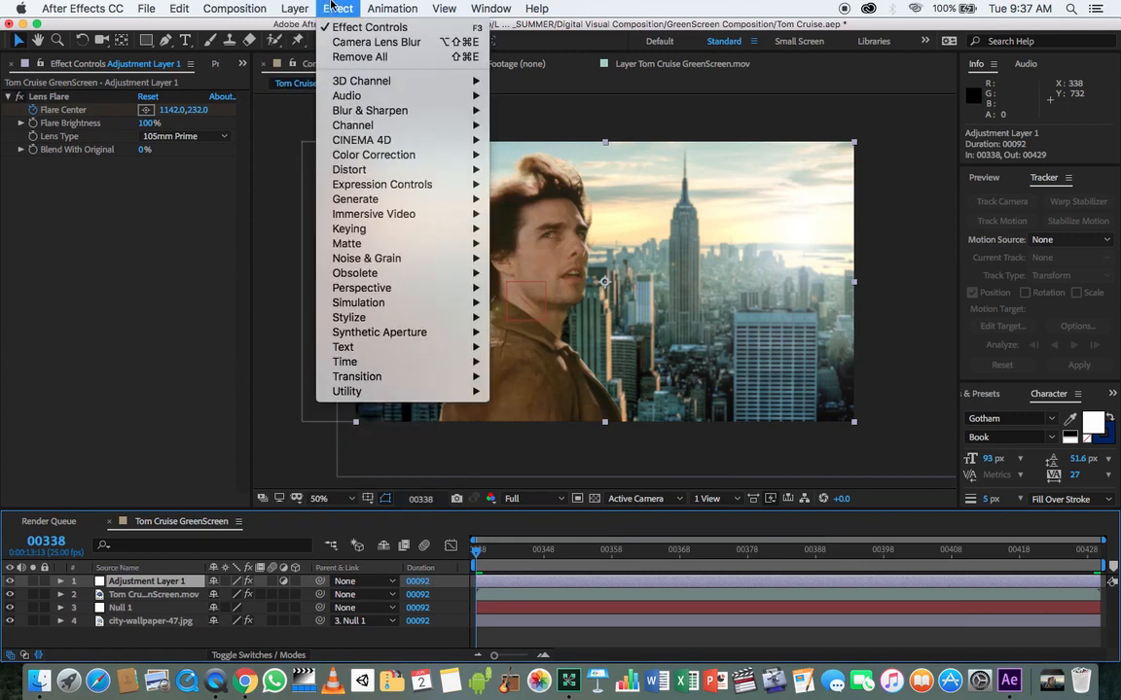
mouse_move(463, 5)
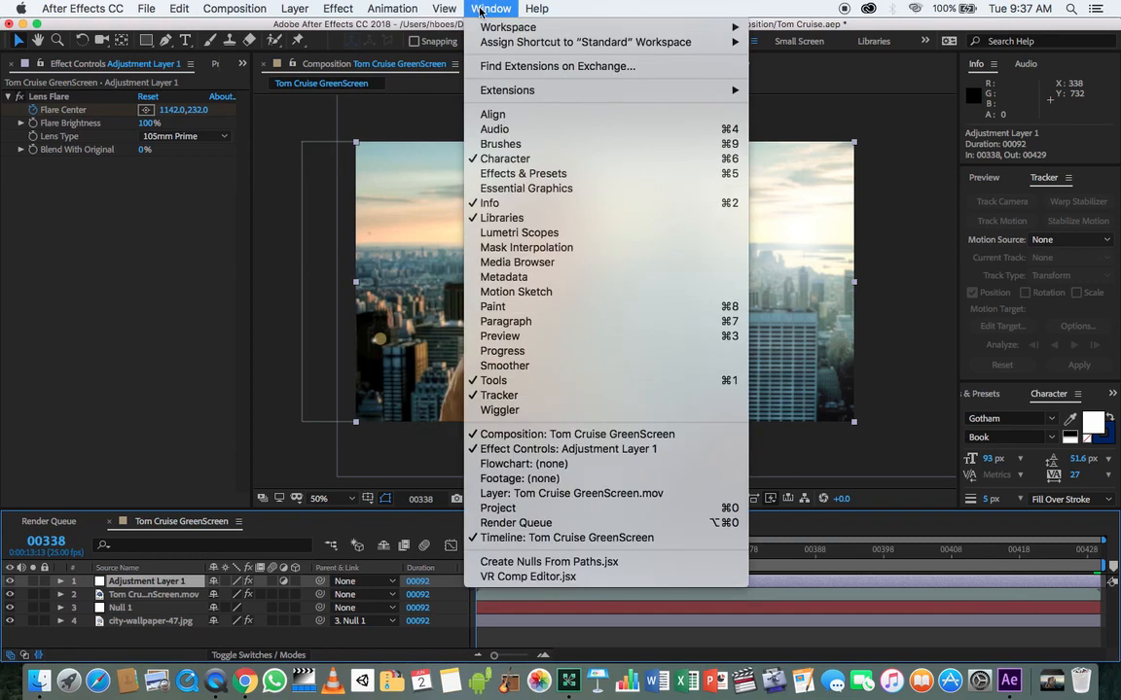
left_click(522, 174)
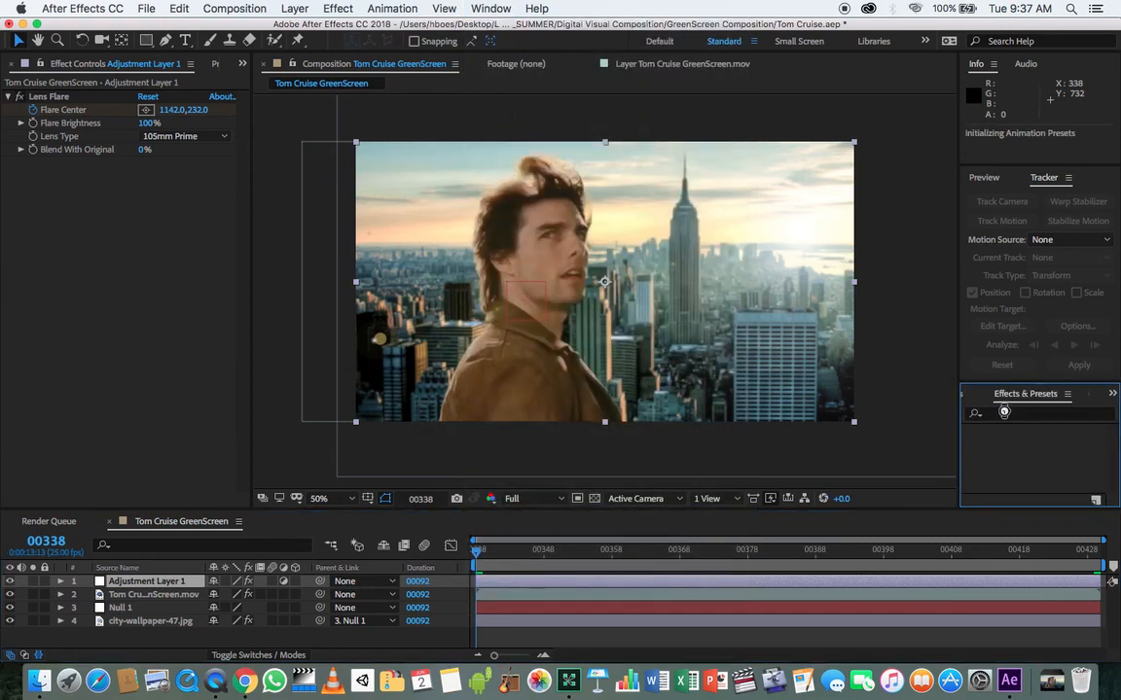
left_click(1007, 413)
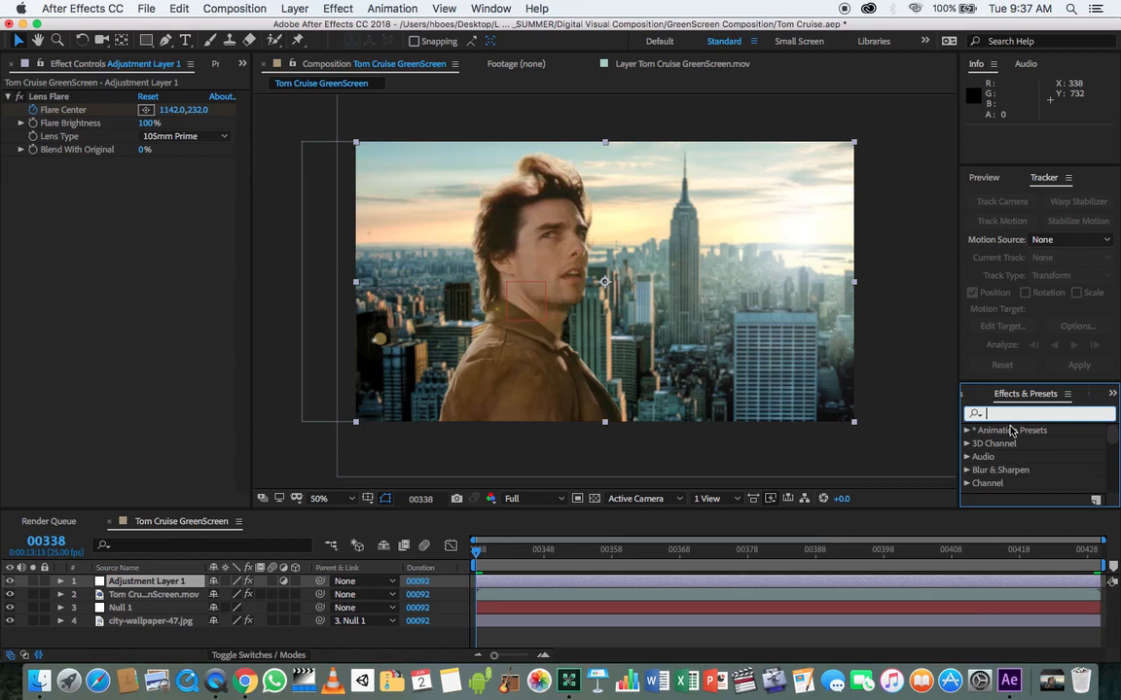
type("vign")
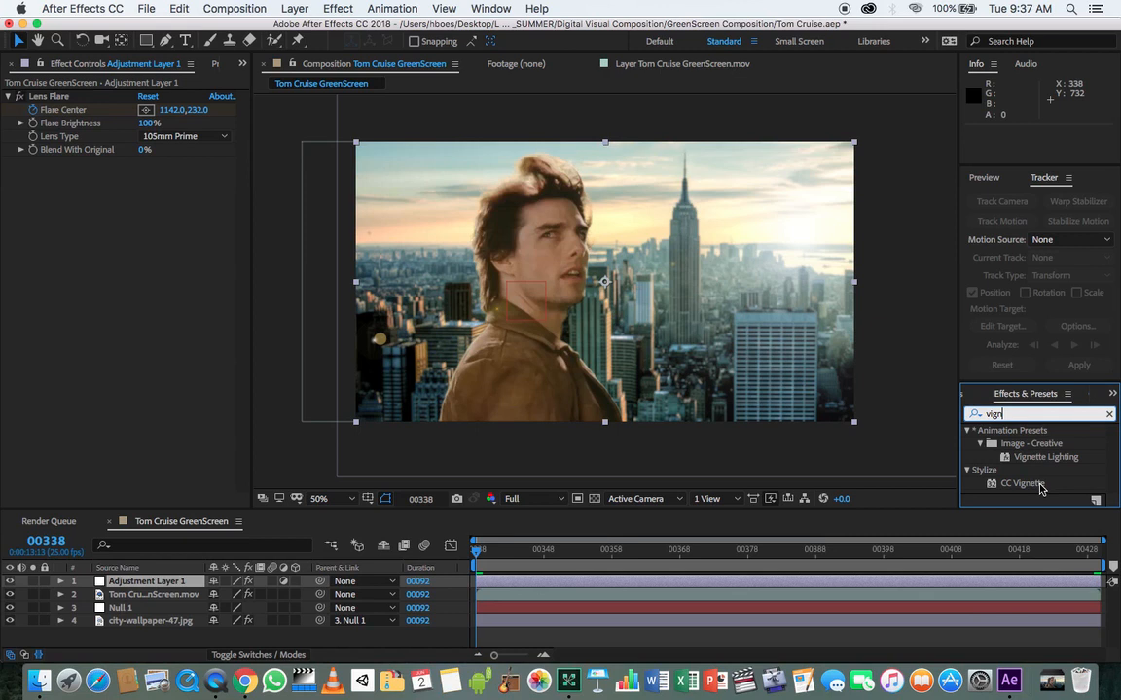
double_click(1040, 488)
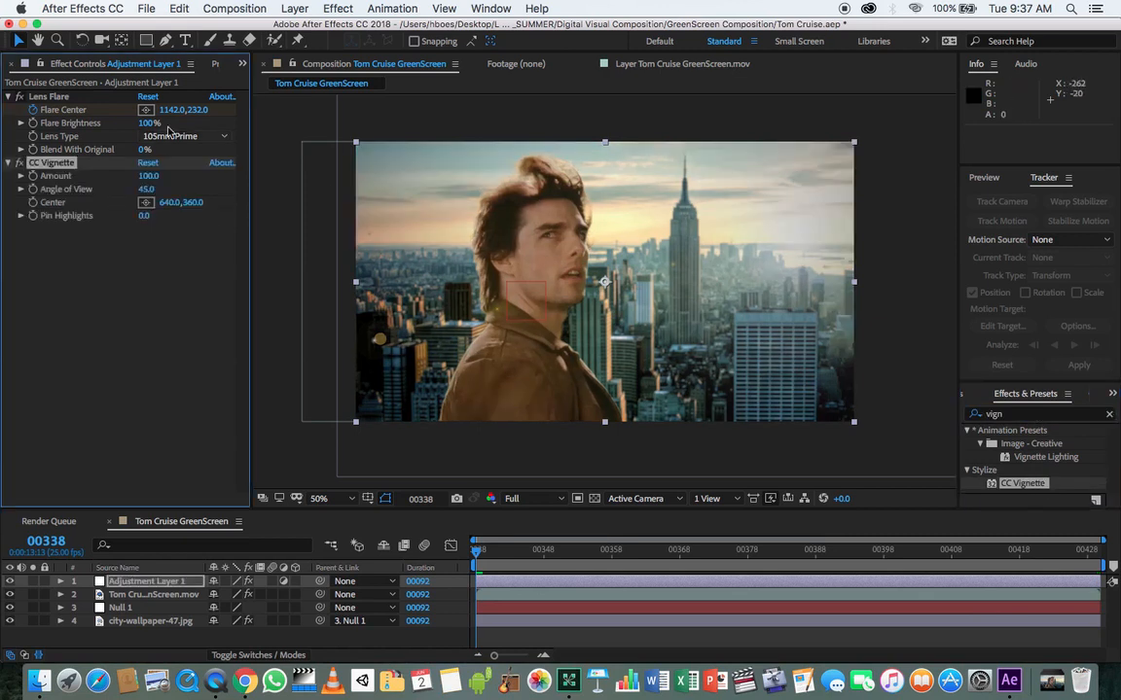
Set the vignette's Angle of View to 32.9 and compare the image with the effect off and on
left_click(19, 163)
left_click(20, 164)
left_click(19, 163)
left_click(19, 164)
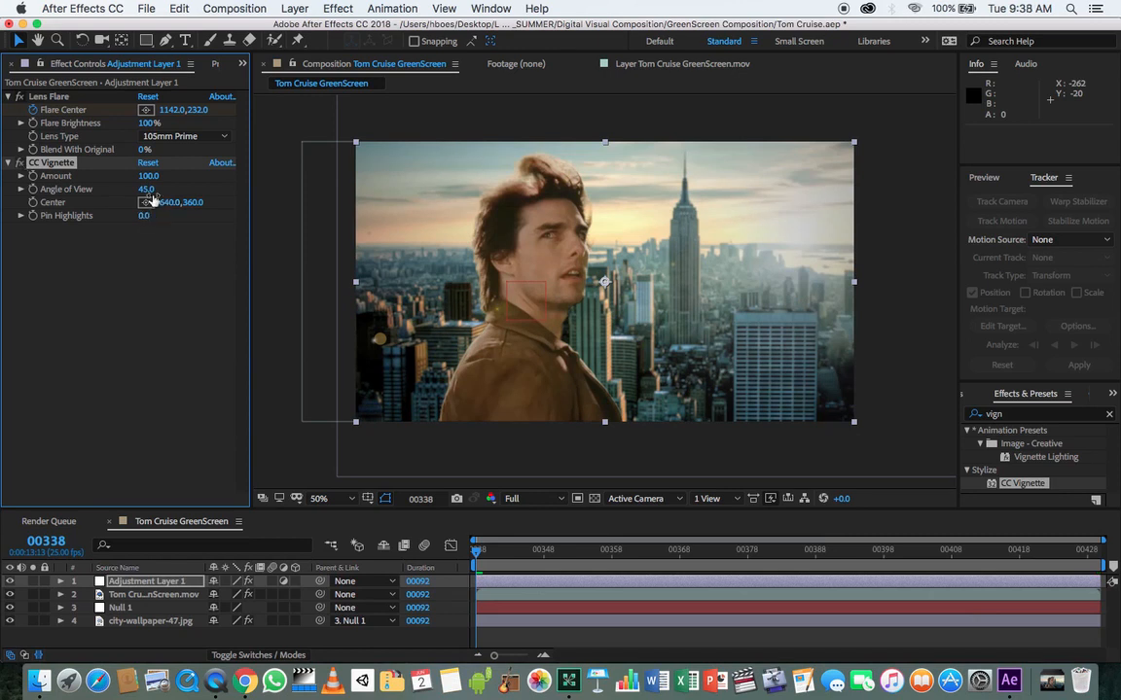
left_click_drag(158, 188, 61, 200)
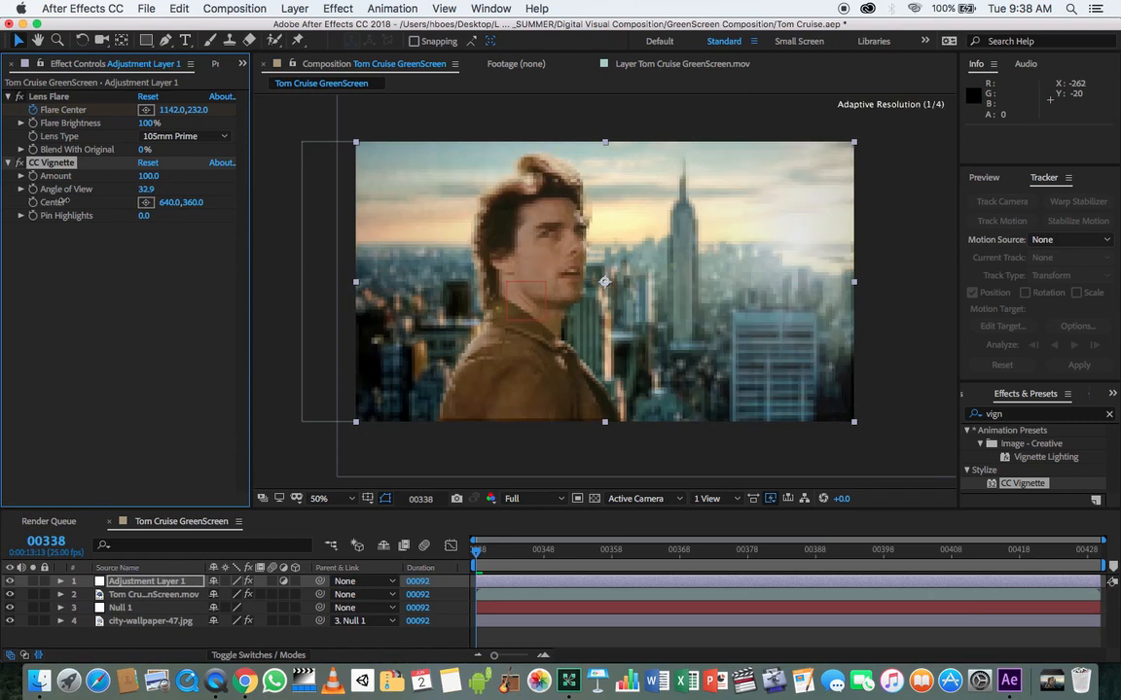
left_click(20, 163)
left_click(21, 164)
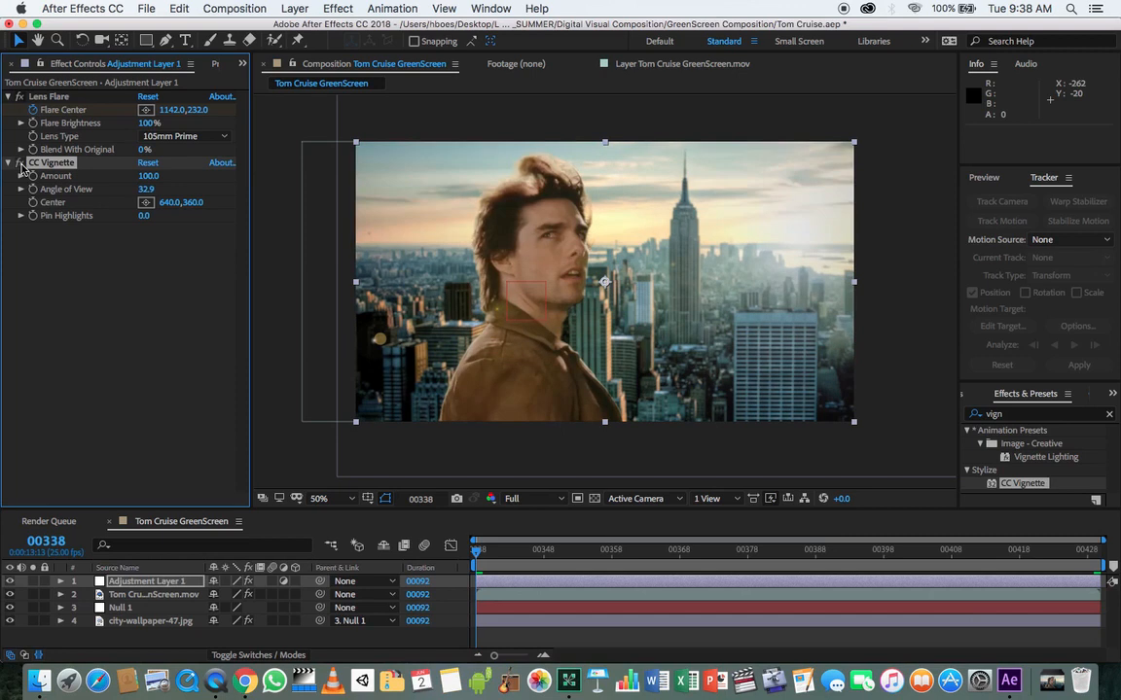
left_click(20, 164)
left_click(21, 164)
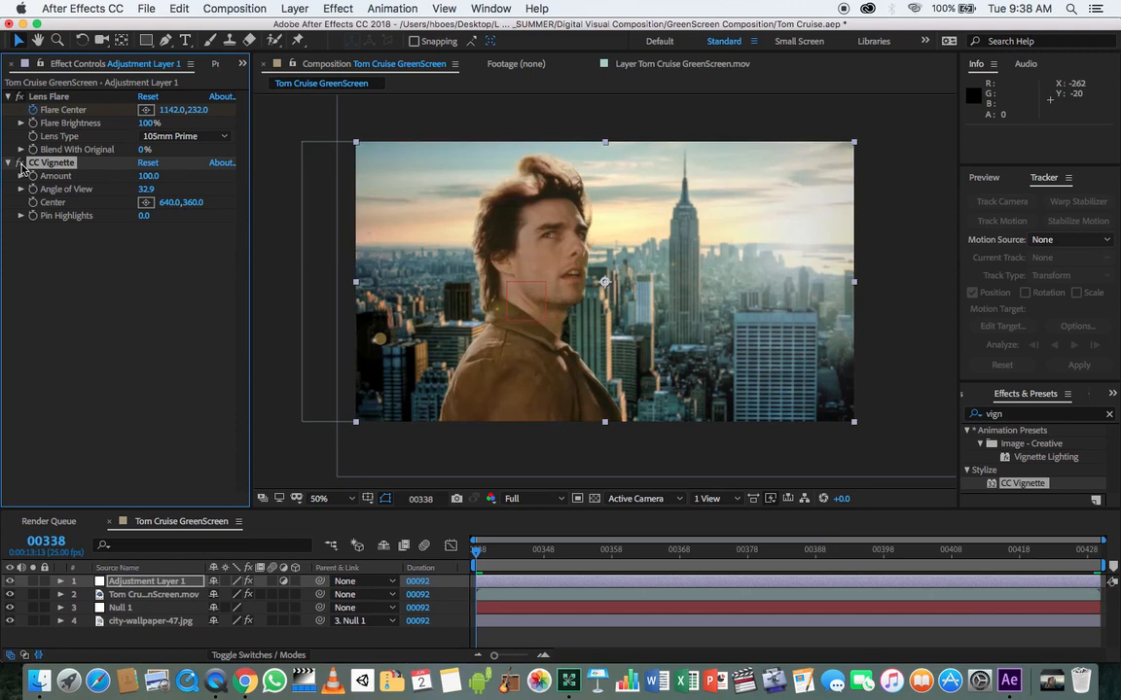
Set the vignette Amount to 69 and toggle the effect to judge its strength
left_click(149, 176)
type("69")
key("Return")
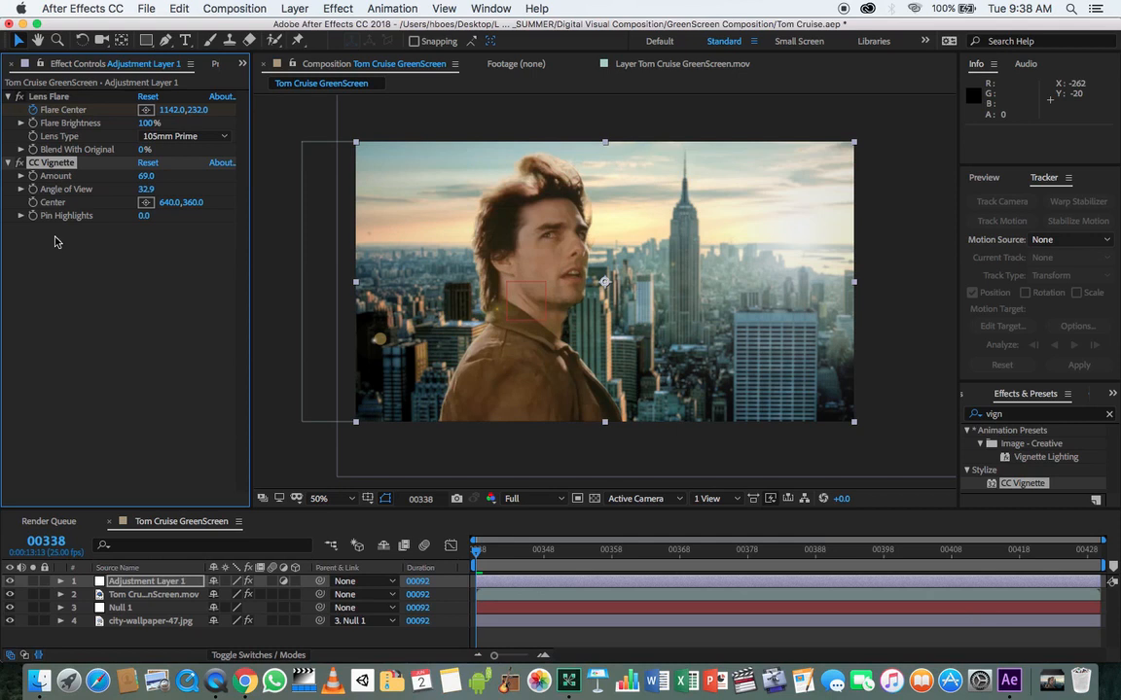
left_click(21, 163)
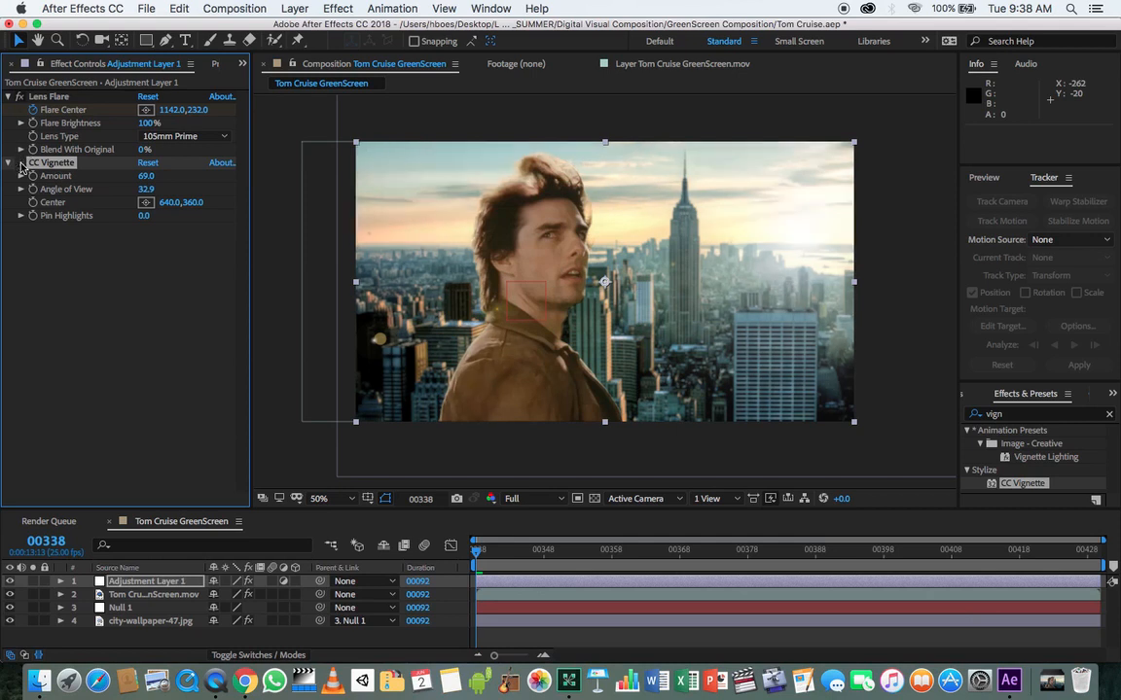
left_click(20, 163)
left_click(20, 163)
left_click(20, 164)
left_click(21, 163)
left_click(21, 163)
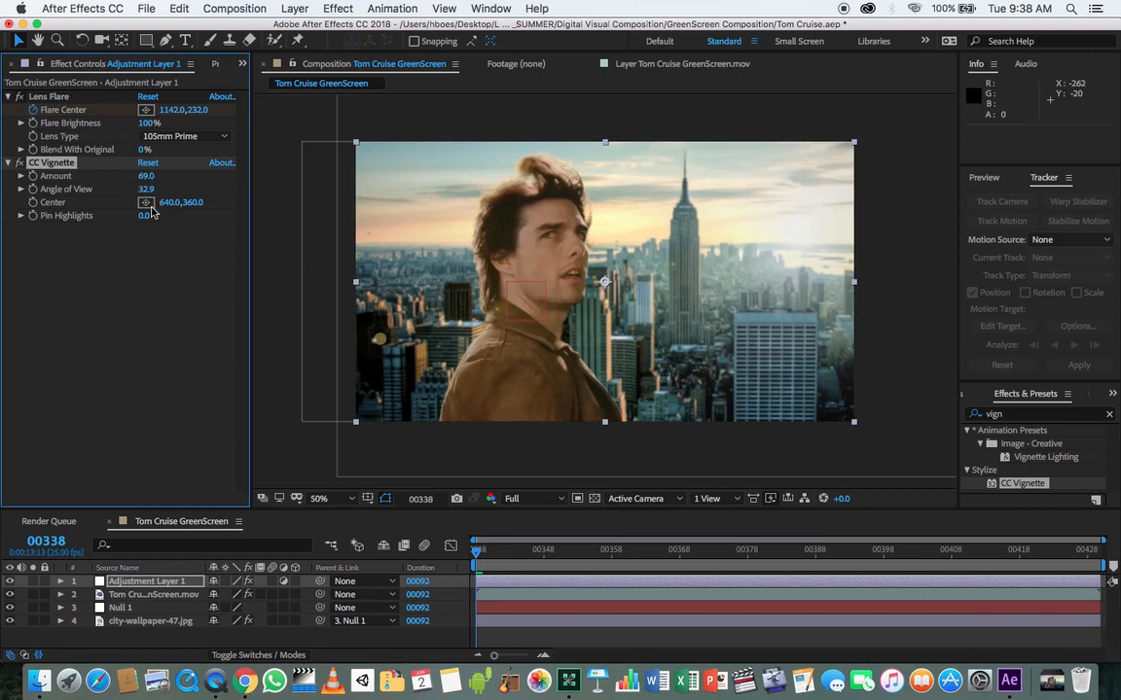
Place the vignette center on the bright sun area at 1122, 222 and compare the image without it
left_click(146, 202)
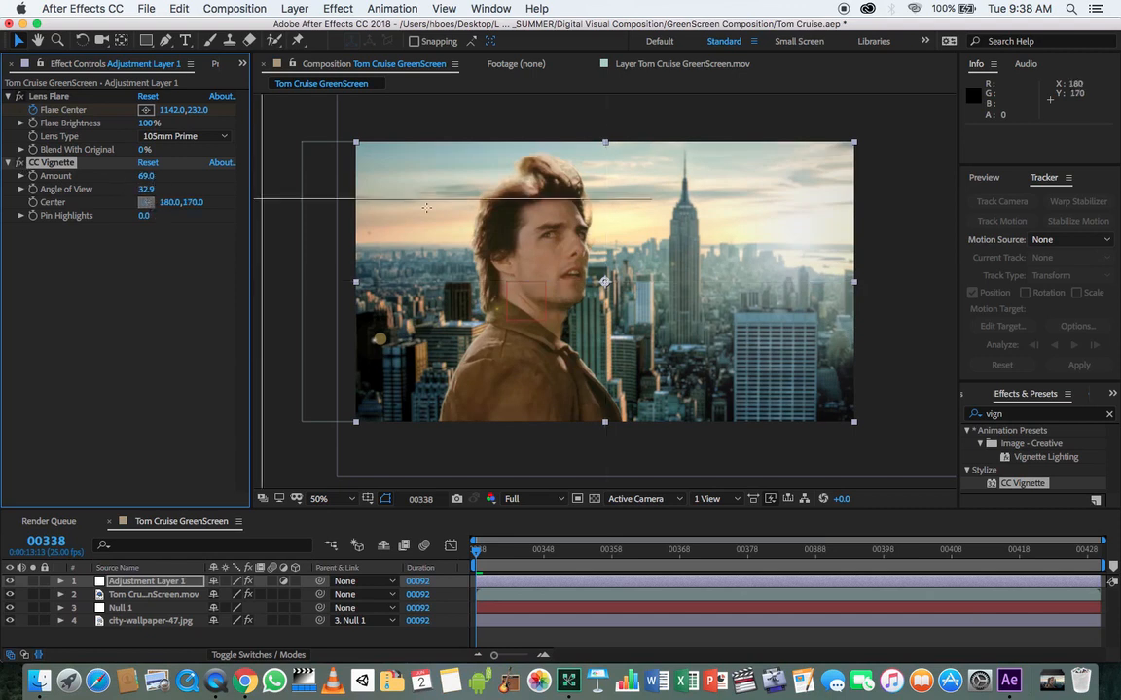
left_click(740, 271)
left_click_drag(740, 270, 795, 230)
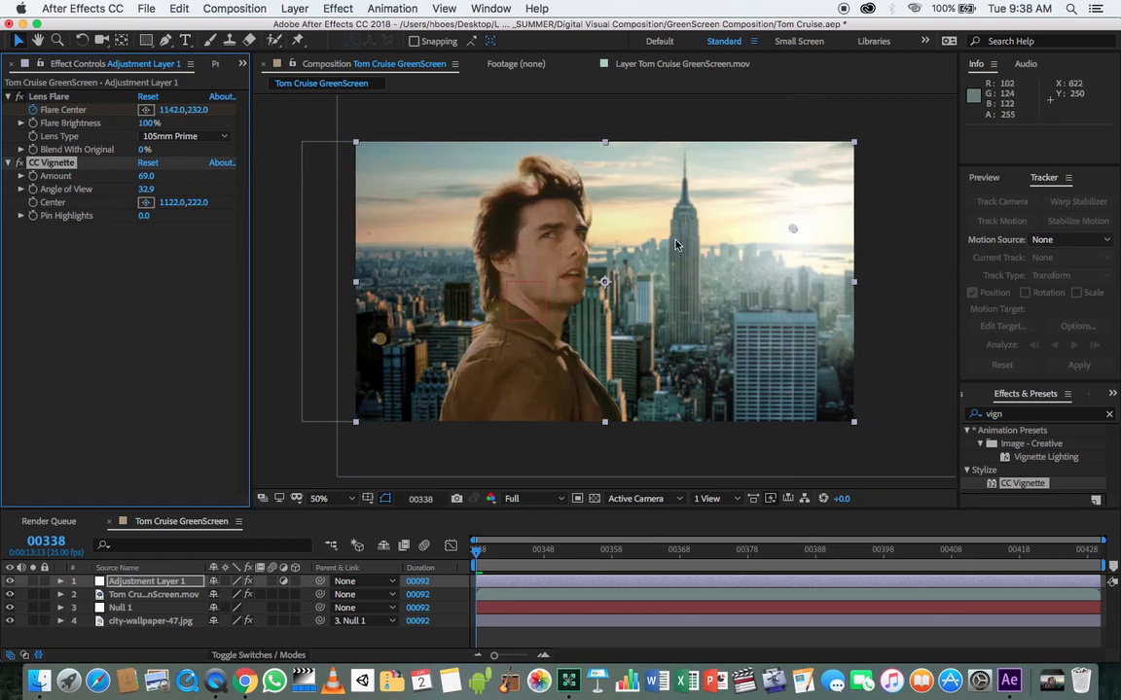
left_click(19, 164)
left_click(18, 165)
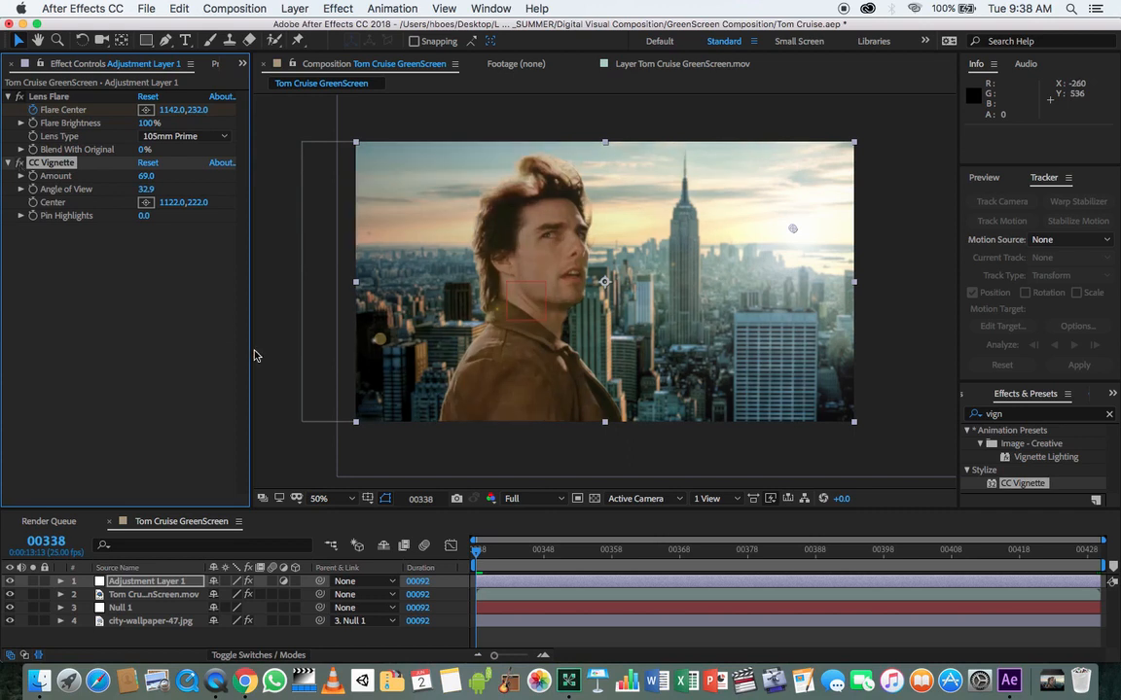
Review the recentered vignette across the timeline and with the effect off and on
key("space")
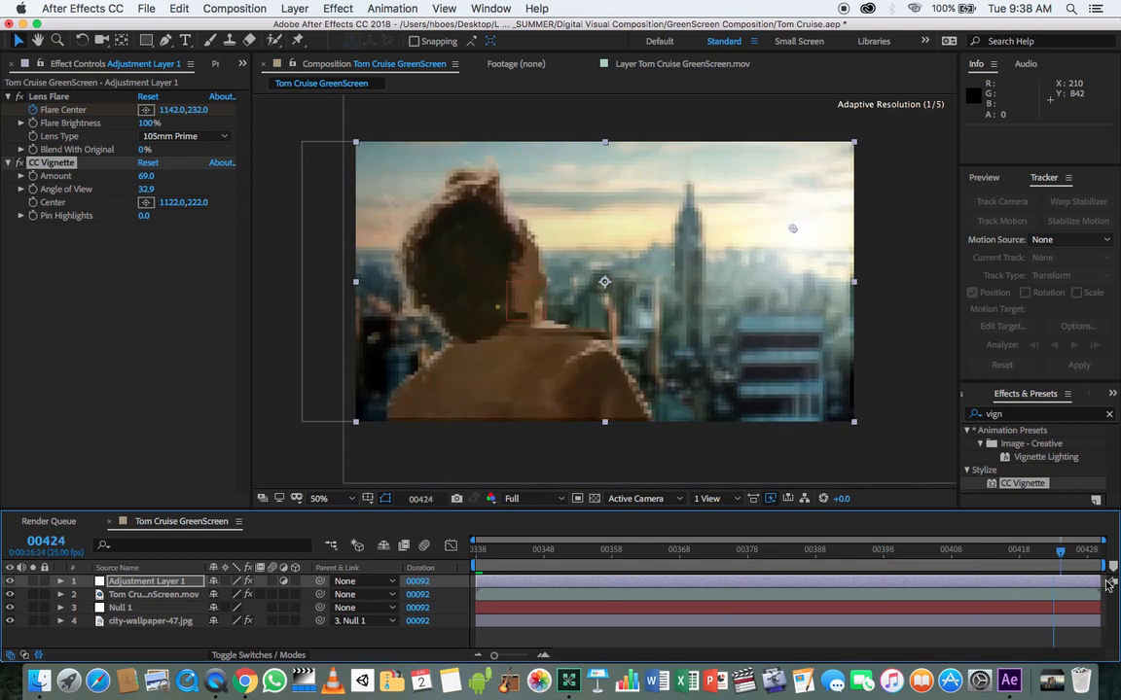
key("space")
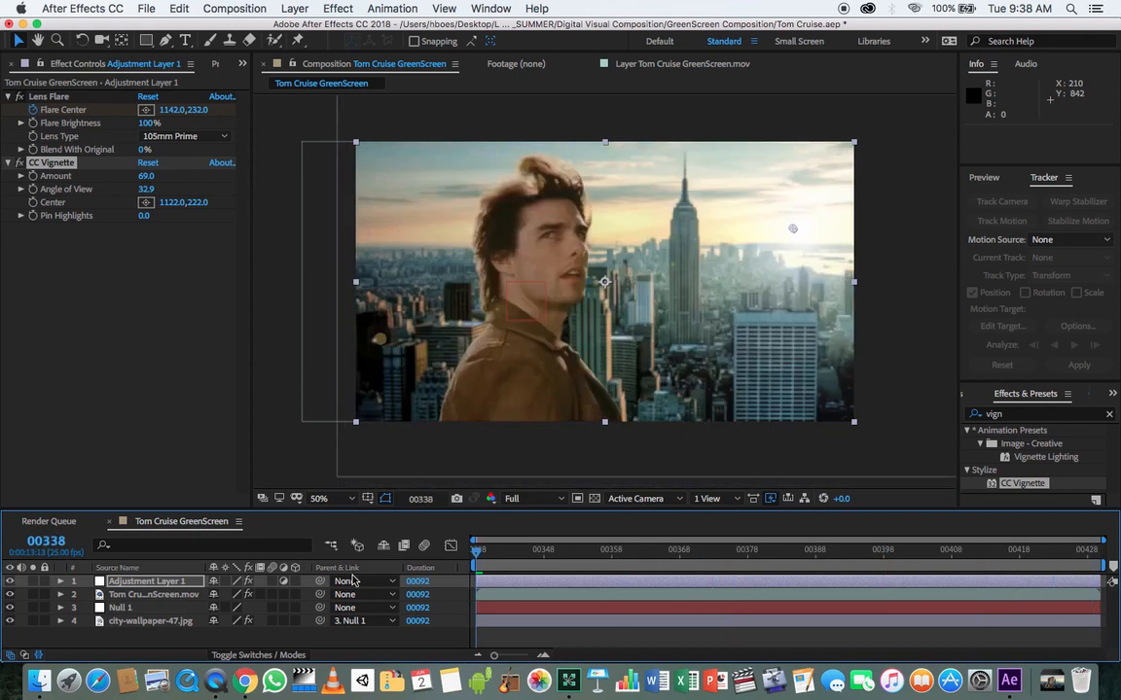
left_click(145, 176)
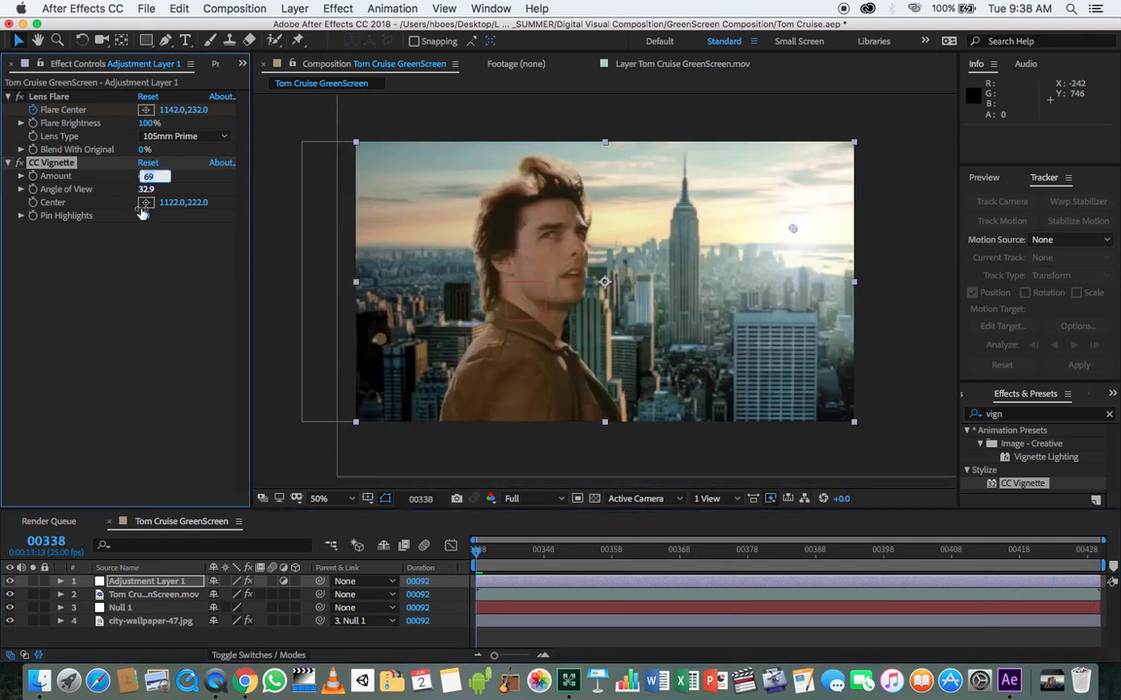
left_click(117, 248)
left_click(20, 162)
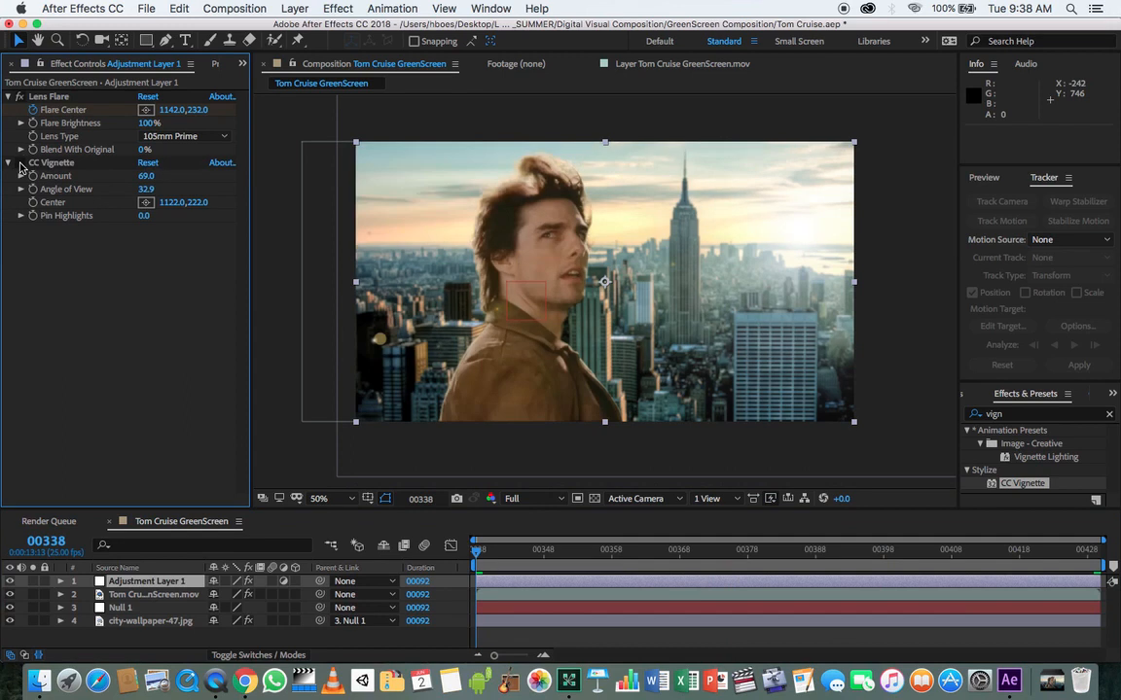
left_click(20, 163)
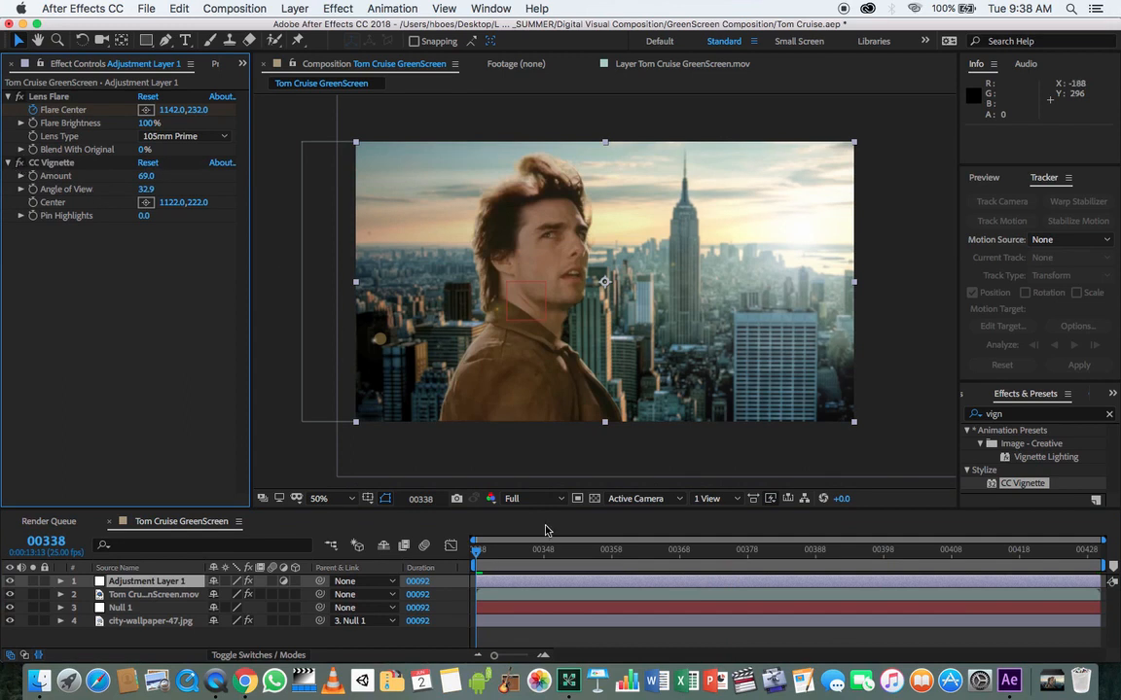
key("space")
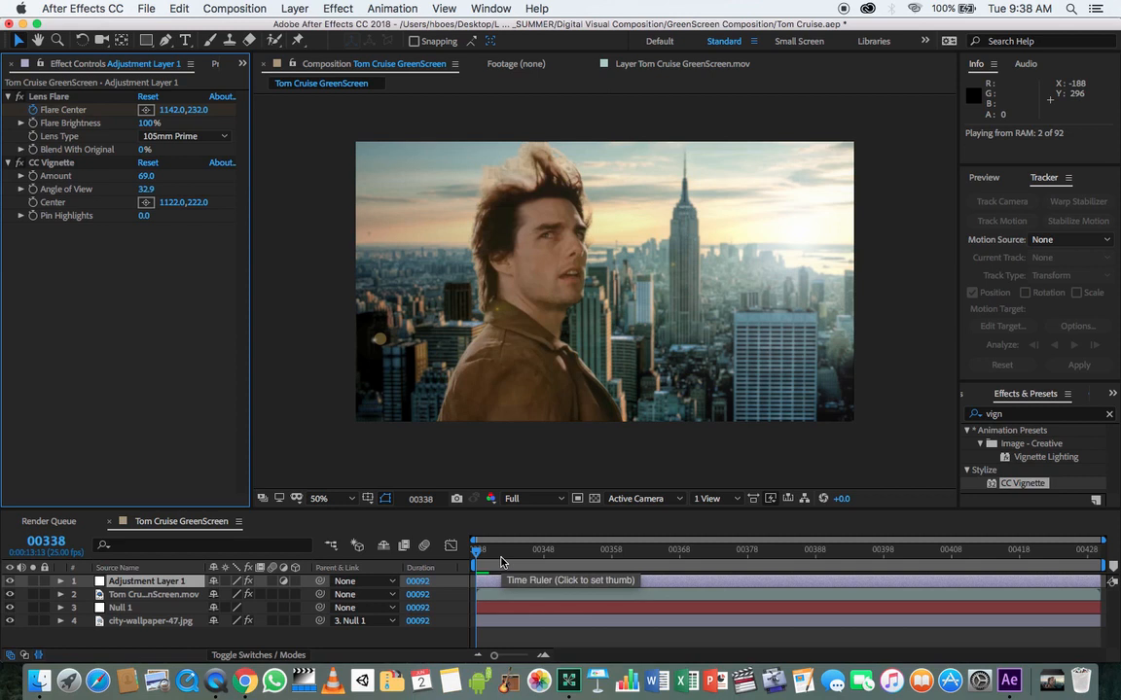
Set the vignette Amount to 27 and preview the opening frames of the composition
left_click(146, 177)
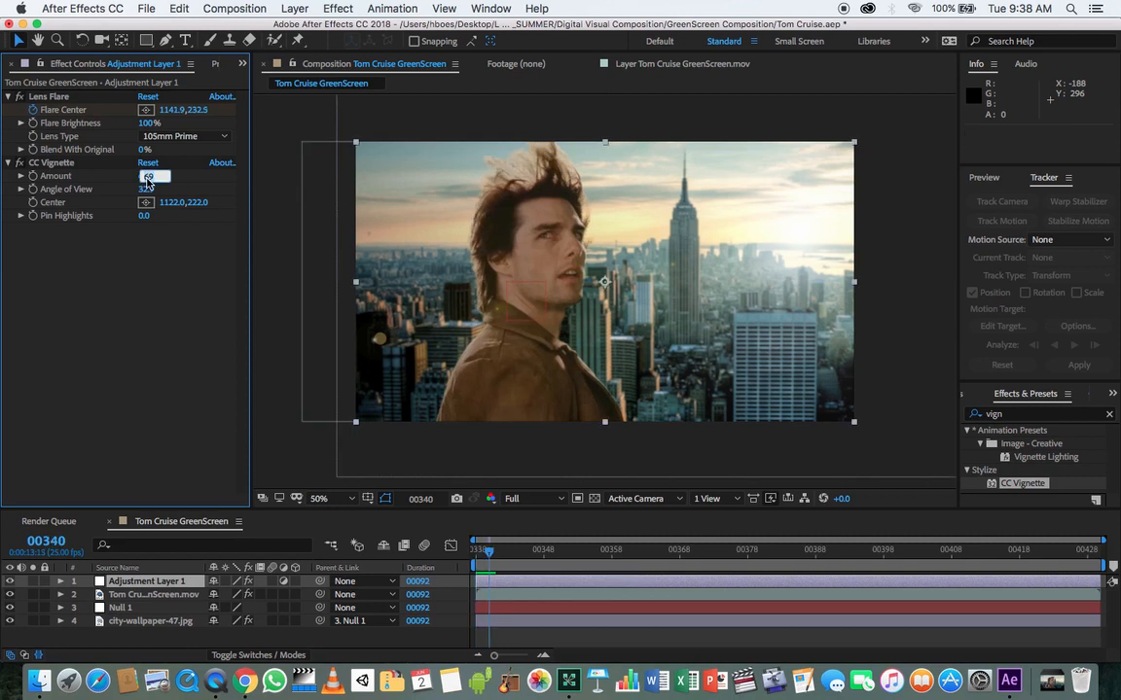
type("27")
key("Return")
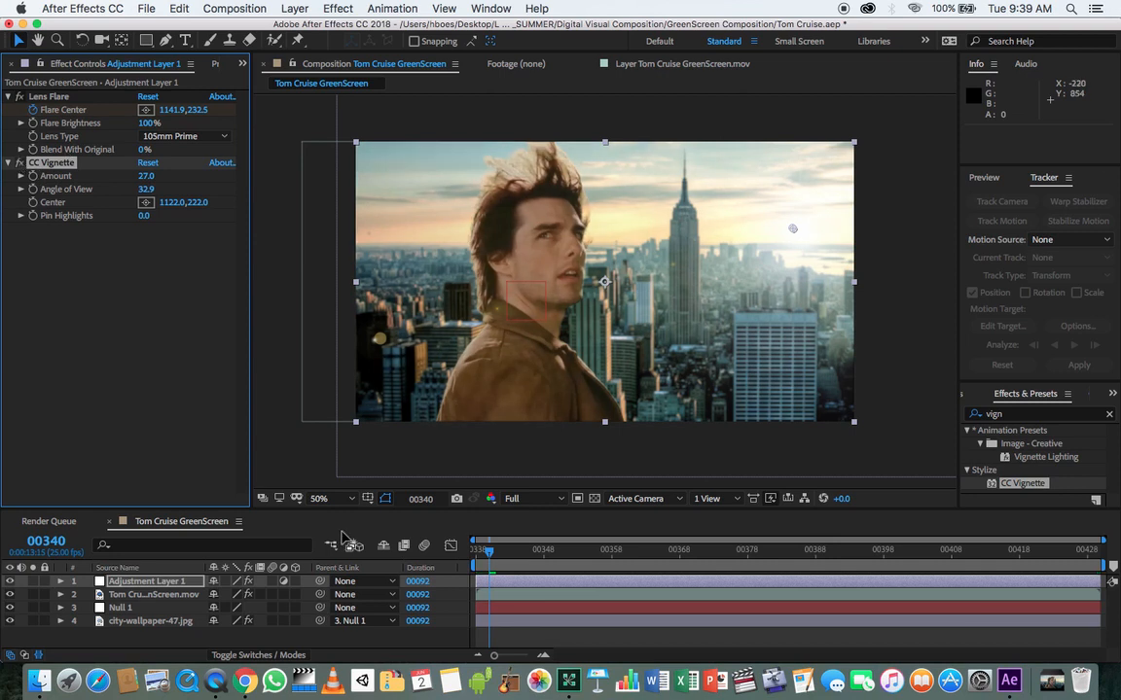
key("space")
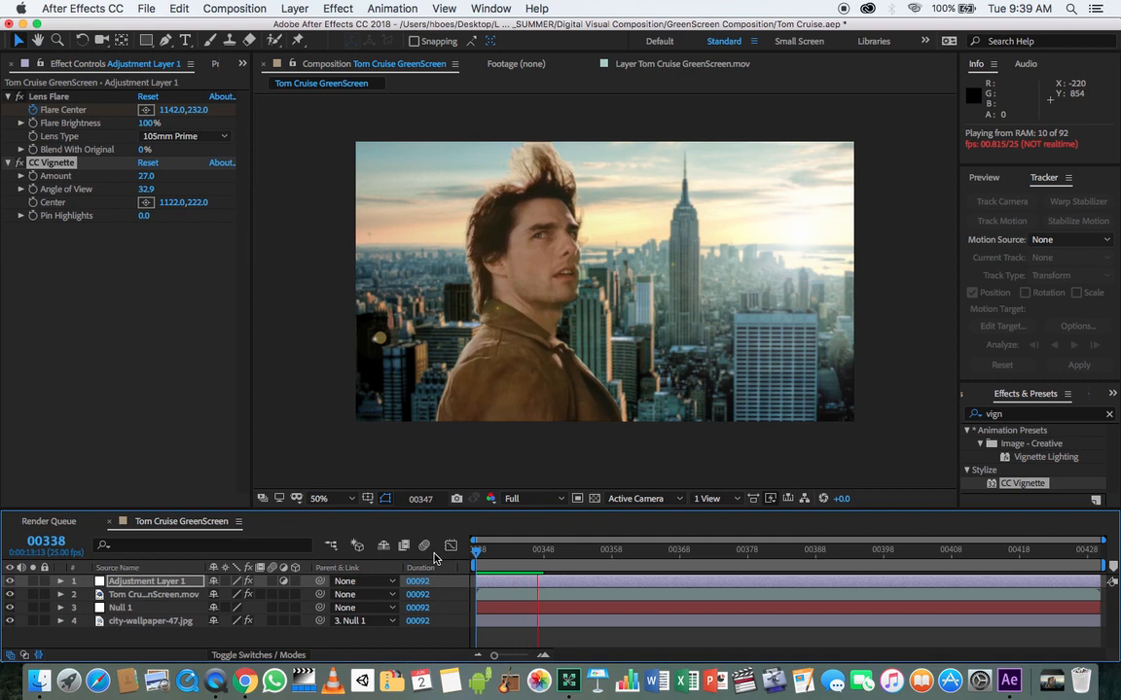
key("space")
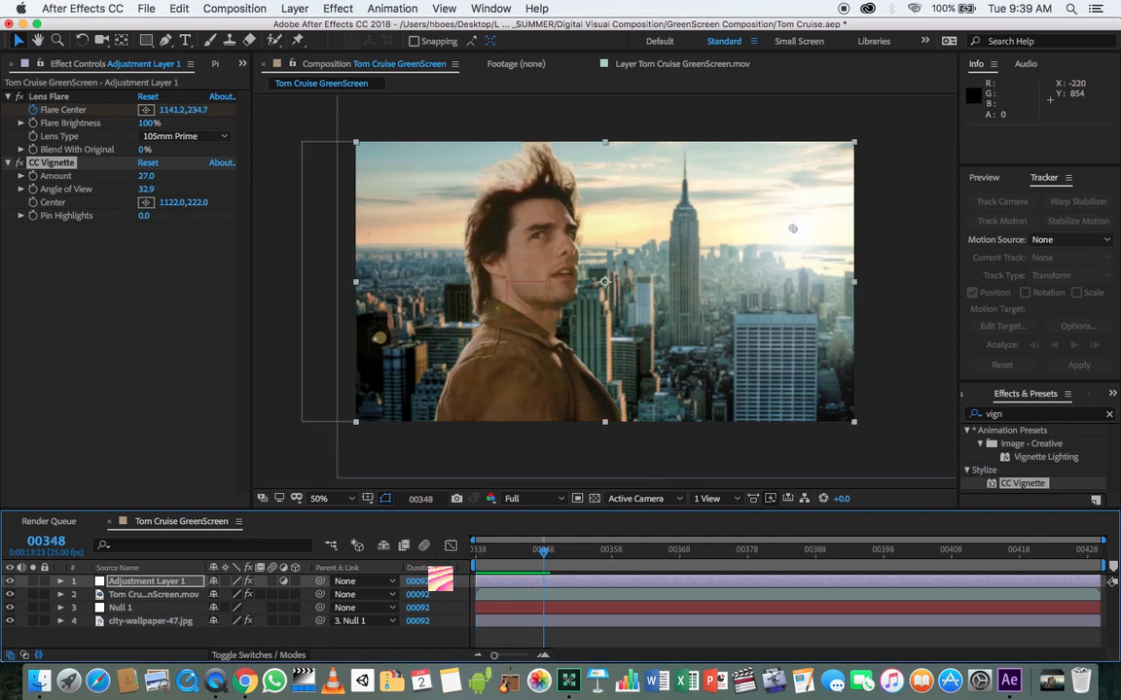
Save the project and preview the finished composite from frame 338
left_click(145, 8)
left_click(160, 140)
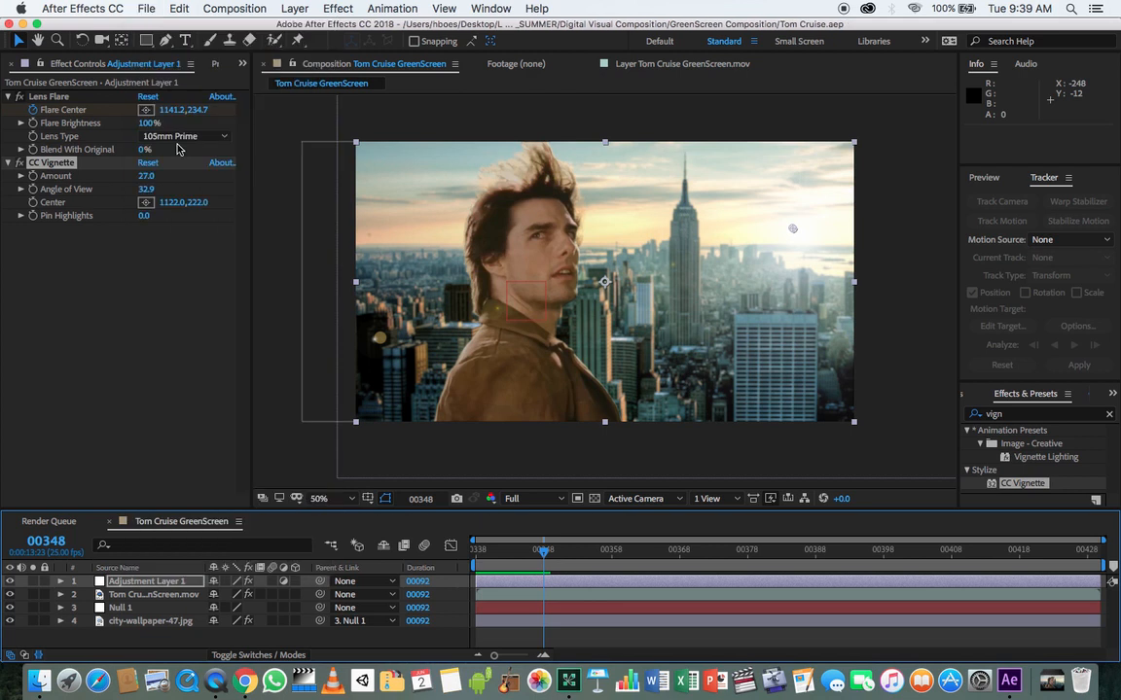
key("Home")
key("space")
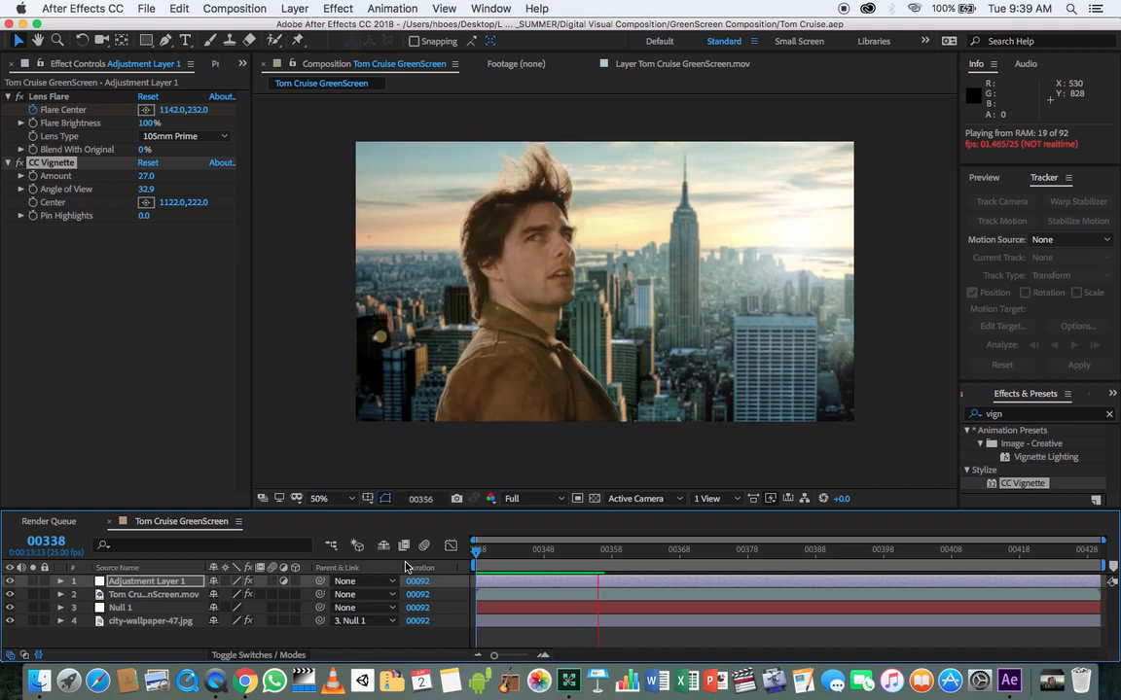
Permanently empty the Trash and return to the After Effects composition
right_click(1083, 687)
left_click(1049, 633)
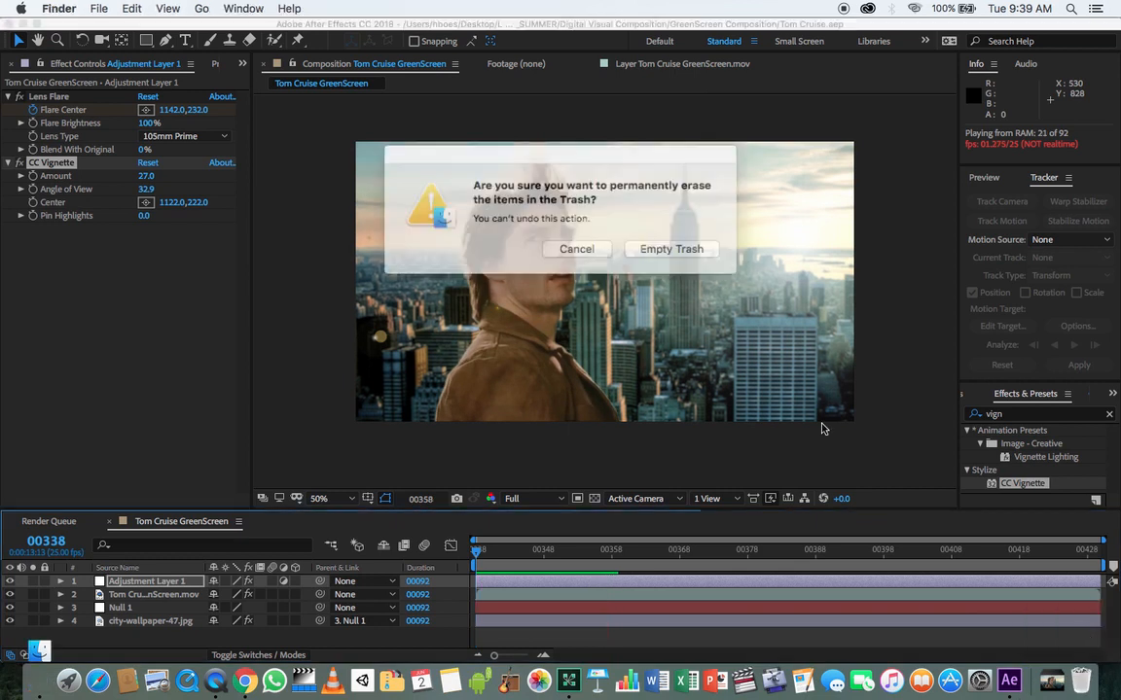
left_click(672, 249)
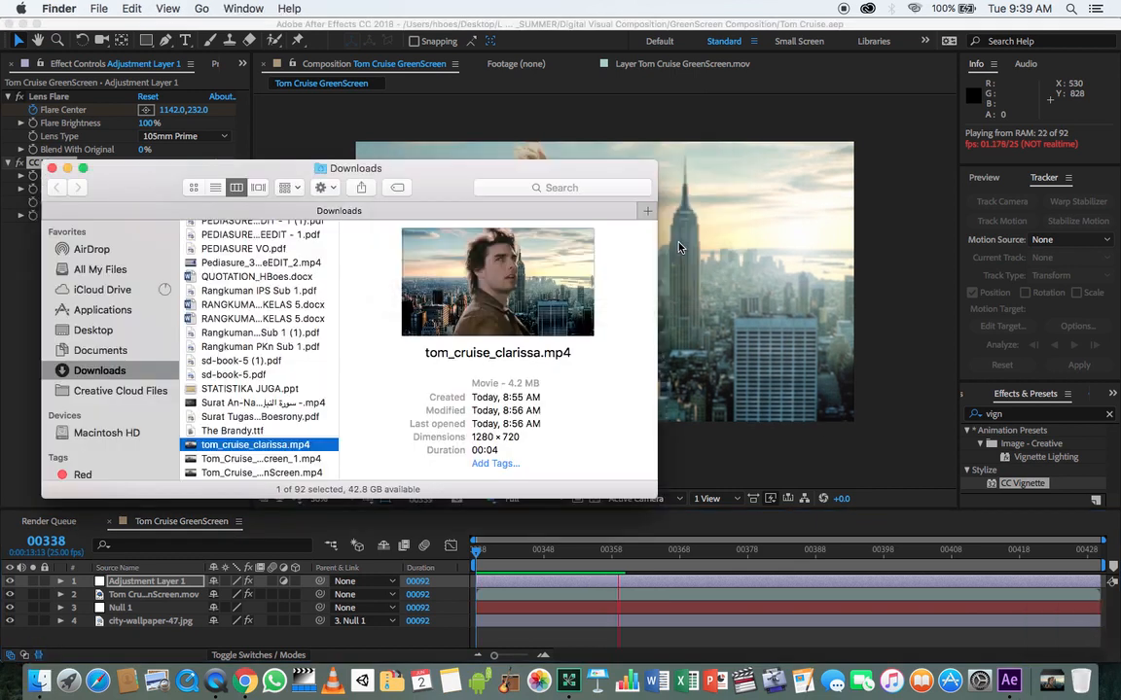
left_click(874, 455)
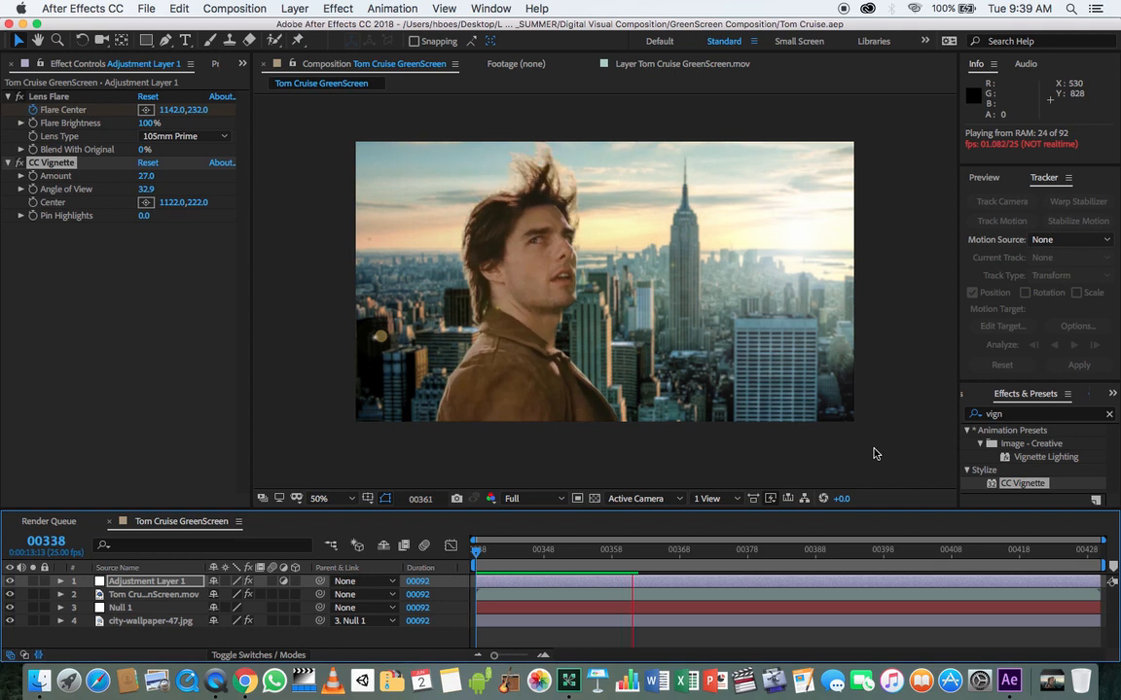
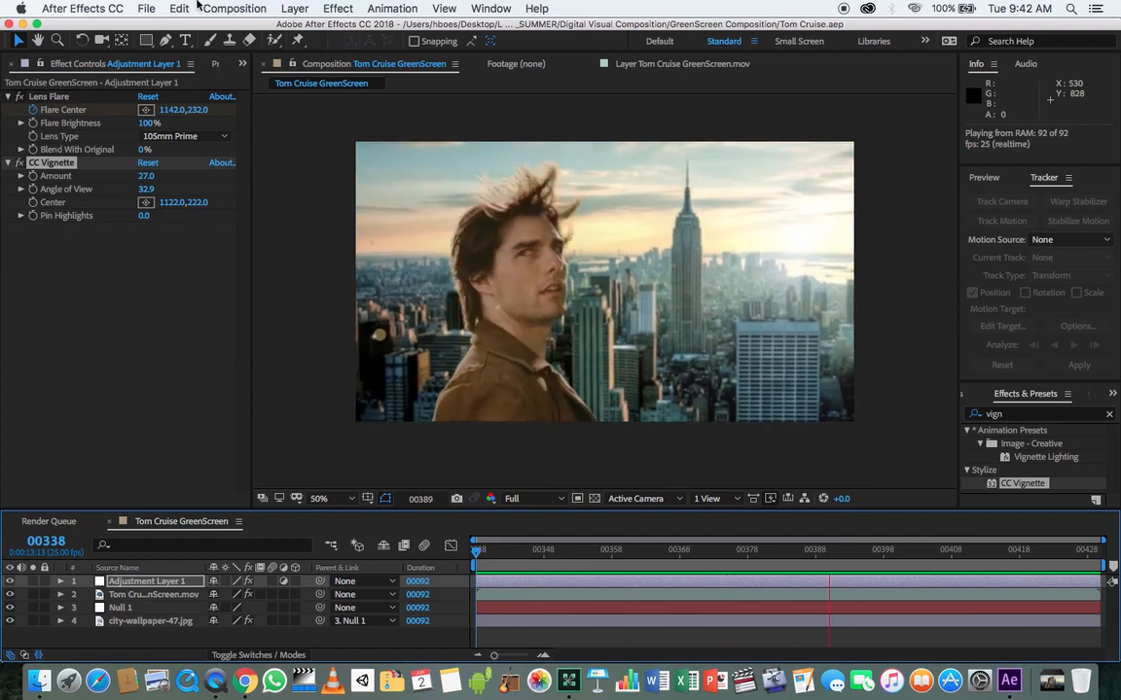
key("super+Tab")
key("super+Tab")
key("super+Tab")
key("super+Tab")
key("super+Tab")
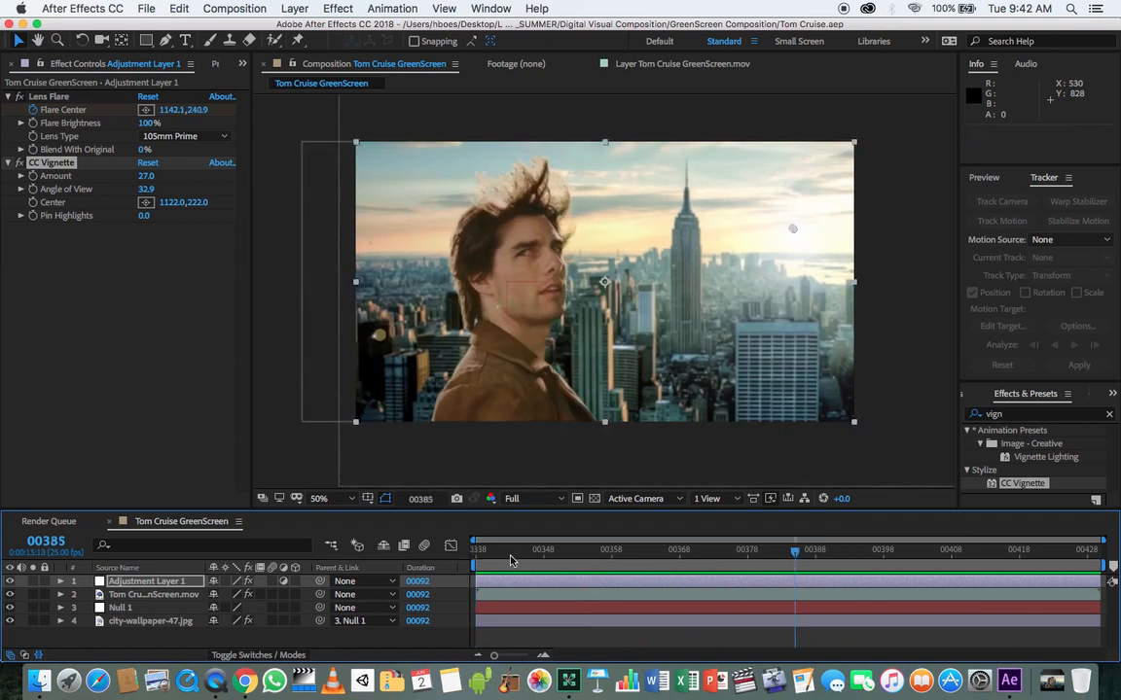
End the preview and export the composition to the Adobe Media Encoder queue
key("space")
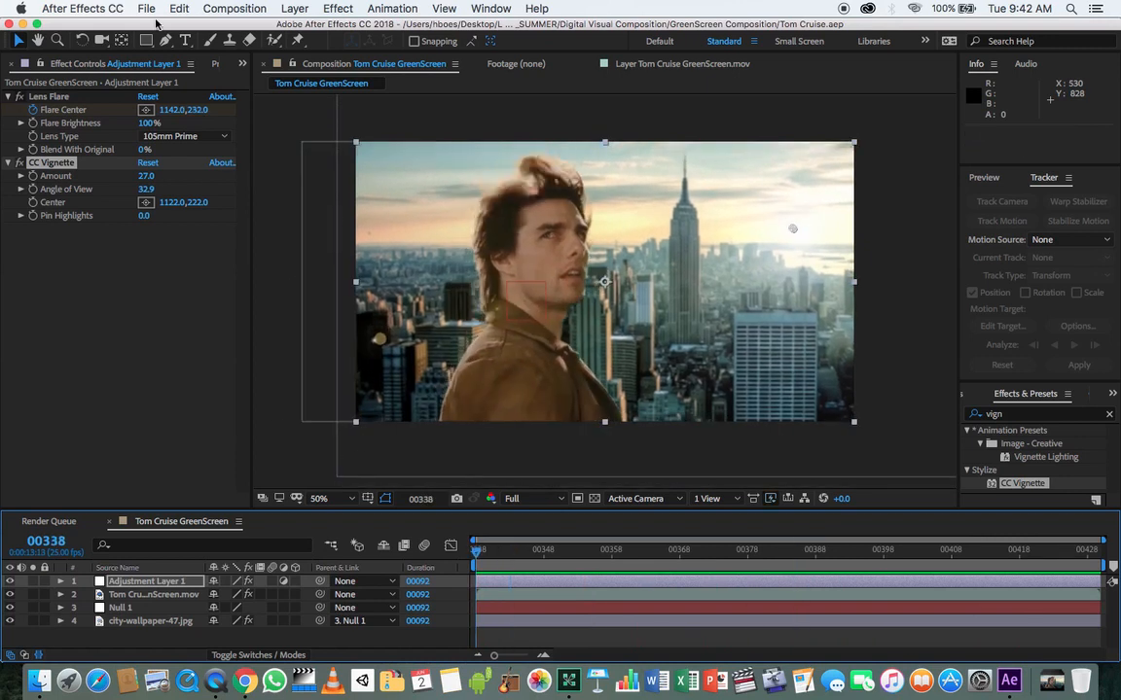
left_click(144, 10)
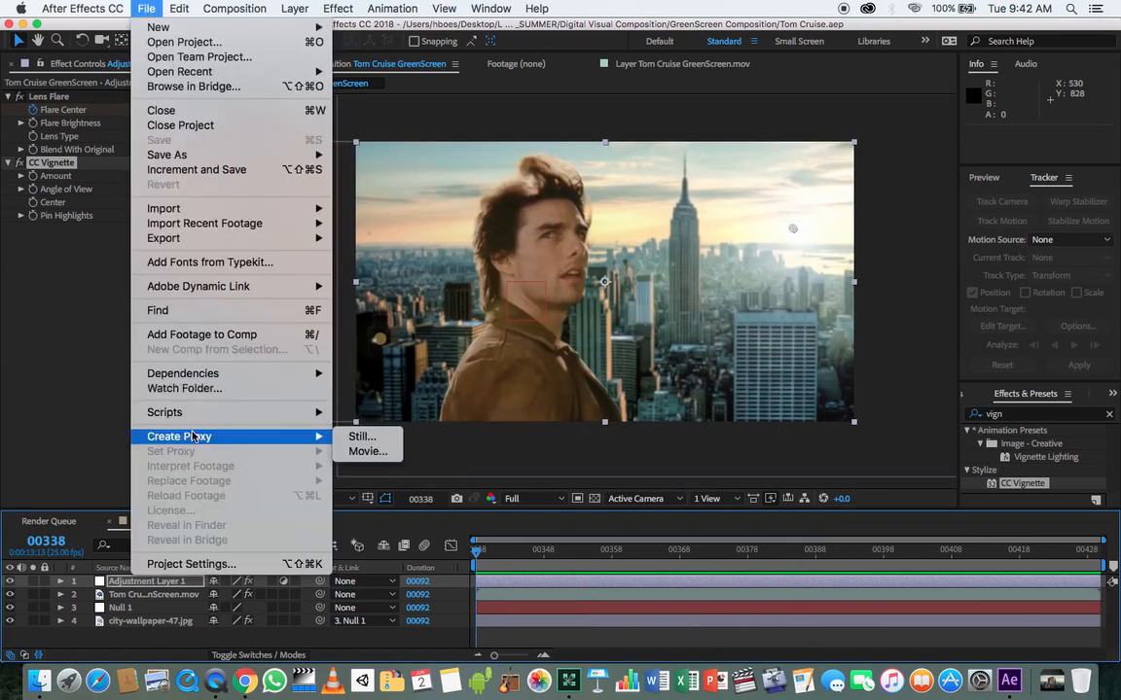
mouse_move(326, 240)
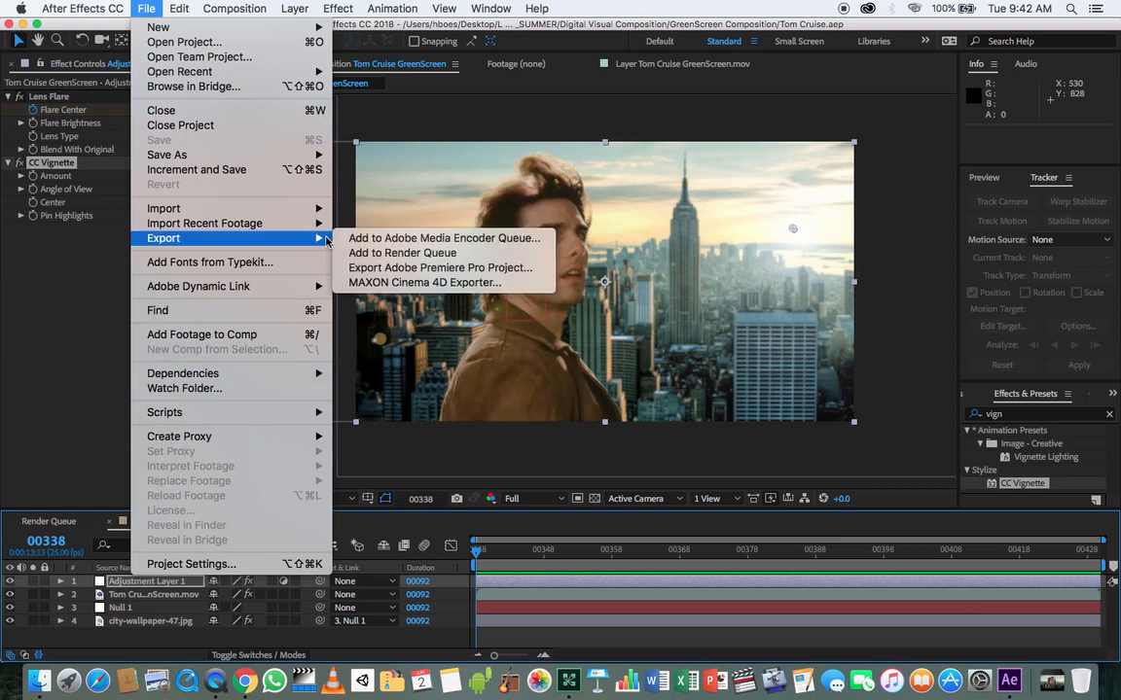
left_click(375, 240)
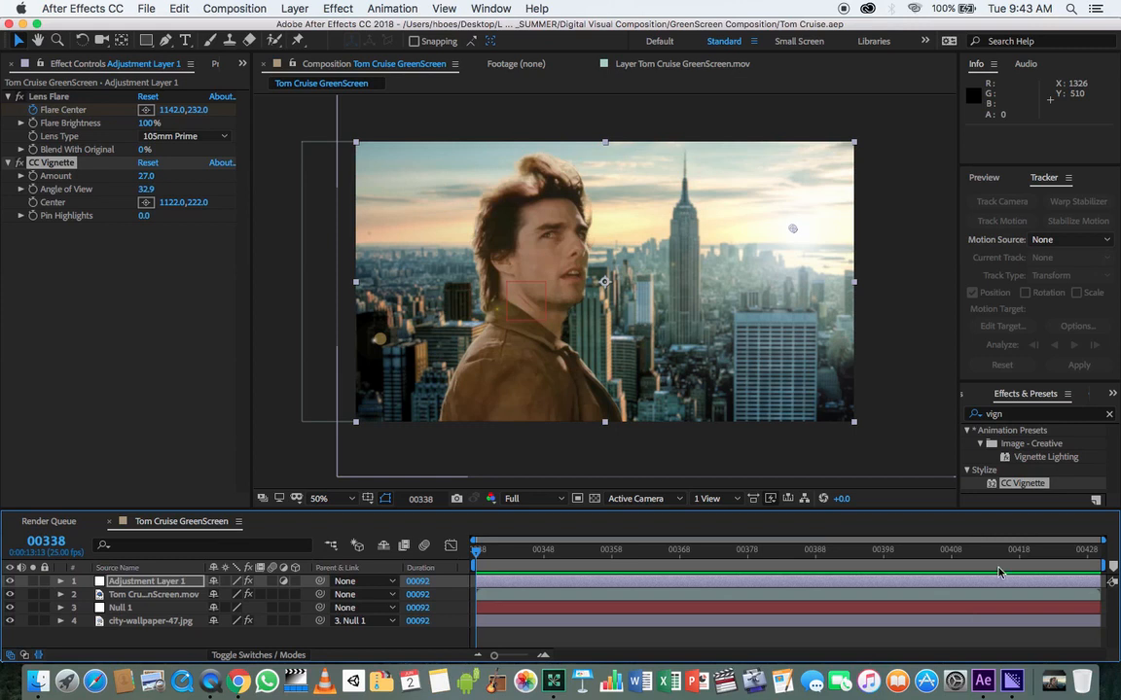
Switch to Adobe Media Encoder to reach its encoding queue
left_click(1014, 681)
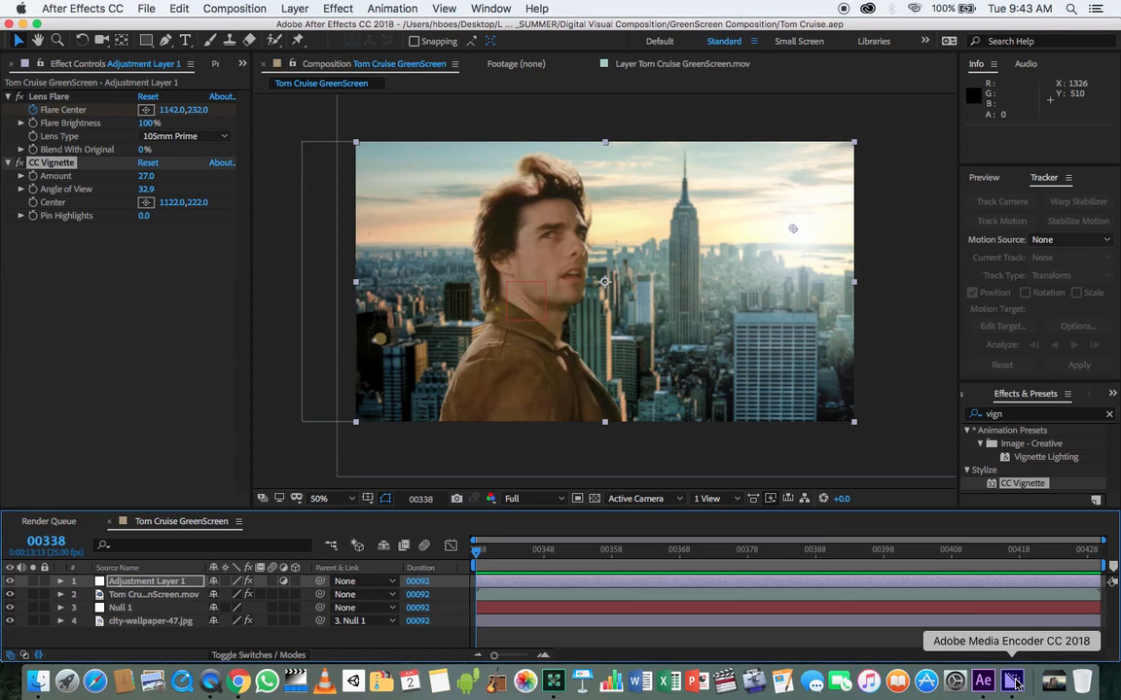
left_click(1016, 684)
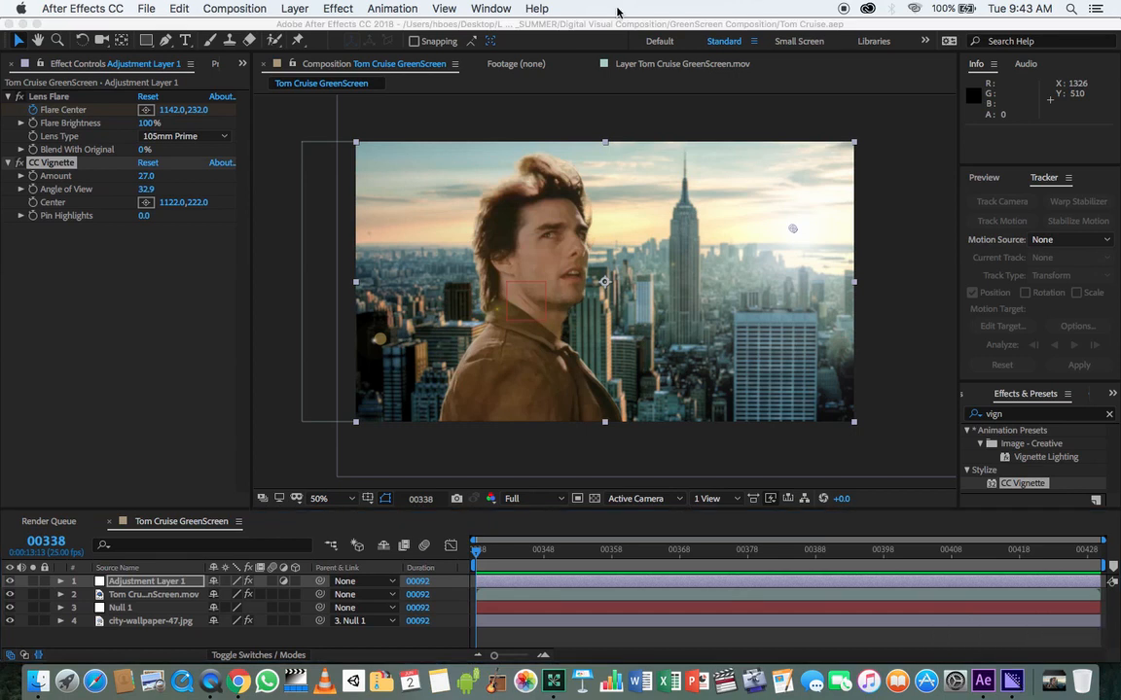
key("super+Tab")
key("super+Tab")
key("super+Tab")
key("super+Tab")
key("super+Tab")
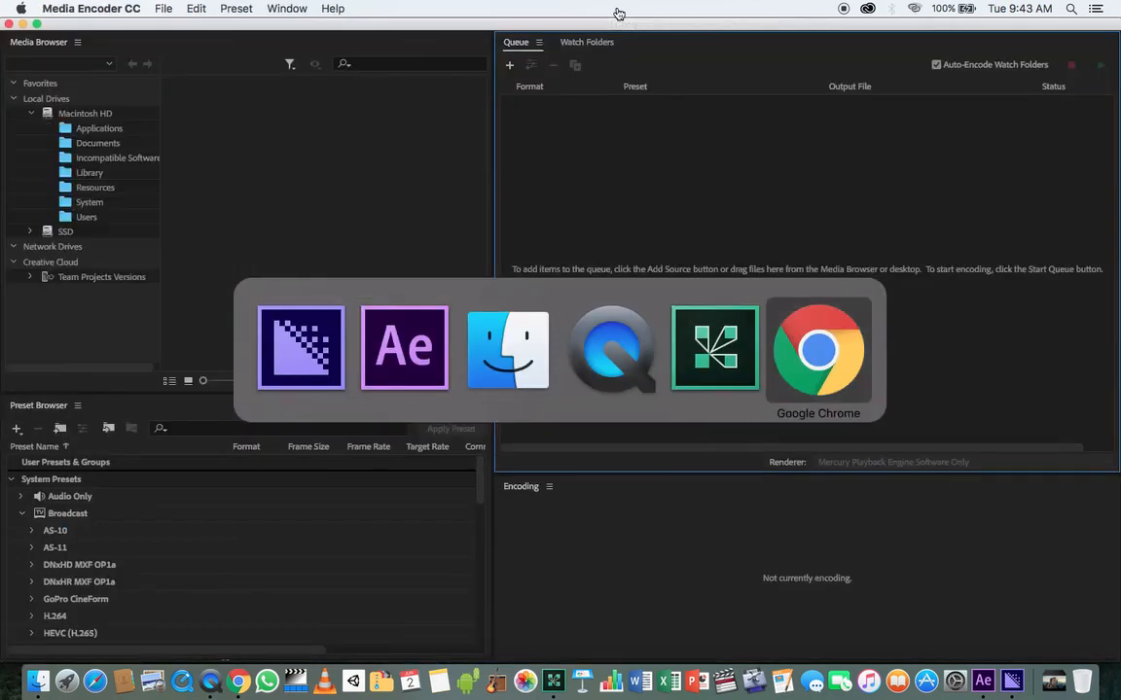
key("super+Tab")
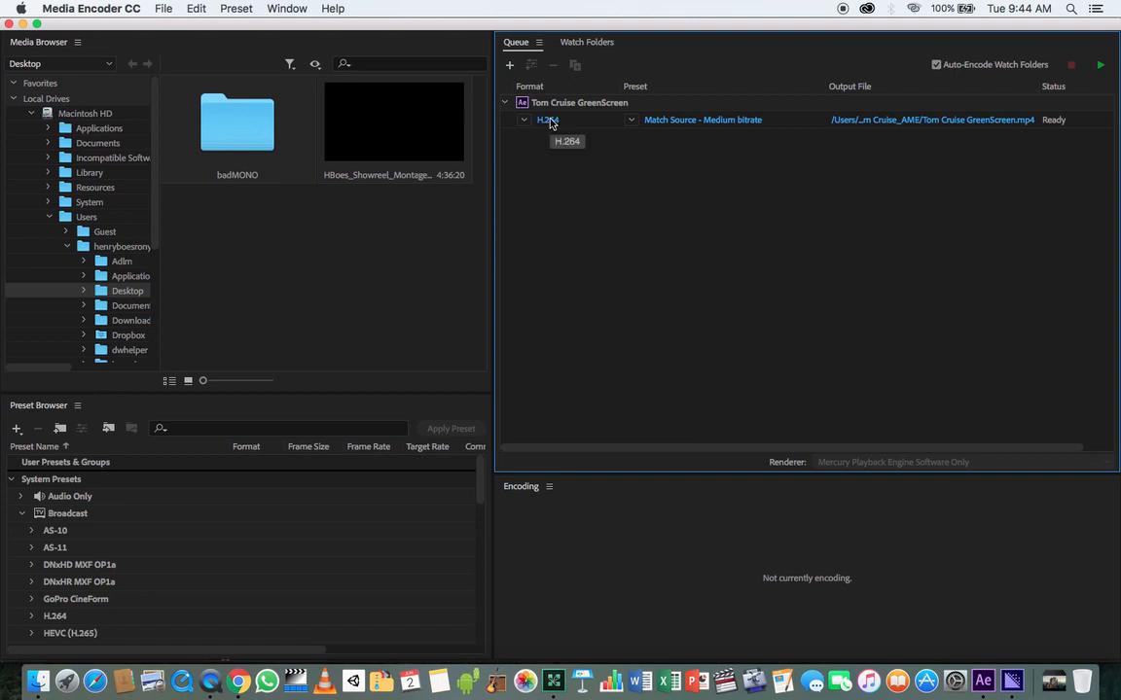
Choose the GreenScreen Composition folder inside Digital Visual Composition as the location for the queued H.264 output file
mouse_move(656, 120)
left_click(904, 125)
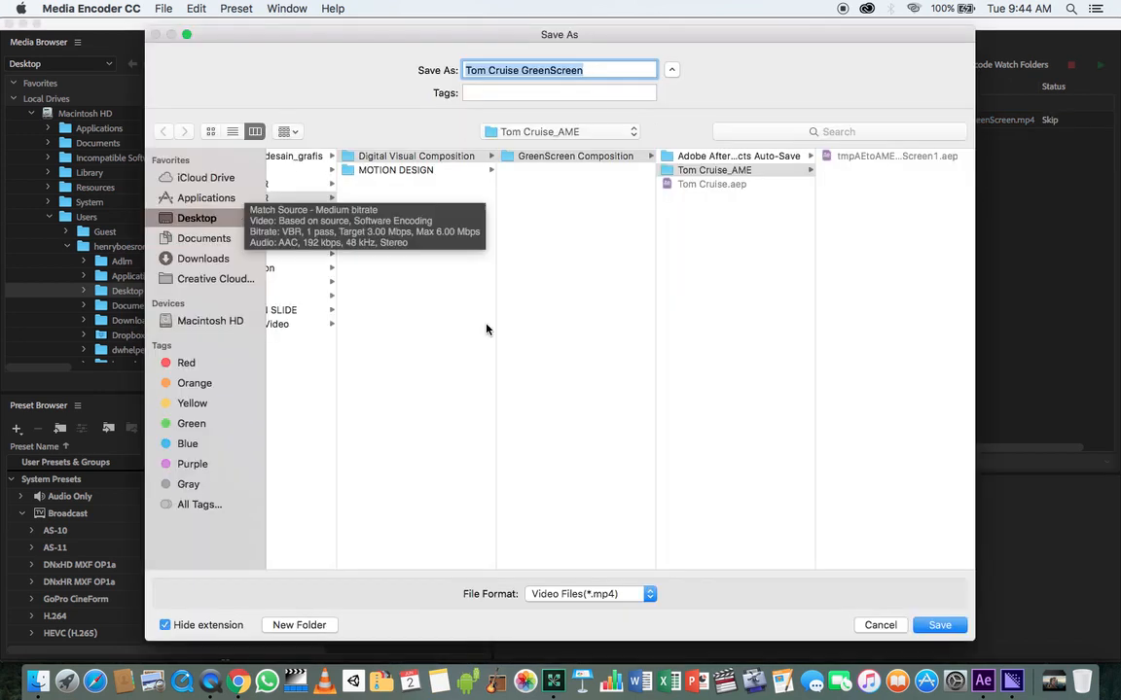
left_click(587, 238)
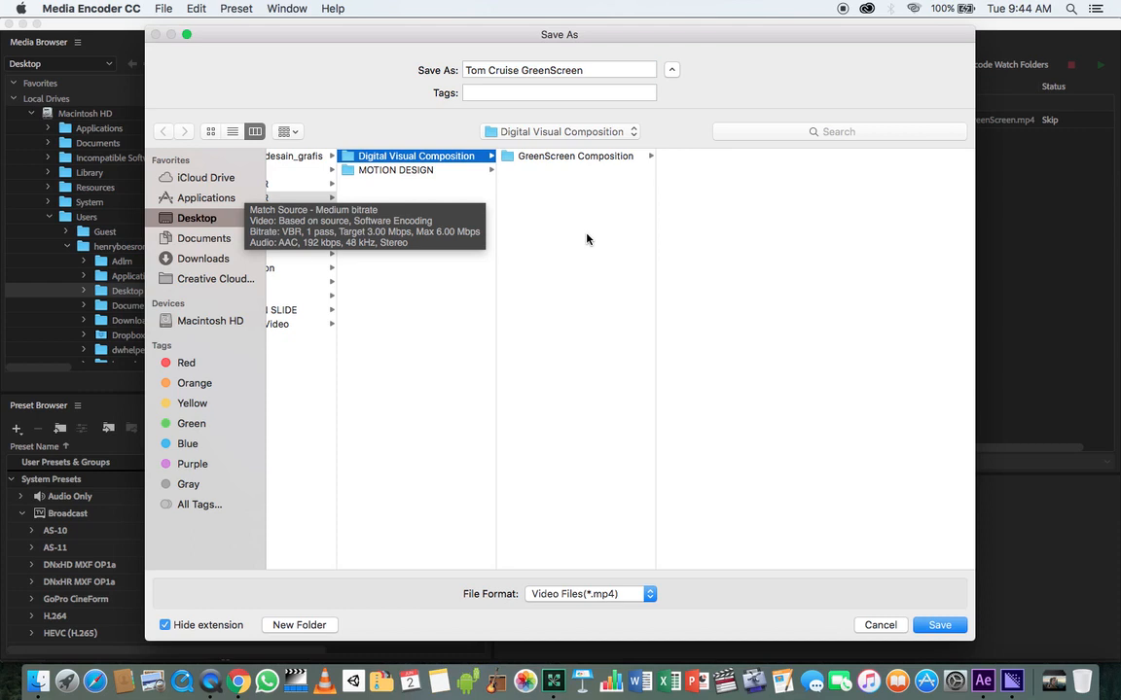
left_click(620, 156)
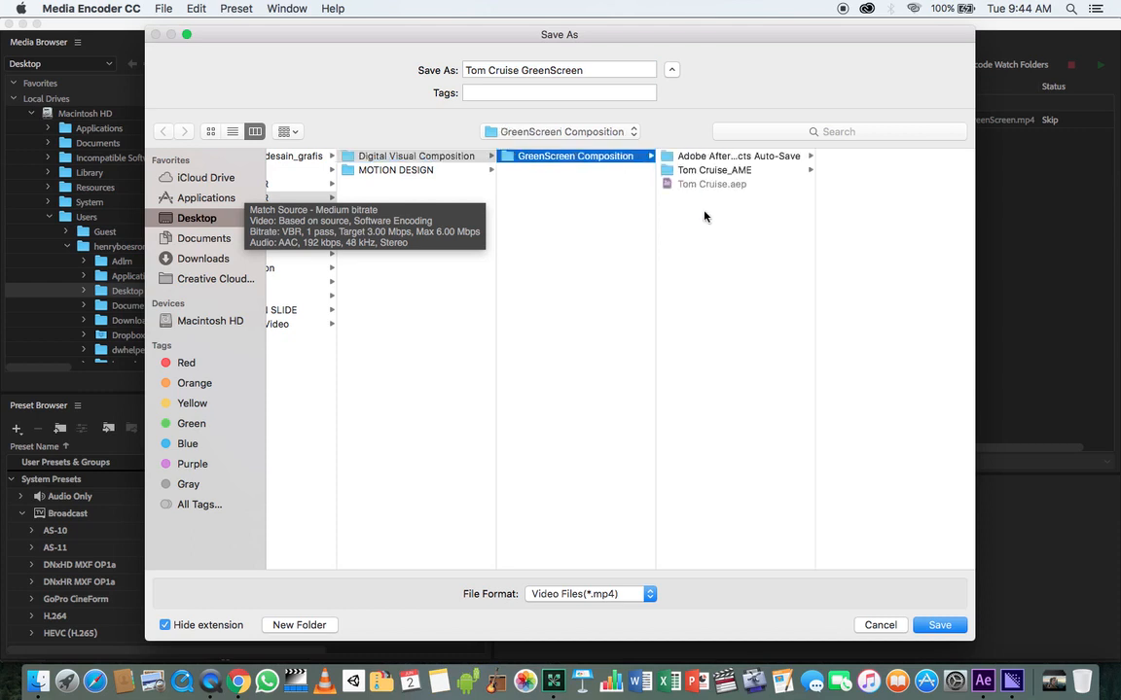
Name the output video Tutorial_Compositing and save the output file setting
left_click(595, 66)
left_click_drag(592, 68, 412, 79)
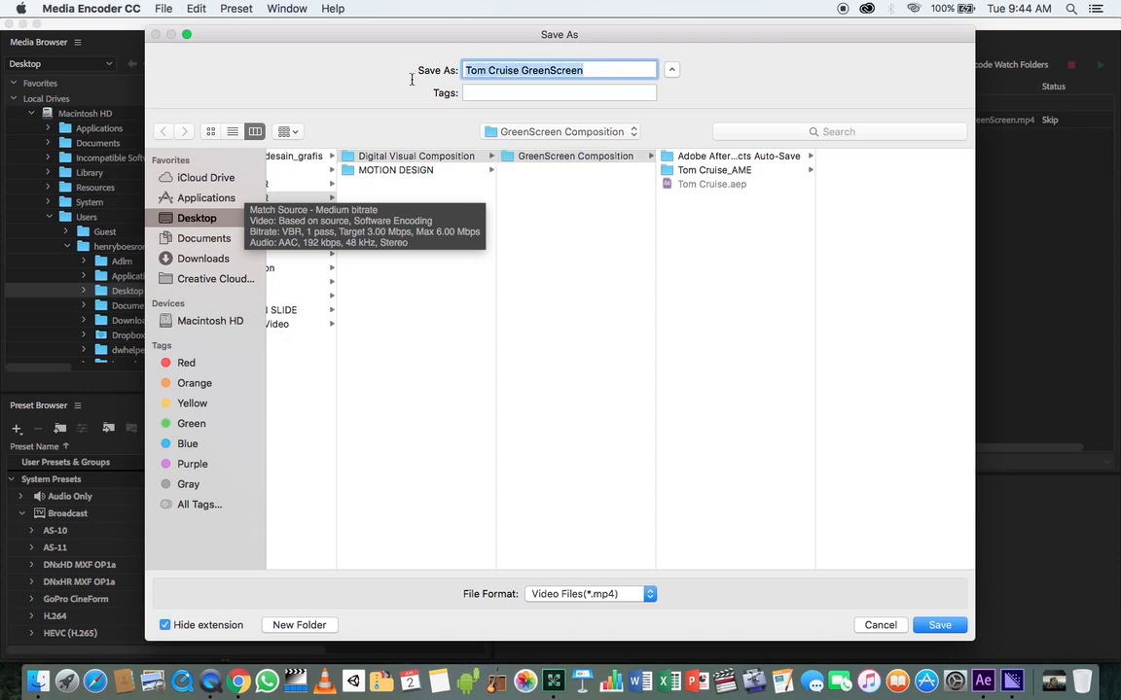
type("Tu")
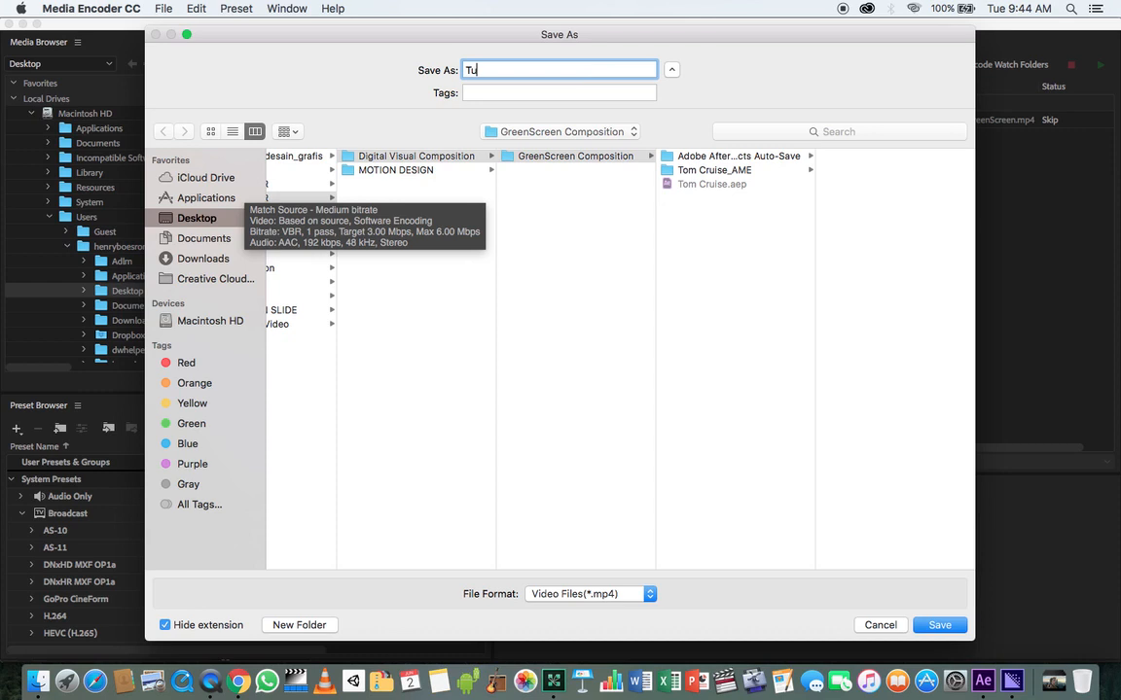
type("torial_Compositiong")
key("BackSpace")
key("BackSpace")
key("BackSpace")
key("BackSpace")
type("ing")
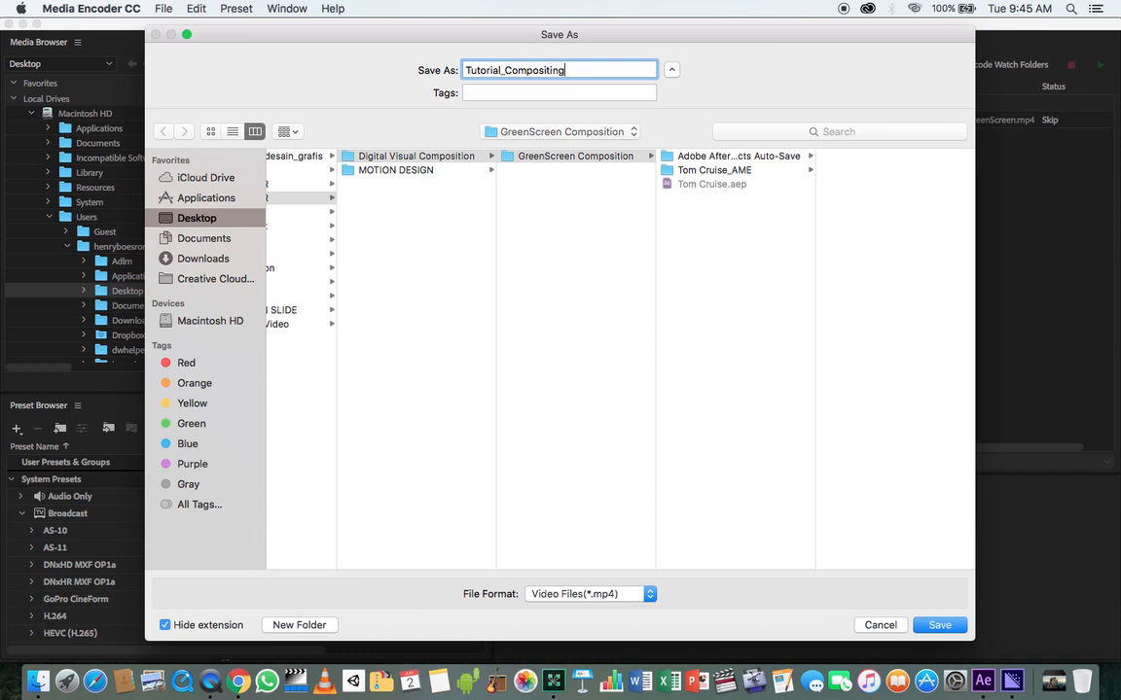
left_click(934, 625)
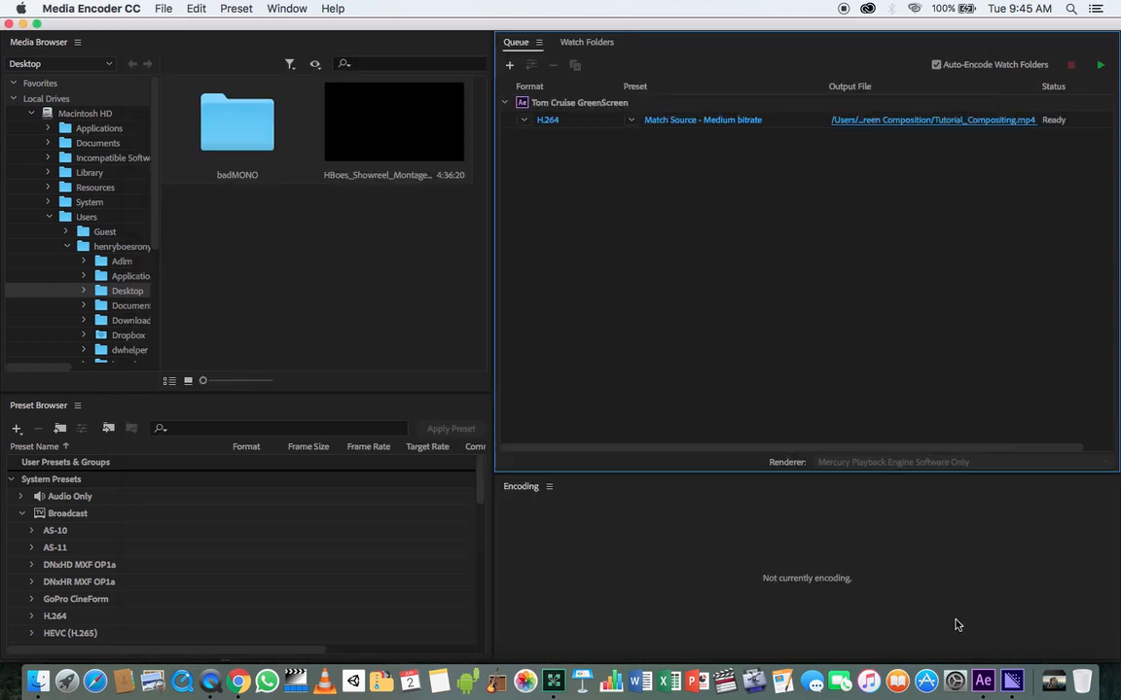
Start encoding the queue and switch to After Effects while it runs
left_click(1099, 68)
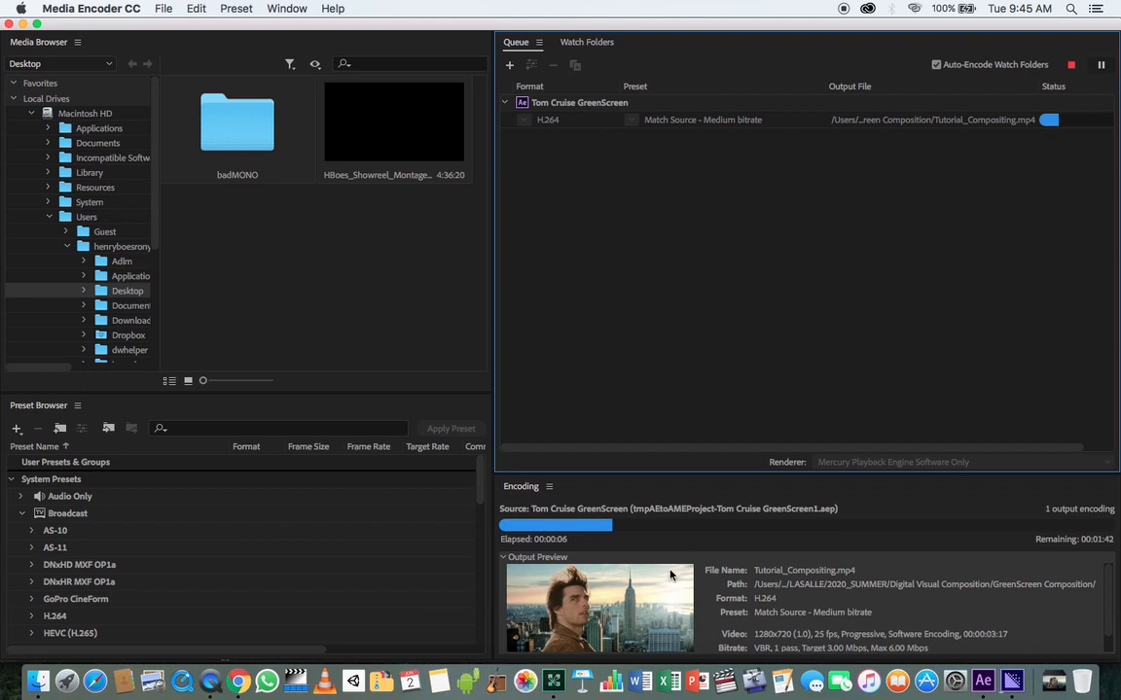
key("super+Tab")
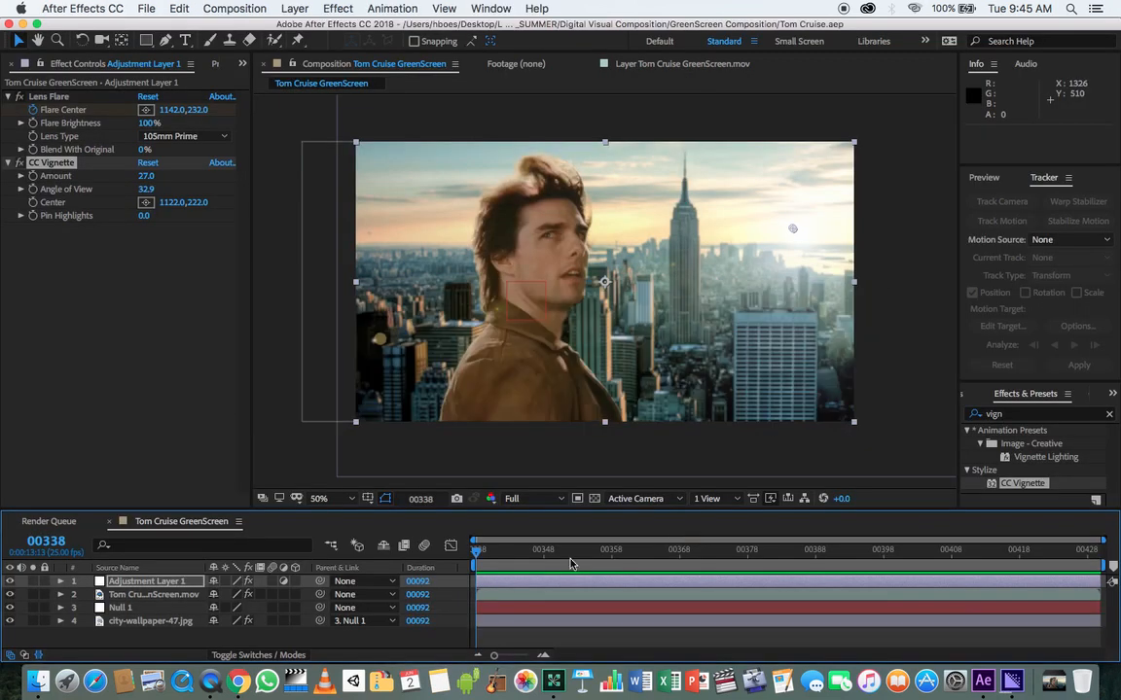
left_click(627, 566)
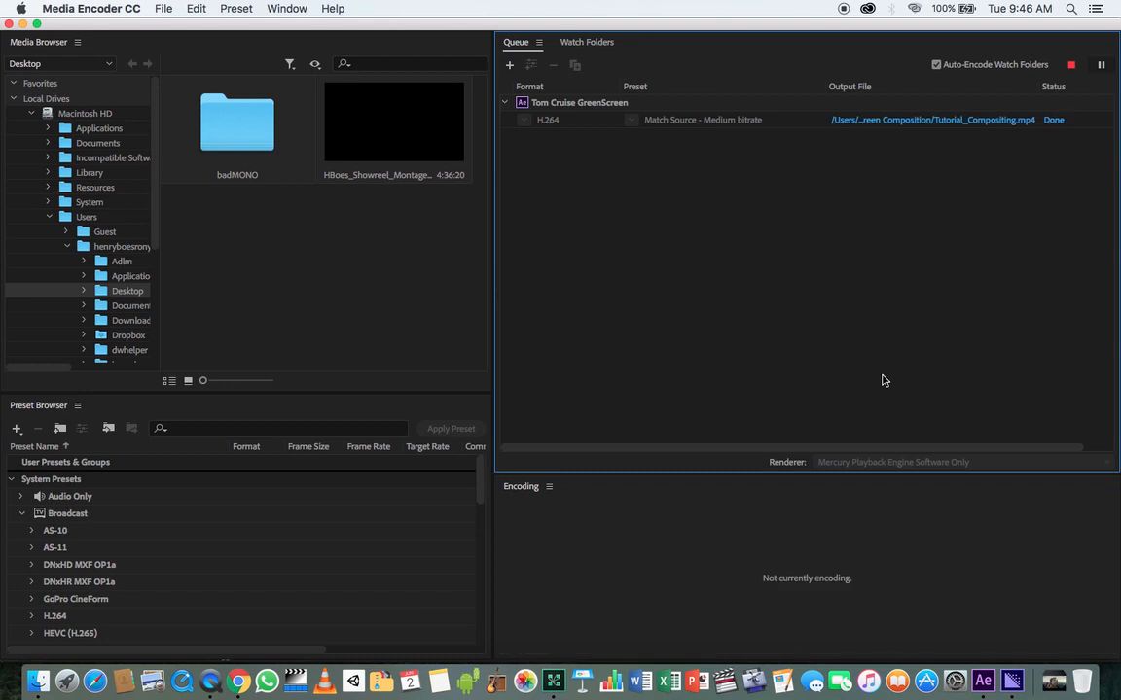
Quit Adobe Media Encoder
left_click(45, 8)
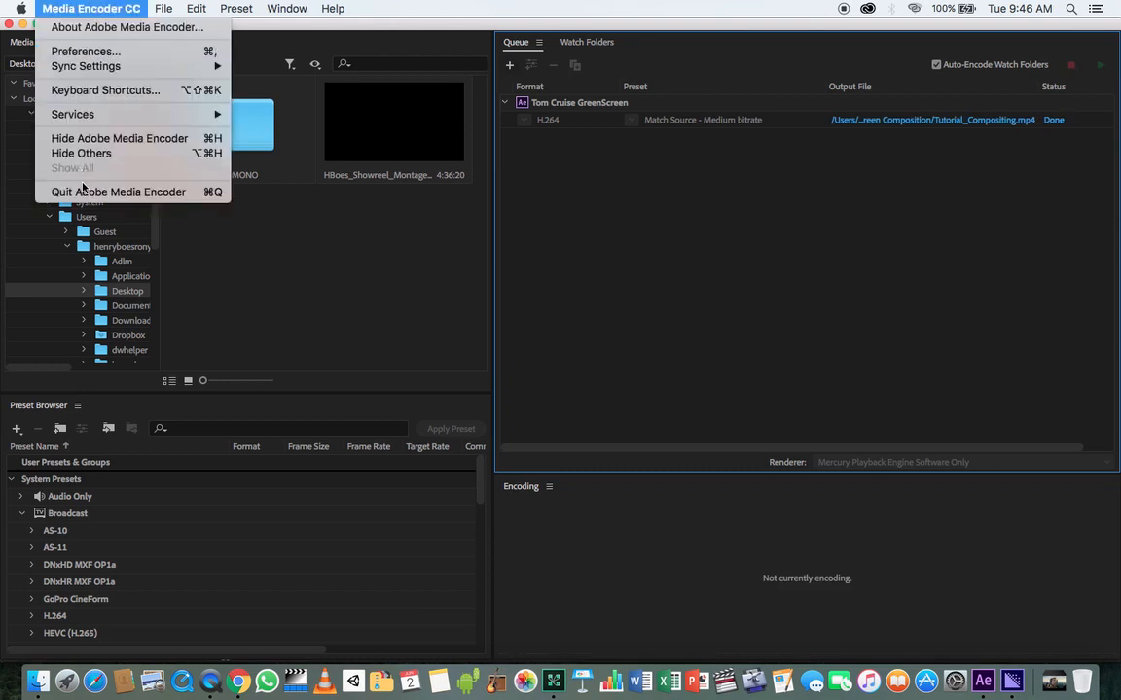
left_click(601, 222)
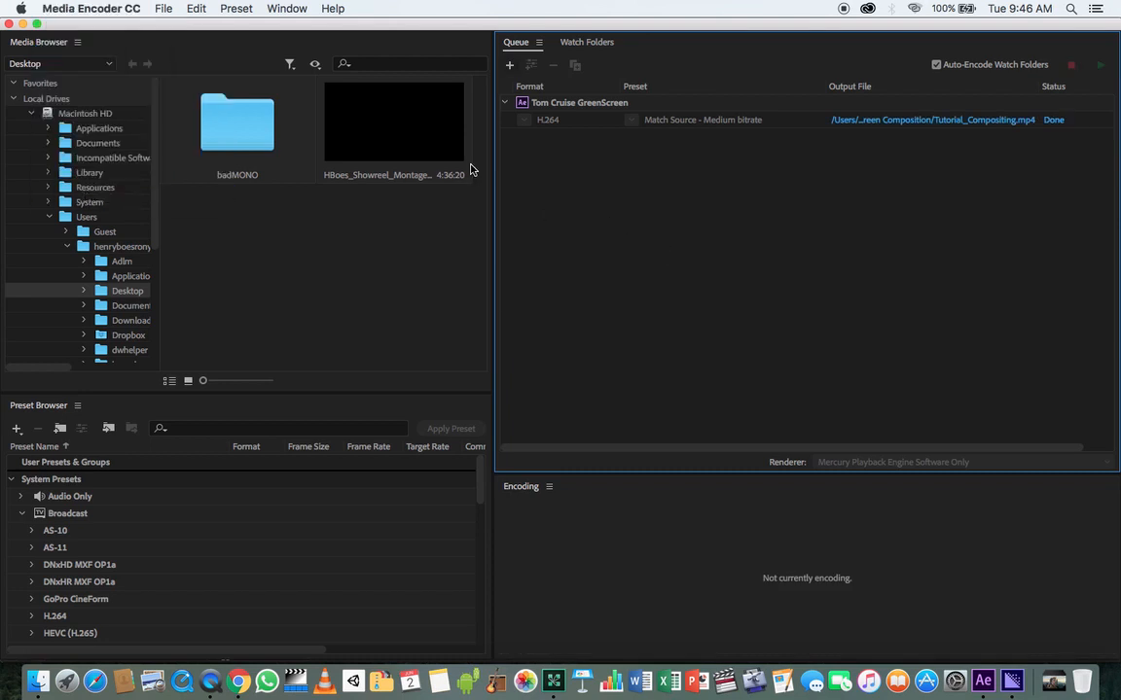
key("super+q")
Switch to Finder and browse from Desktop through LASALLE, 2020_SUMMER and Digital Visual Composition to the GreenScreen Composition folder
key("super+Tab")
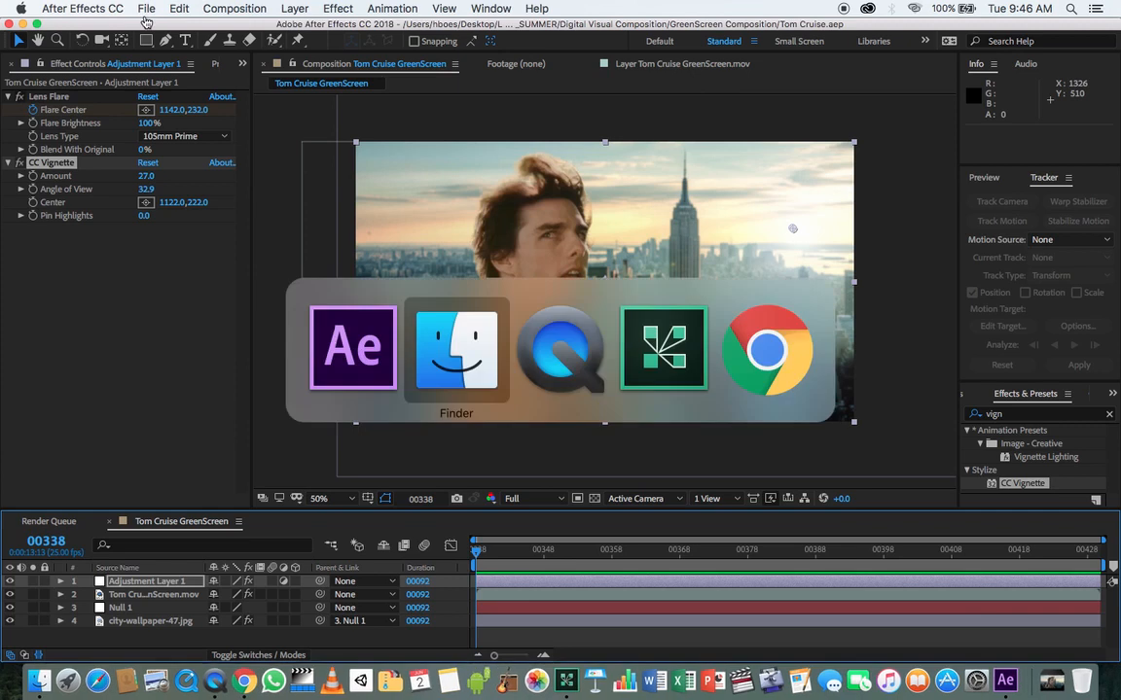
key("super+Tab")
key("super+Tab")
key("super+Tab")
key("super+Tab")
key("super+Tab")
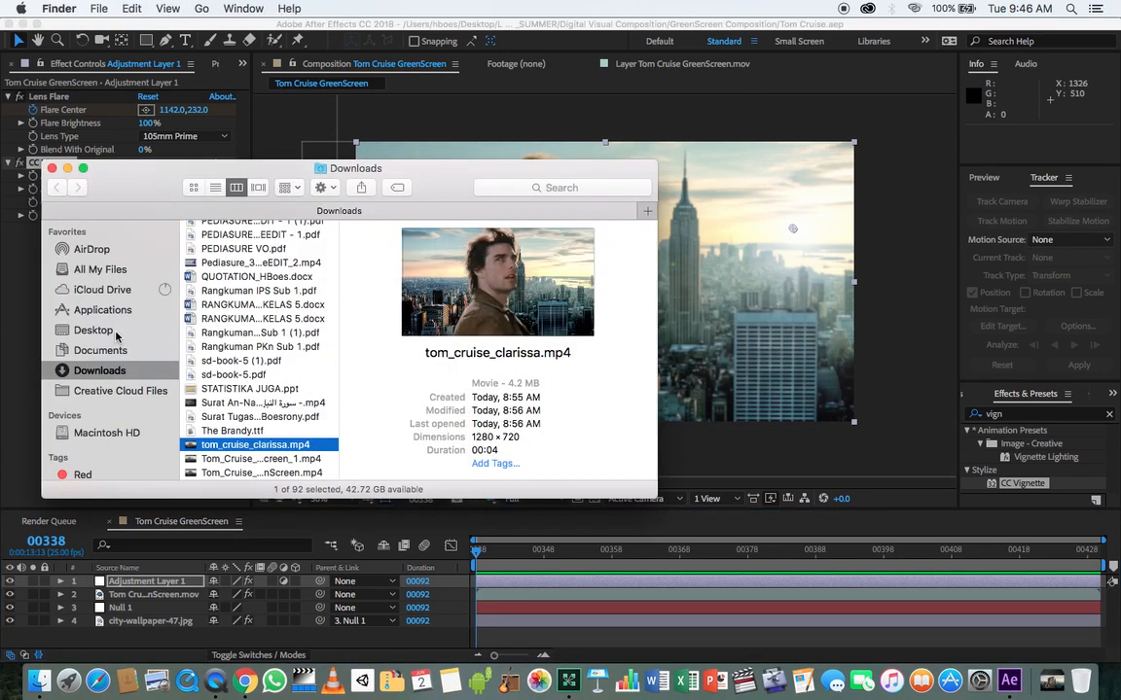
left_click(115, 332)
left_click(222, 283)
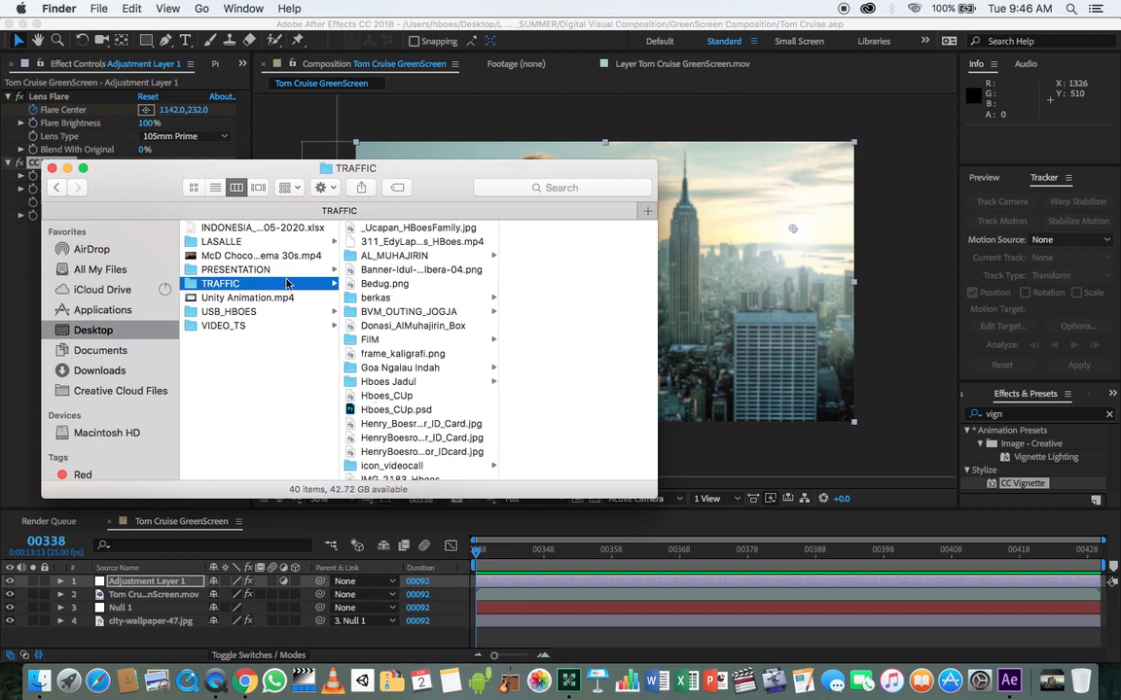
left_click(304, 241)
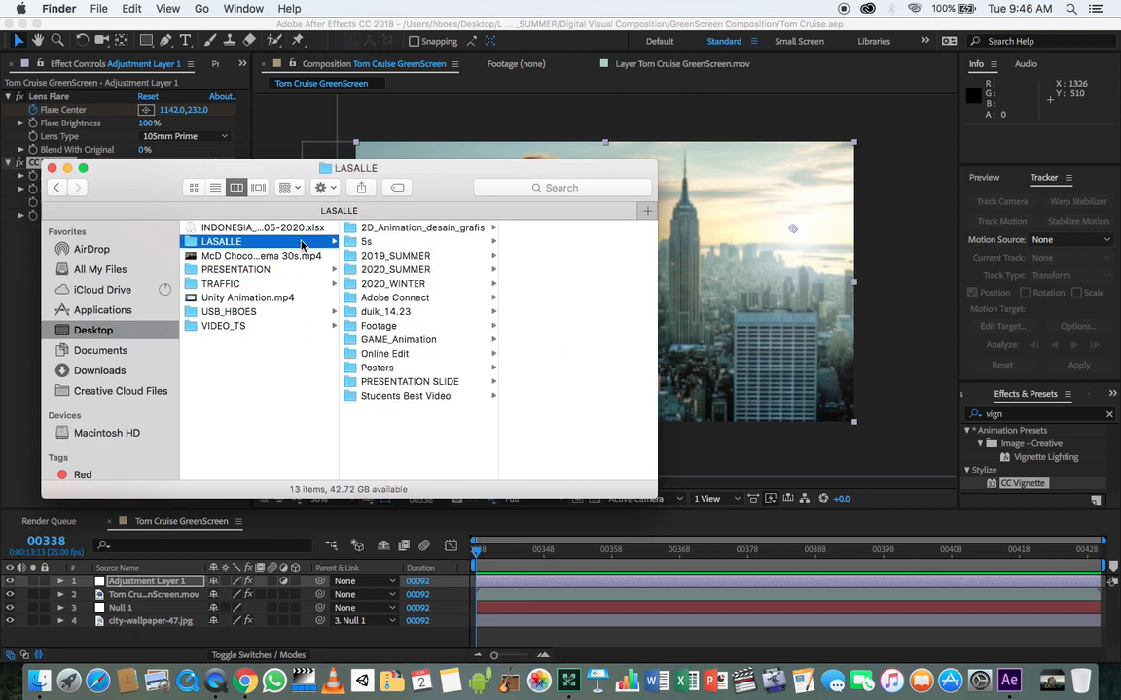
left_click(440, 270)
left_click(555, 227)
left_click(550, 227)
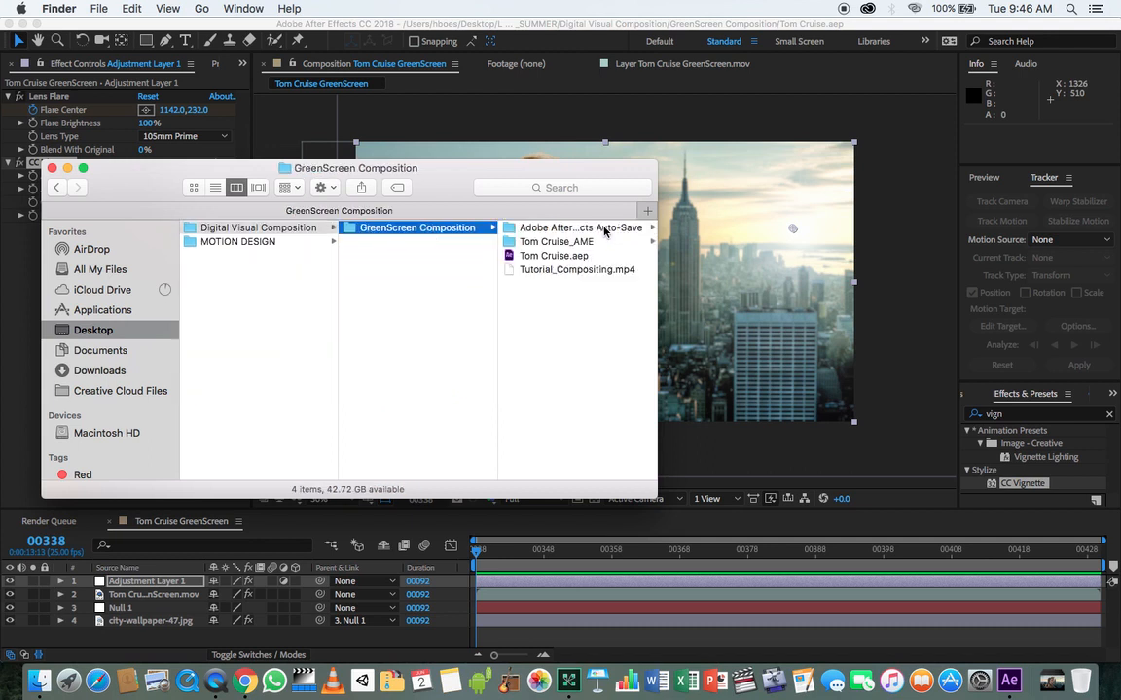
Play the exported Tutorial_Compositing.mp4 in a quick preview, then close the preview
left_click(561, 269)
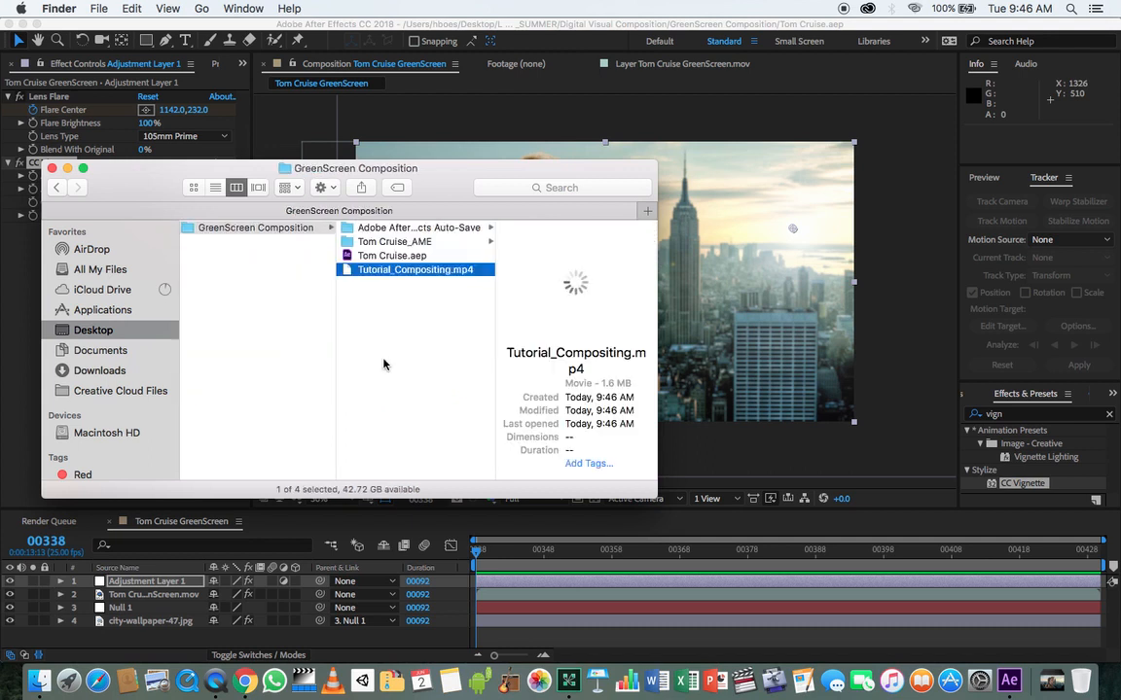
key("space")
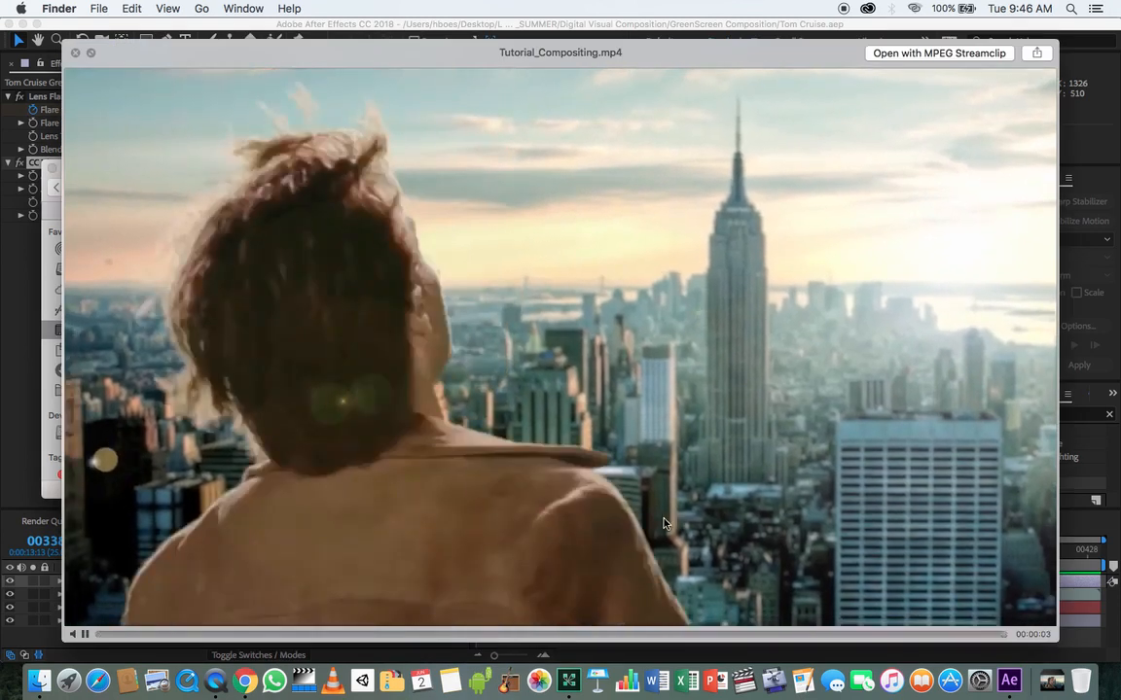
key("space")
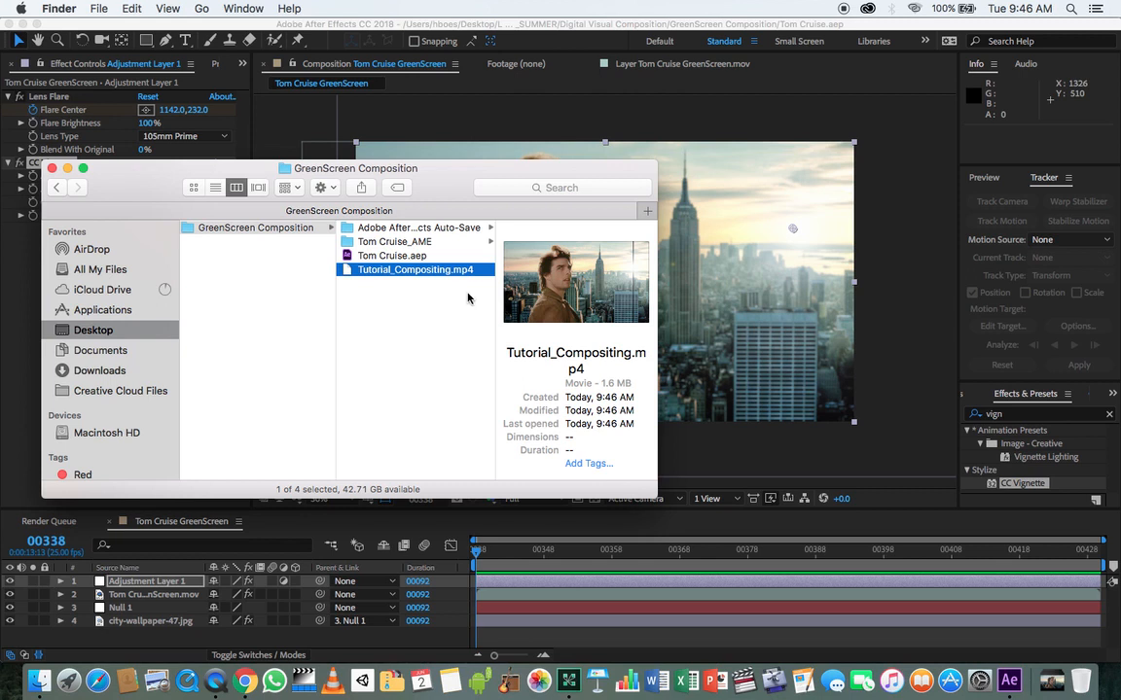